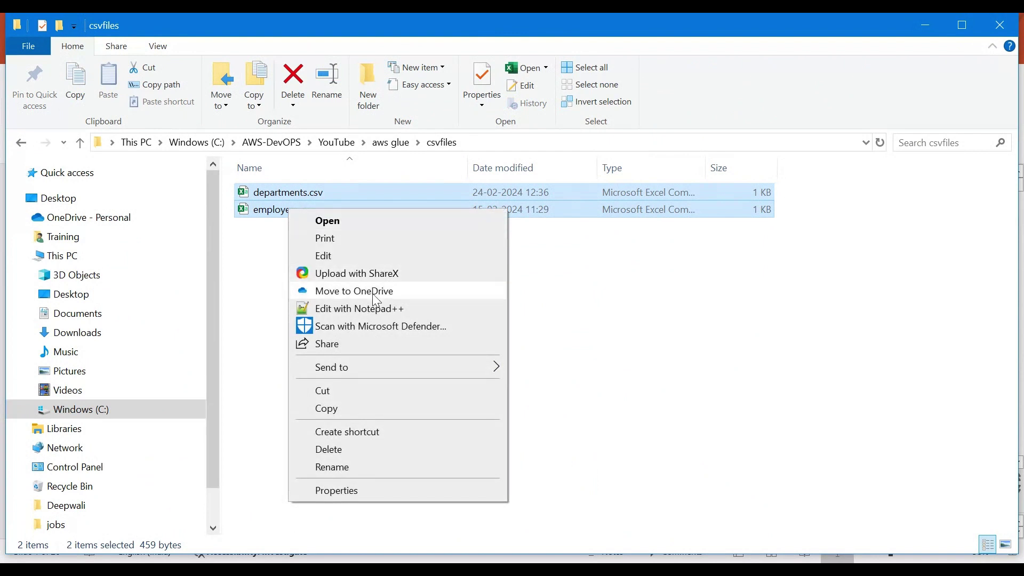
Step: Open departments.csv and employees.csv in Notepad++ and examine the header fields and rows of employees.csv
left_click(352, 308)
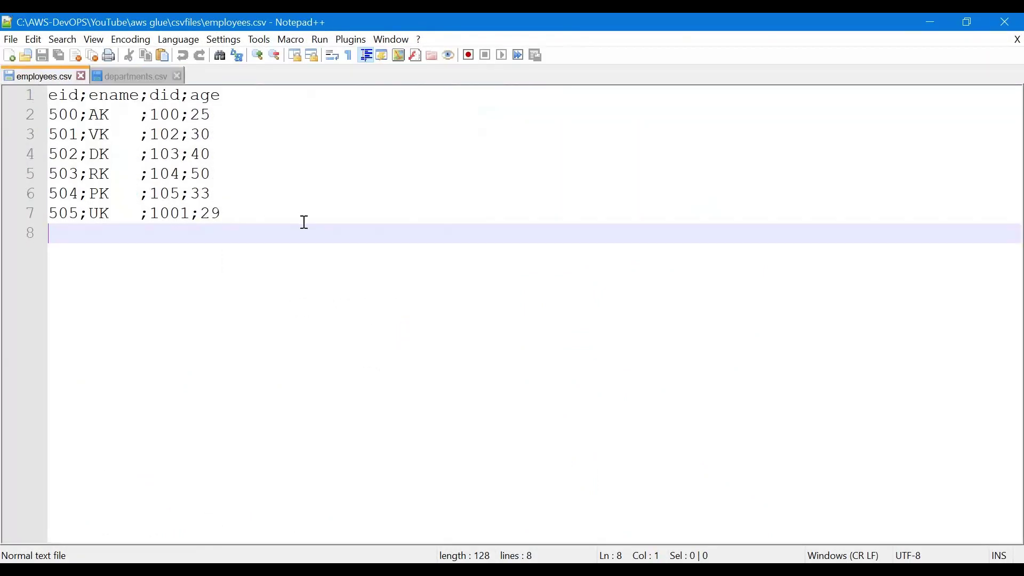
key("ctrl+a")
left_click(160, 155)
left_click(55, 95)
double_click(59, 97)
double_click(95, 99)
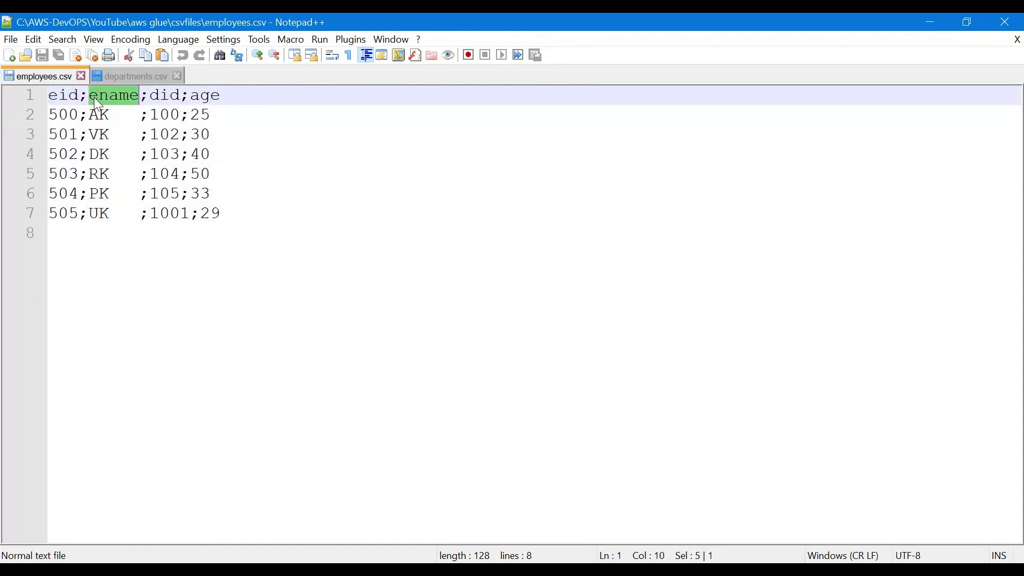
double_click(163, 97)
double_click(206, 97)
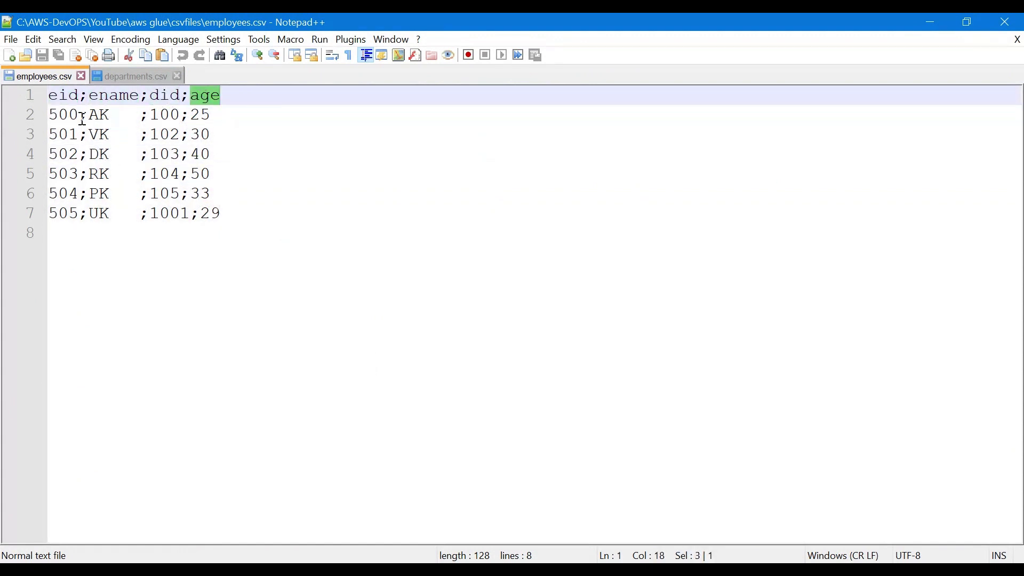
left_click(67, 112)
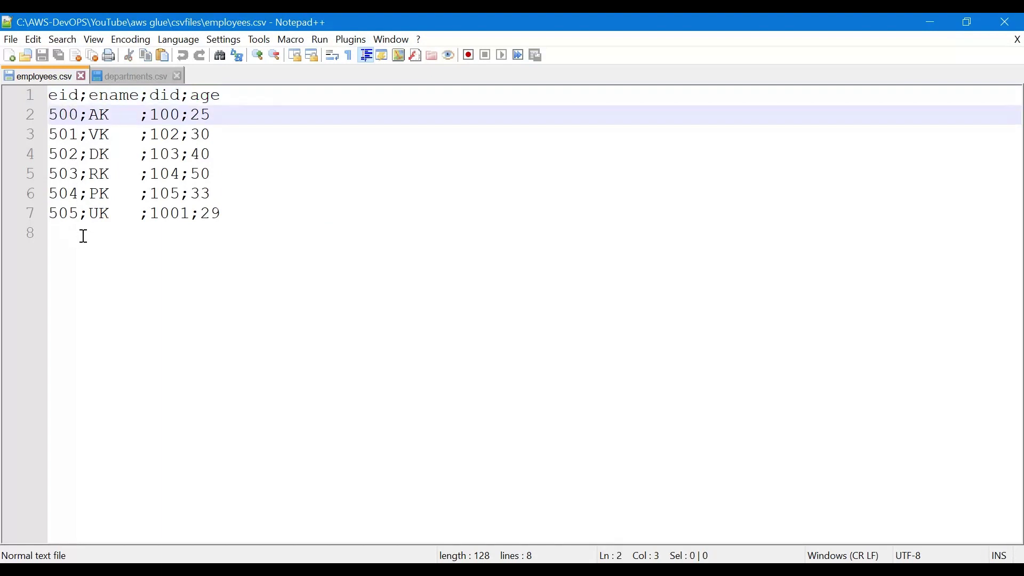
left_click_drag(152, 115, 58, 214)
left_click(174, 242)
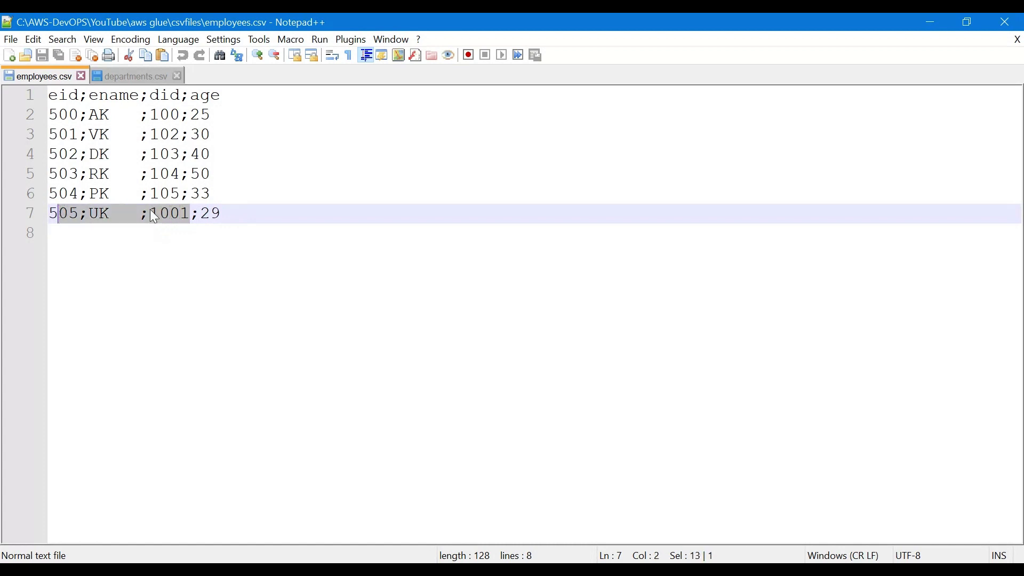
left_click(271, 226)
Step: Examine the records of departments.csv and its header columns, including modifyby and modifyon
left_click(128, 75)
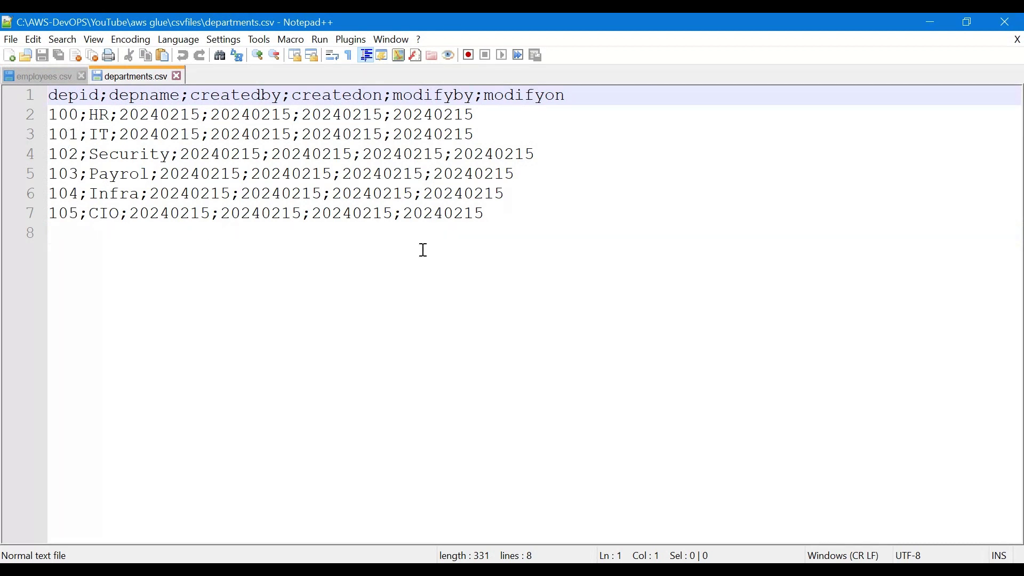
left_click(519, 217)
left_click_drag(520, 217, 50, 95)
left_click(301, 235)
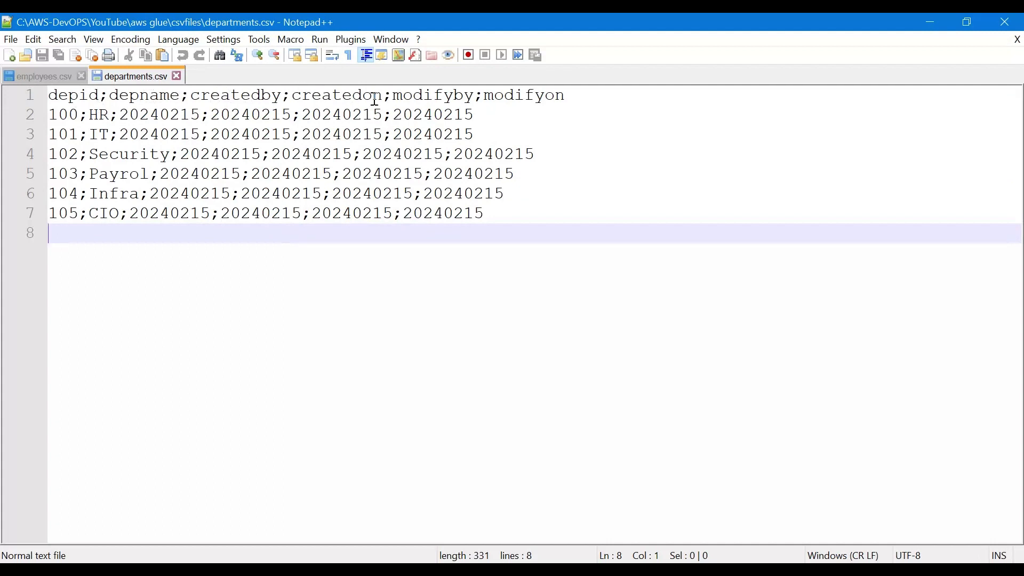
left_click_drag(398, 96, 578, 92)
left_click(383, 311)
Step: Switch to the AWS console in the browser, find the IAM service and show its list of roles
key("super")
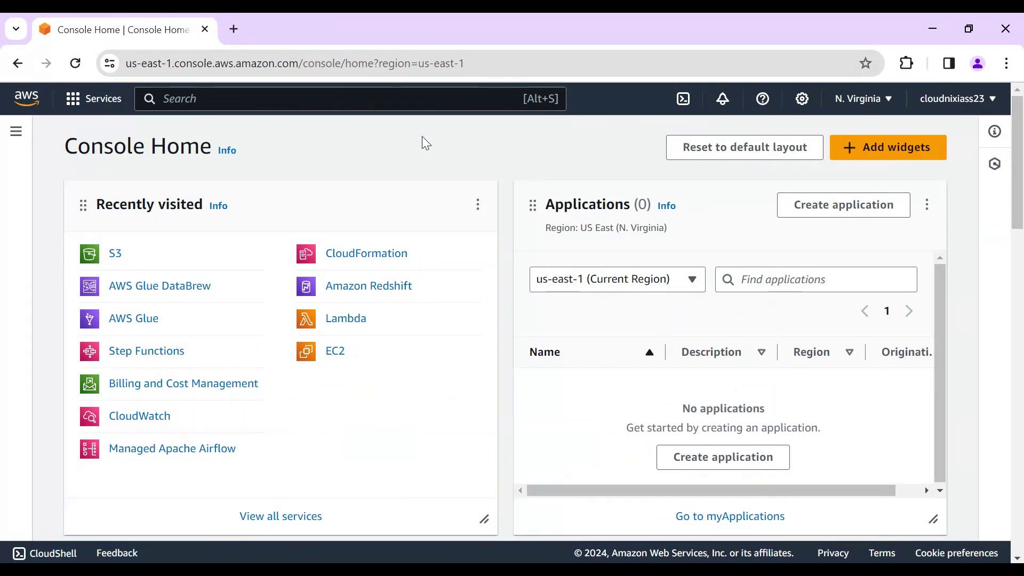
left_click(253, 91)
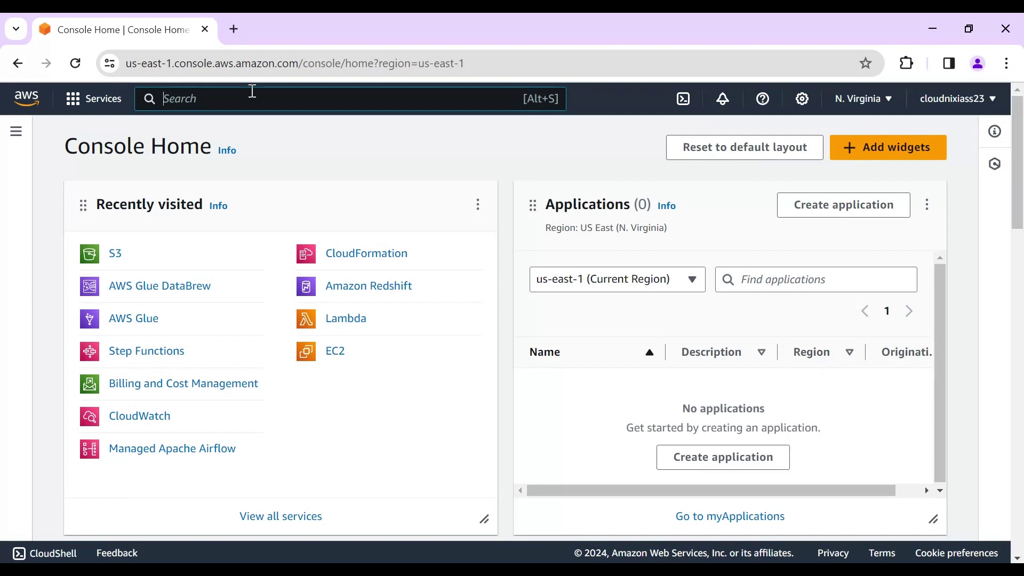
type("i")
key("BackSpace")
type("iam")
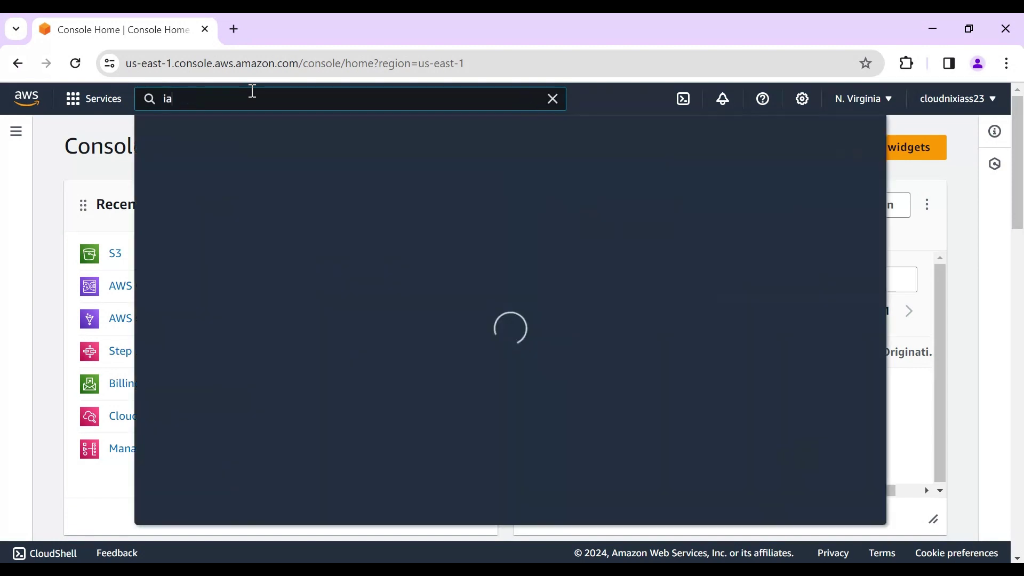
left_click(422, 263)
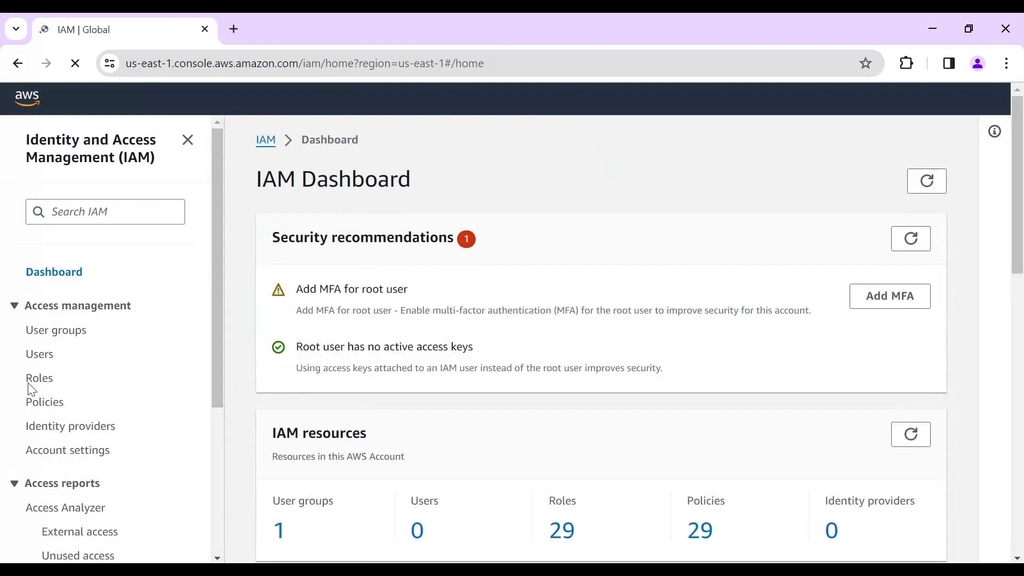
left_click(36, 380)
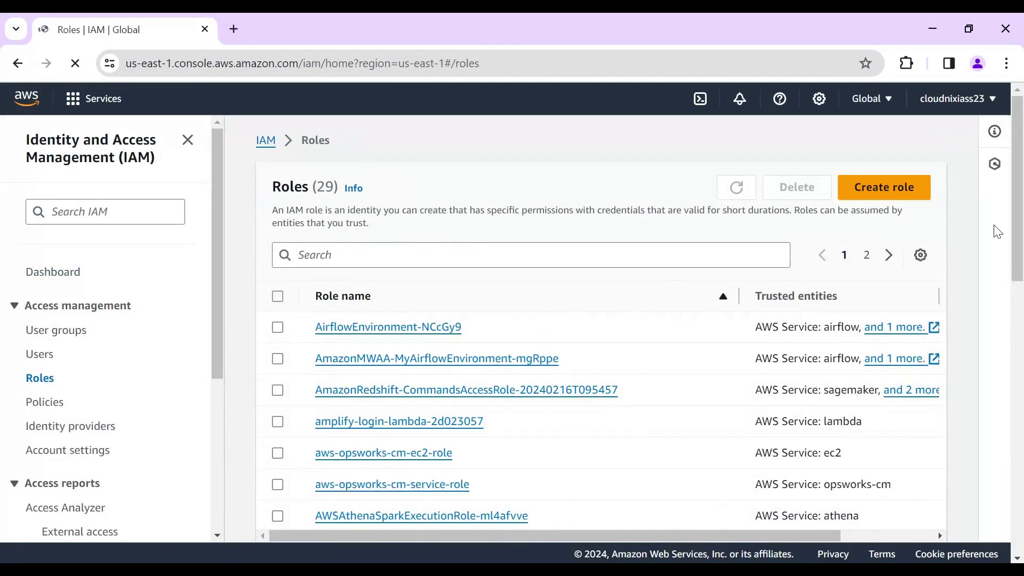
Step: Start a new role with AWS service as the trusted entity and Glue as the use case, and proceed to permissions
left_click(884, 187)
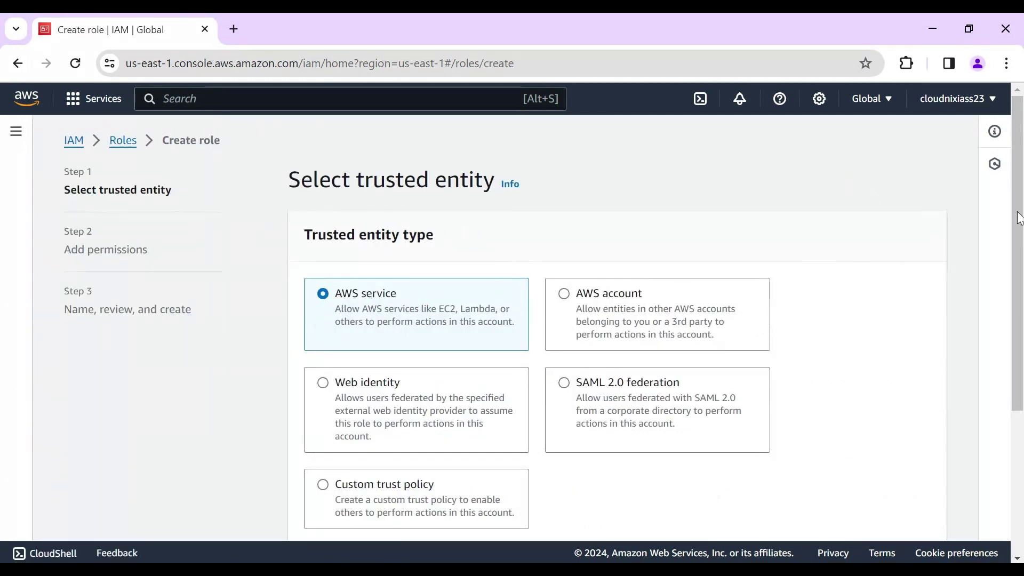
left_click_drag(1020, 218, 1020, 387)
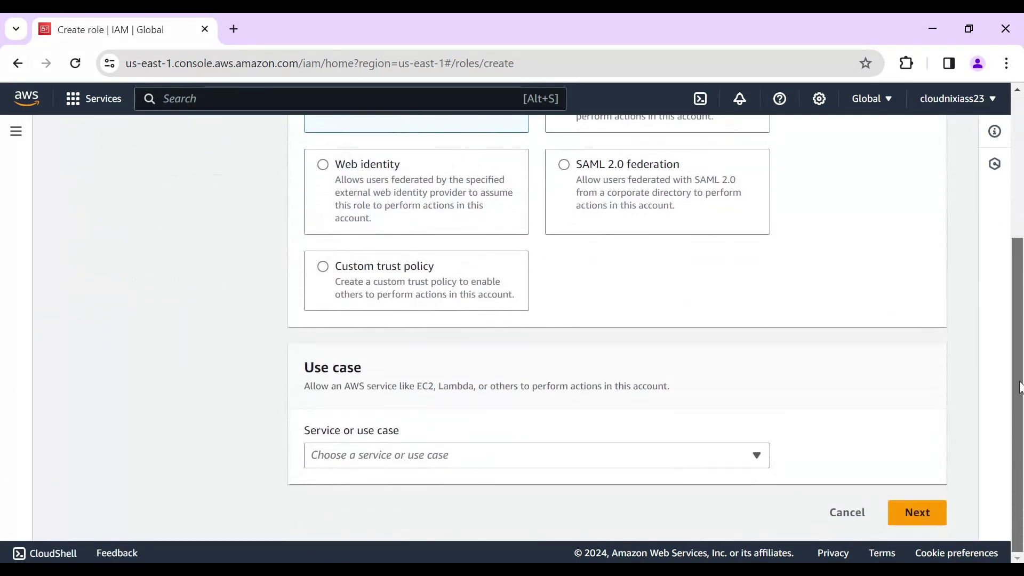
left_click(487, 456)
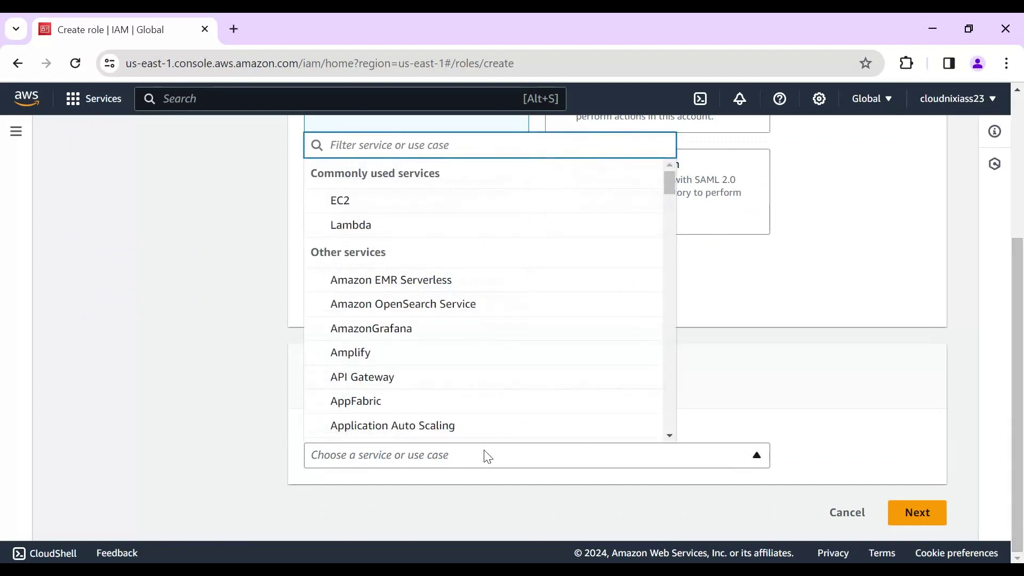
type("glue")
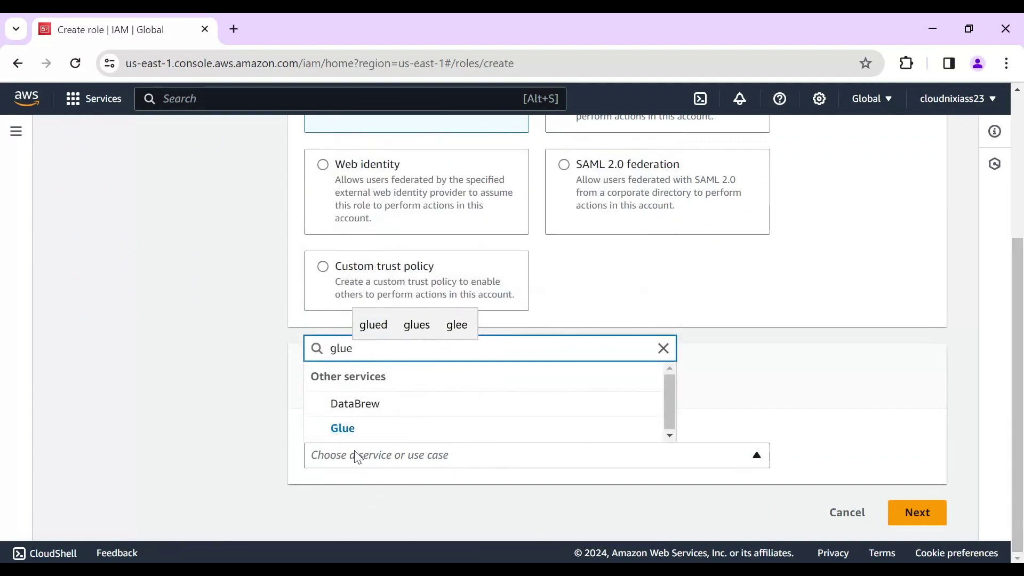
left_click(343, 428)
left_click_drag(1019, 275, 1019, 325)
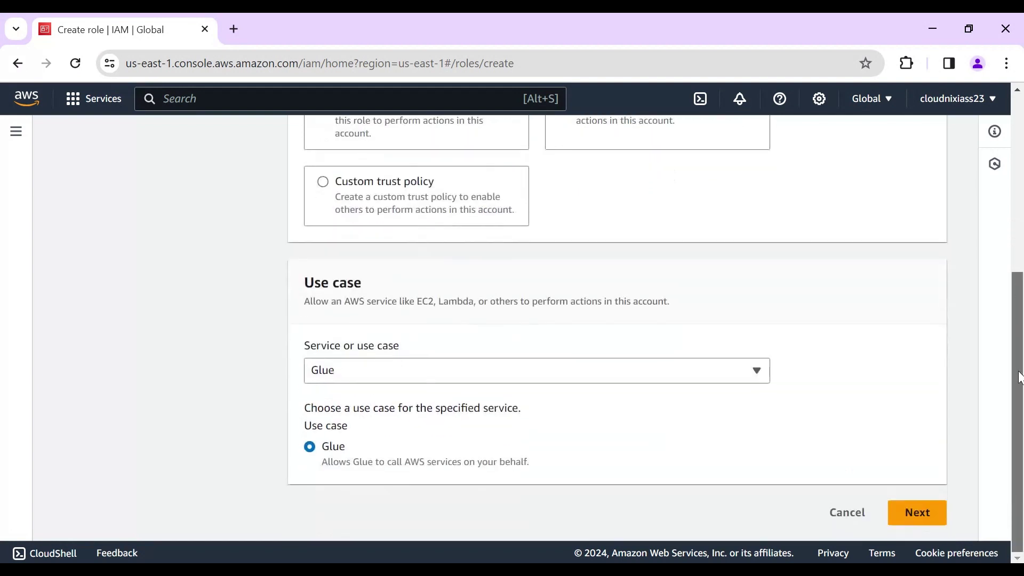
left_click(918, 509)
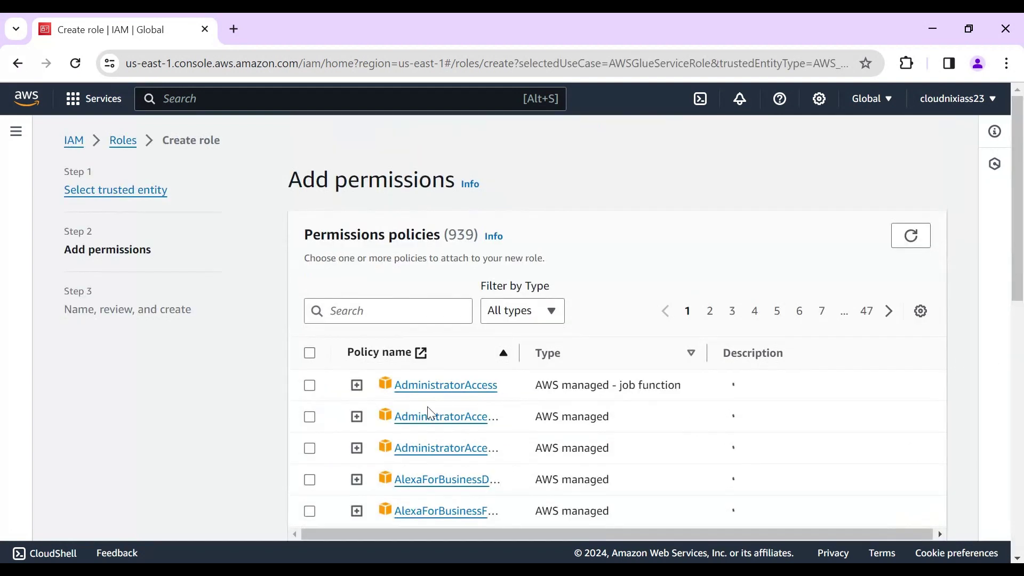
Step: Attach the AdministratorAccess policy to the new role and continue to the review stage
left_click_drag(522, 353, 619, 357)
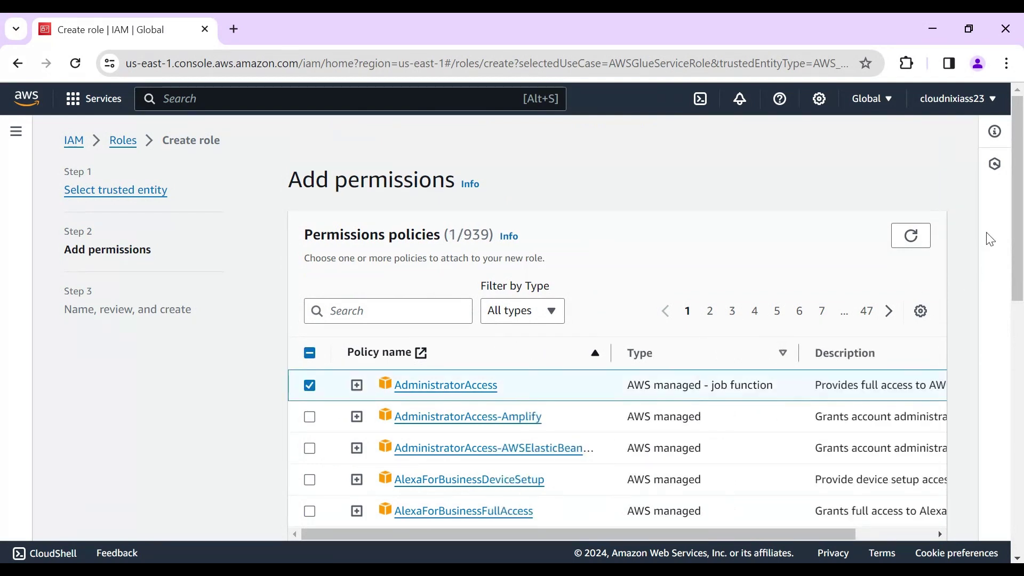
left_click_drag(1017, 195, 1011, 499)
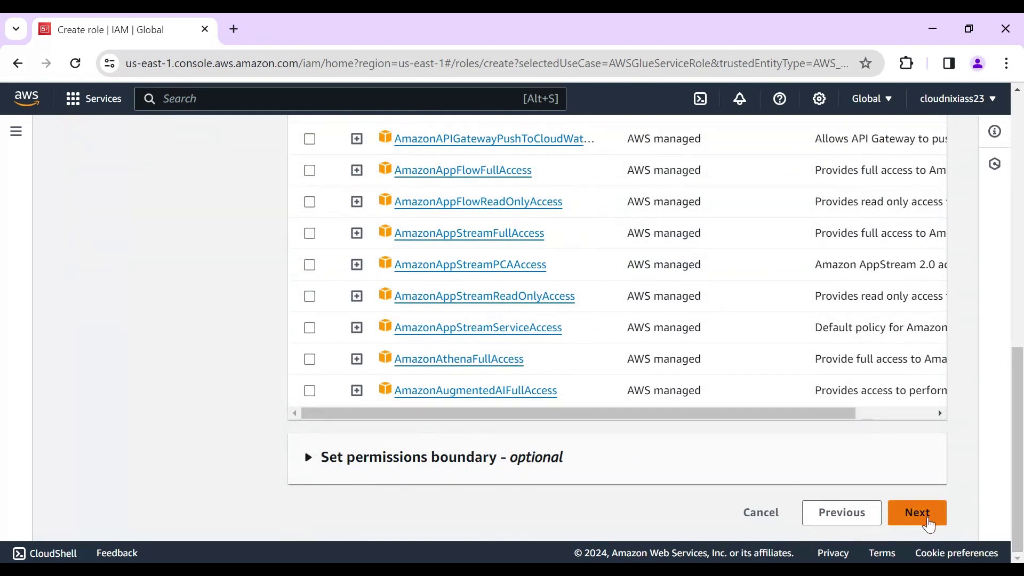
left_click(911, 521)
Step: Name the role ytdemoawsgluerole, create it and dismiss the notification
left_click(363, 245)
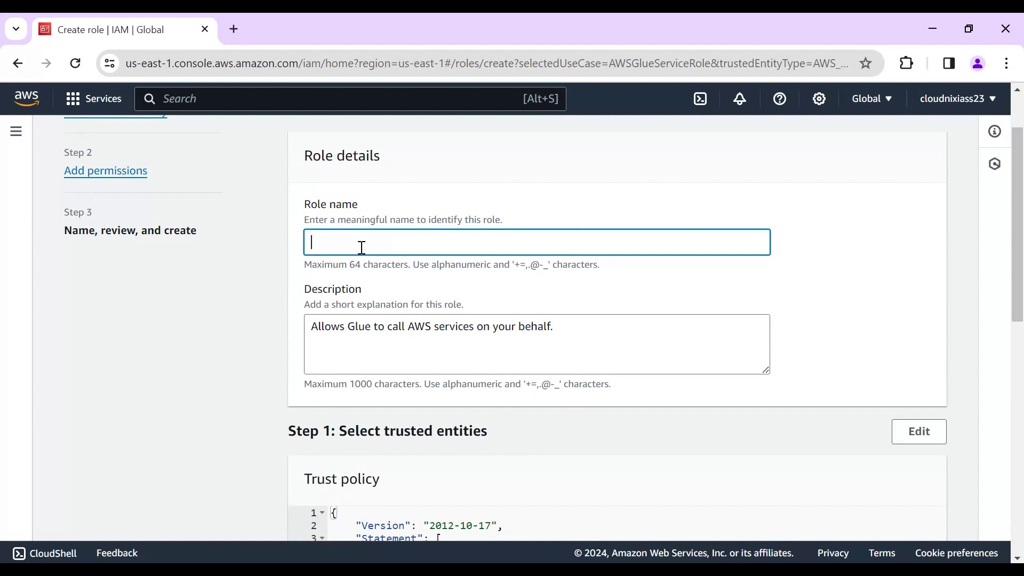
type("ytdemo")
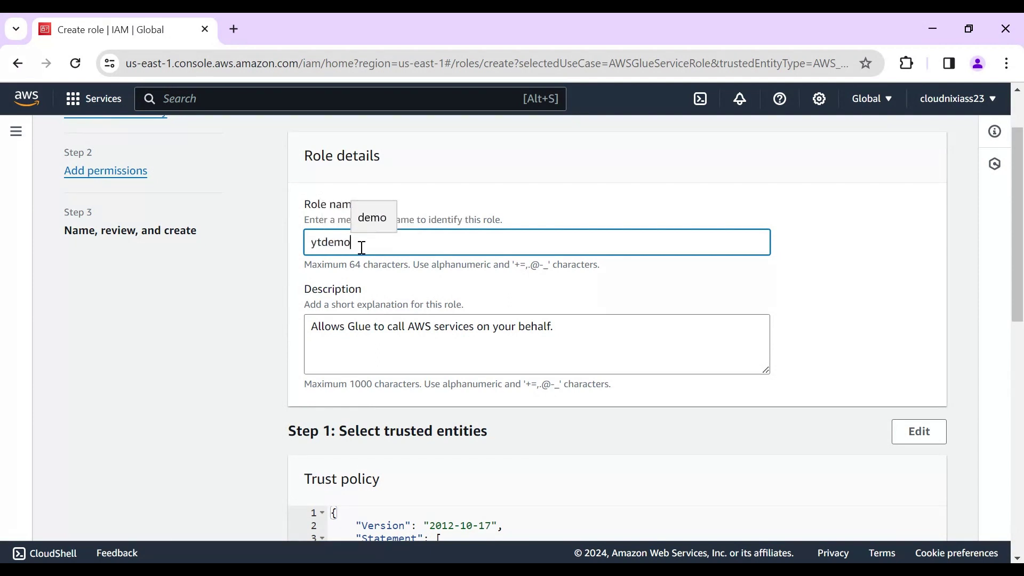
type("awsgluerole")
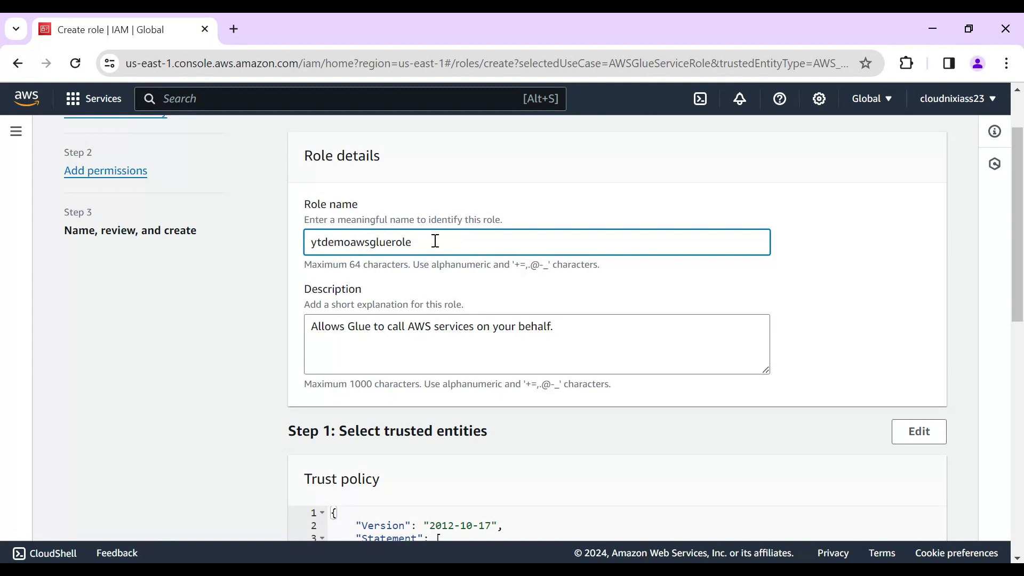
left_click_drag(435, 242, 244, 235)
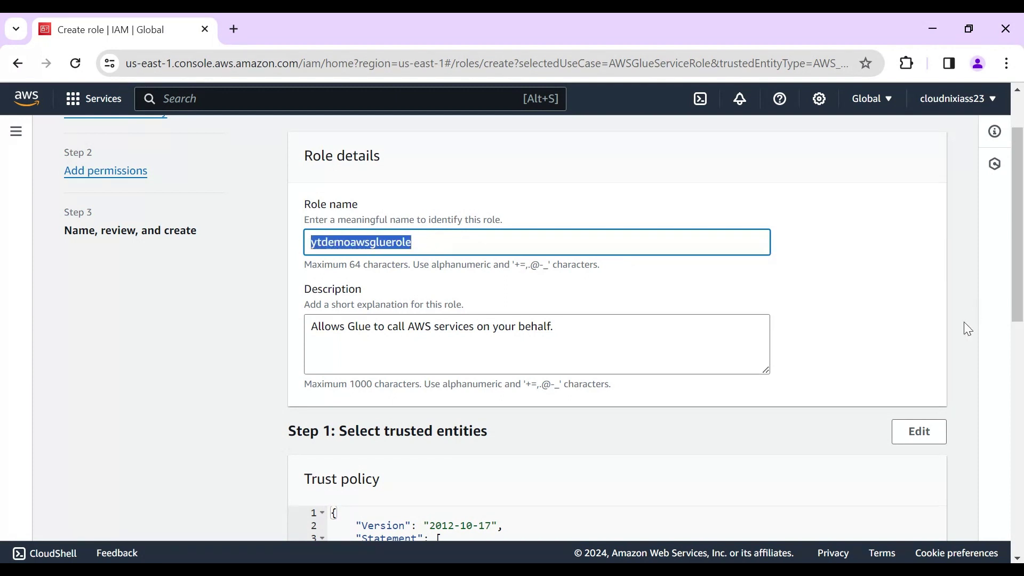
left_click(881, 266)
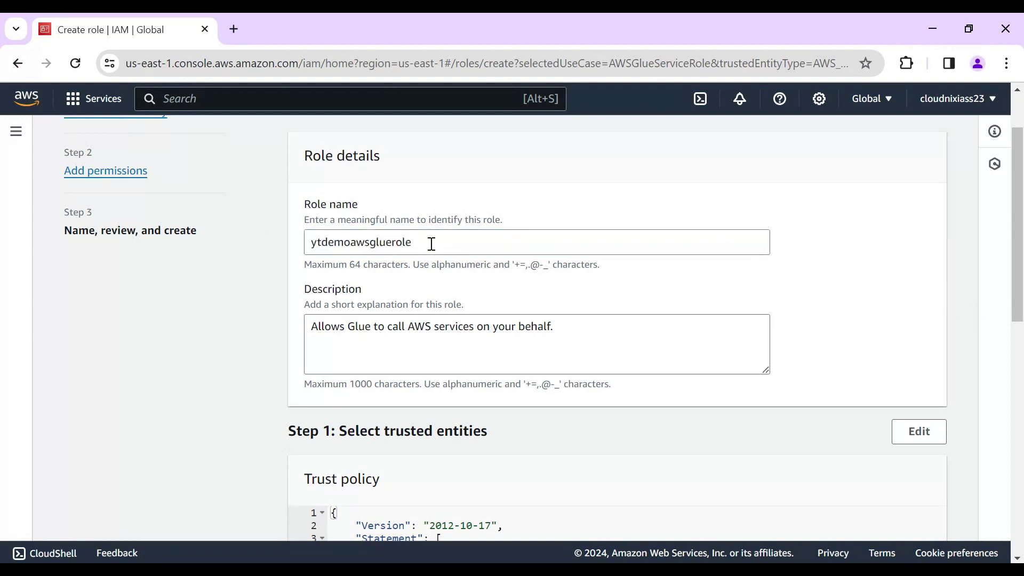
left_click_drag(1020, 240, 962, 512)
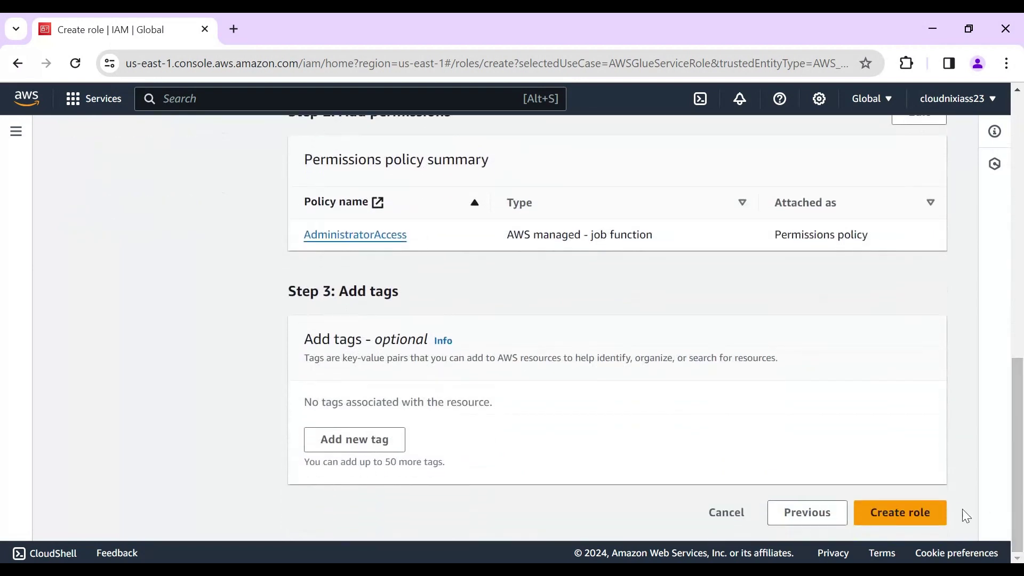
left_click(883, 513)
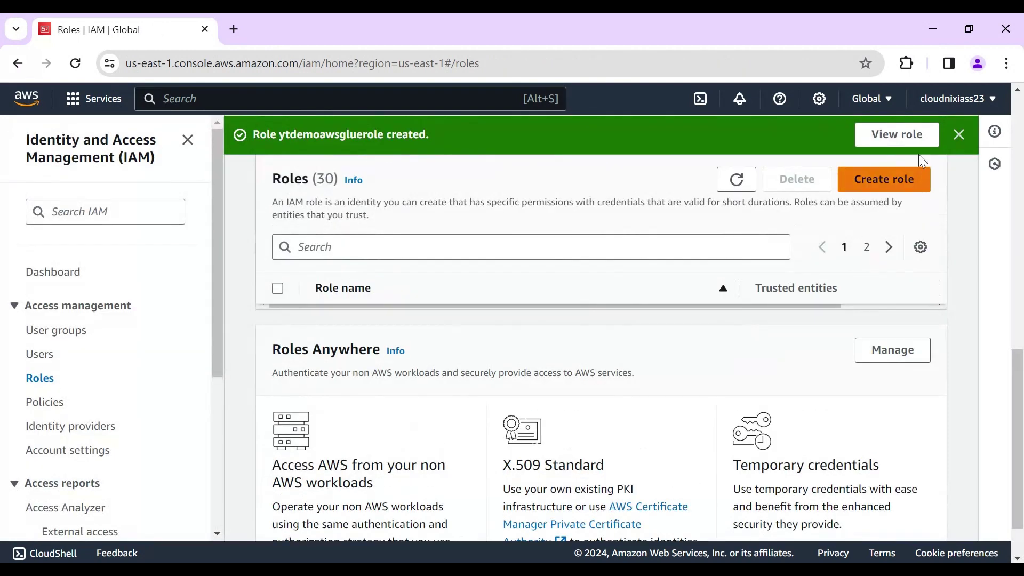
left_click(959, 134)
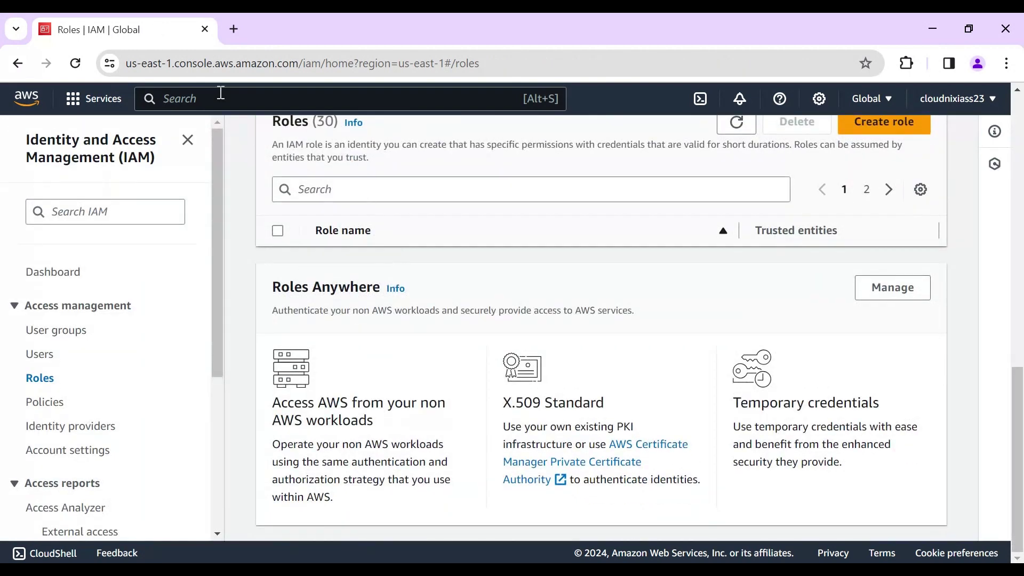
Step: Return to the AWS console home and open the S3 service
left_click(209, 97)
left_click(27, 99)
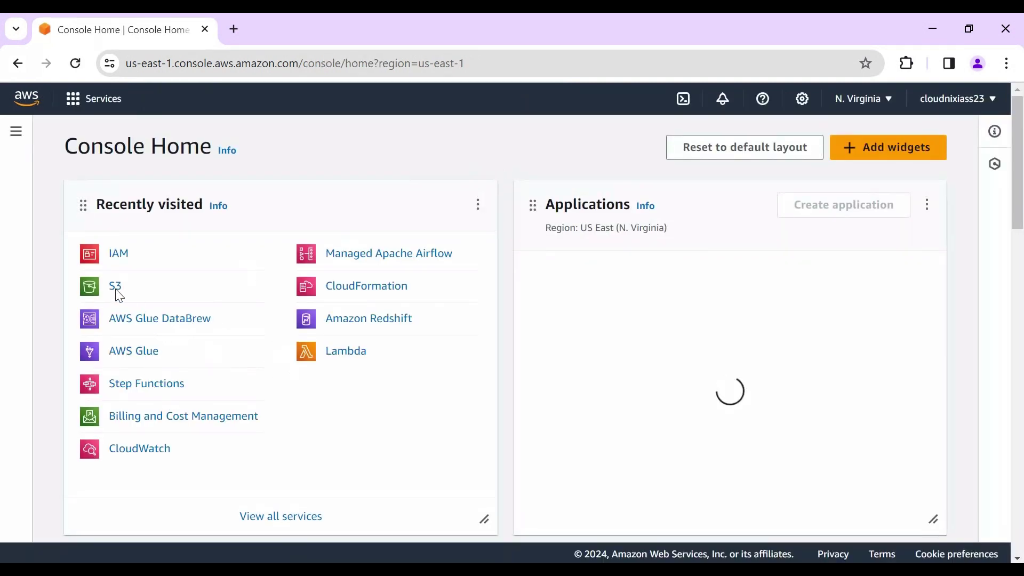
left_click(118, 290)
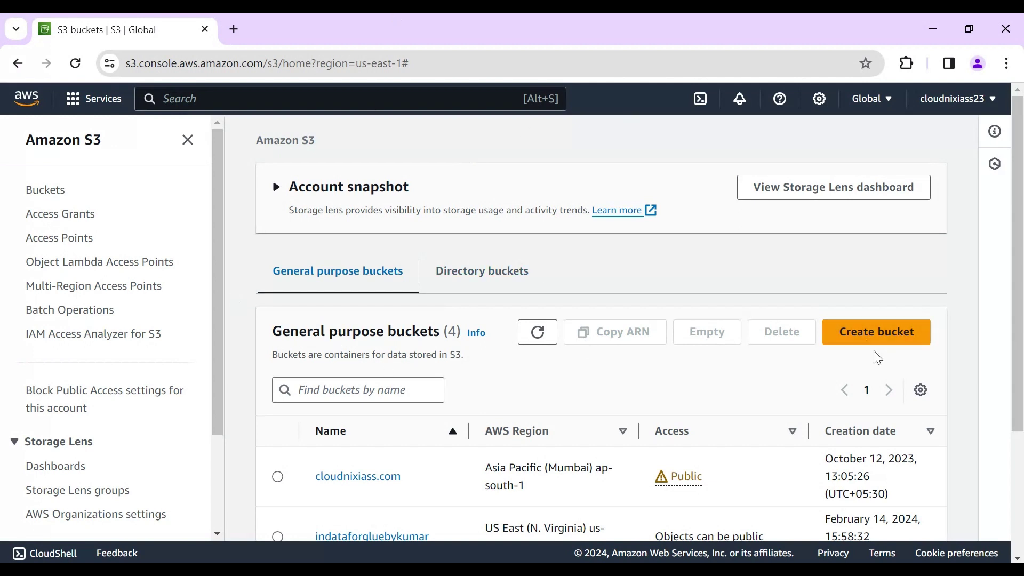
Step: Start a new general purpose bucket in US East (N. Virginia), name it inputdataforytdemoawsglue and copy the name
left_click(846, 333)
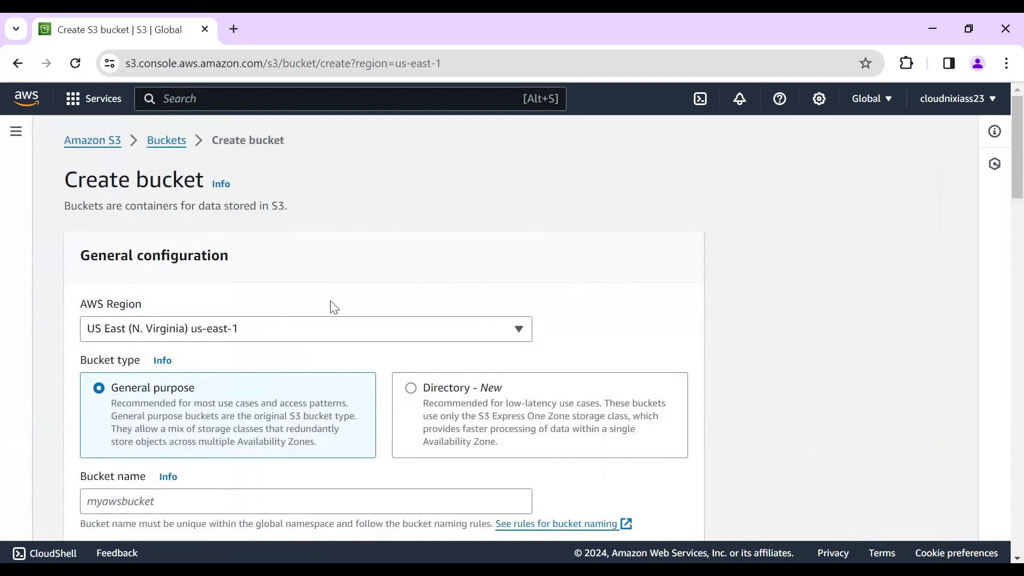
scroll(600, 207, "down", 3)
scroll(601, 208, "down", 2)
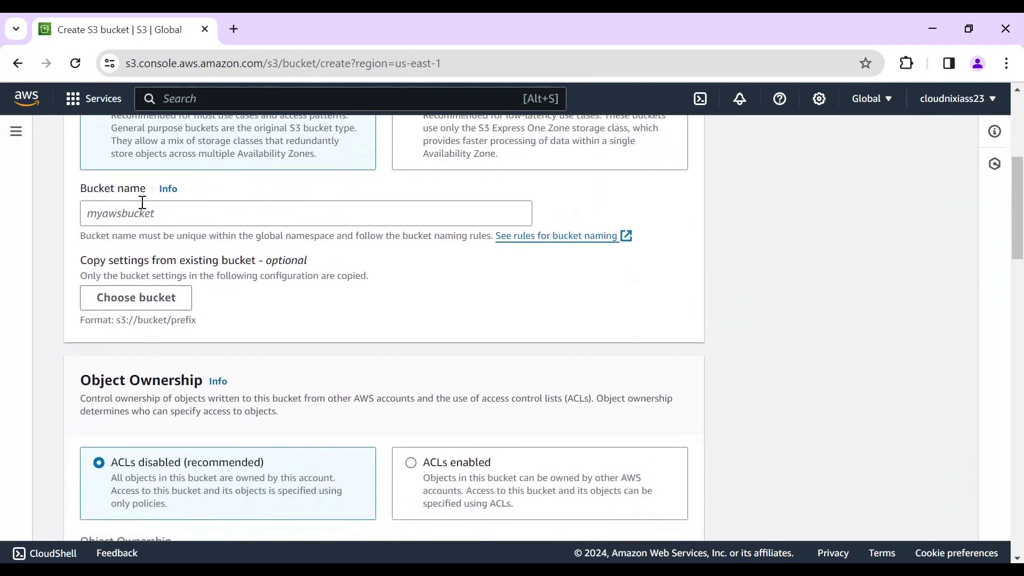
left_click(137, 212)
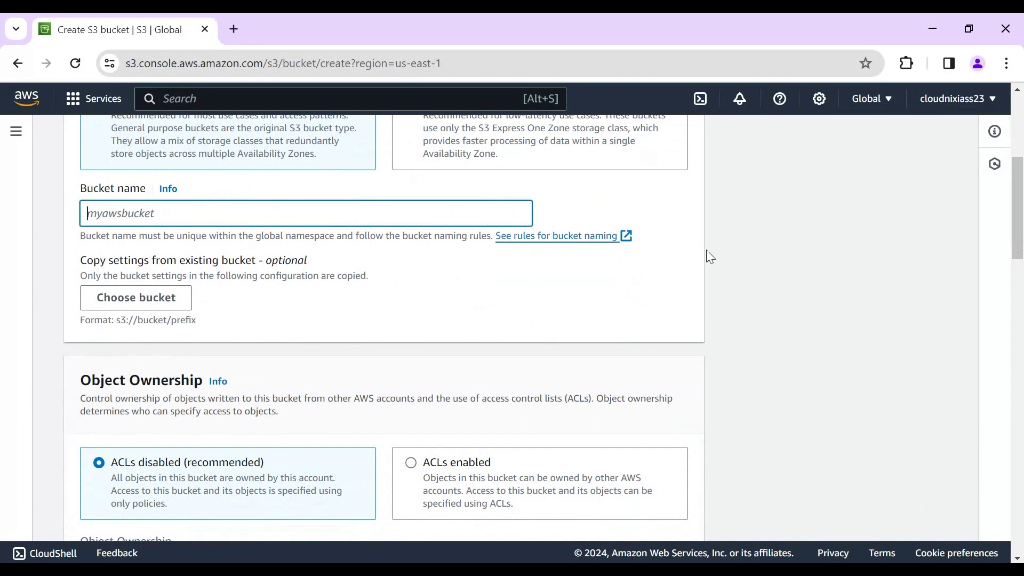
type("input")
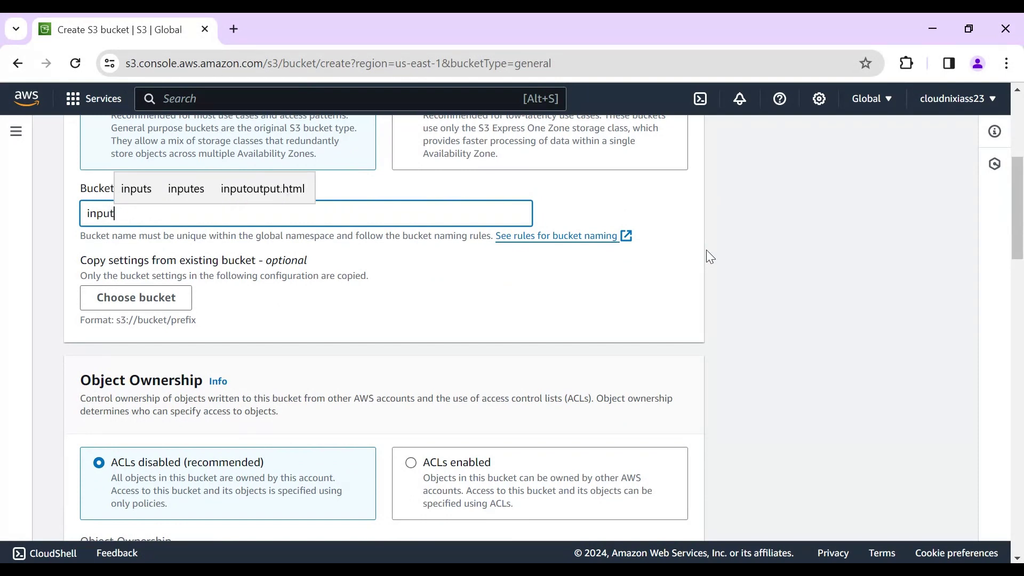
type("data")
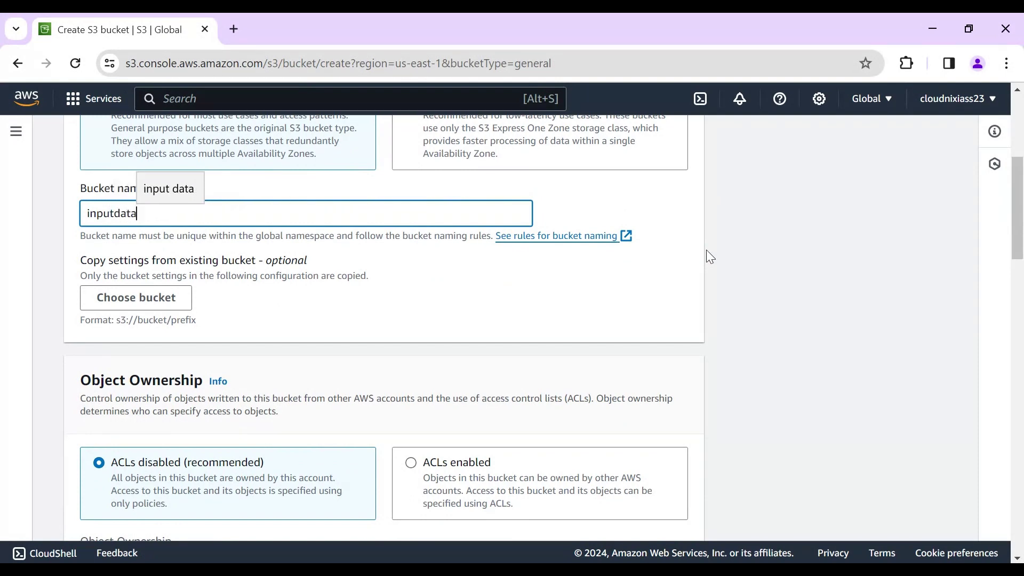
type("forytdemoawsglue")
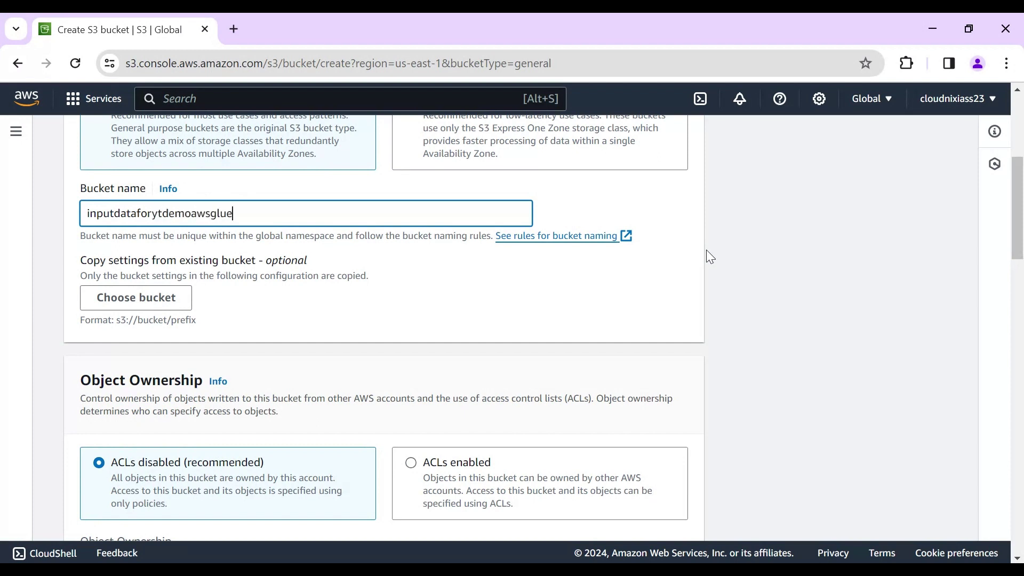
key("ctrl+a")
key("ctrl+c")
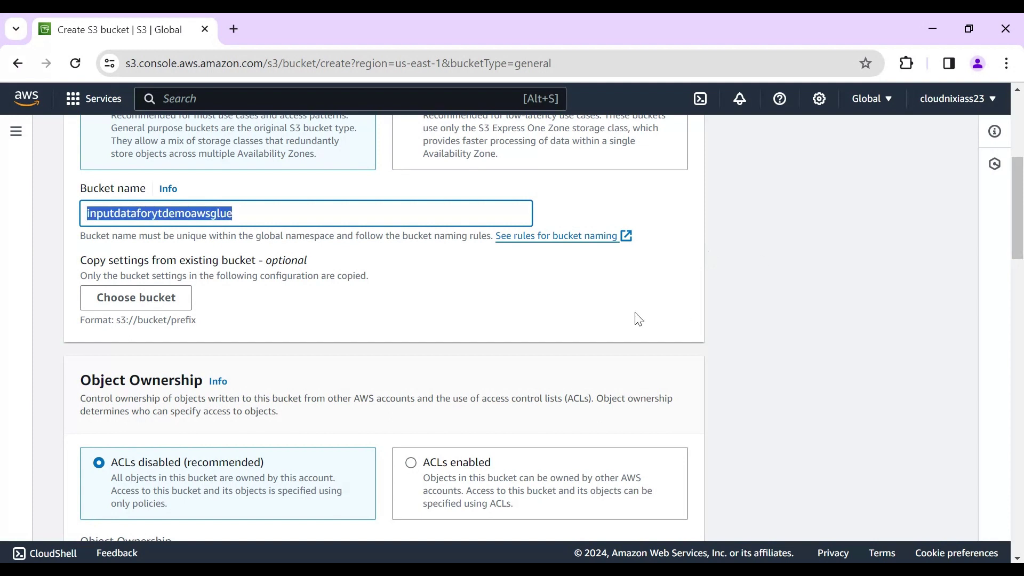
Step: Create the input bucket with all remaining settings at their defaults and dismiss the notification
left_click(753, 315)
scroll(753, 315, "down", 2)
scroll(753, 315, "down", 3)
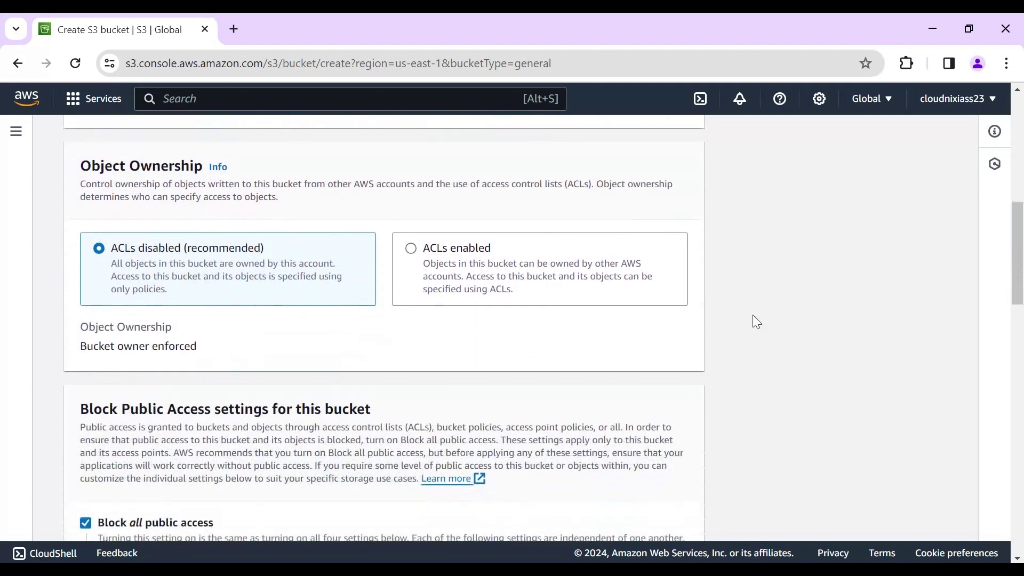
scroll(756, 322, "down", 1)
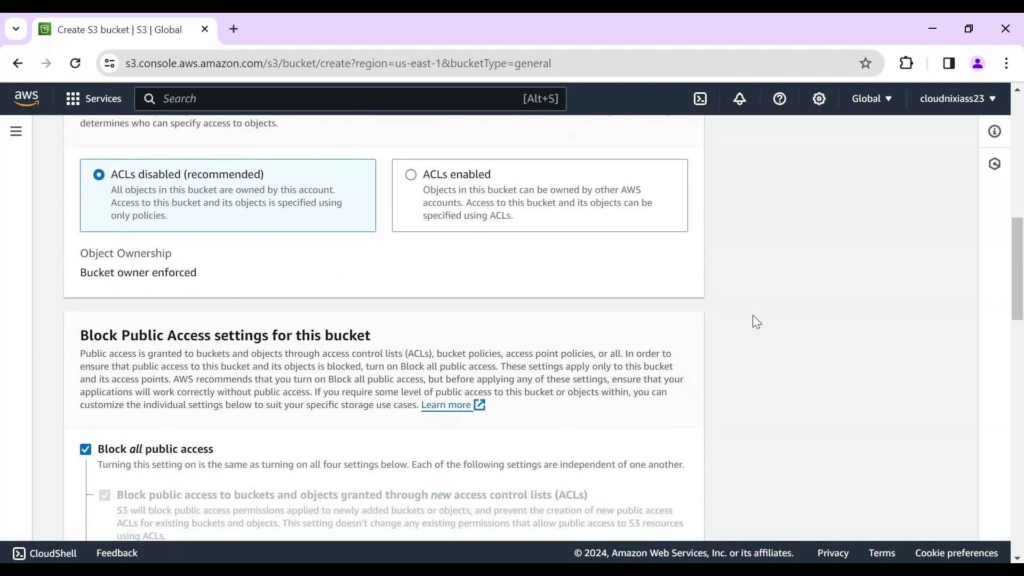
scroll(756, 322, "down", 3)
scroll(756, 322, "down", 12)
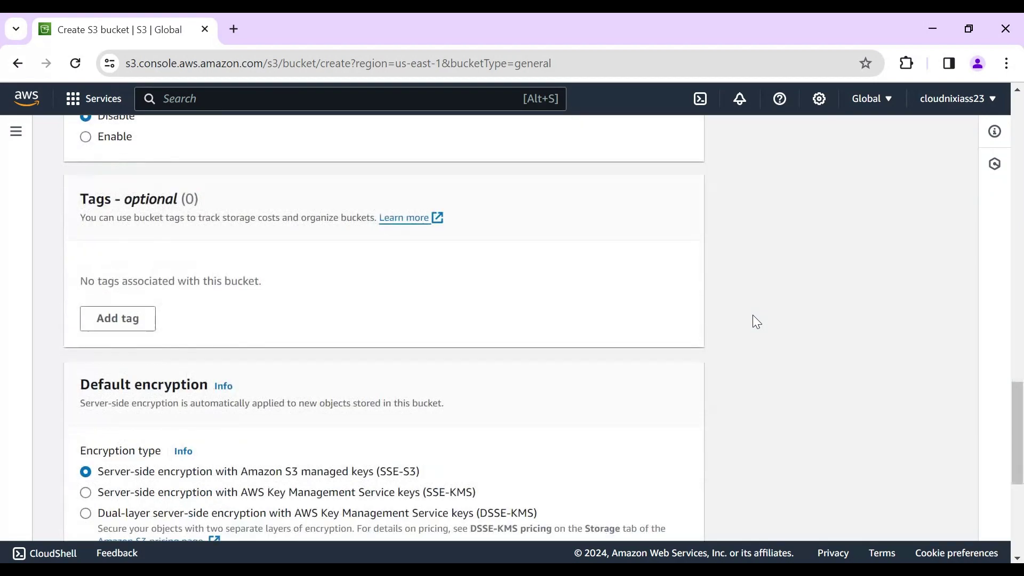
scroll(757, 322, "down", 6)
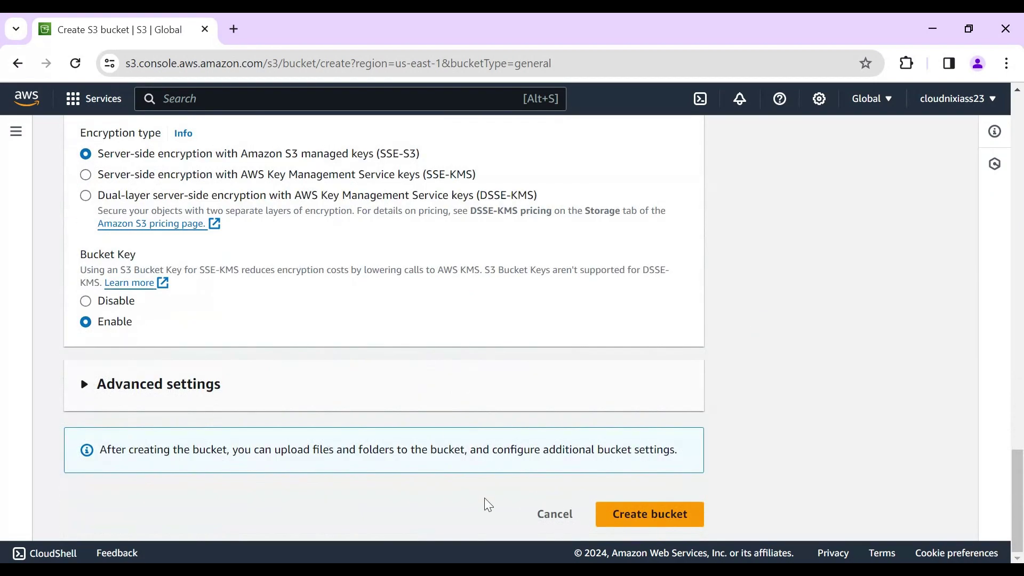
left_click(622, 515)
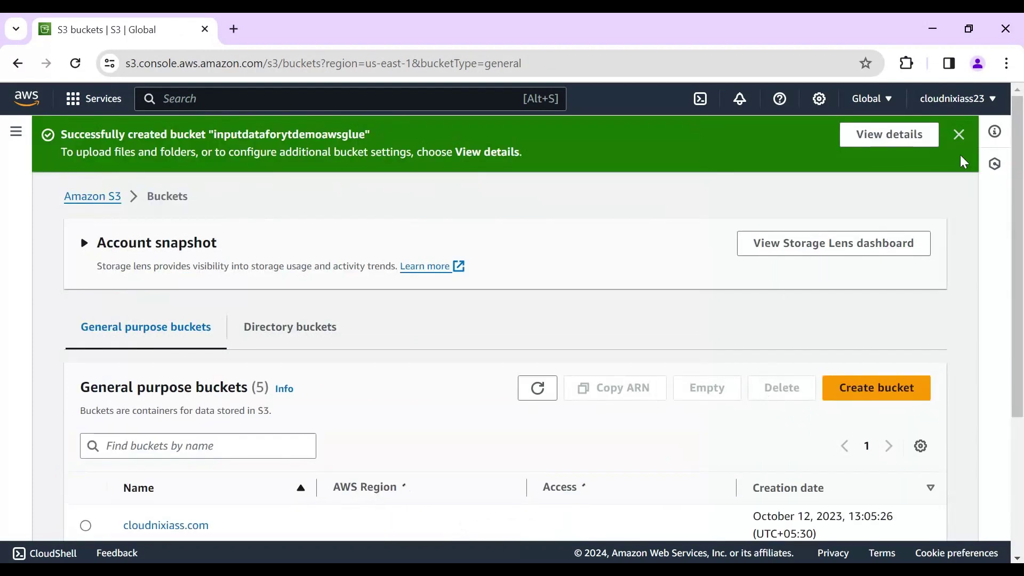
left_click(959, 135)
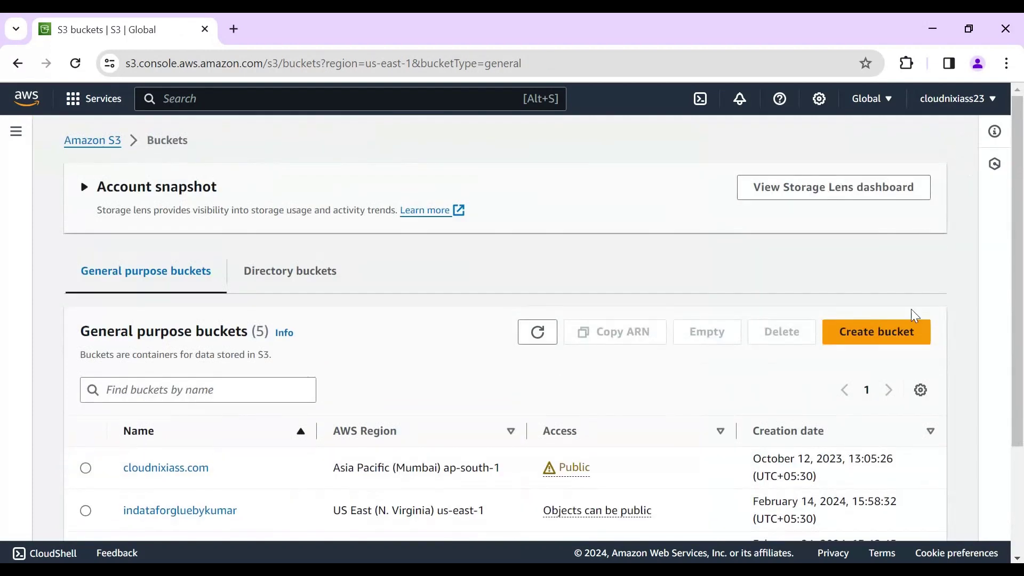
Step: Start another general purpose bucket and name it outputdataforytdemoawsglue, reusing the copied input bucket name
left_click(887, 338)
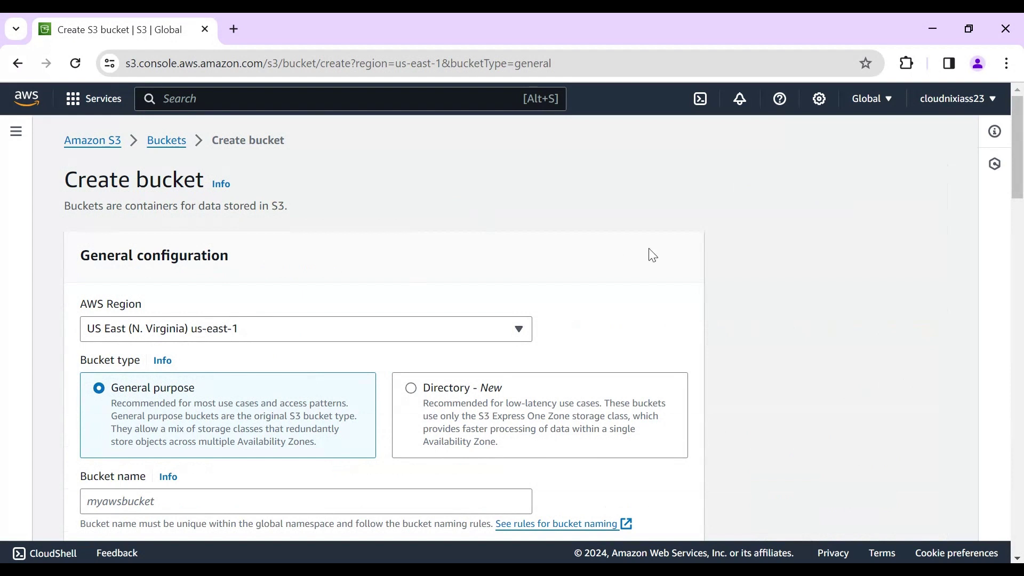
scroll(651, 254, "down", 3)
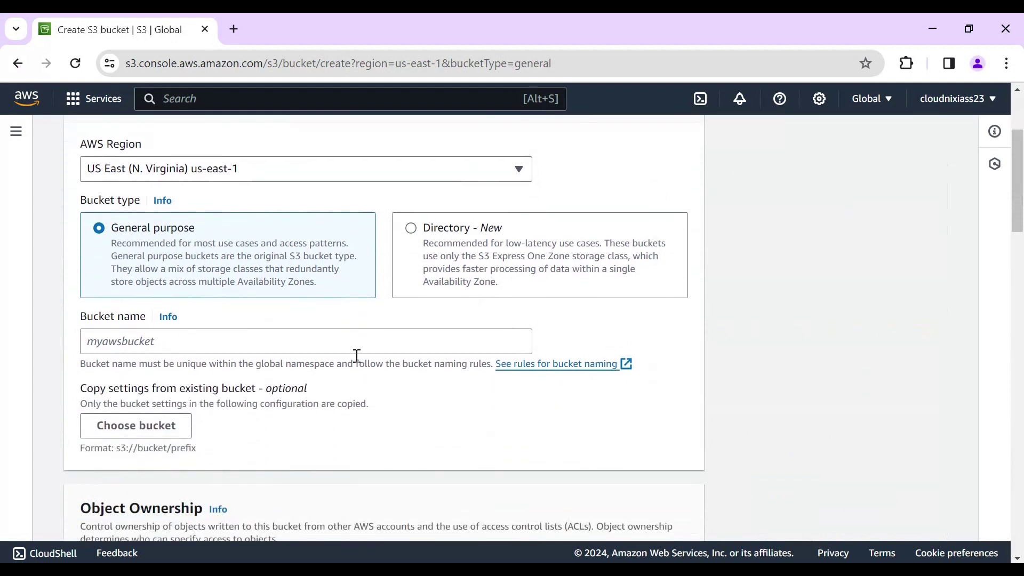
left_click(201, 341)
key("ctrl+v")
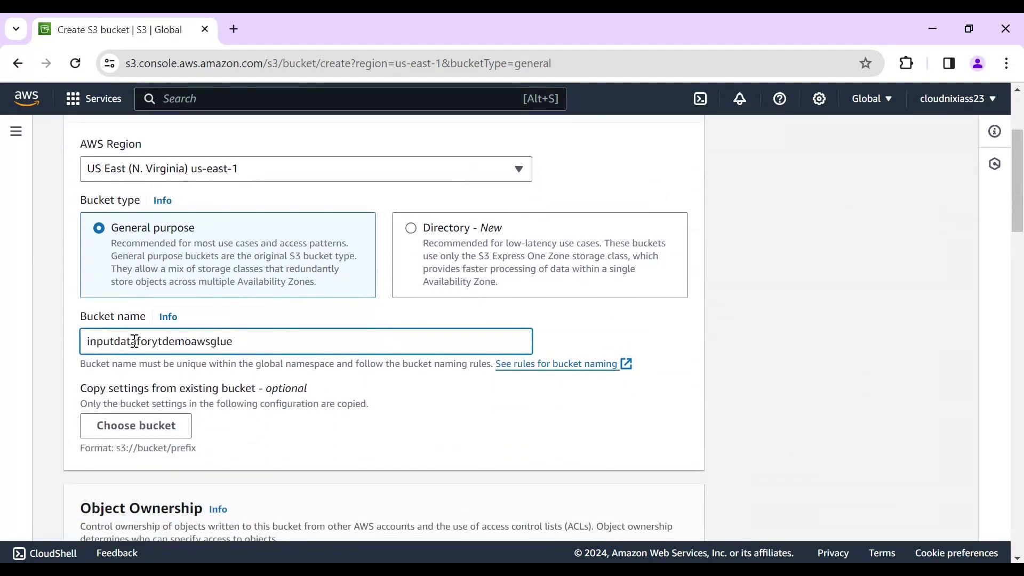
left_click(111, 342)
key("Left")
key("BackSpace")
key("BackSpace")
type("out")
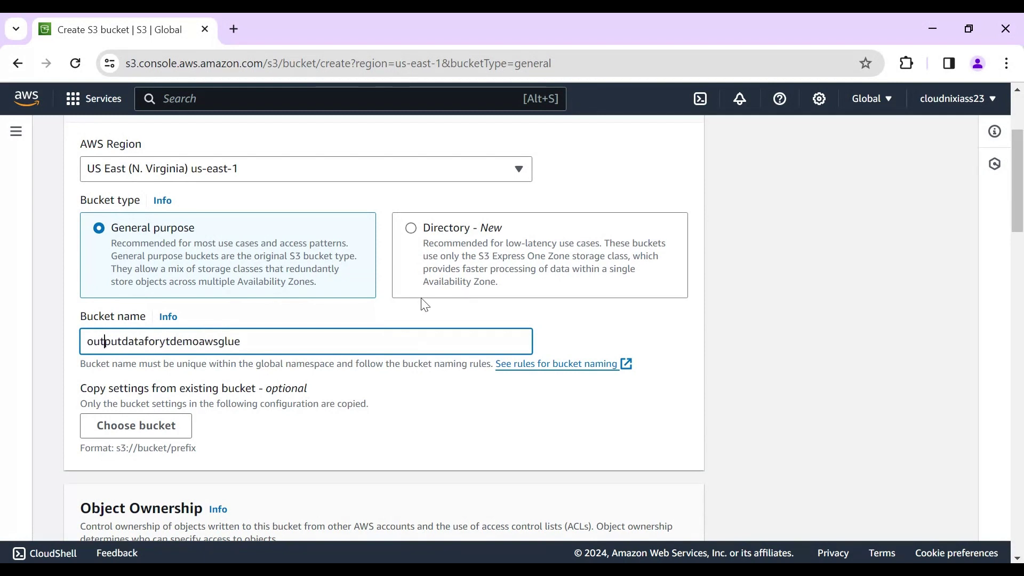
Step: Create the output bucket with the default settings and dismiss the notification
left_click(770, 342)
scroll(771, 342, "down", 7)
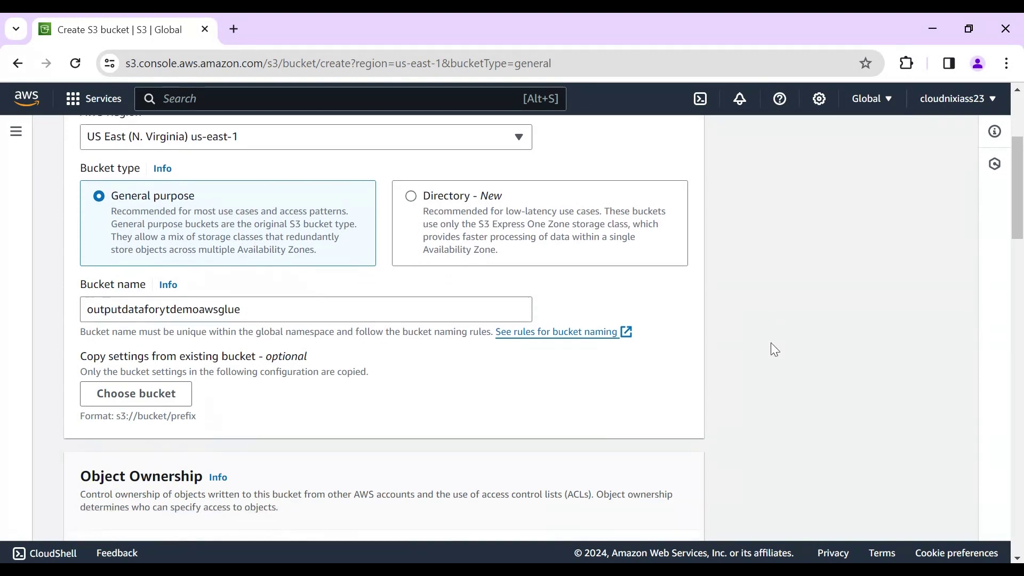
scroll(772, 350, "down", 20)
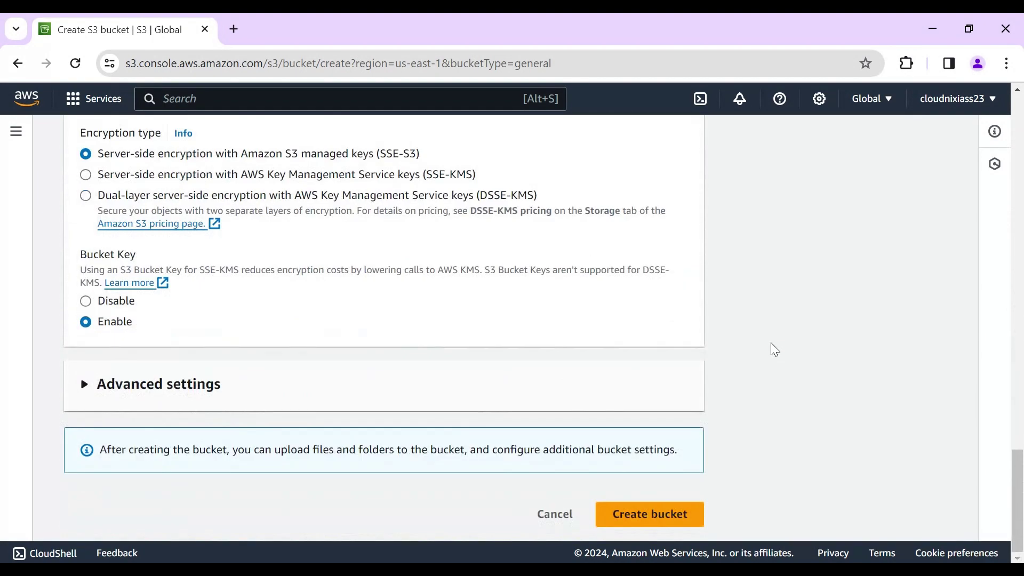
left_click(612, 527)
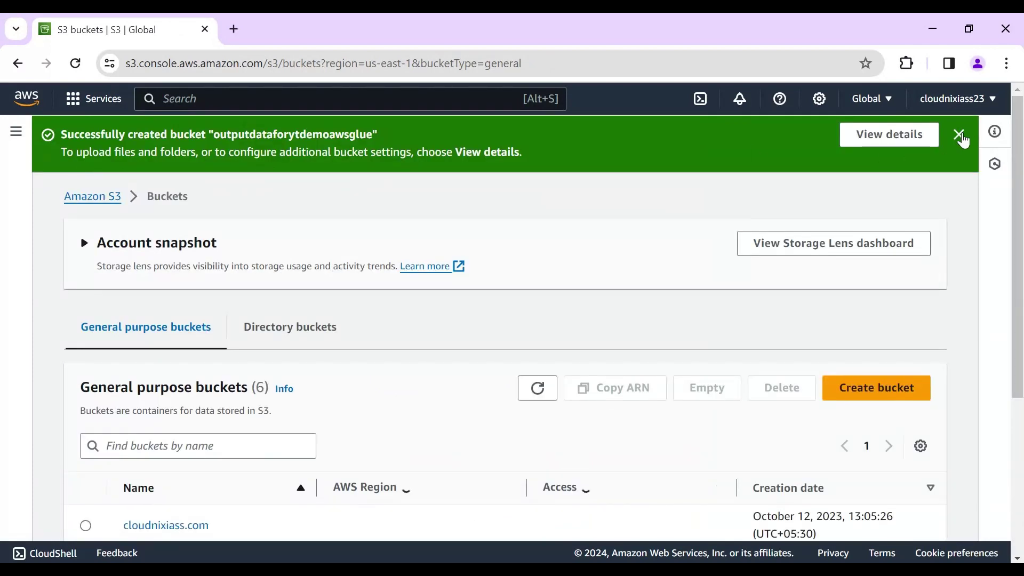
left_click(960, 135)
Step: Check the bucket list for the new input and output buckets
scroll(60, 413, "down", 4)
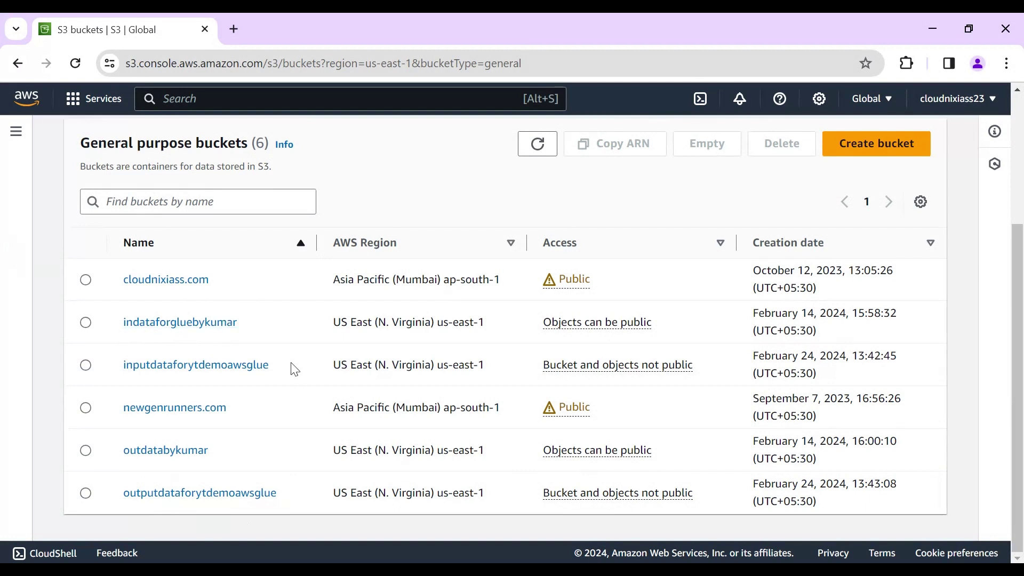
left_click_drag(295, 369, 112, 373)
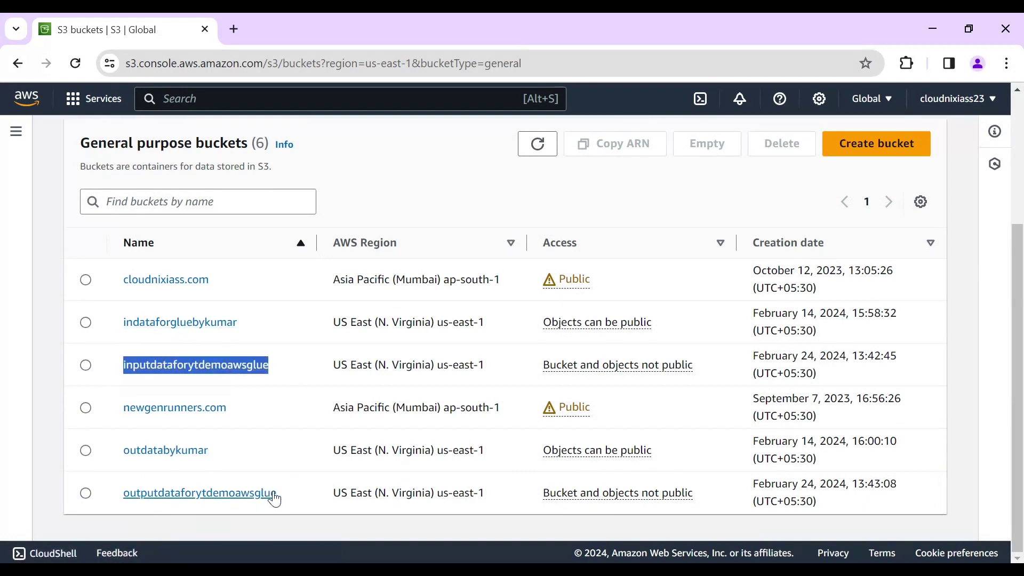
left_click_drag(298, 501, 101, 496)
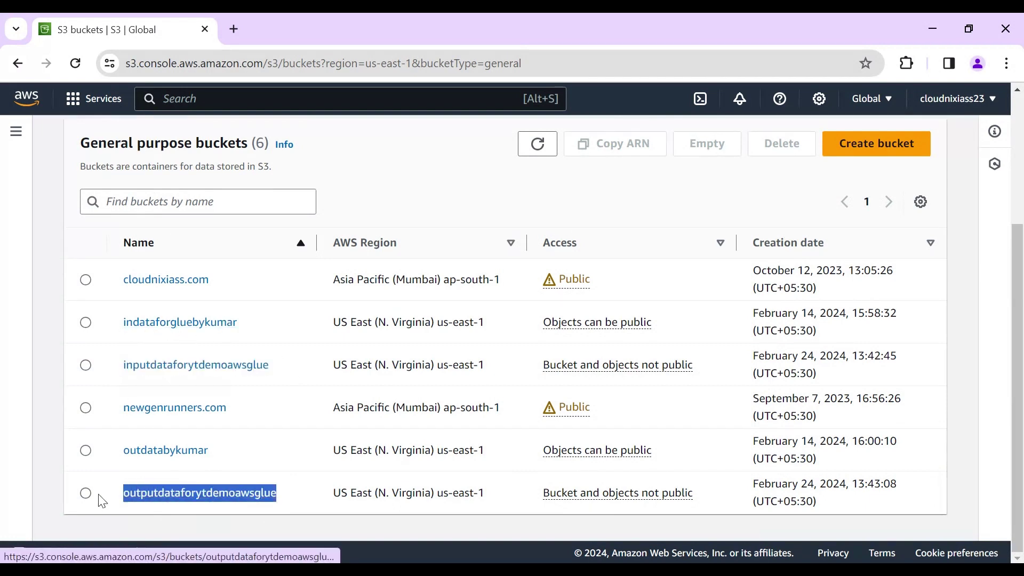
left_click(52, 276)
Step: Duplicate the S3 buckets browser tab and open the AWS Glue service in the original one
right_click(136, 26)
left_click(209, 173)
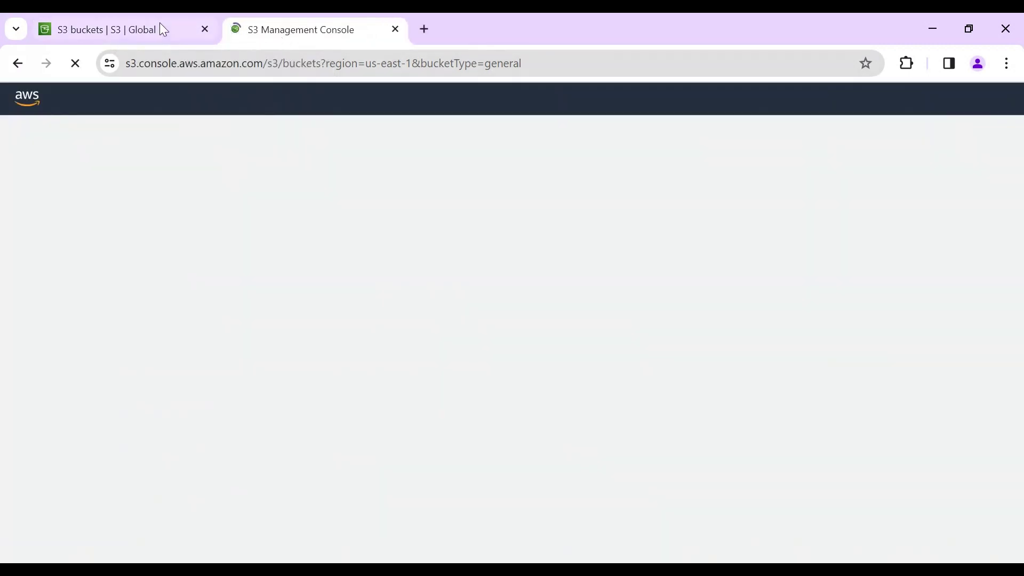
left_click(163, 29)
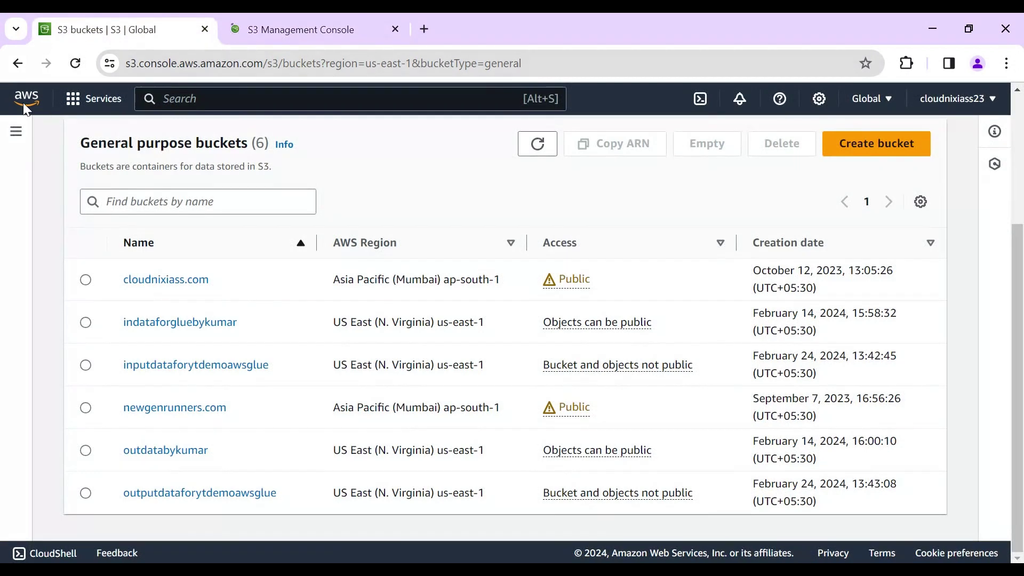
left_click(94, 98)
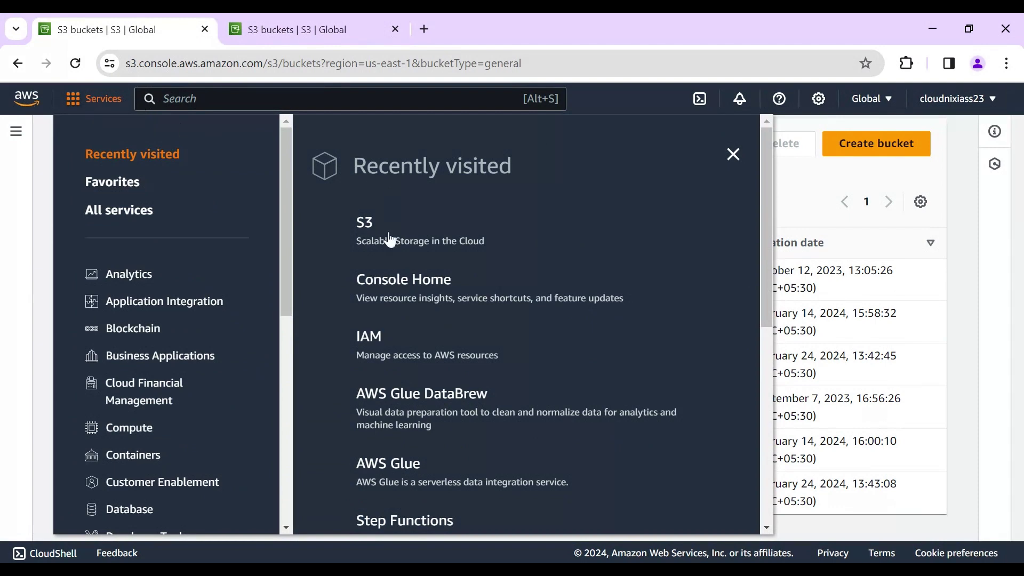
left_click(185, 106)
type("glue")
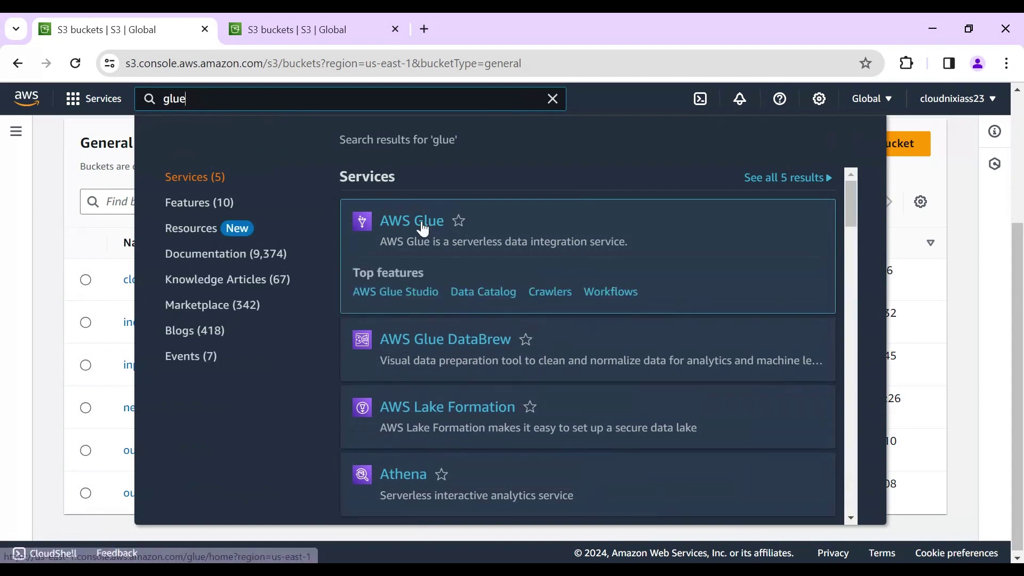
left_click(423, 222)
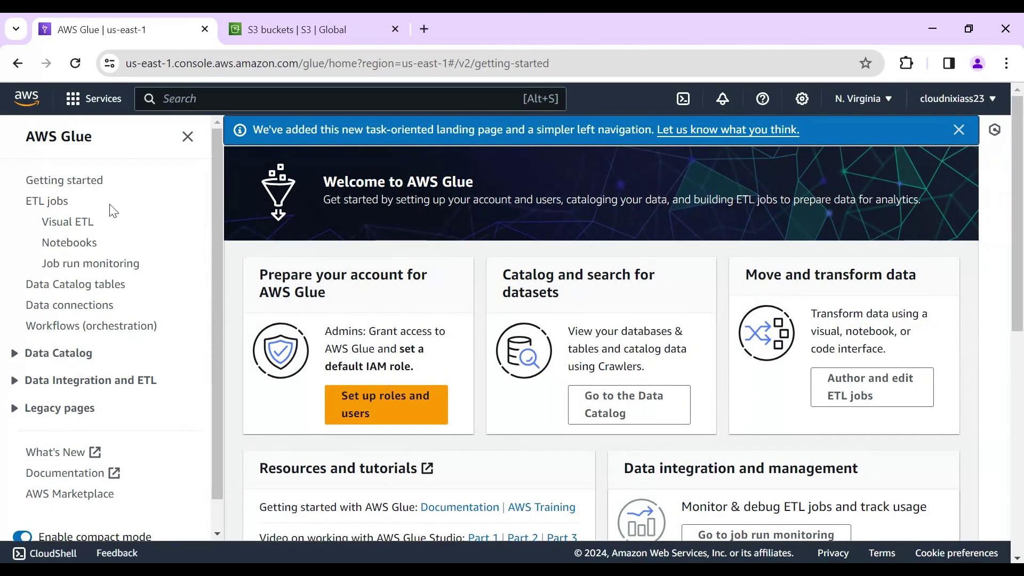
Step: Read the AWS Glue getting started page and the service landing page's description of its purpose
left_click(56, 184)
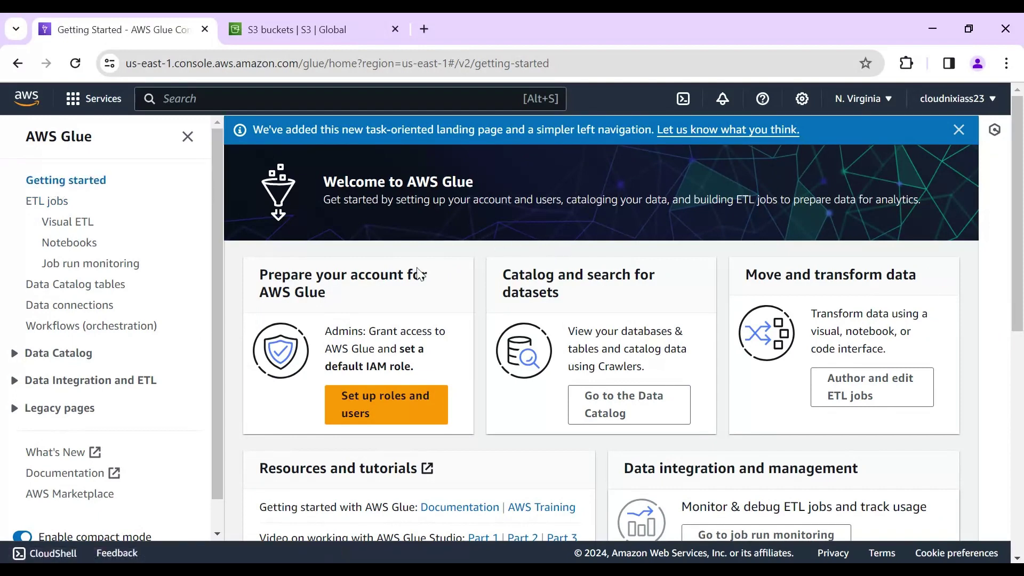
left_click(38, 140)
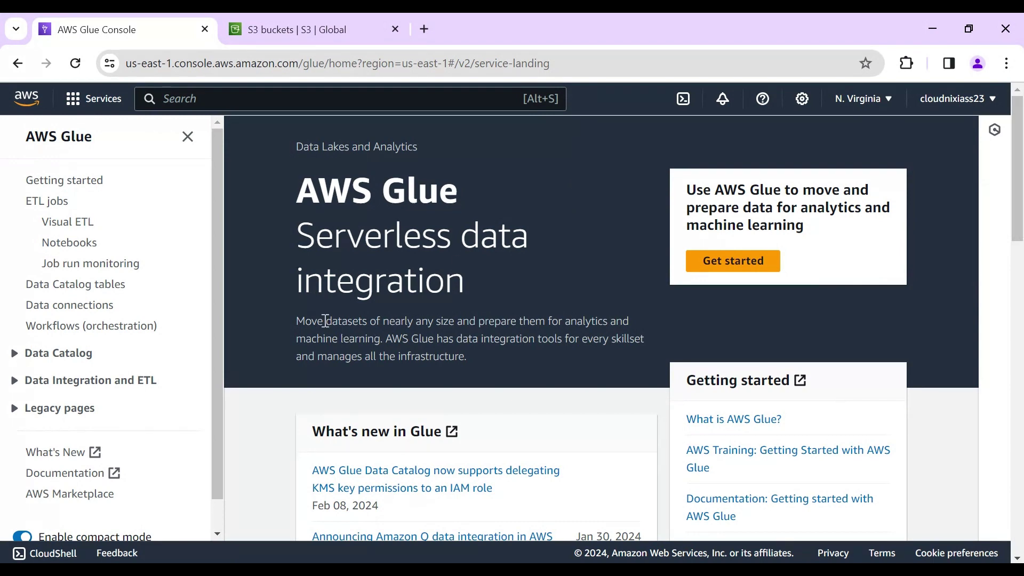
left_click_drag(308, 318, 556, 361)
left_click(564, 363)
left_click_drag(688, 187, 867, 233)
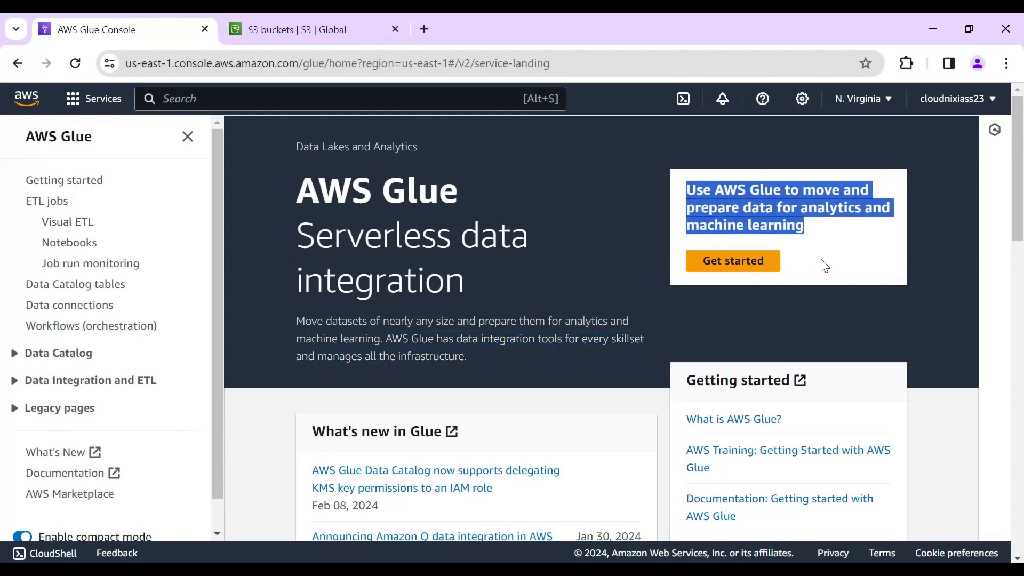
left_click(584, 207)
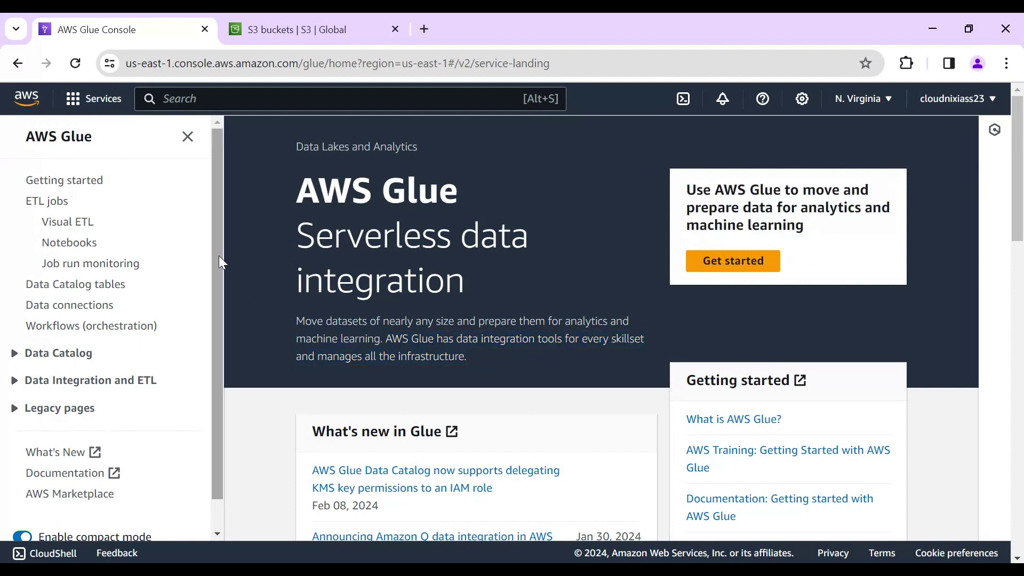
Step: Open the Crawlers page of the Glue Data Catalog
scroll(216, 277, "down", 1)
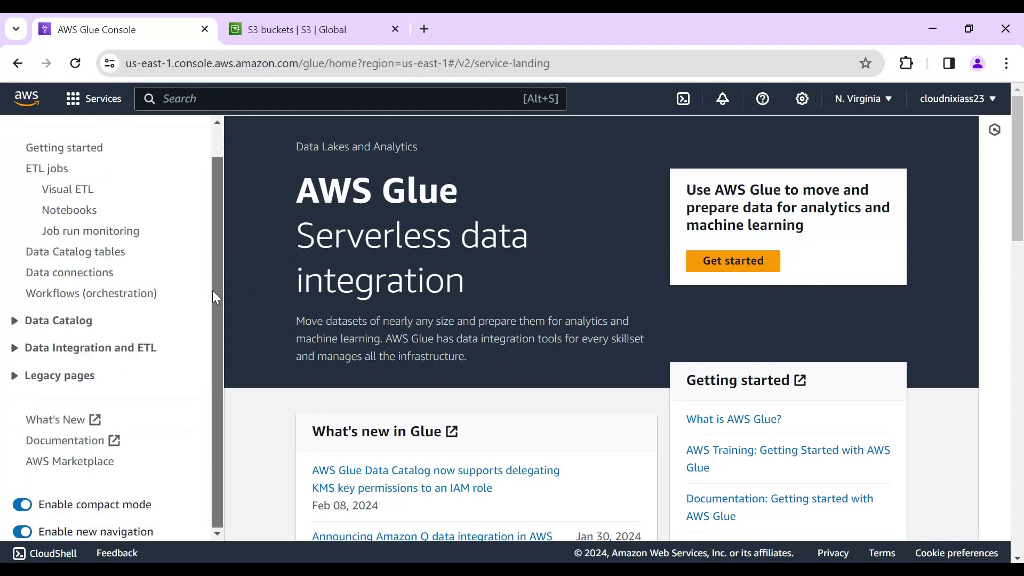
left_click(16, 322)
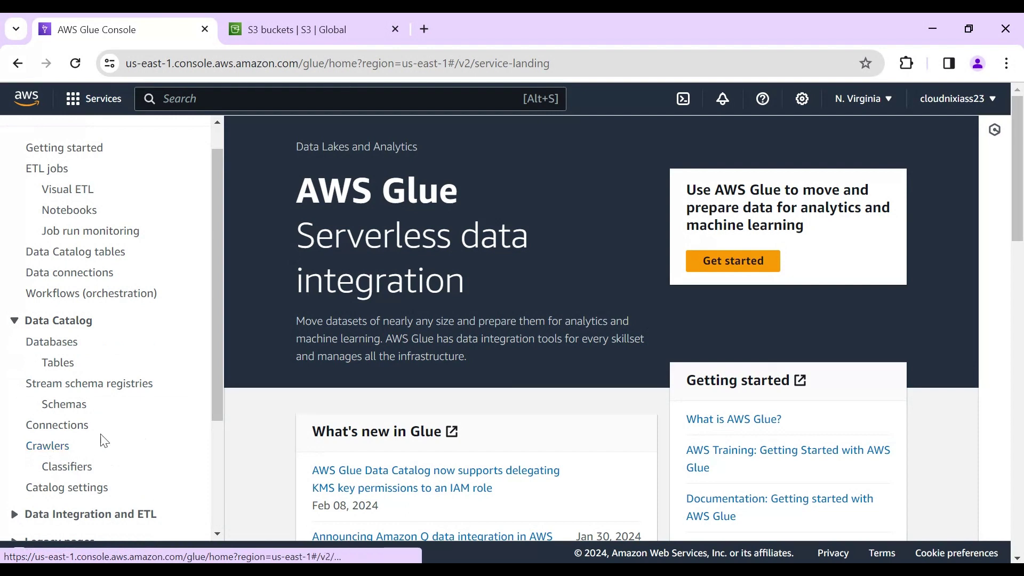
left_click(45, 449)
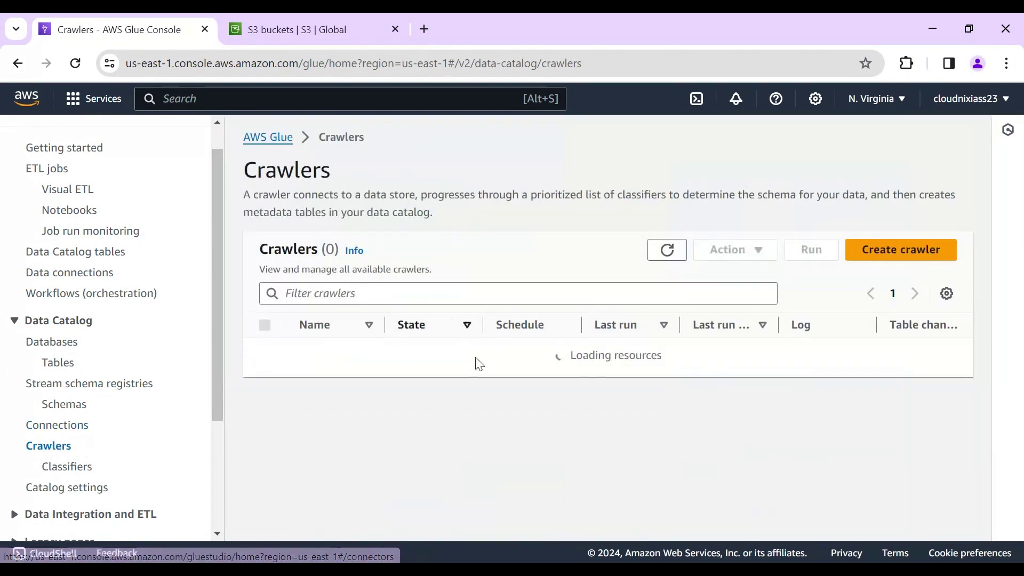
Step: Start creating a new Glue crawler and name it ytdemoawsglue
left_click(896, 251)
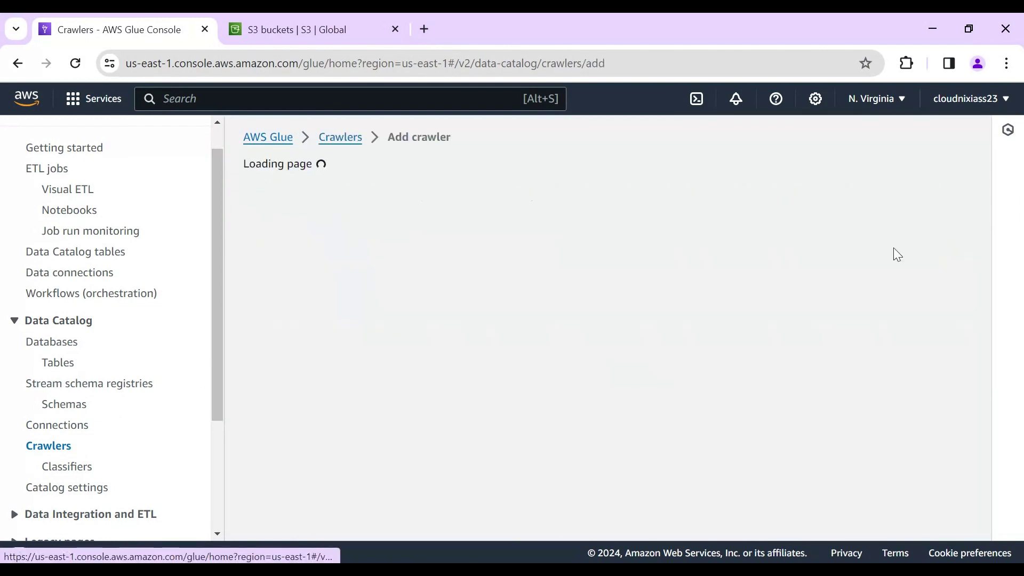
left_click(537, 276)
type("ytdemoawsglue")
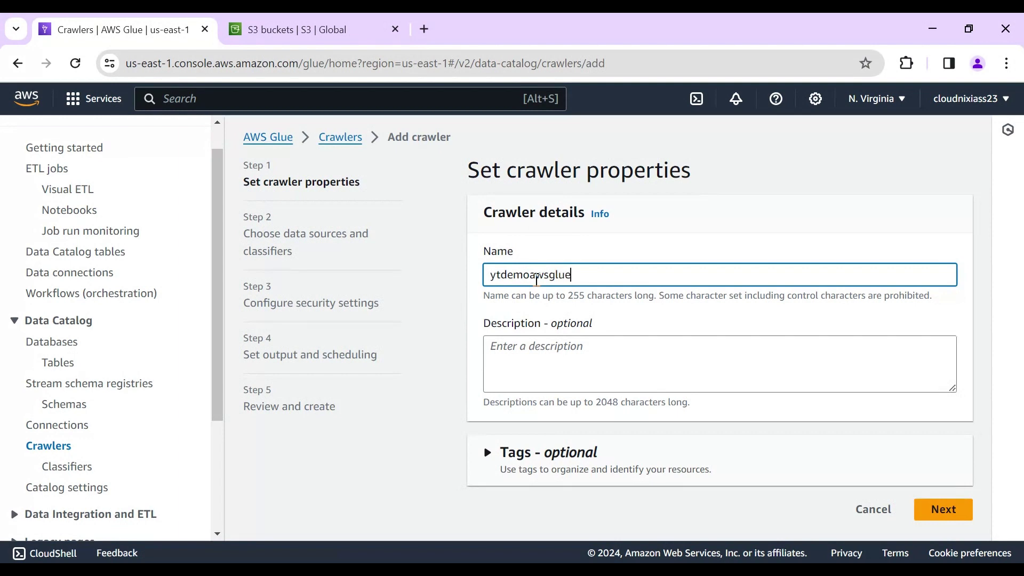
left_click_drag(581, 273, 470, 281)
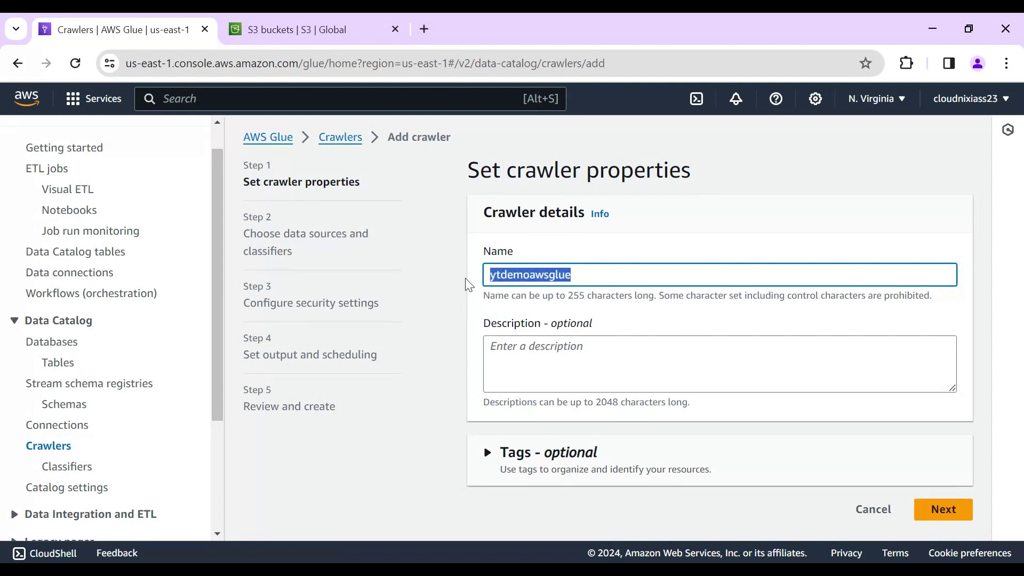
Step: Enter the crawler description "Learning Glue by youtube video in easy steps" and proceed to the data sources and classifiers page
left_click(603, 352)
type("4earning Glue ")
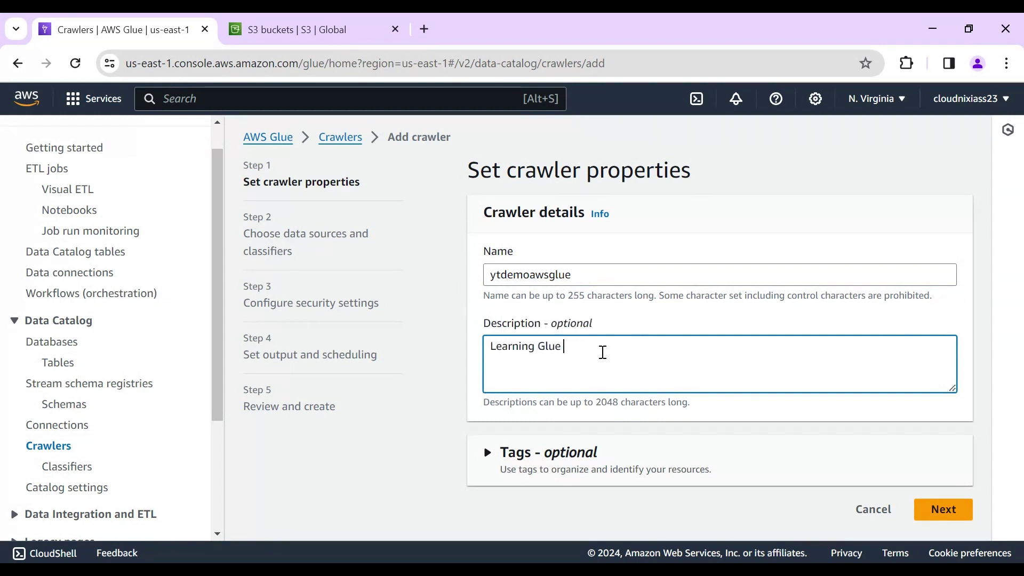
type("in your")
key("BackSpace")
key("BackSpace")
type("youtube vide")
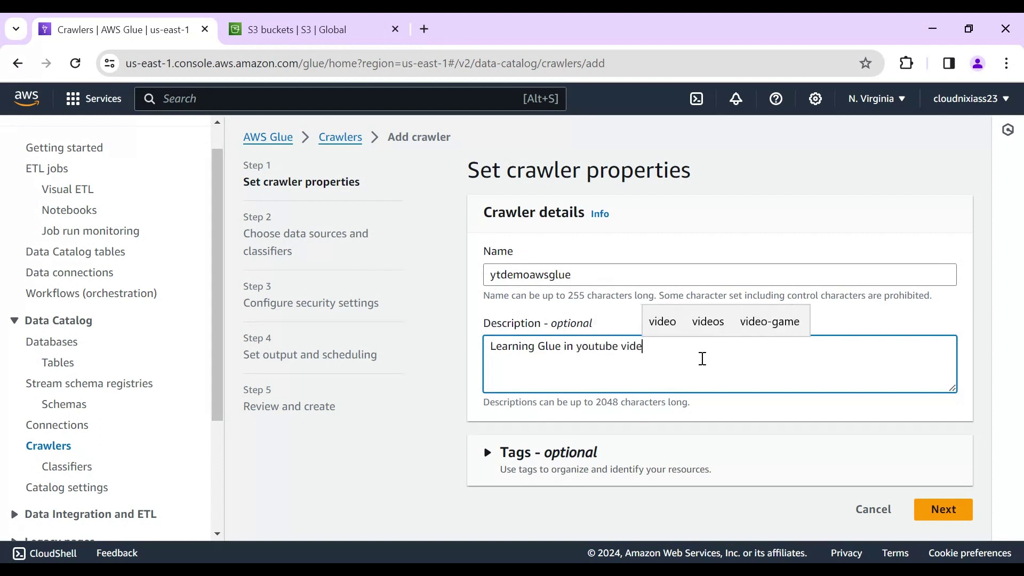
double_click(572, 349)
type("by")
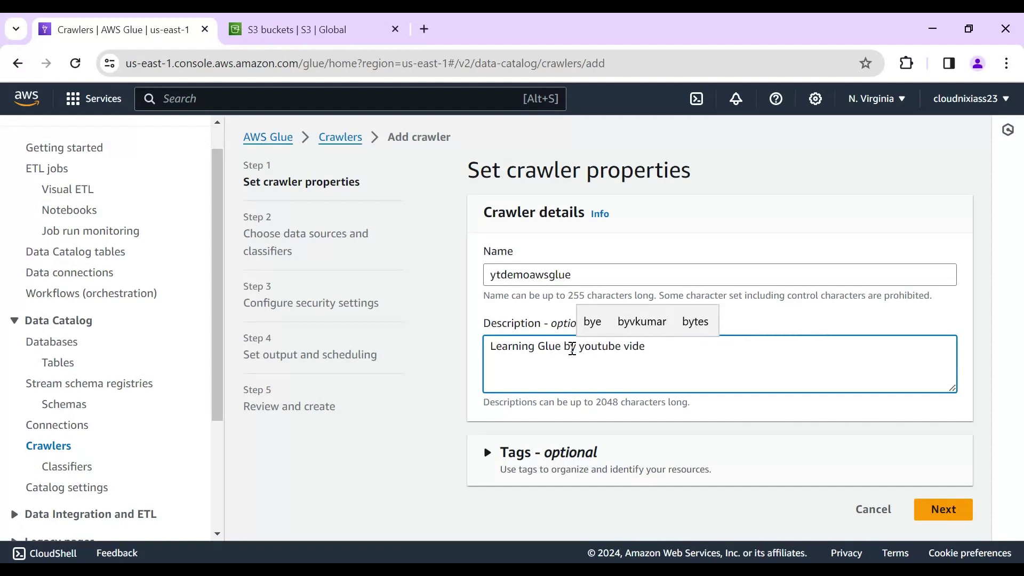
key("BackSpace")
key("BackSpace")
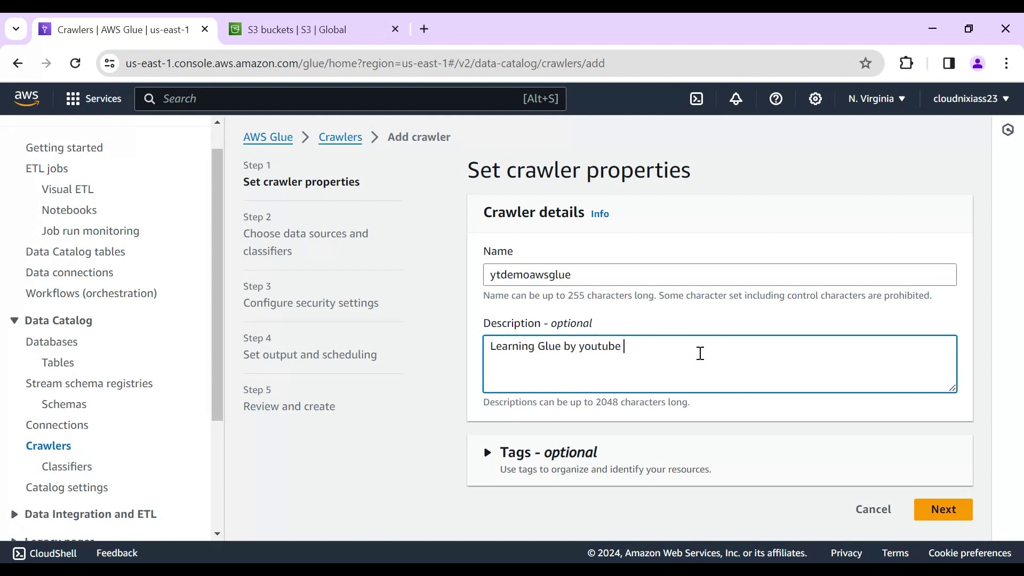
type("video in easy ste")
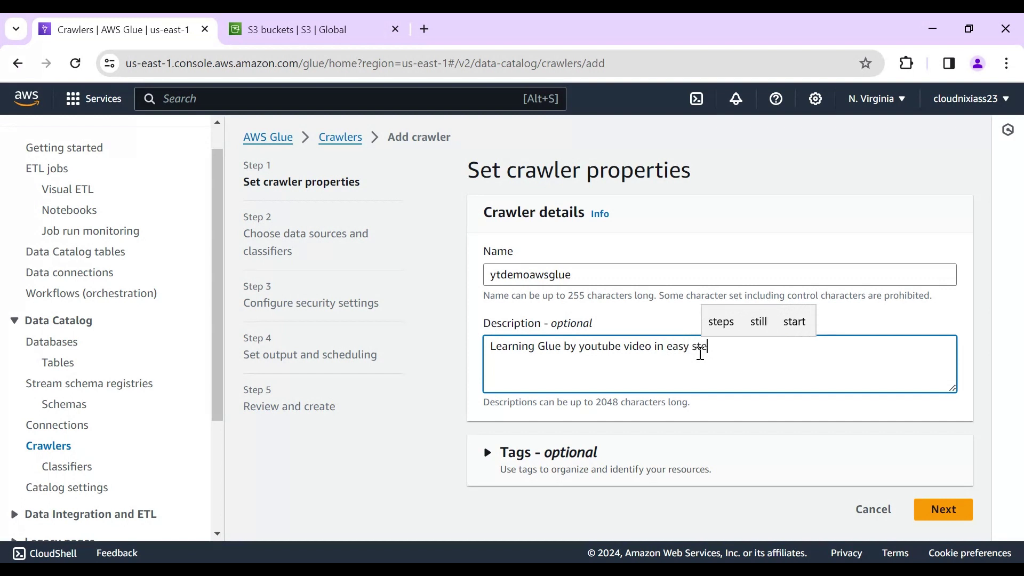
type("ps")
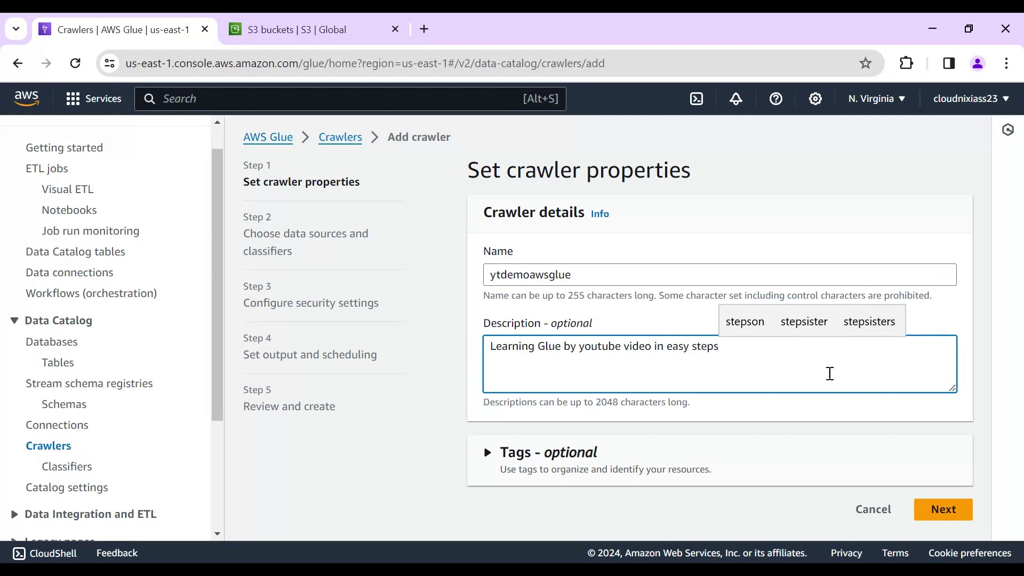
left_click(943, 510)
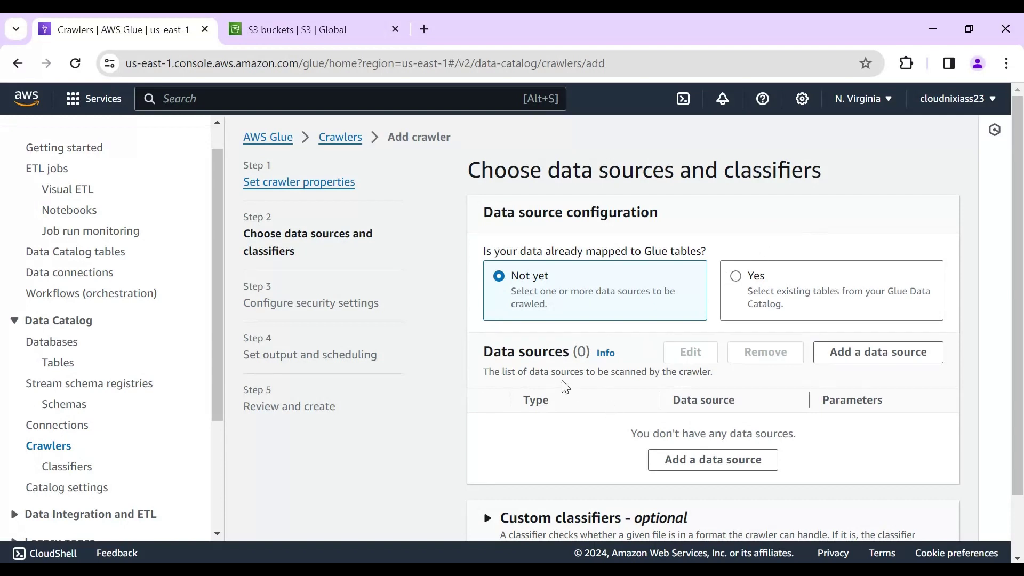
Step: Start adding a data source to the crawler and review the available network connections and source types, keeping S3 as the source
left_click_drag(491, 352, 623, 356)
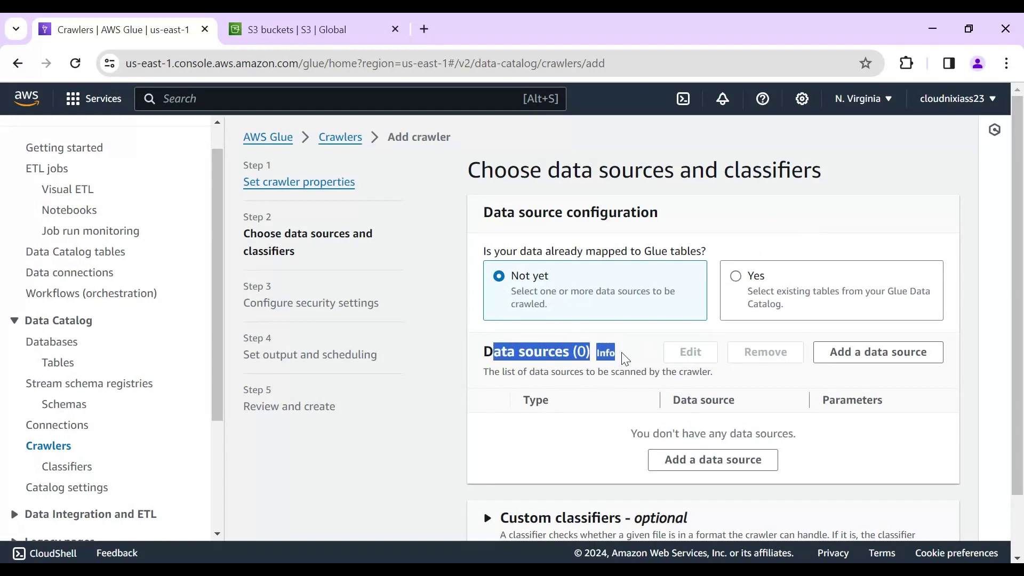
left_click(679, 468)
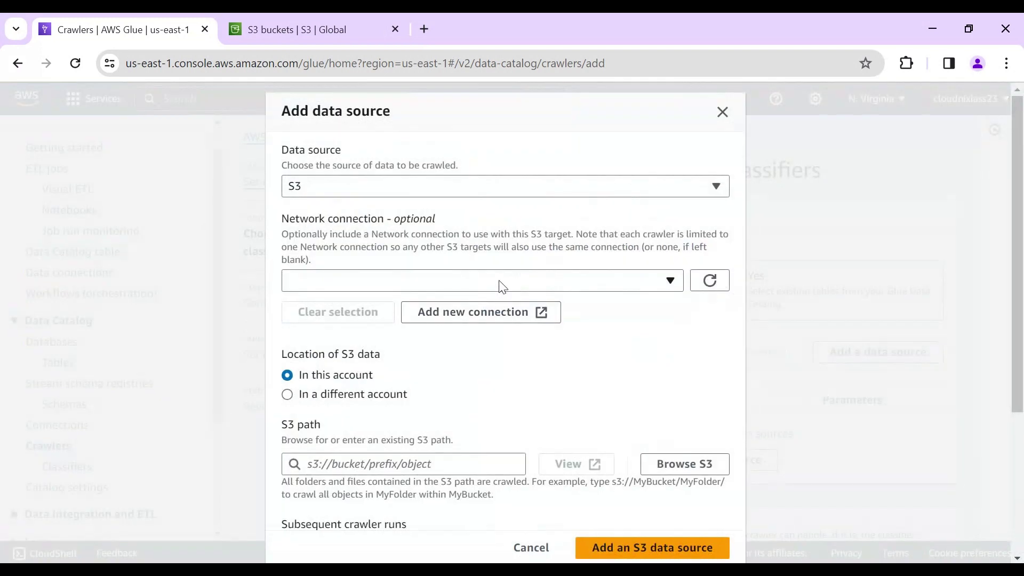
left_click(671, 282)
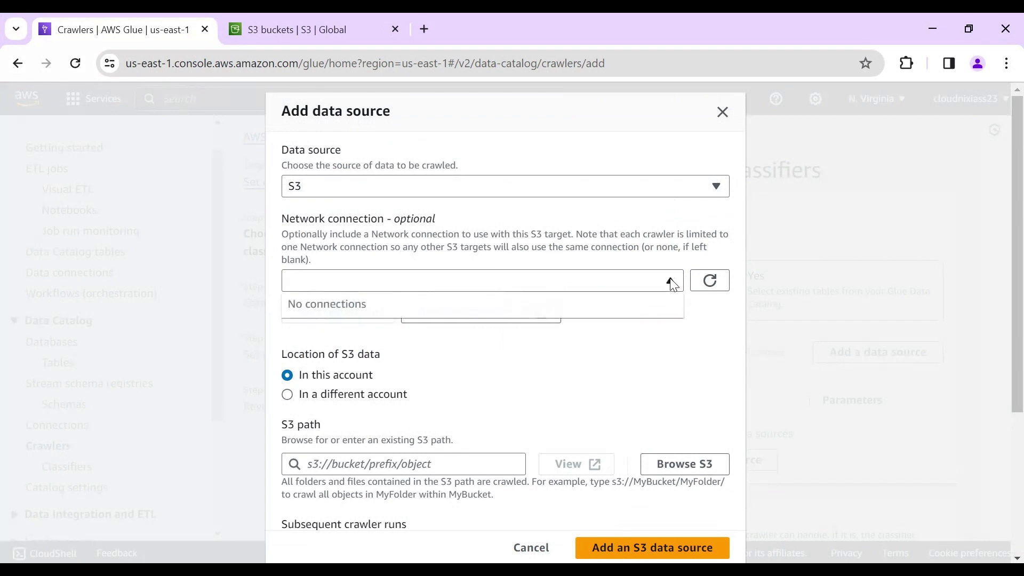
left_click(660, 390)
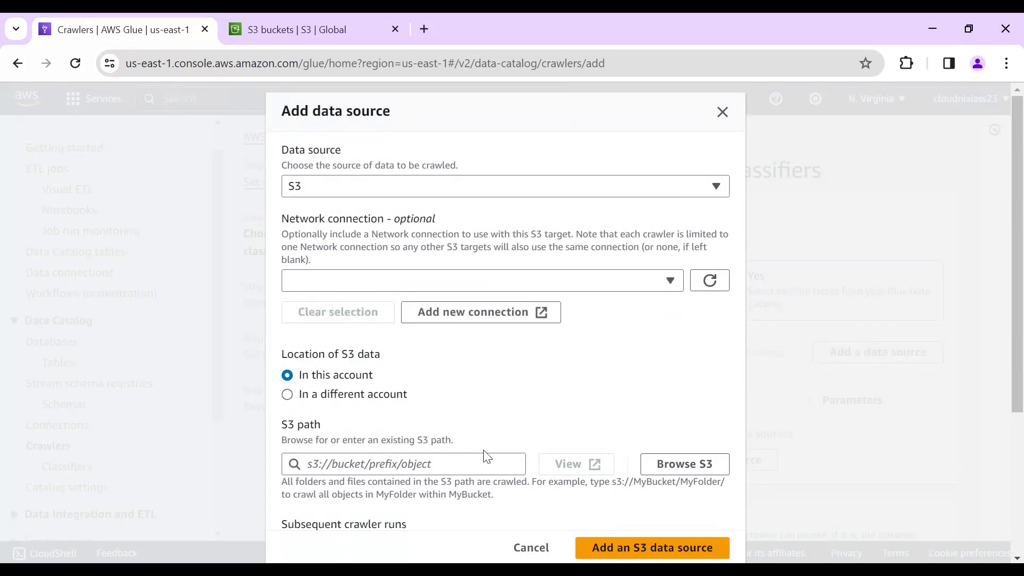
left_click(343, 190)
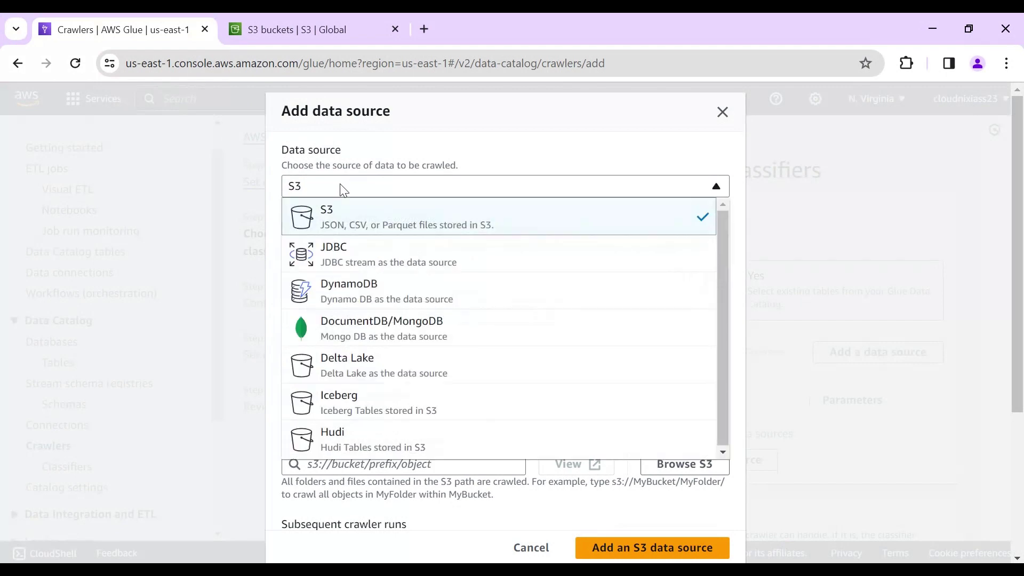
left_click(507, 142)
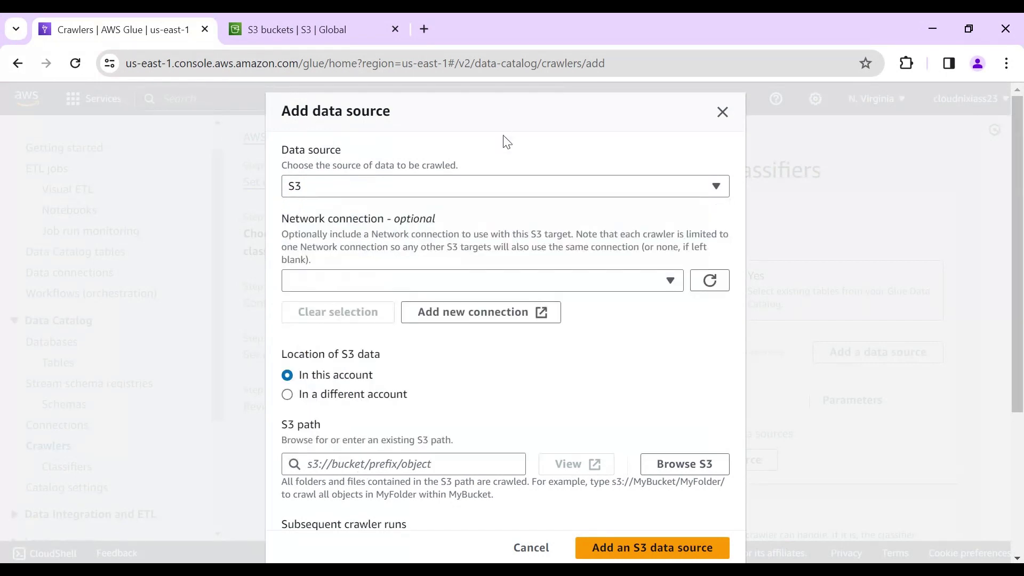
left_click(673, 192)
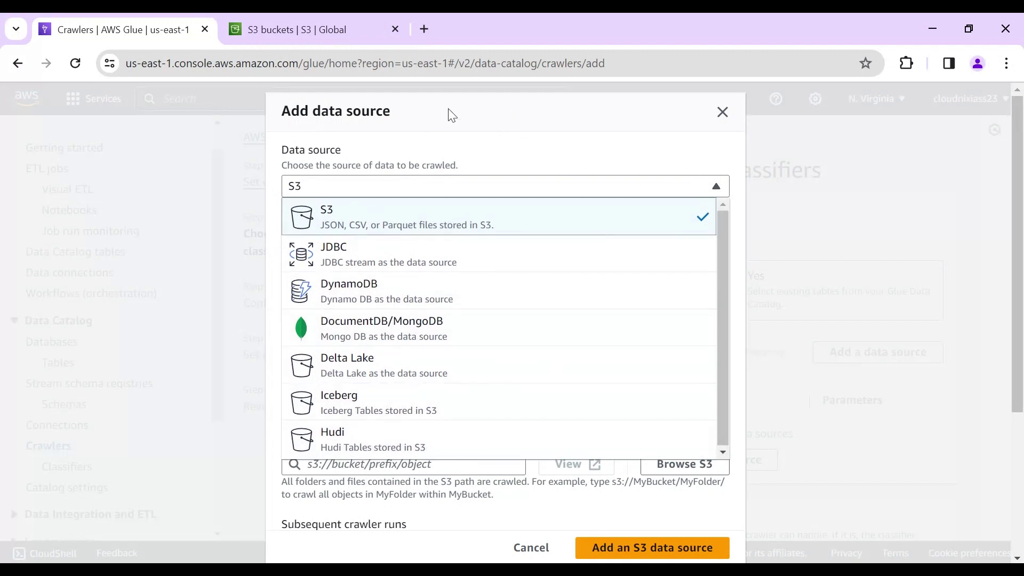
left_click(457, 125)
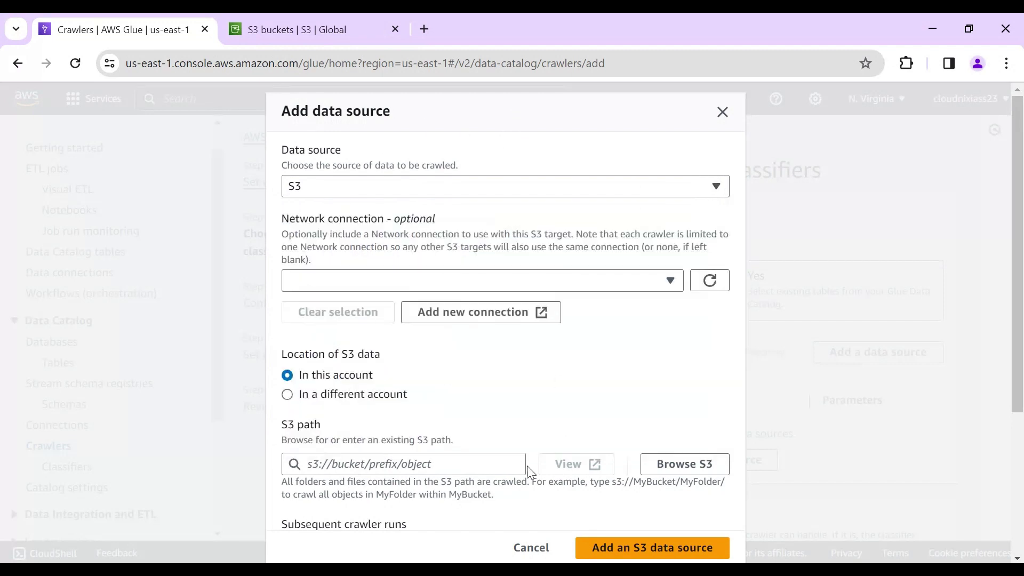
Step: Add the S3 bucket inputdataforytdemoawsglue as the crawler's data source, keeping the Crawl all sub-folders option
left_click(692, 464)
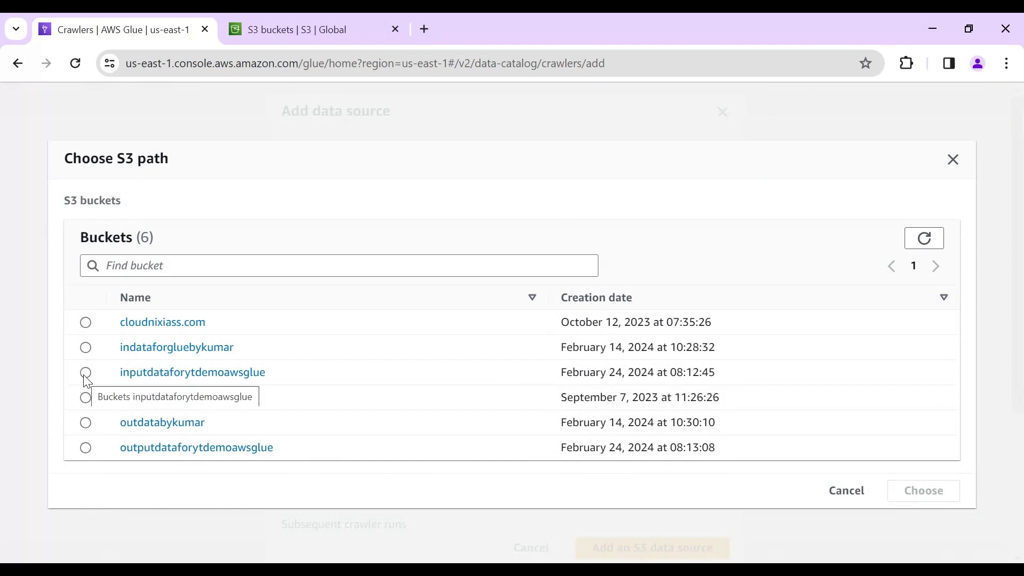
left_click(86, 373)
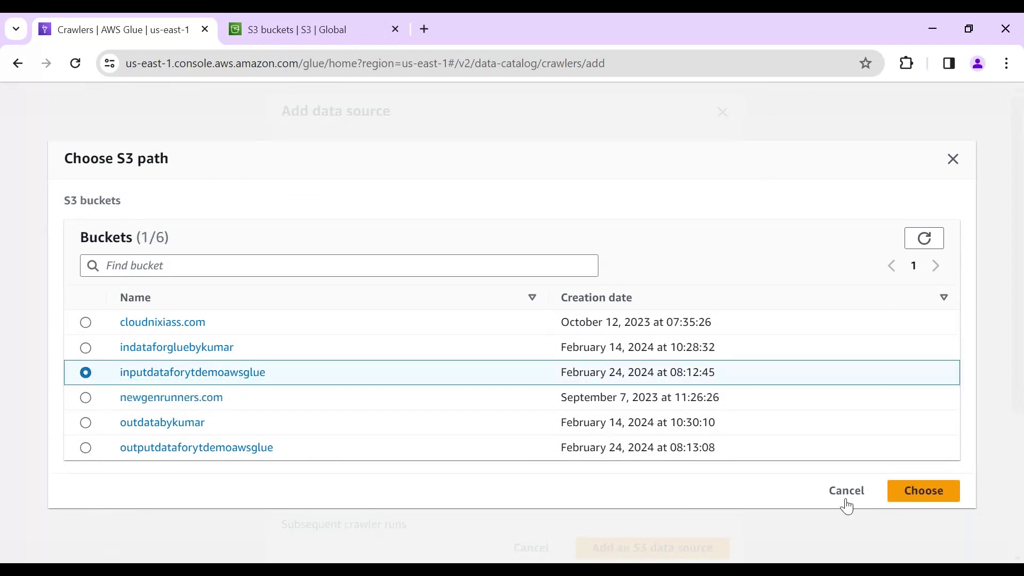
left_click(910, 491)
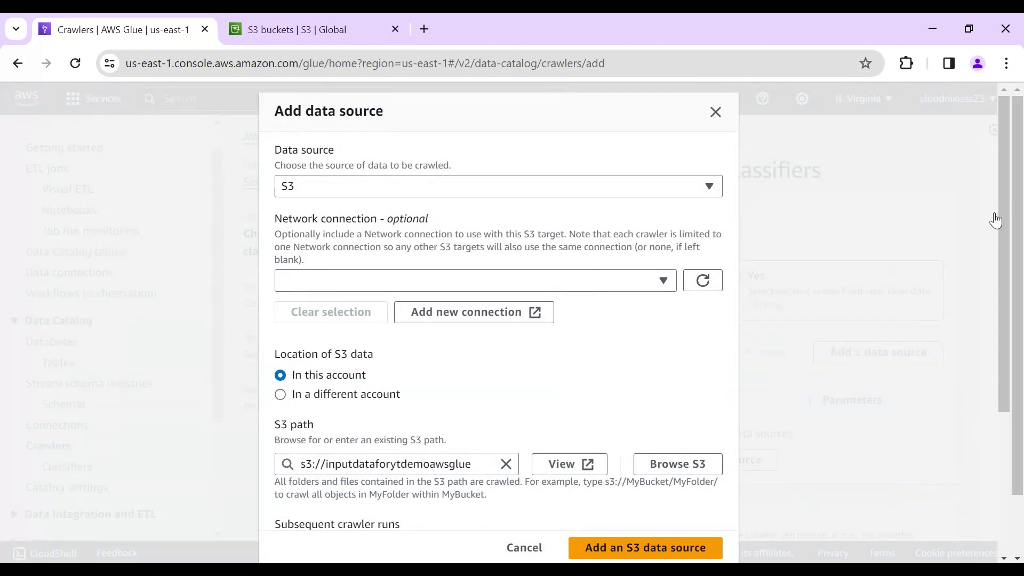
scroll(1012, 283, "down", 1)
scroll(1013, 282, "down", 3)
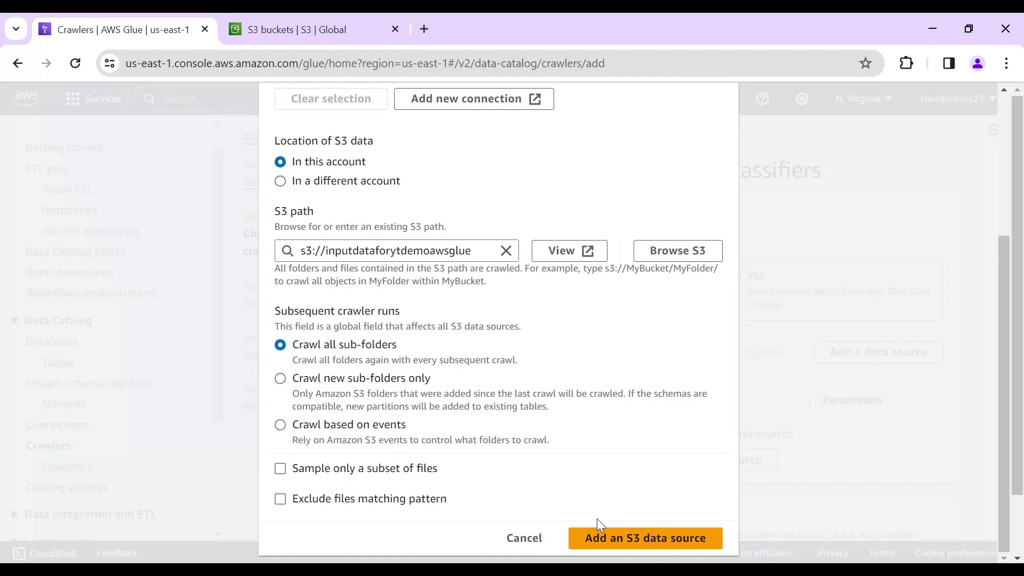
left_click(596, 542)
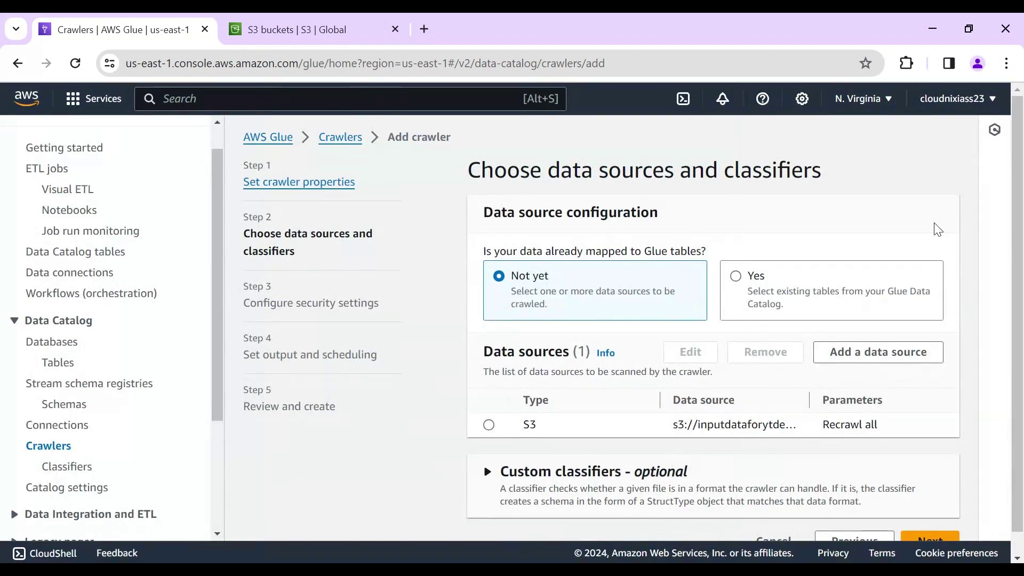
Step: Review the added S3 data source and the optional custom classifiers, then proceed to the security settings without a classifier
scroll(938, 230, "down", 1)
left_click_drag(903, 411, 470, 384)
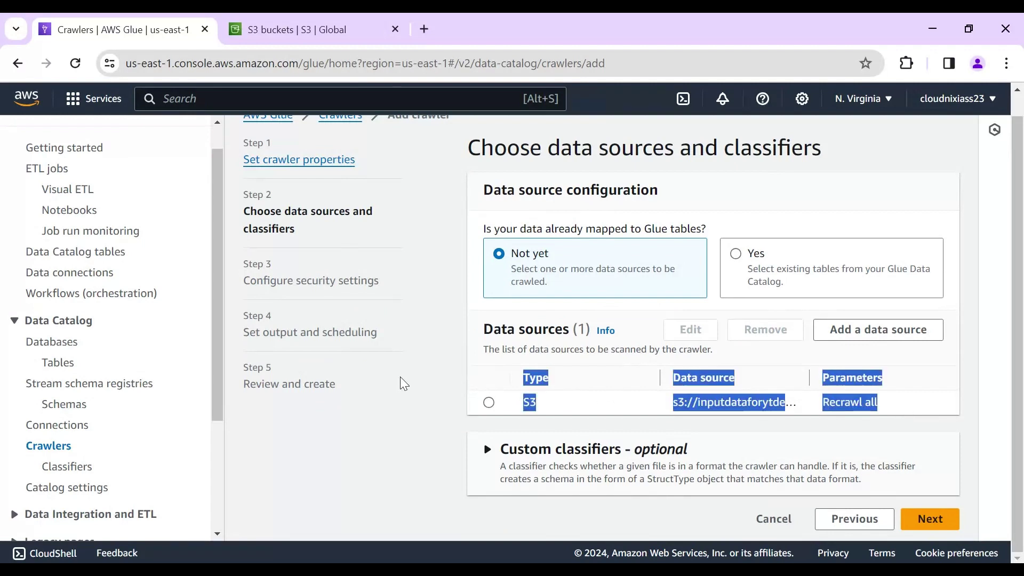
left_click(411, 437)
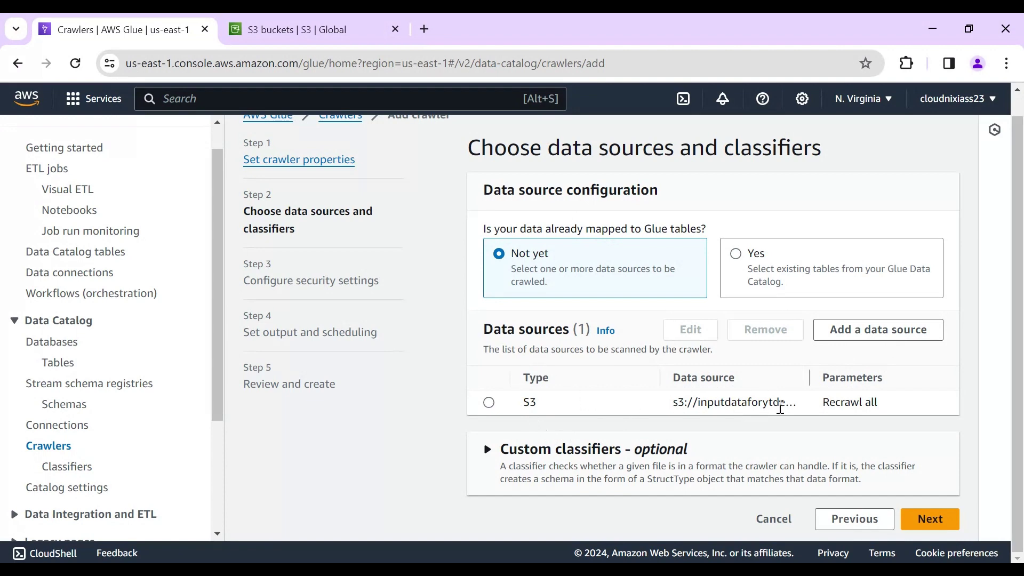
left_click(487, 450)
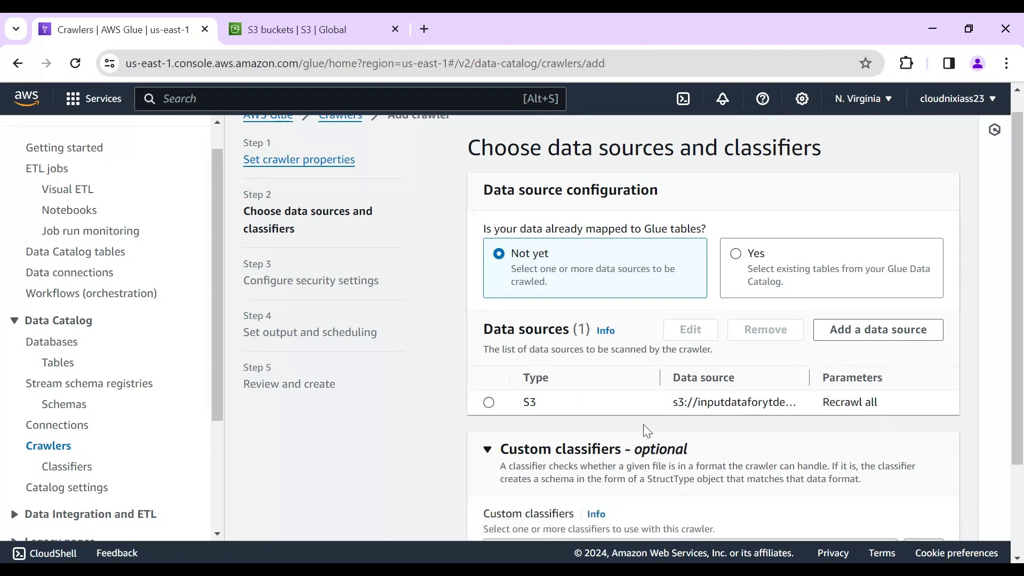
scroll(1022, 384, "down", 3)
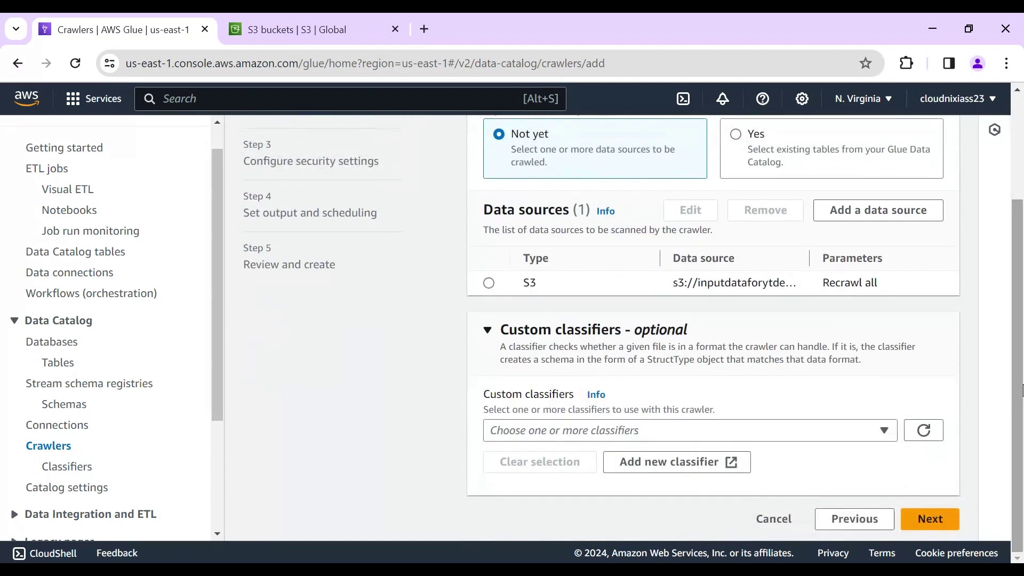
left_click(722, 433)
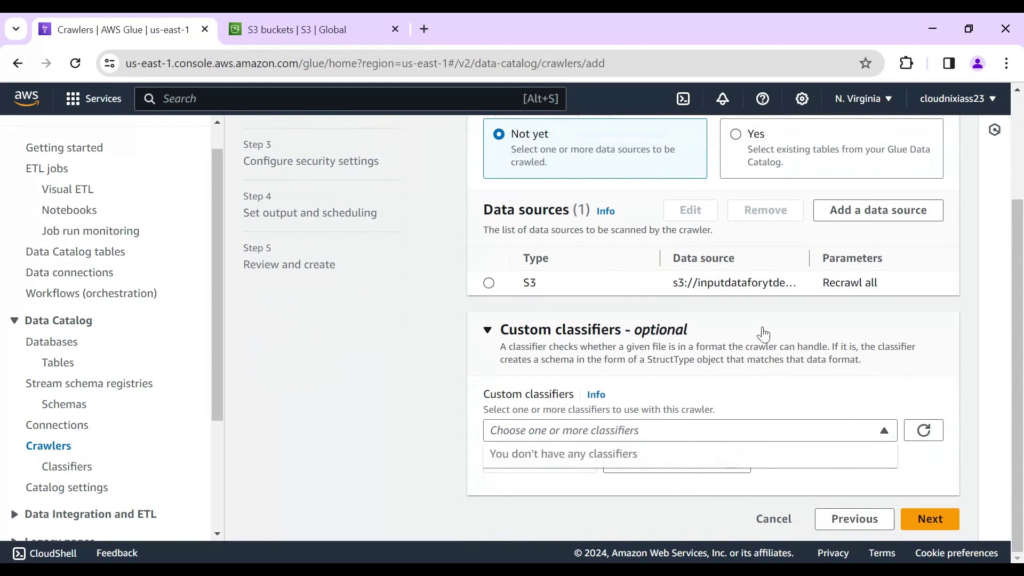
left_click(745, 320)
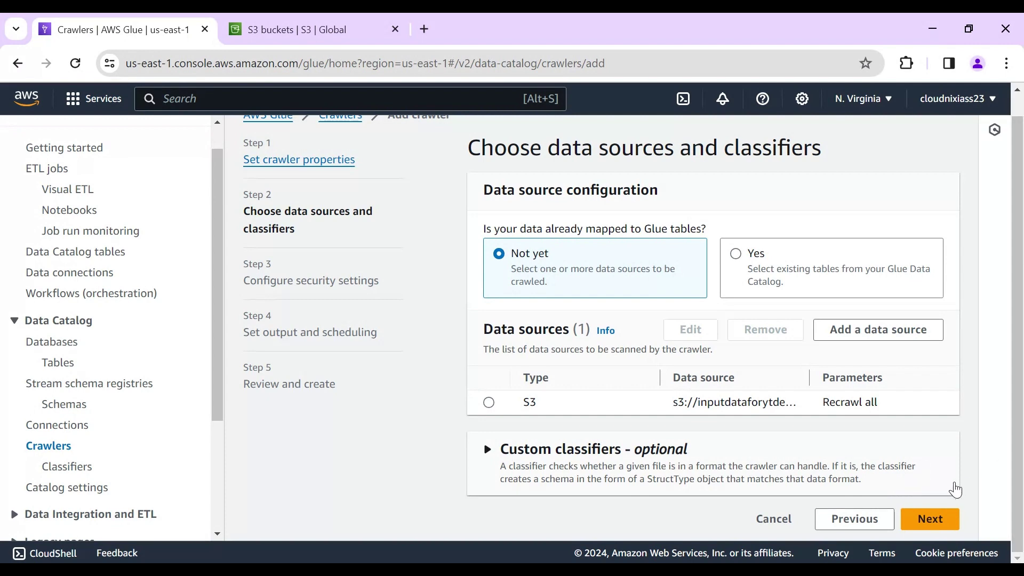
left_click(925, 517)
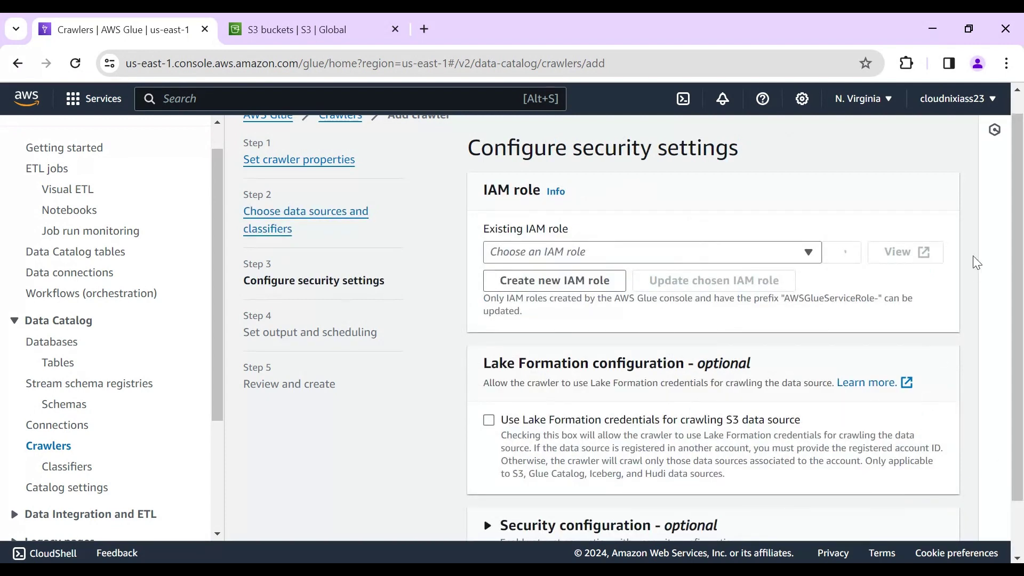
Step: Assign the existing IAM role ytdemoawsgluerole to the crawler
left_click(655, 255)
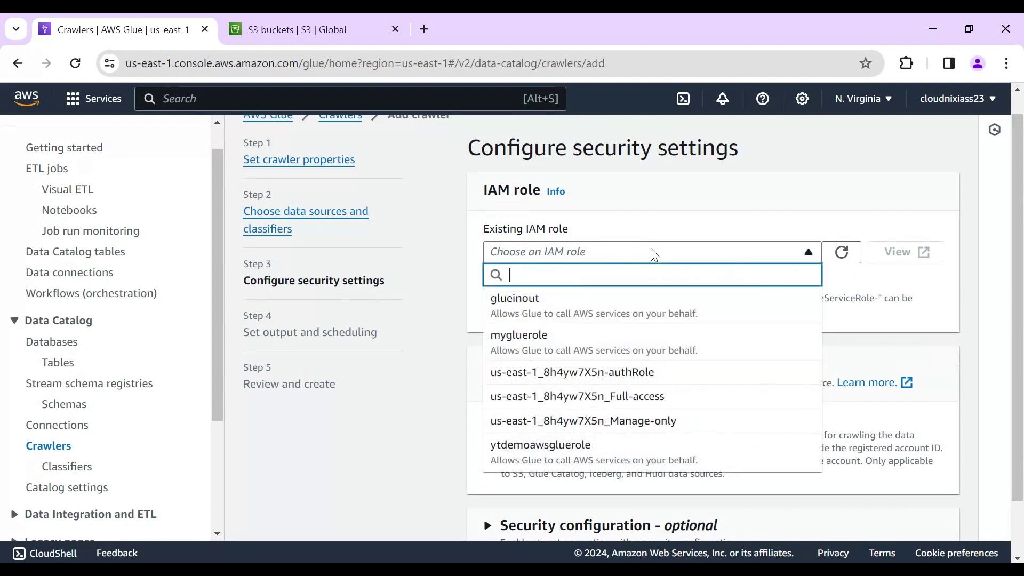
key("Down")
key("Down")
key("Down")
key("Down")
key("Down")
key("Down")
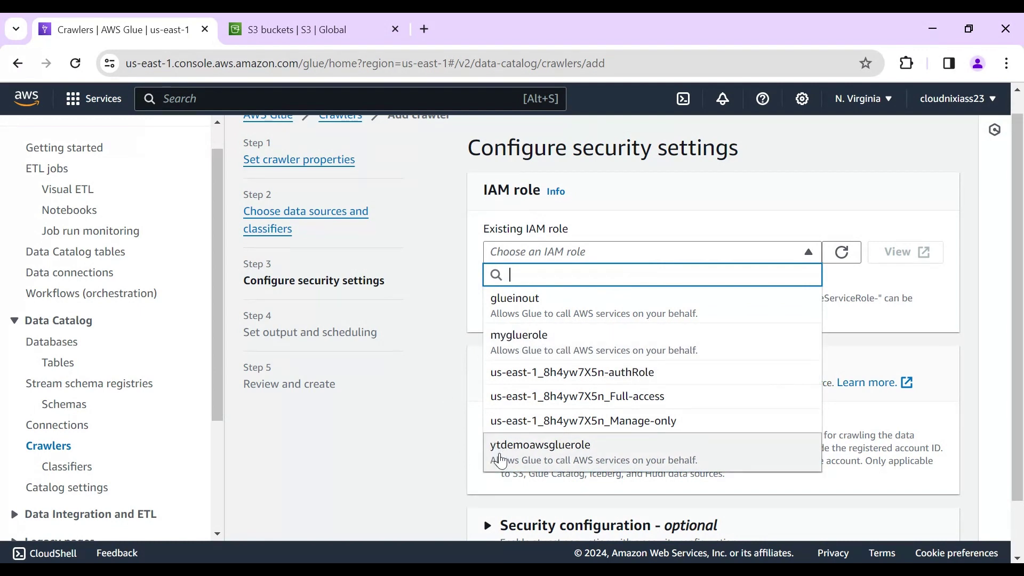
left_click(556, 454)
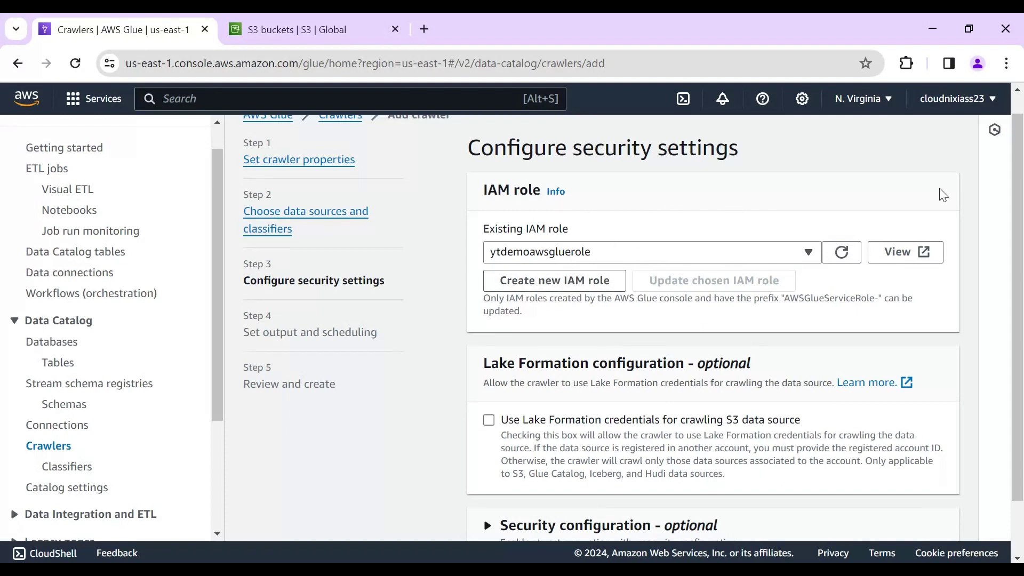
Step: Check the optional security configuration choices, leave the setting at None, and proceed to the crawler's output and scheduling settings
left_click_drag(1019, 193, 1021, 273)
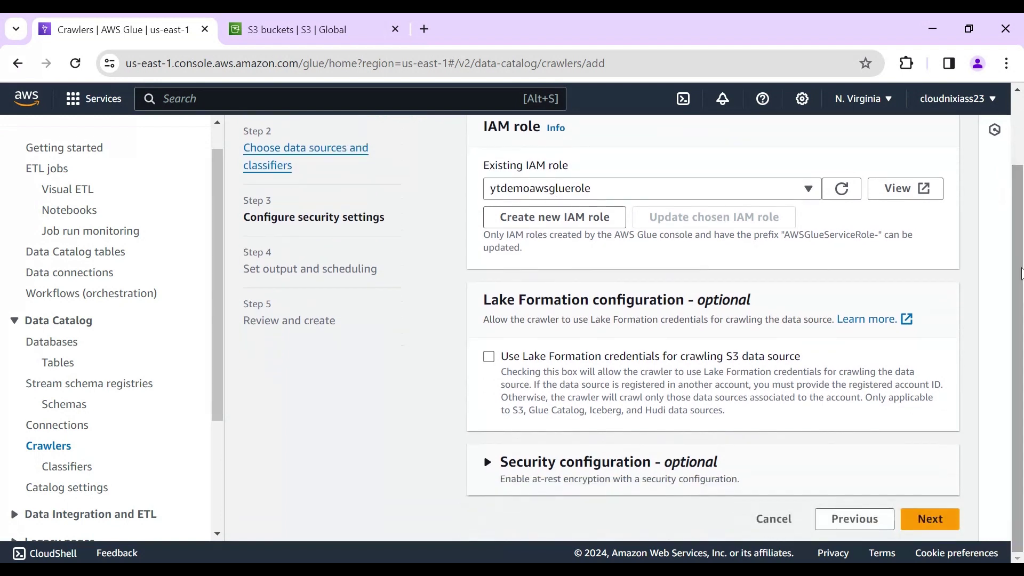
left_click(489, 463)
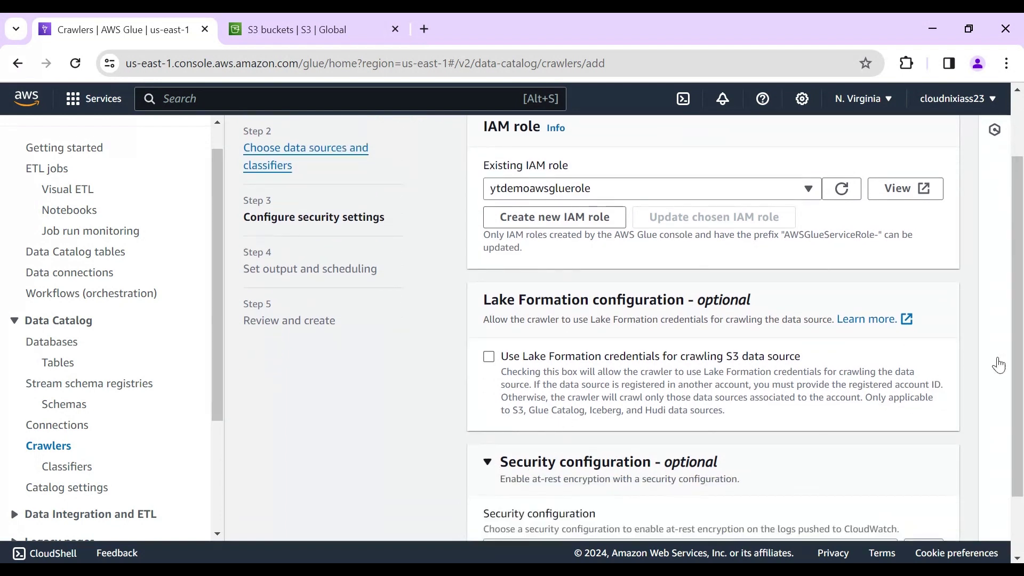
left_click_drag(1019, 262, 1019, 308)
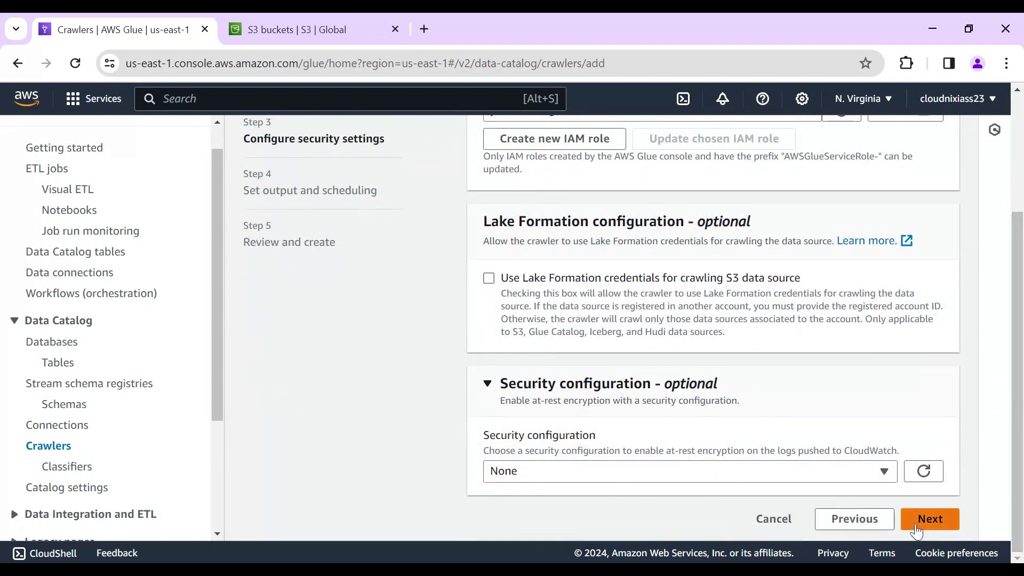
left_click(849, 469)
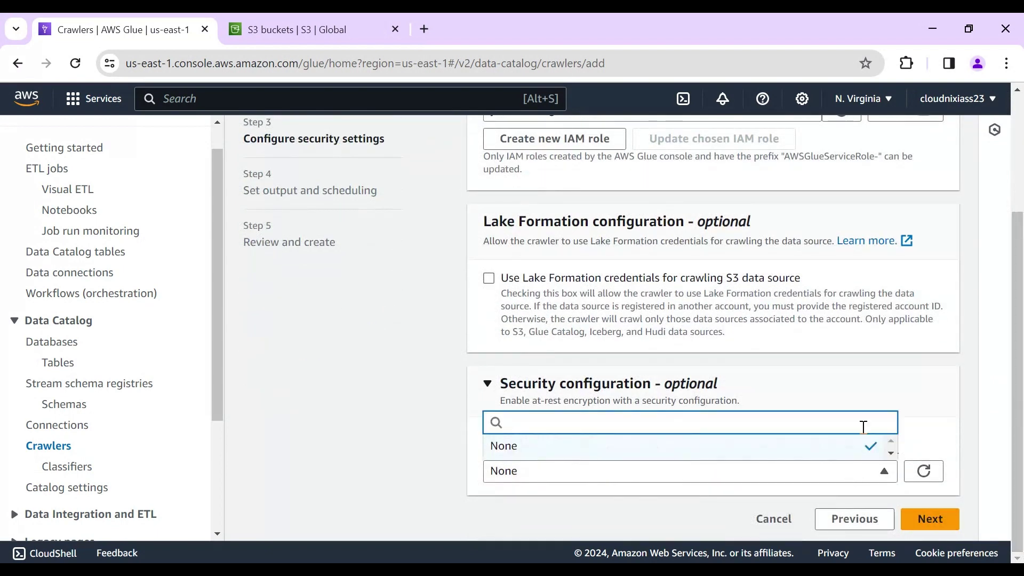
left_click(849, 468)
left_click(929, 518)
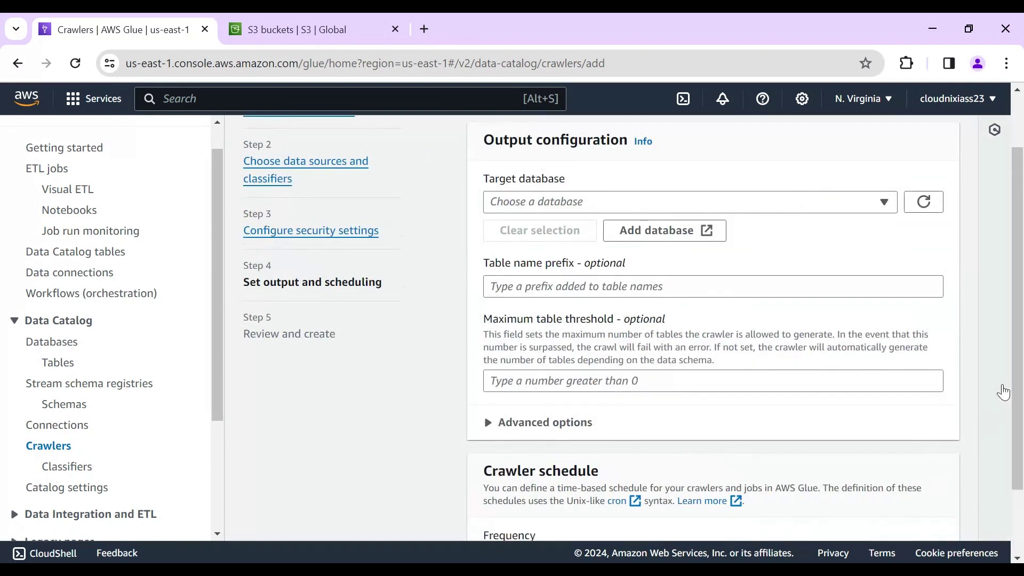
Step: Start adding a new target database for the crawler and name it ytdemoawsgluedb
left_click(795, 208)
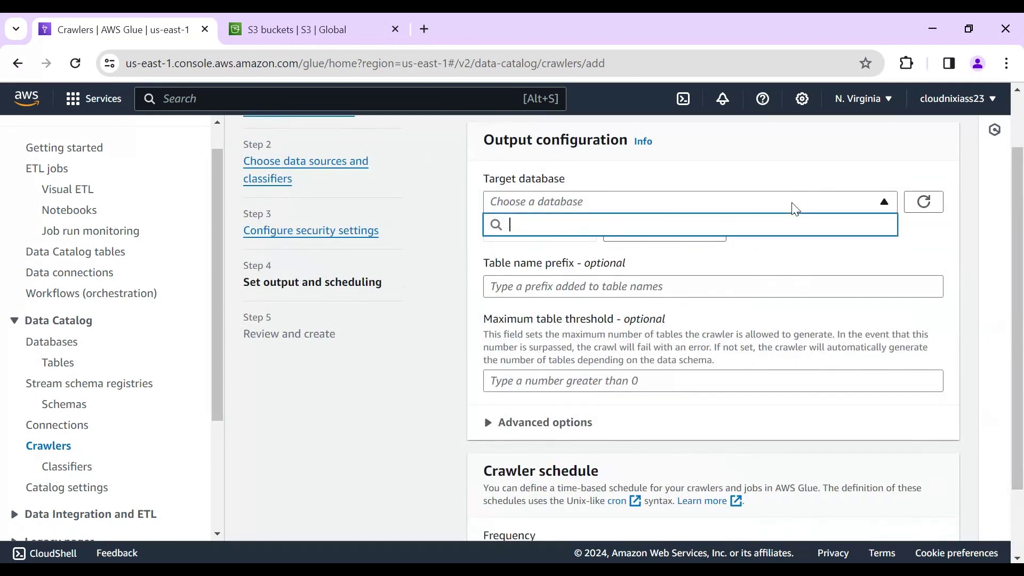
left_click(755, 164)
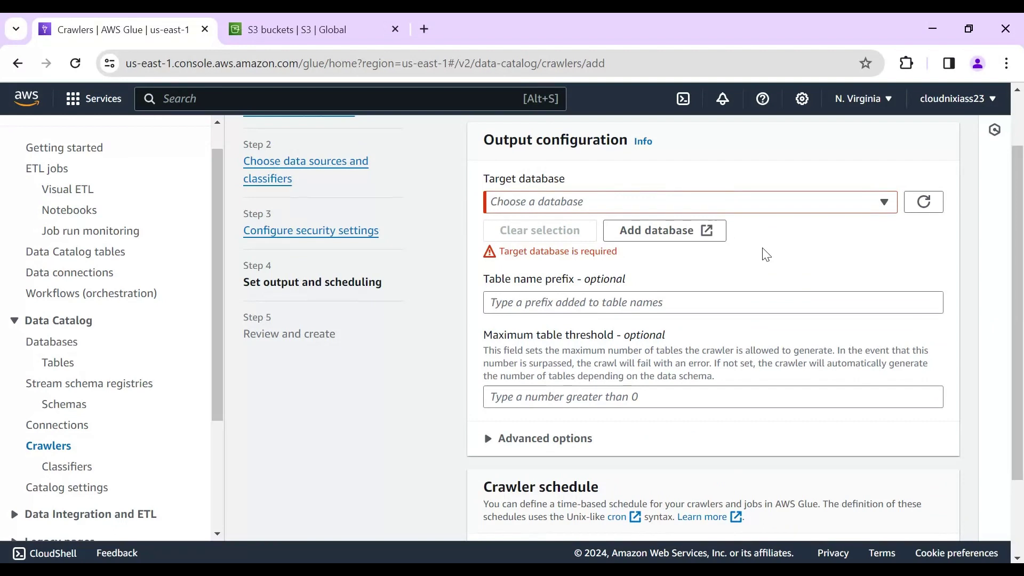
left_click(654, 233)
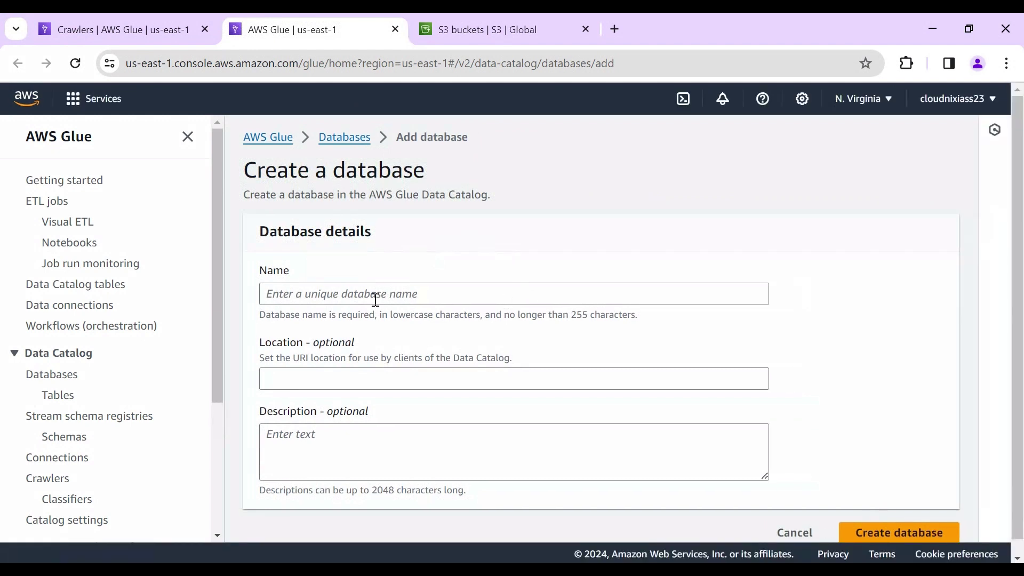
left_click(366, 296)
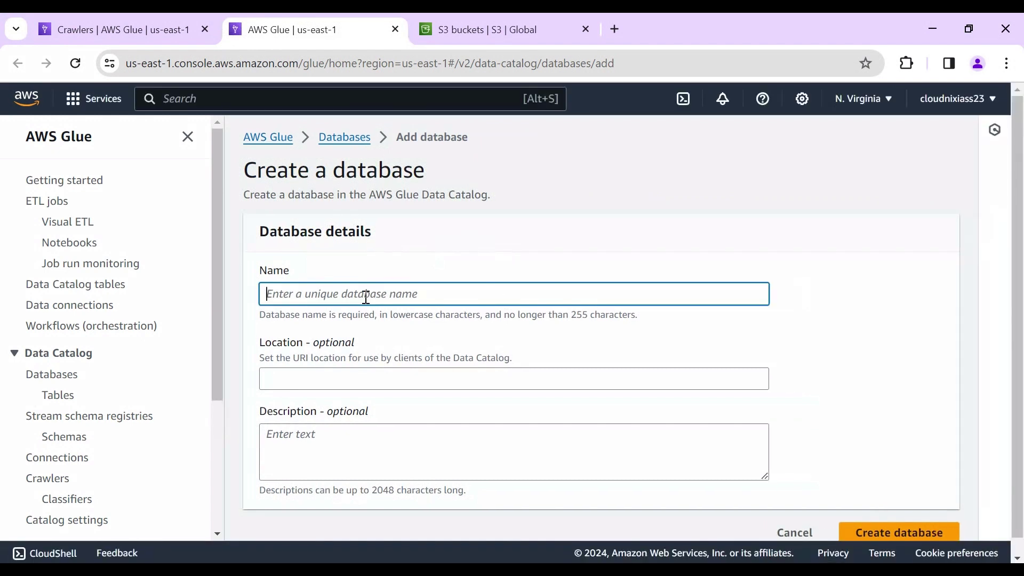
type("ytdem")
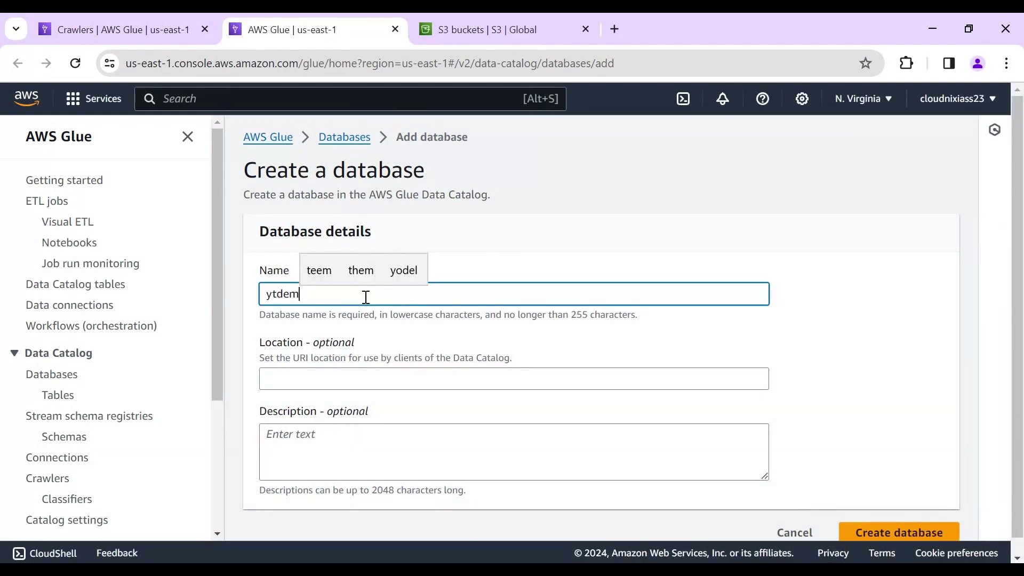
type("oawsgluedb")
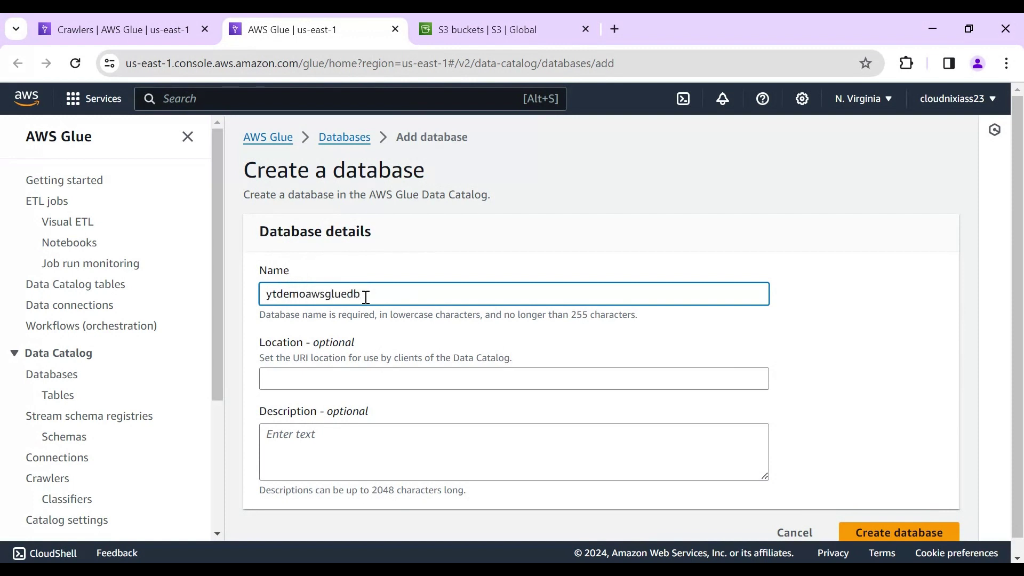
Step: Copy the database name into the description as ytdemoawsgluedb and create the database
double_click(366, 297)
key("ctrl+c")
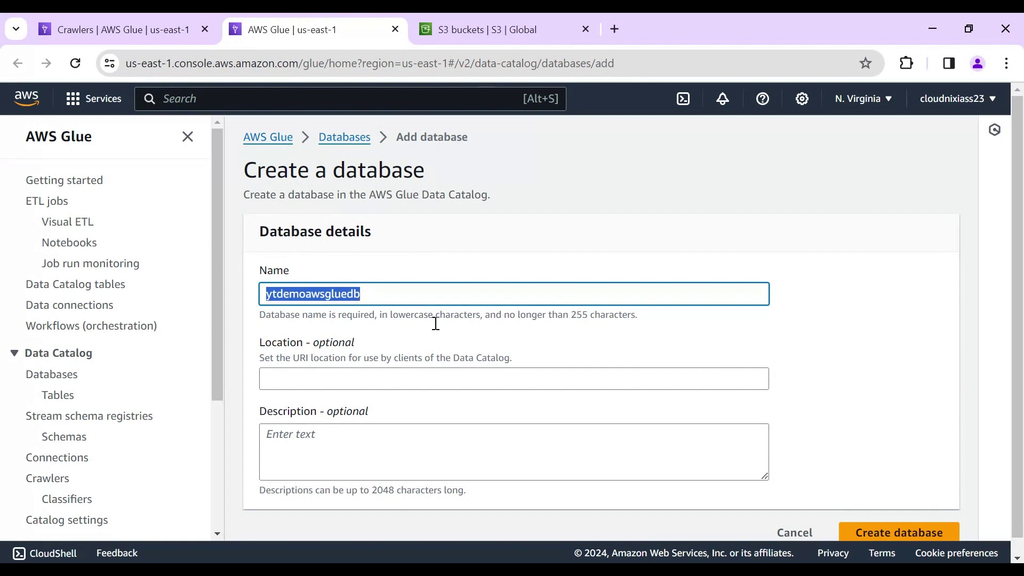
left_click(875, 383)
left_click(564, 458)
key("ctrl+v")
left_click(861, 536)
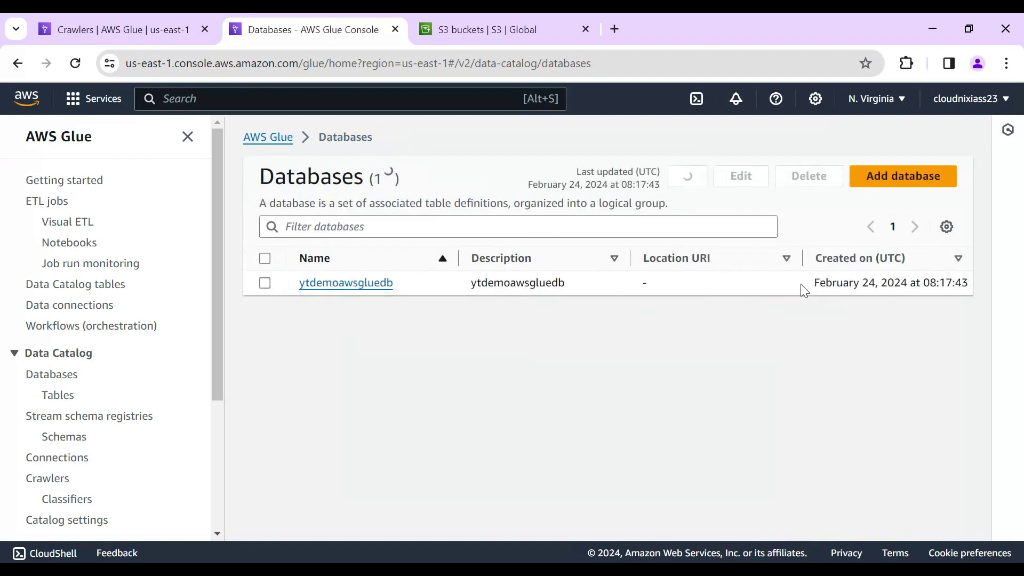
Step: Return to the crawler setup, refresh the available databases and choose ytdemoawsgluedb as the target database
left_click(123, 30)
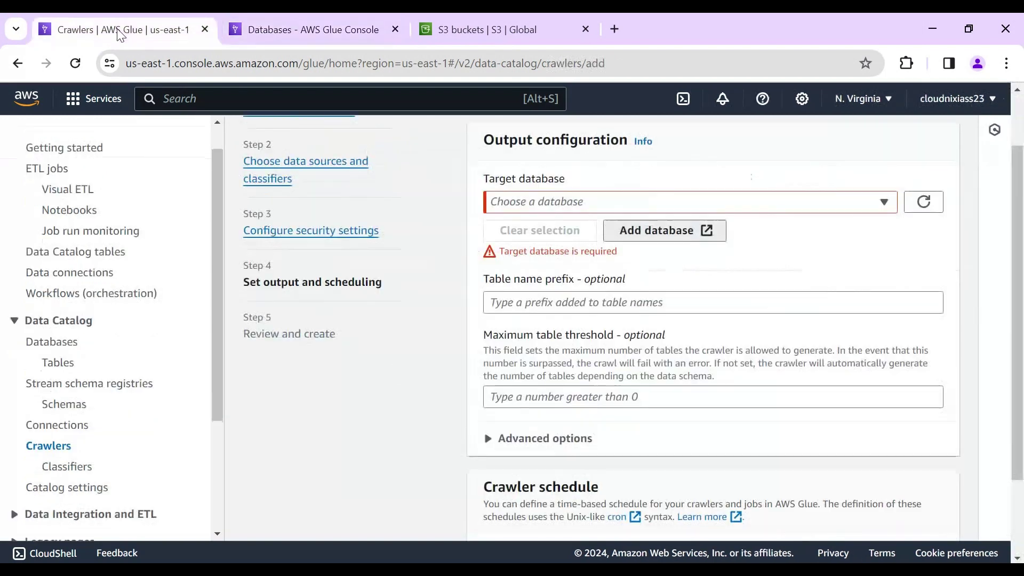
left_click(934, 211)
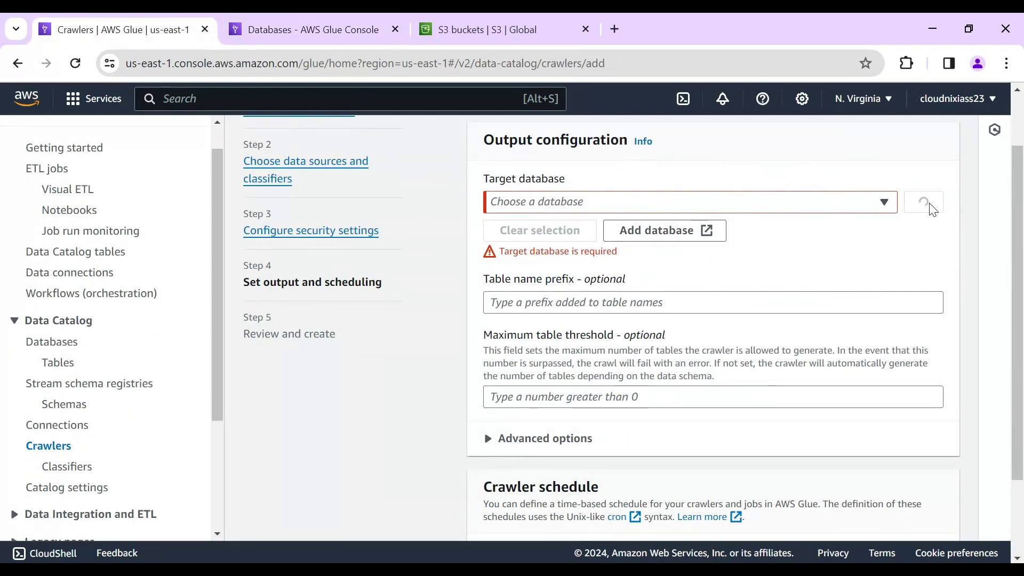
left_click(882, 208)
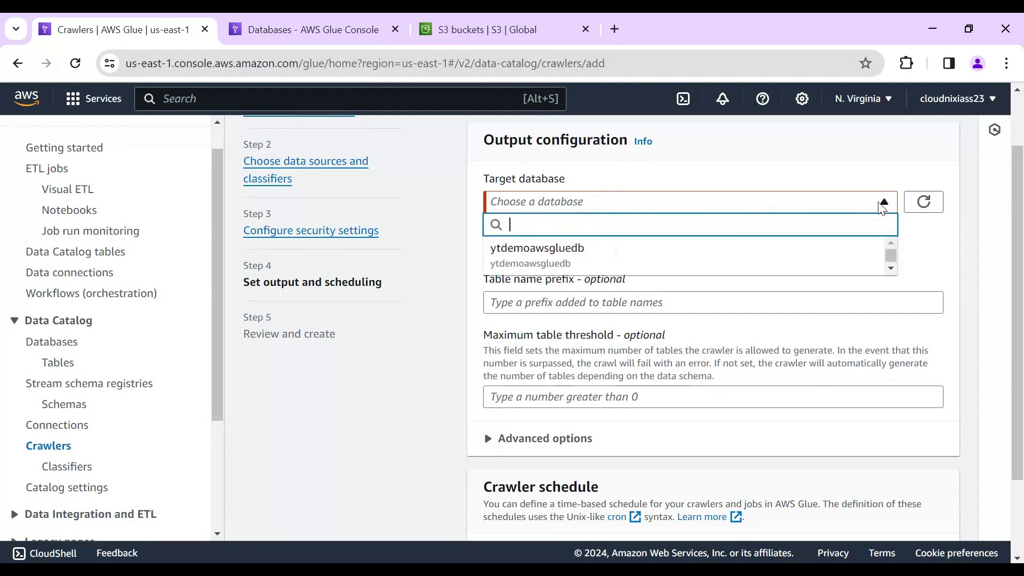
left_click(536, 250)
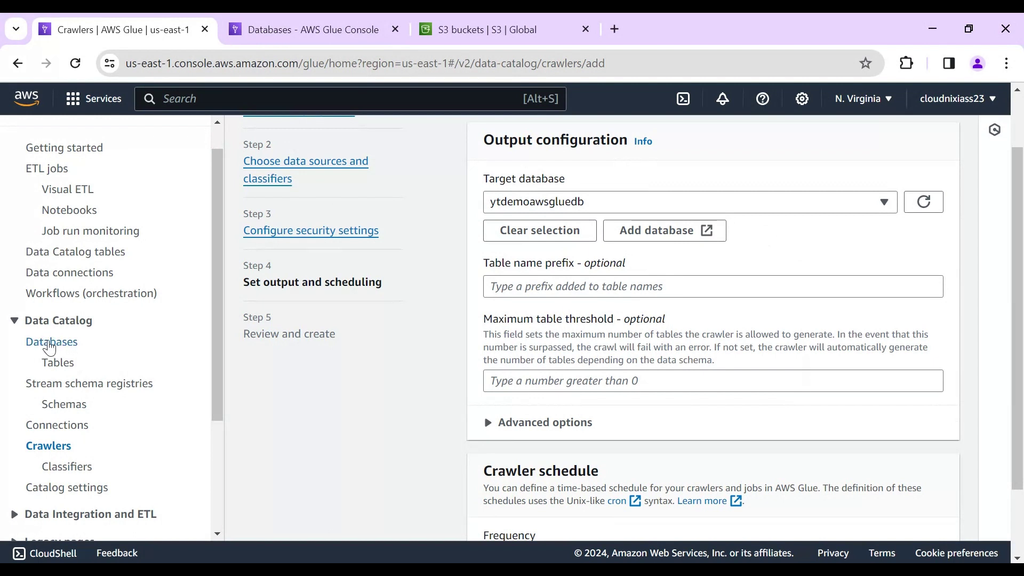
left_click_drag(114, 349, 9, 356)
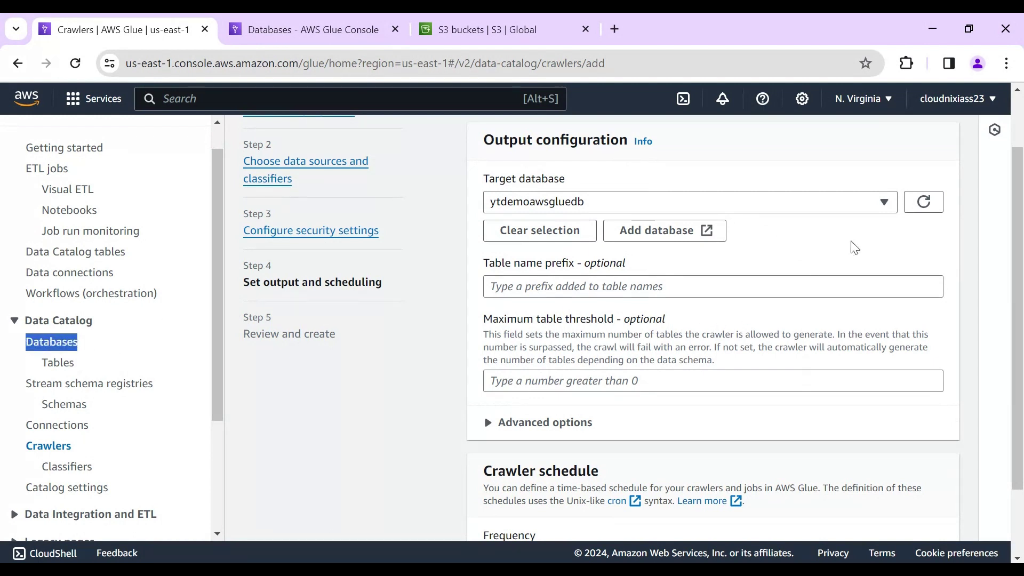
left_click(881, 245)
Step: Set the crawler's table name prefix to ytdemo
left_click(689, 288)
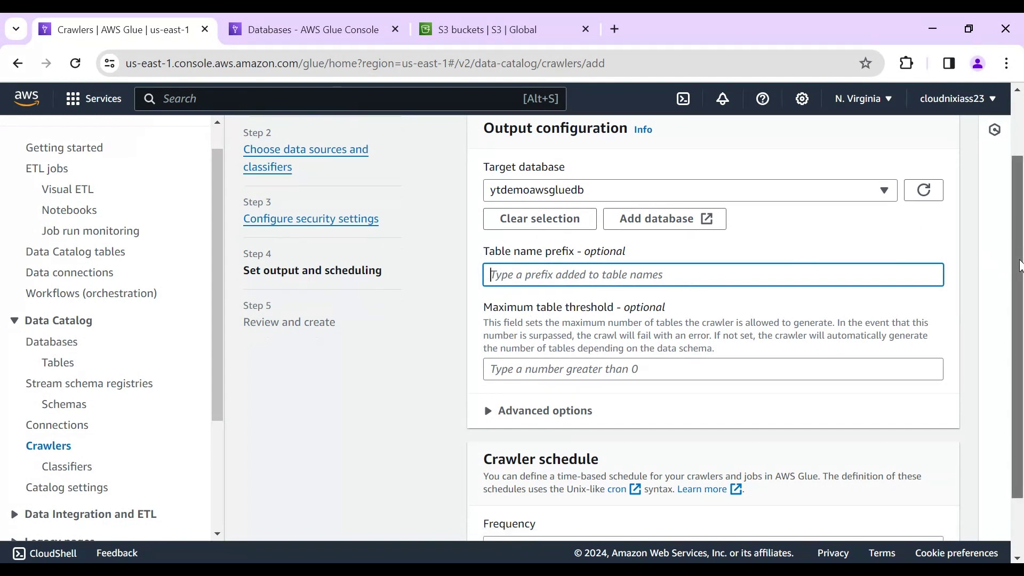
left_click_drag(1020, 253, 1020, 303)
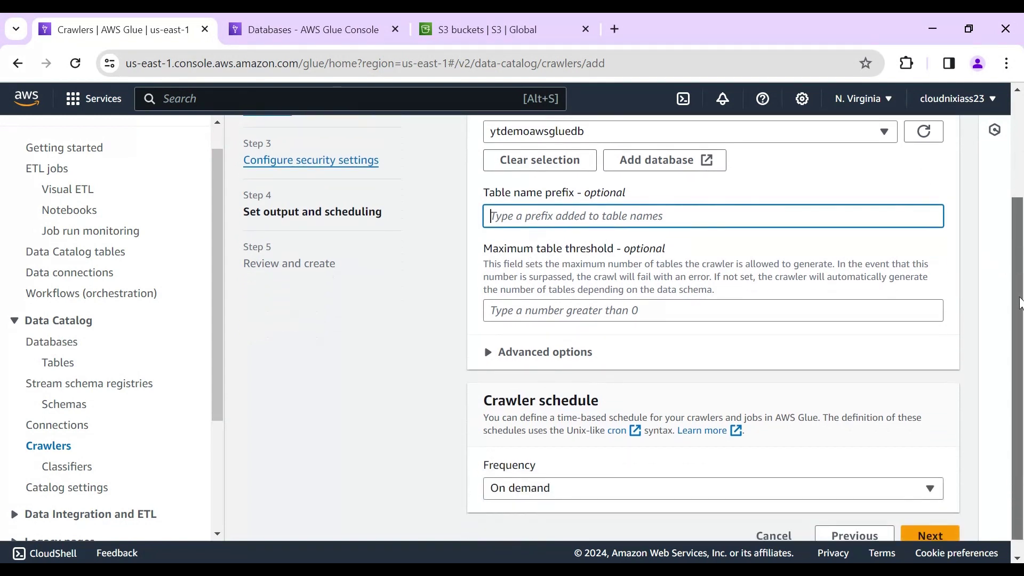
type("y")
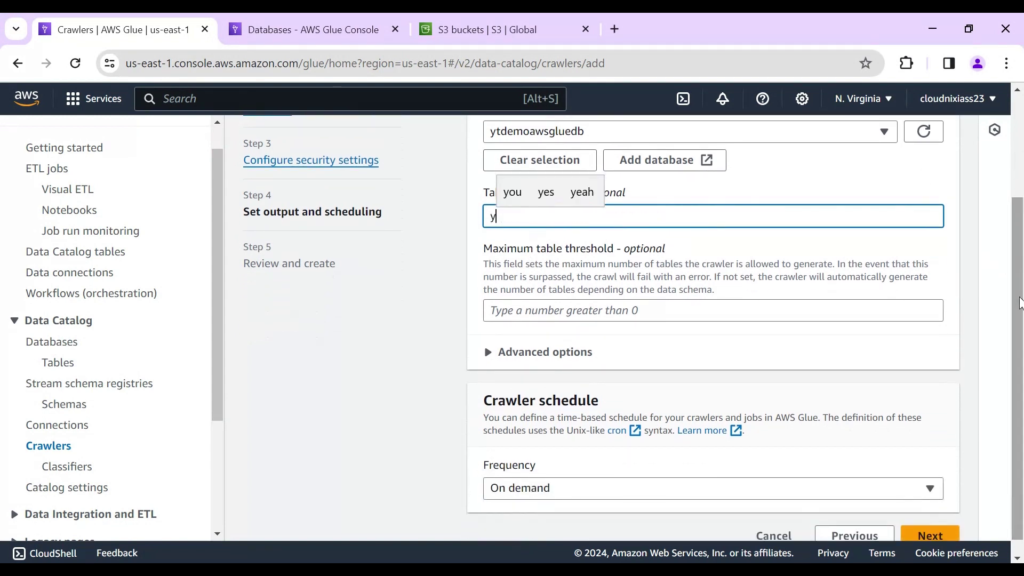
type("tdemo")
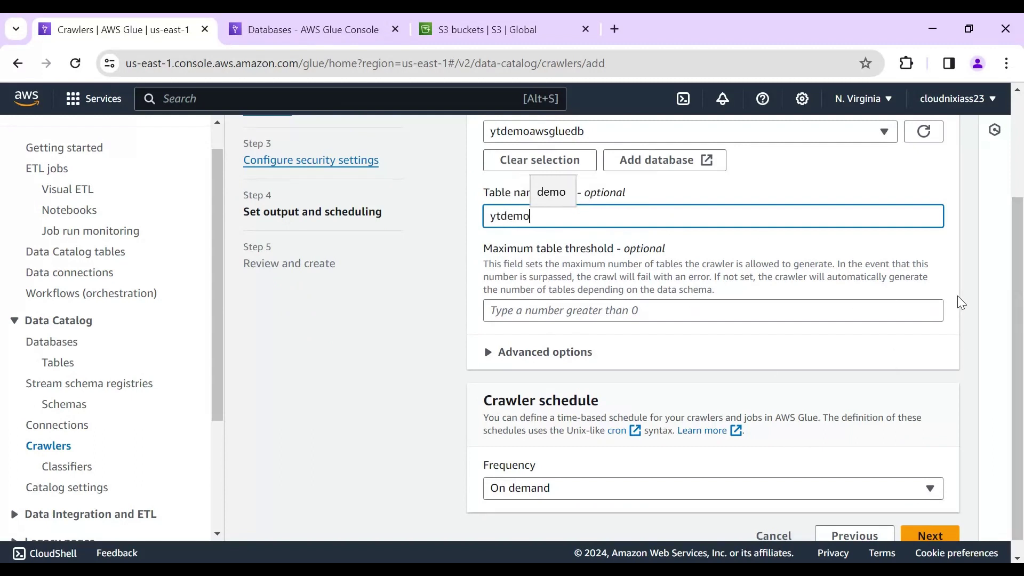
left_click(970, 324)
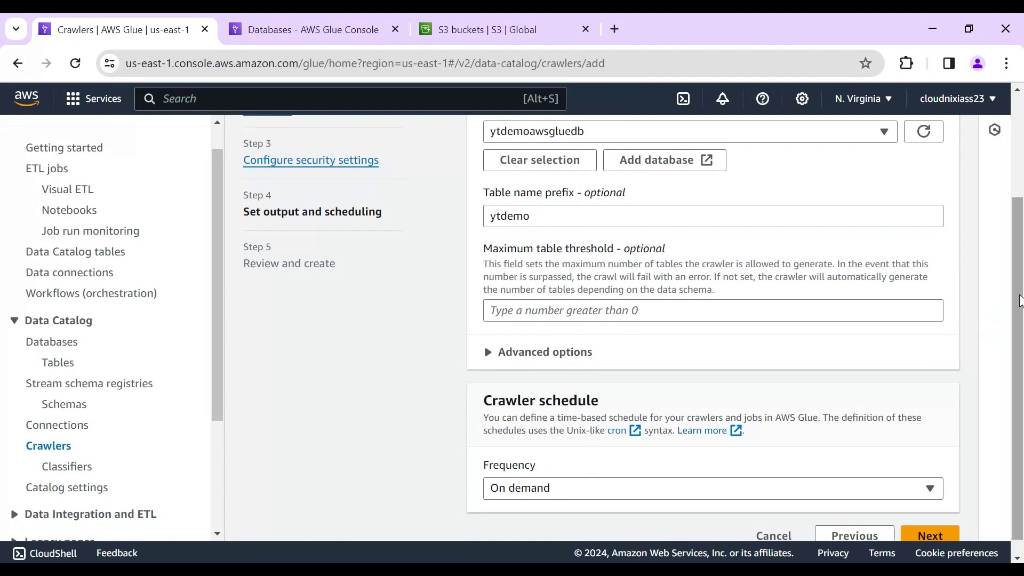
Step: Check the crawler schedule frequencies, keep On demand, and proceed to the review stage
scroll(994, 304, "down", 1)
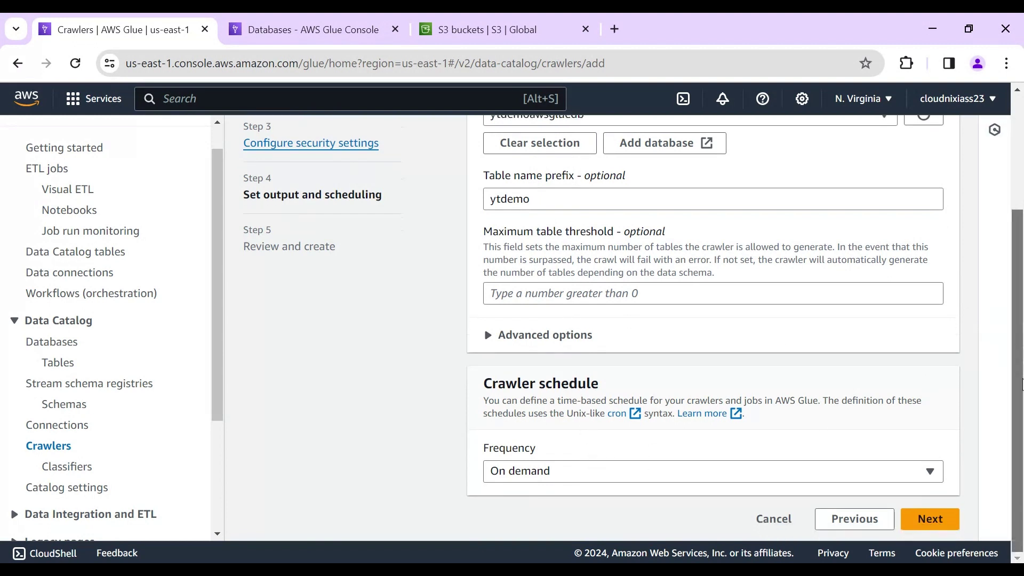
left_click(583, 481)
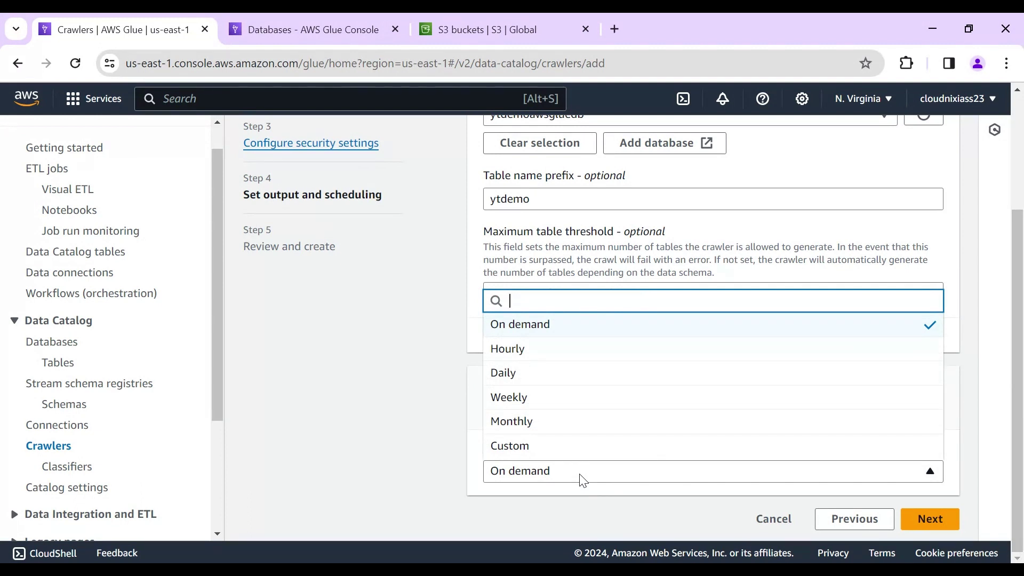
left_click(547, 487)
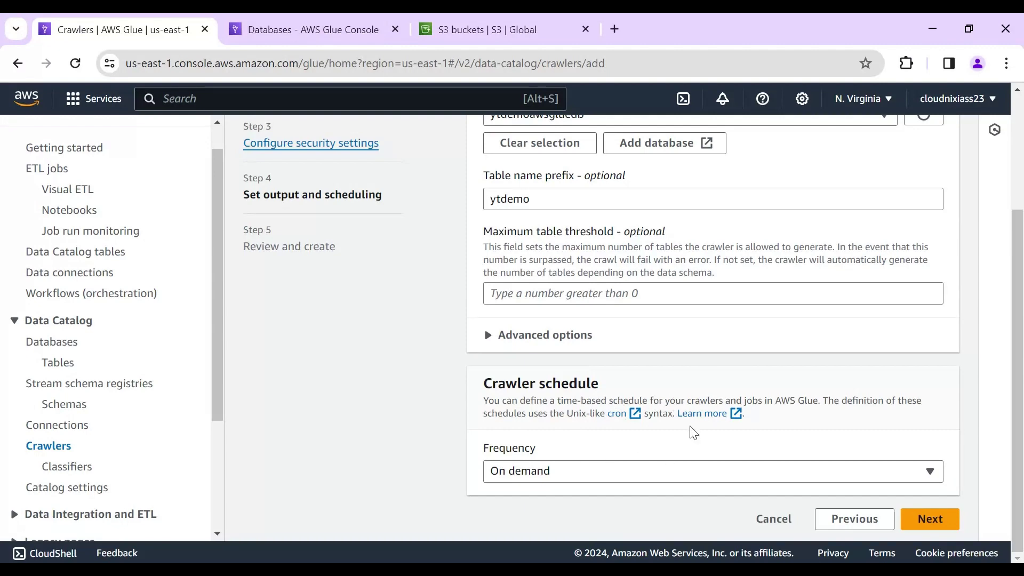
left_click(931, 521)
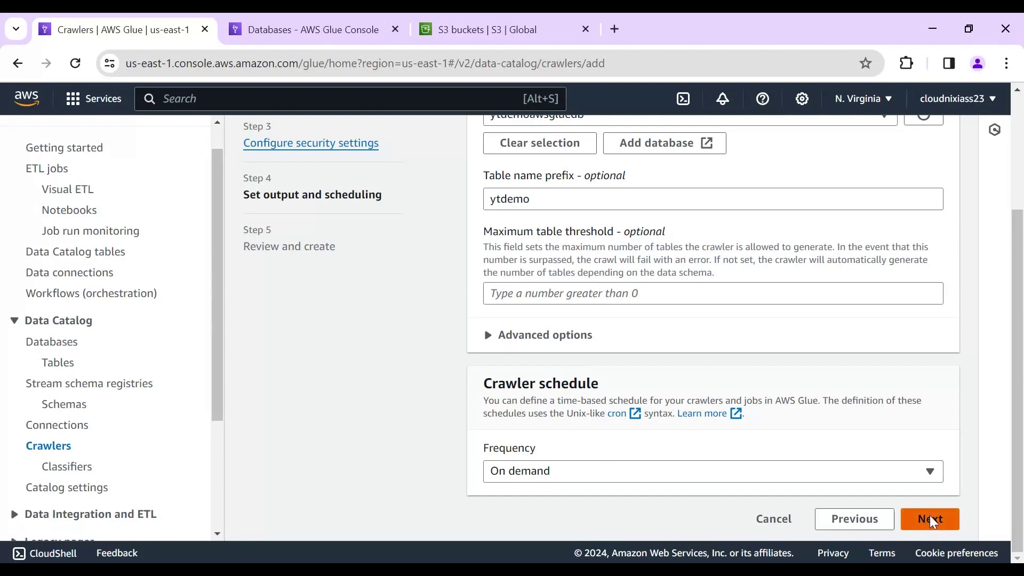
Step: Create the crawler from the reviewed settings, dismiss the notification and look over the crawler's details
left_click_drag(1017, 254, 1020, 493)
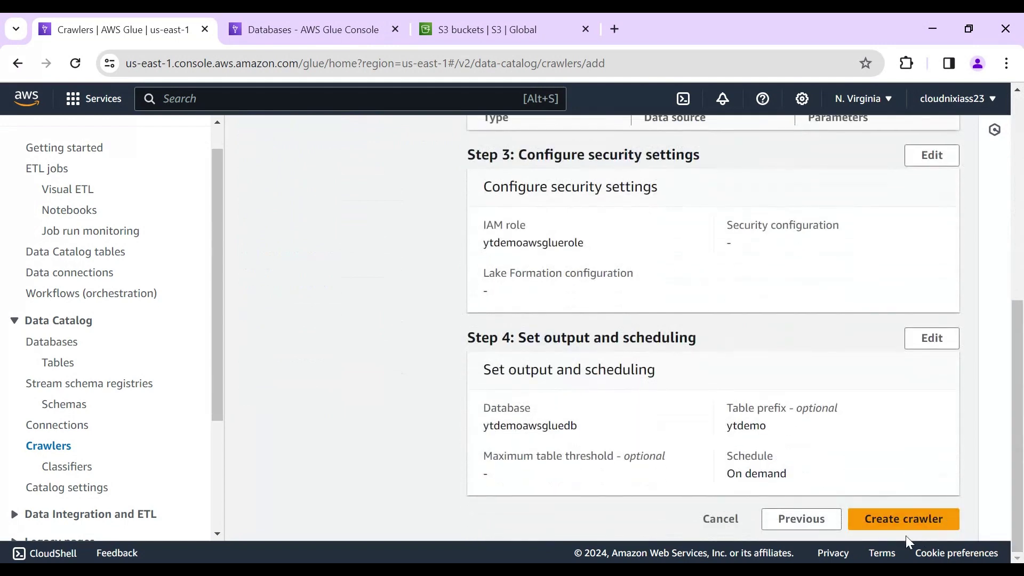
left_click(899, 520)
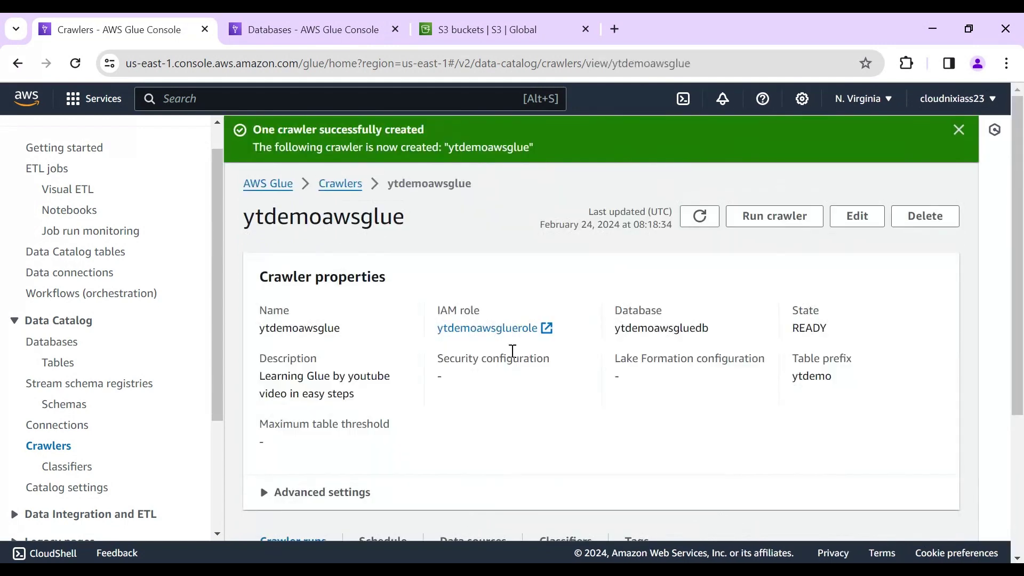
left_click(960, 133)
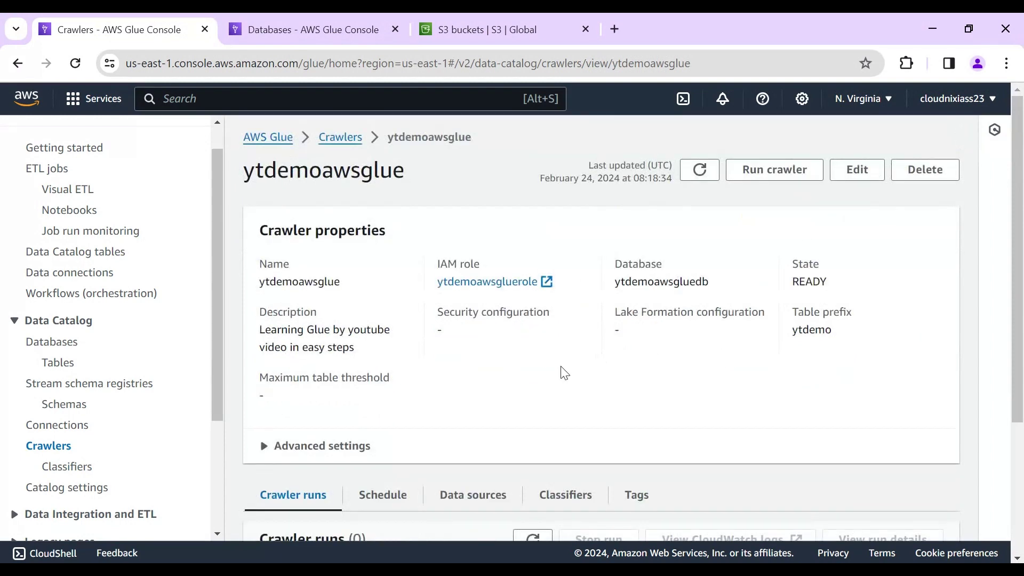
scroll(1019, 408, "down", 3)
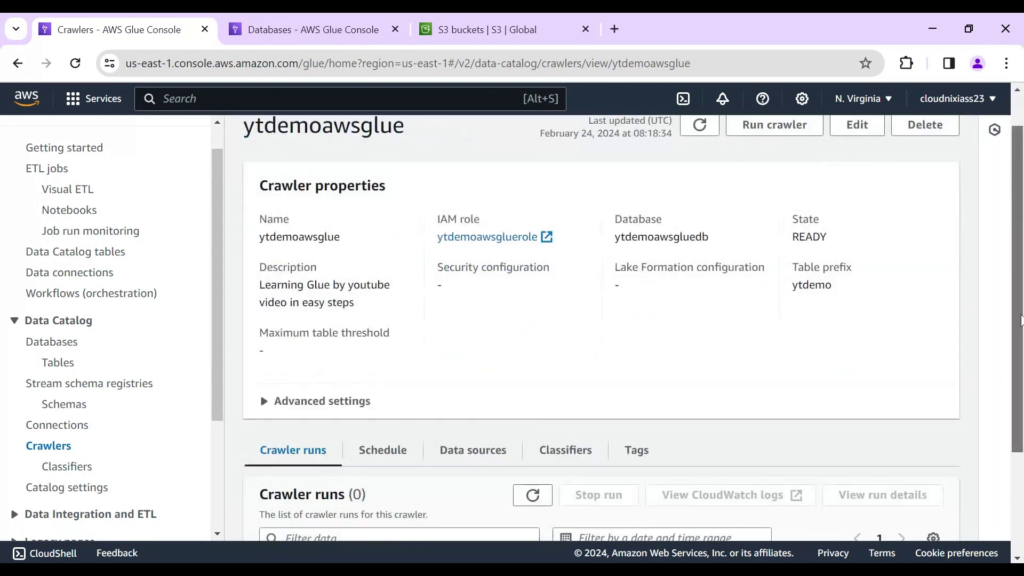
scroll(1019, 408, "up", 3)
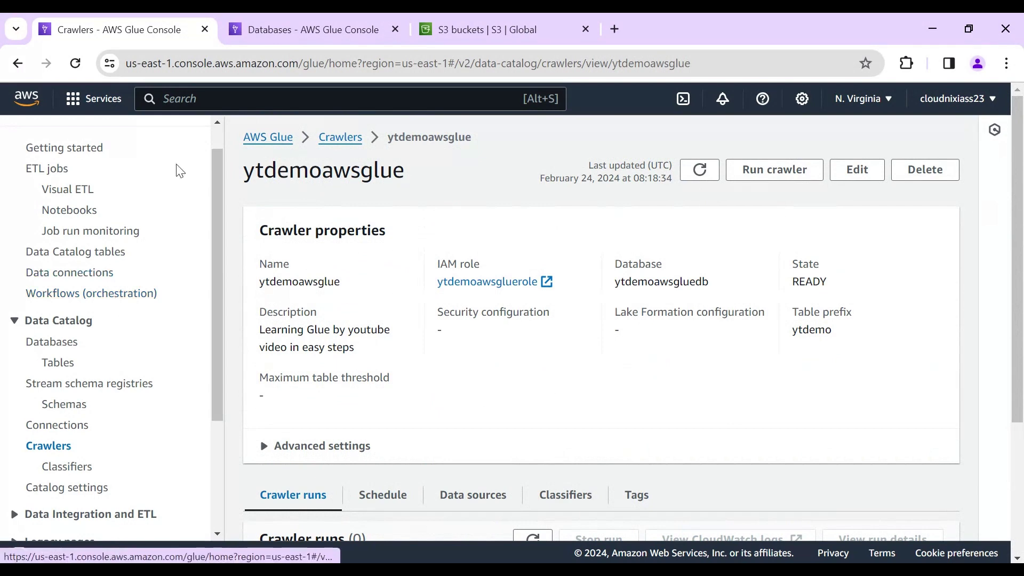
Step: Open the Visual ETL jobs page, close the browser tab with the database list, and check the example jobs section
left_click(69, 190)
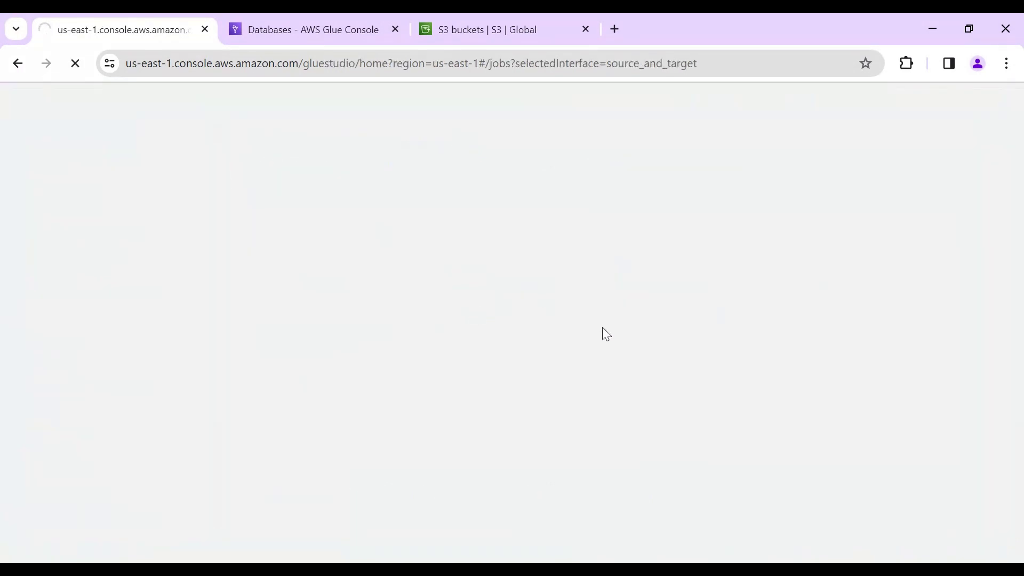
left_click(396, 29)
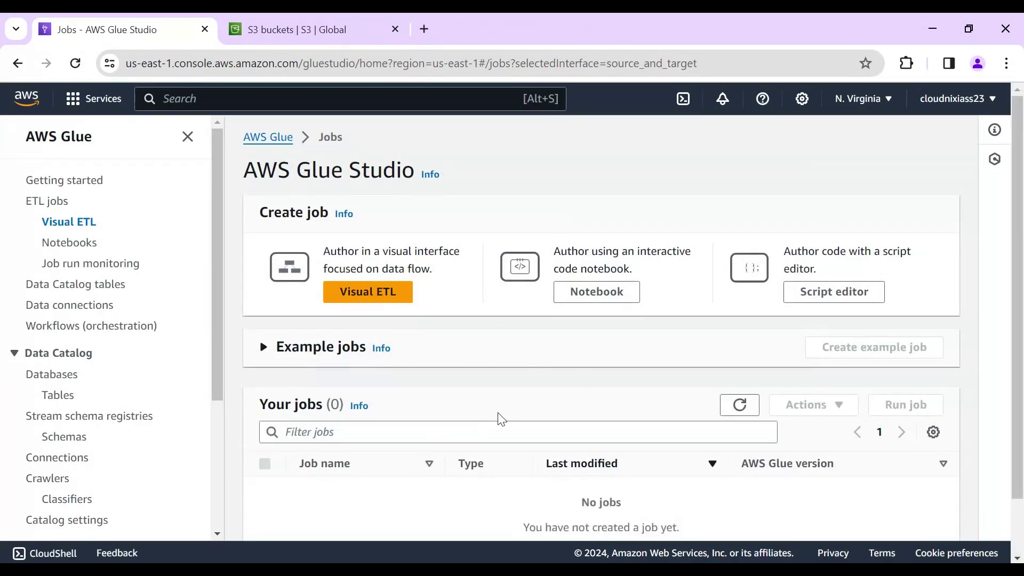
left_click(263, 348)
left_click(264, 349)
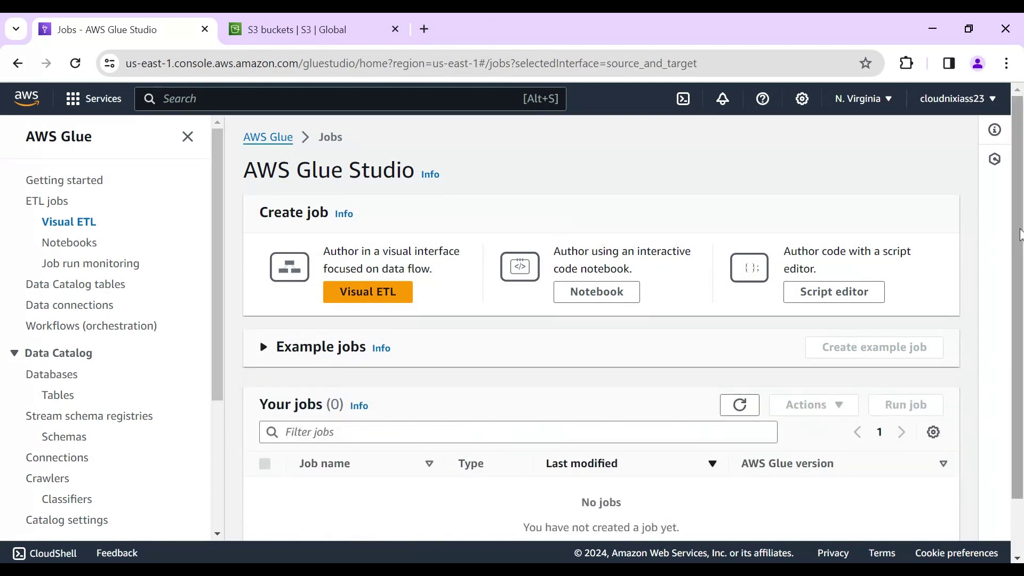
Step: Open the ytdemoawsglue crawler from the crawler list and look over its properties and crawler runs
left_click_drag(1020, 214, 1020, 299)
scroll(1022, 345, "up", 2)
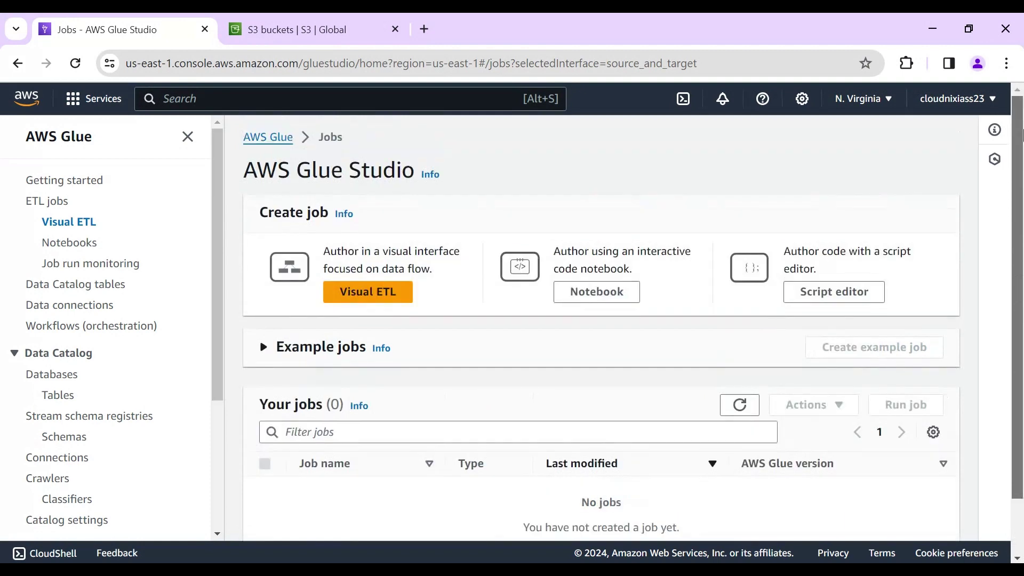
left_click(48, 480)
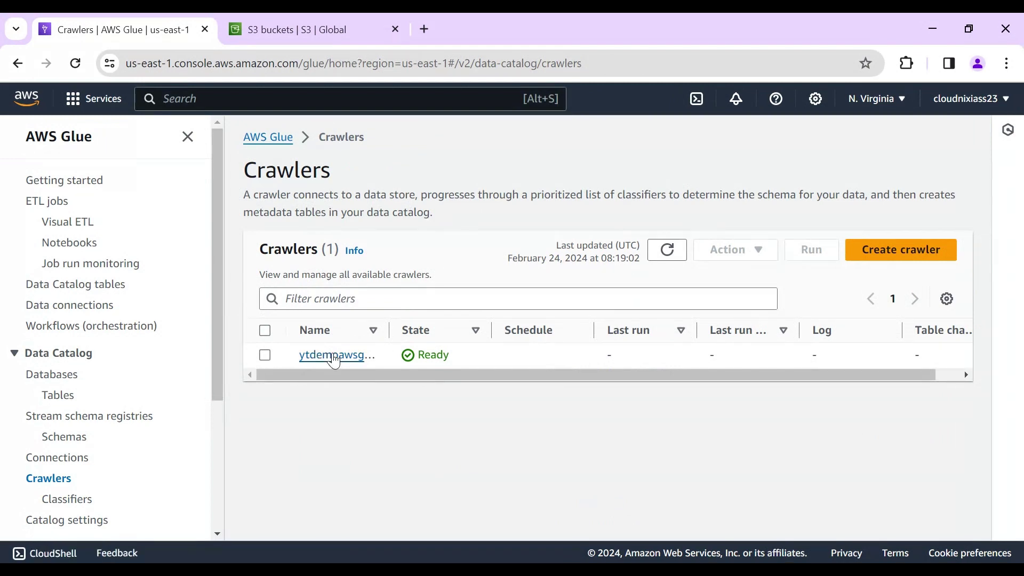
left_click(334, 357)
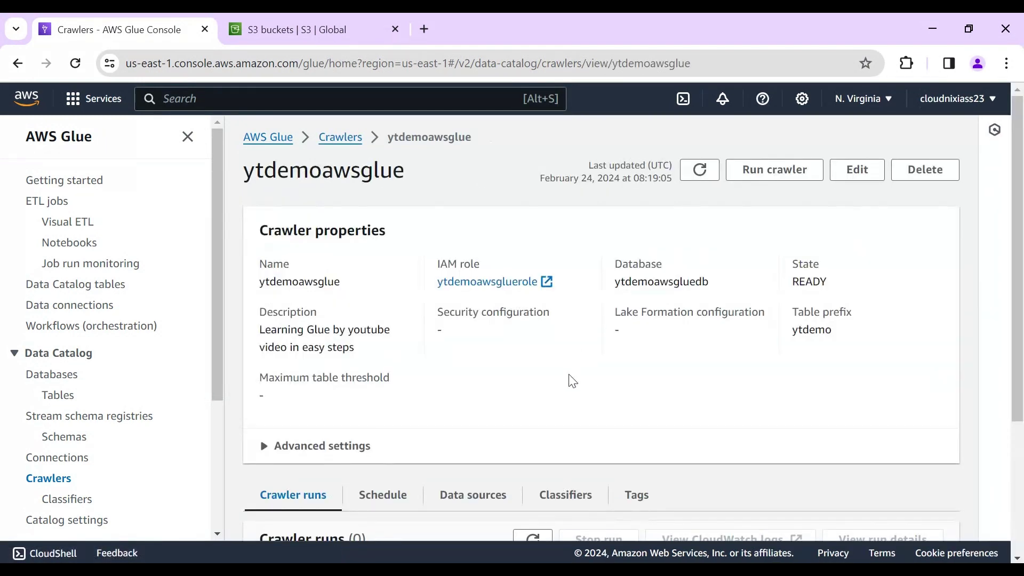
scroll(573, 381, "down", 1)
scroll(572, 381, "up", 1)
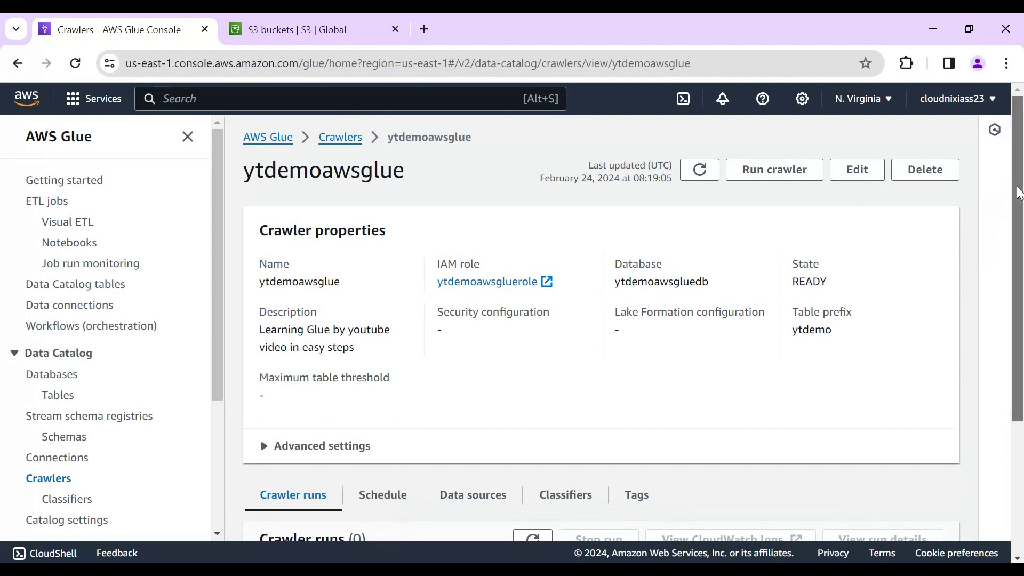
left_click_drag(1019, 285, 1018, 416)
left_click_drag(1022, 312, 1021, 182)
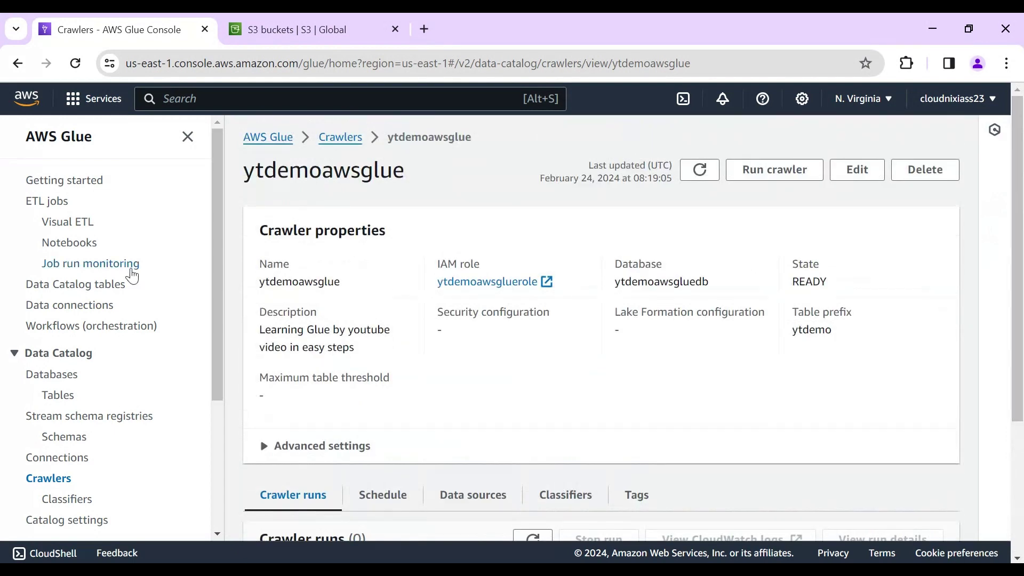
left_click(50, 206)
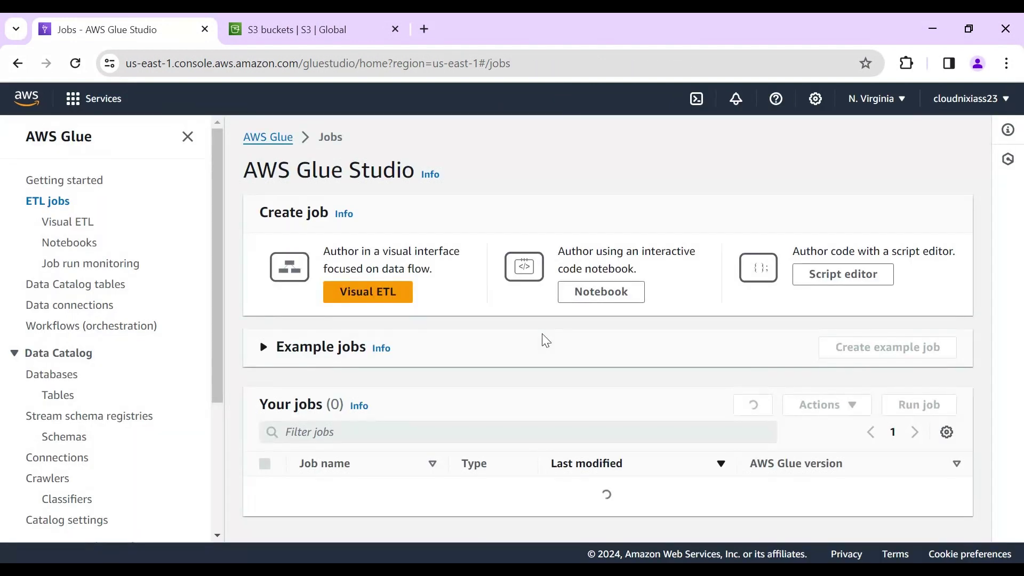
left_click(361, 297)
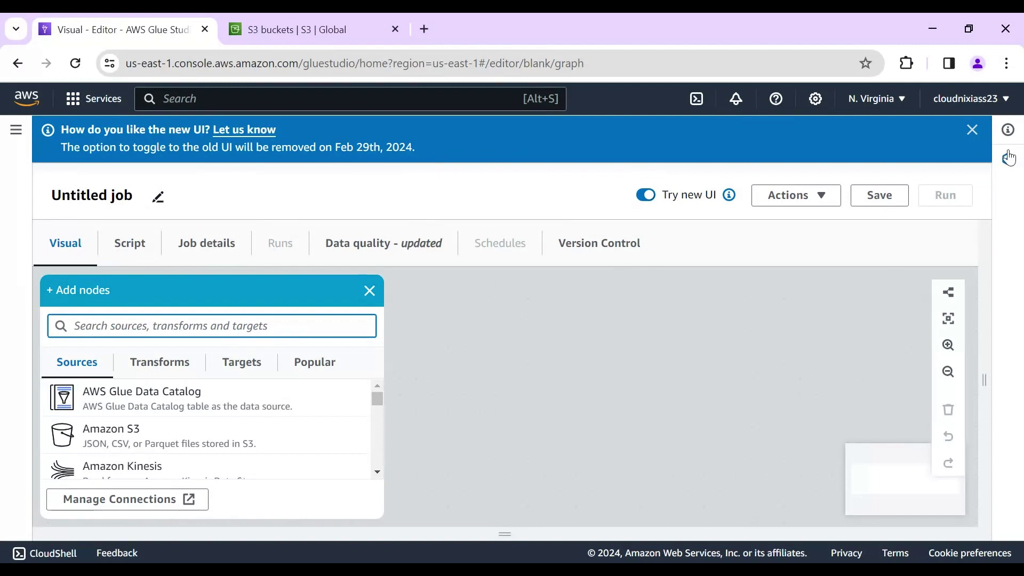
left_click(972, 130)
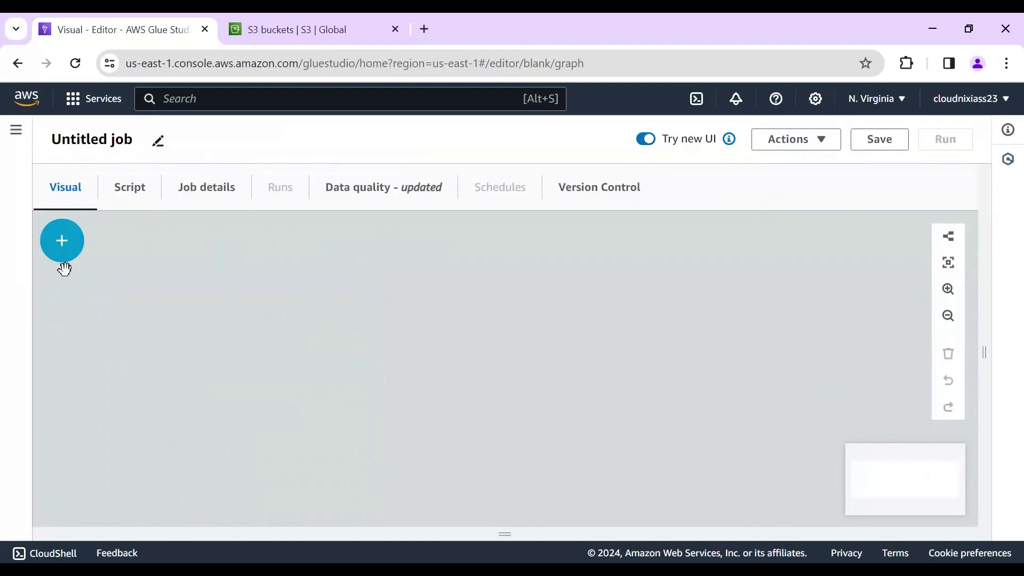
left_click(16, 130)
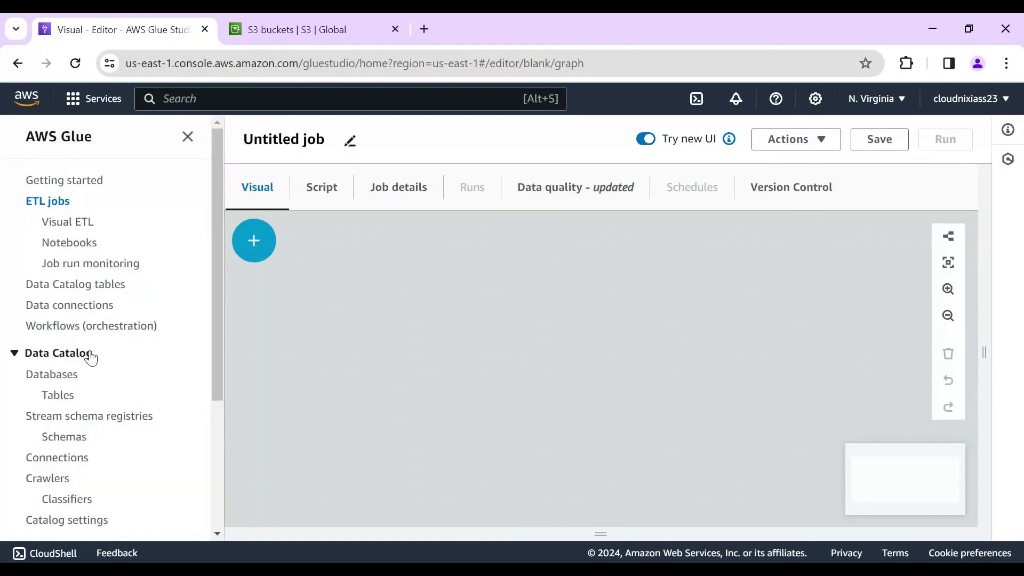
Step: Check the Data Catalog databases and return to the list of crawlers
left_click(45, 487)
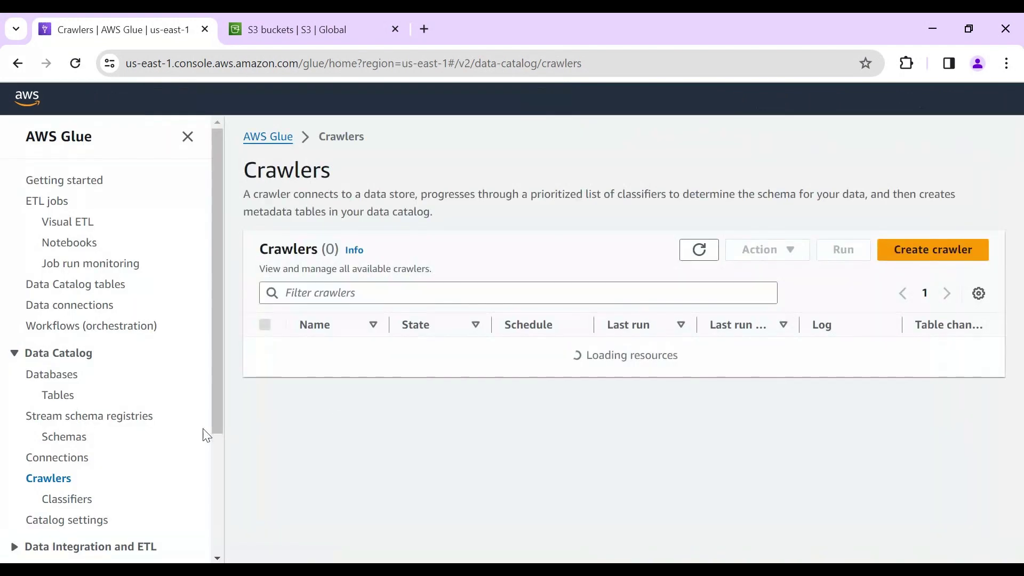
left_click(56, 374)
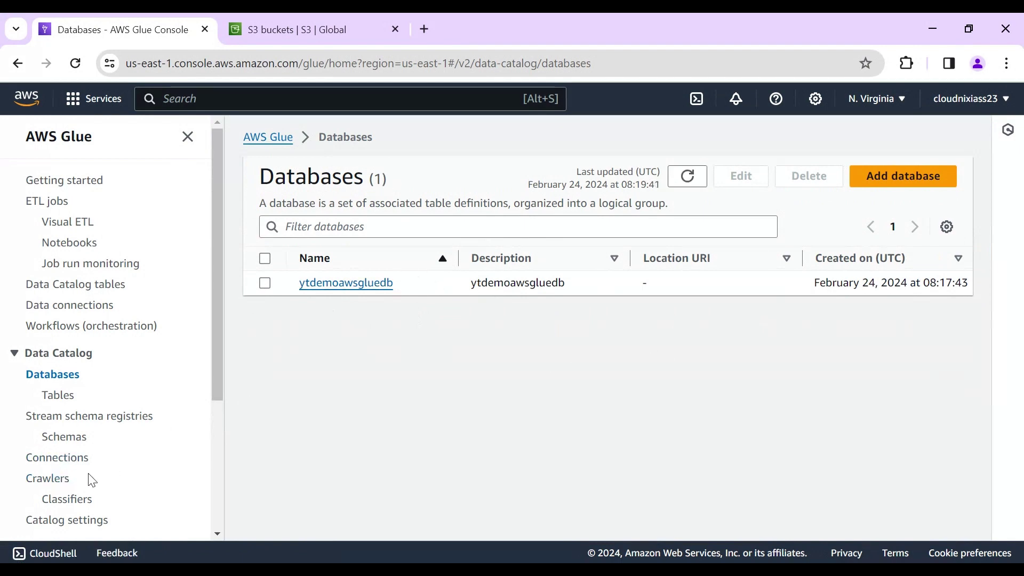
left_click(46, 479)
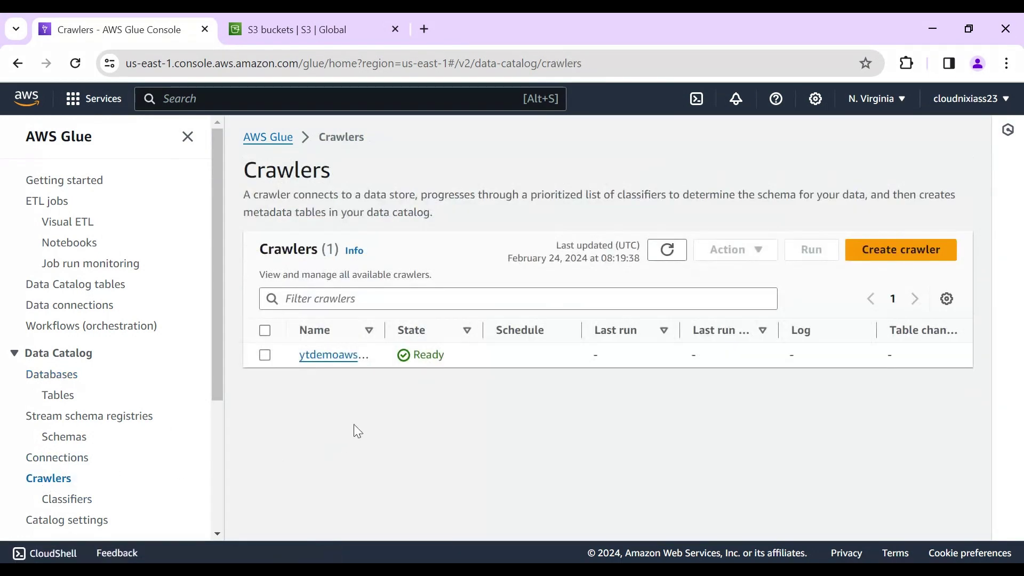
Step: Select the ytdemoawsglue crawler, check its available actions and run it
left_click(265, 355)
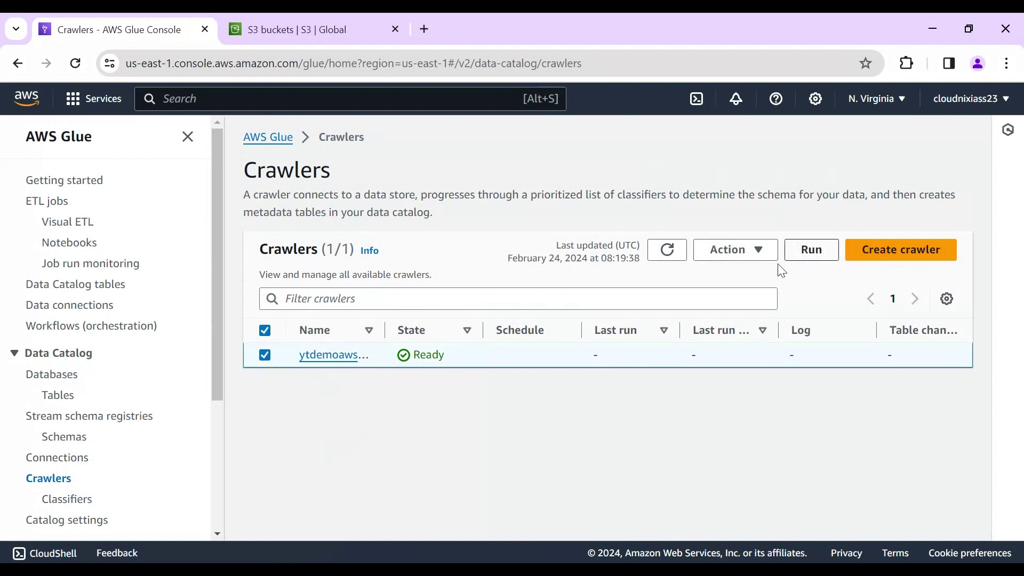
left_click(762, 255)
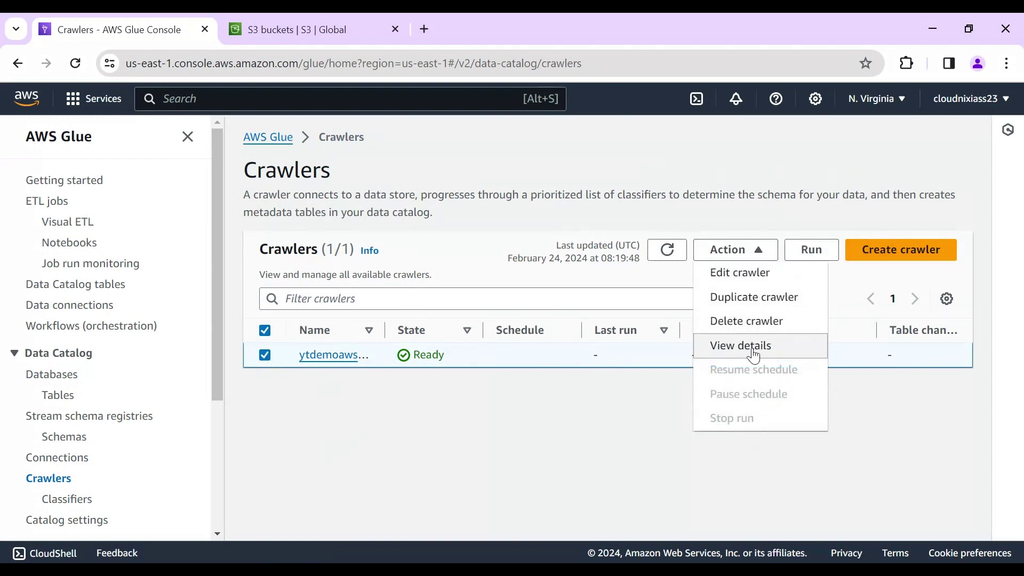
left_click(814, 224)
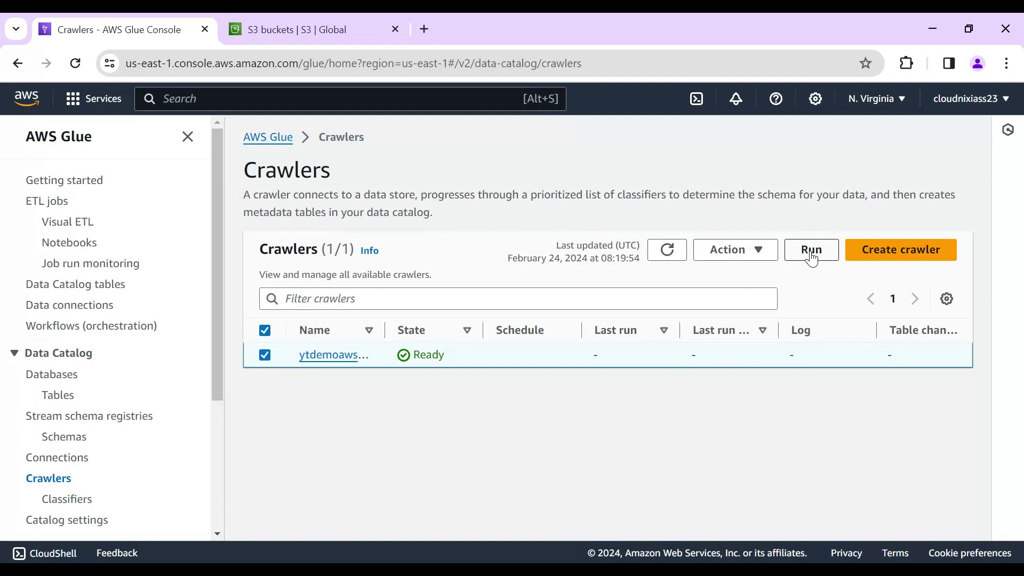
left_click(812, 259)
Step: Create a blank visual ETL job, name it ytdemoawsglue and dismiss the new UI banner
left_click(54, 204)
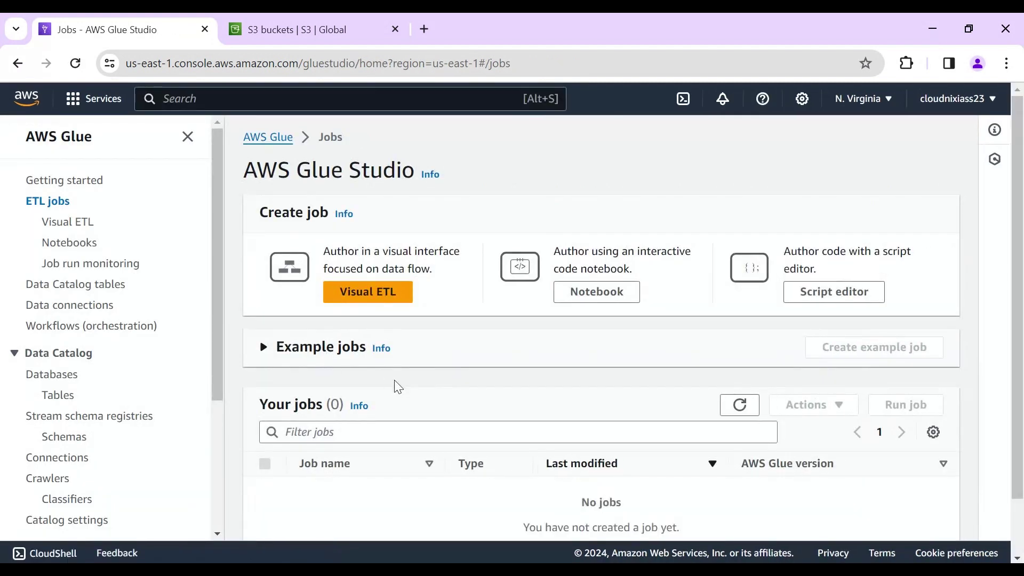
left_click(359, 291)
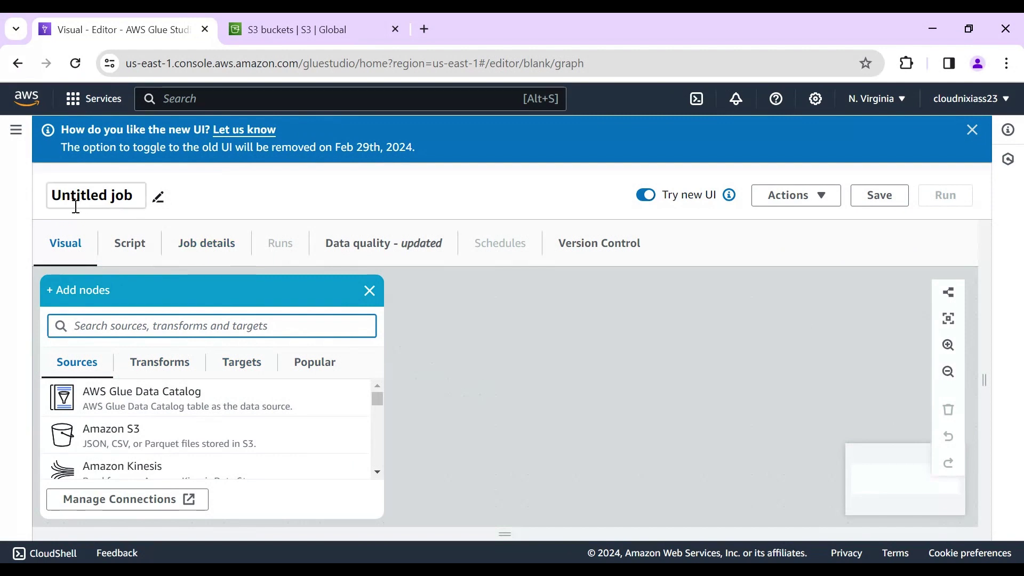
left_click(111, 203)
key("ctrl+a")
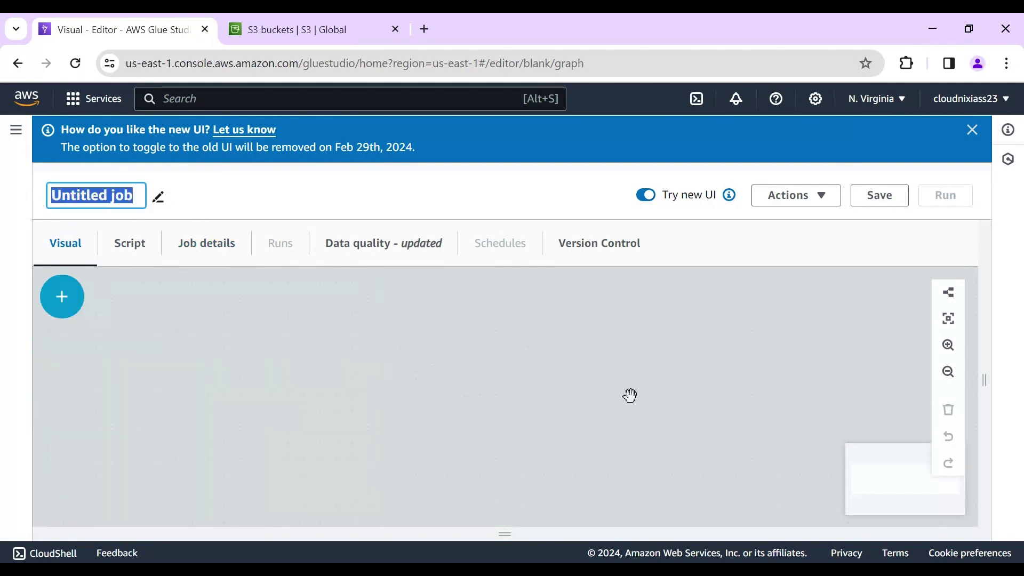
type("ytdem")
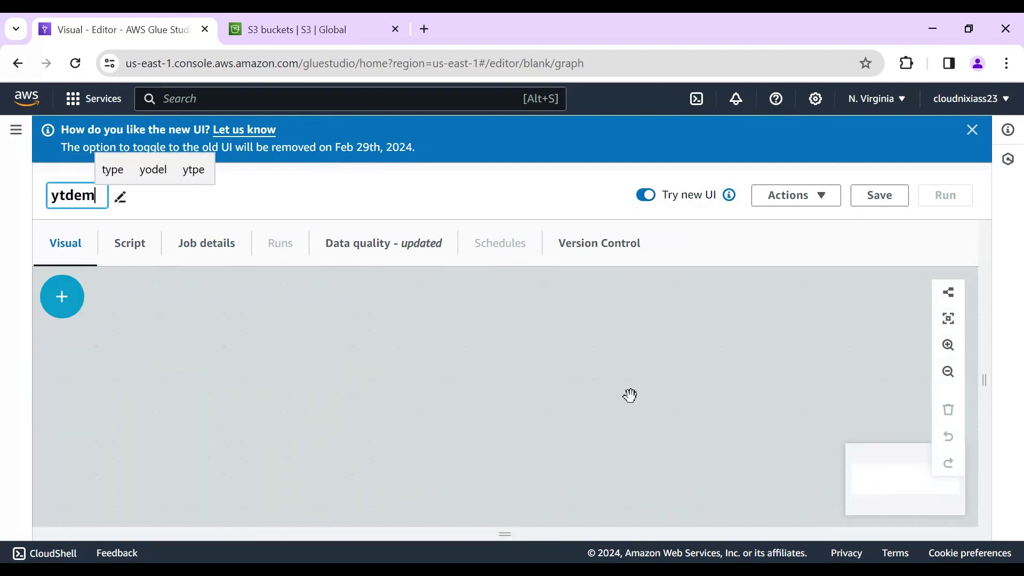
type("oawsglue")
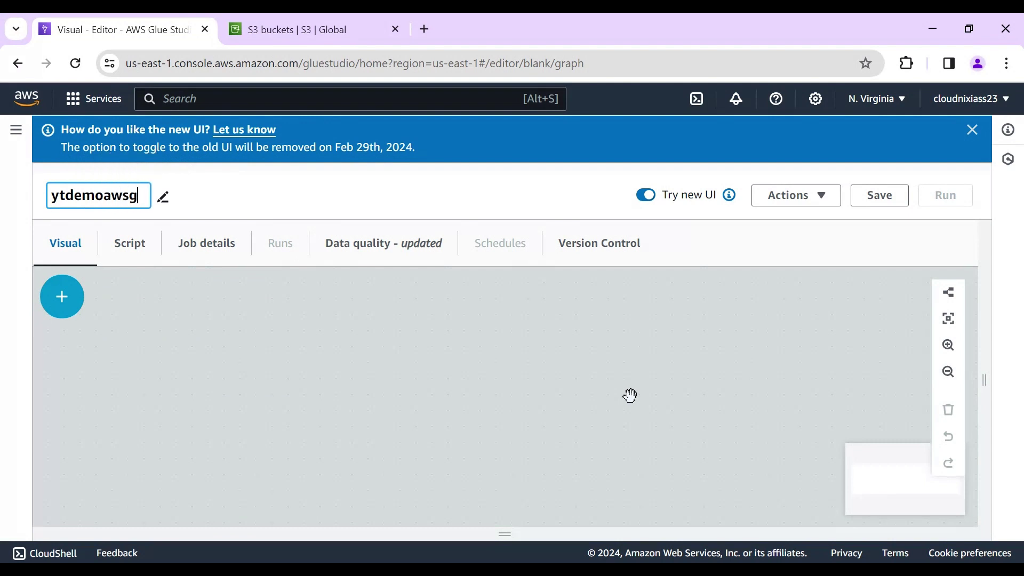
left_click(453, 208)
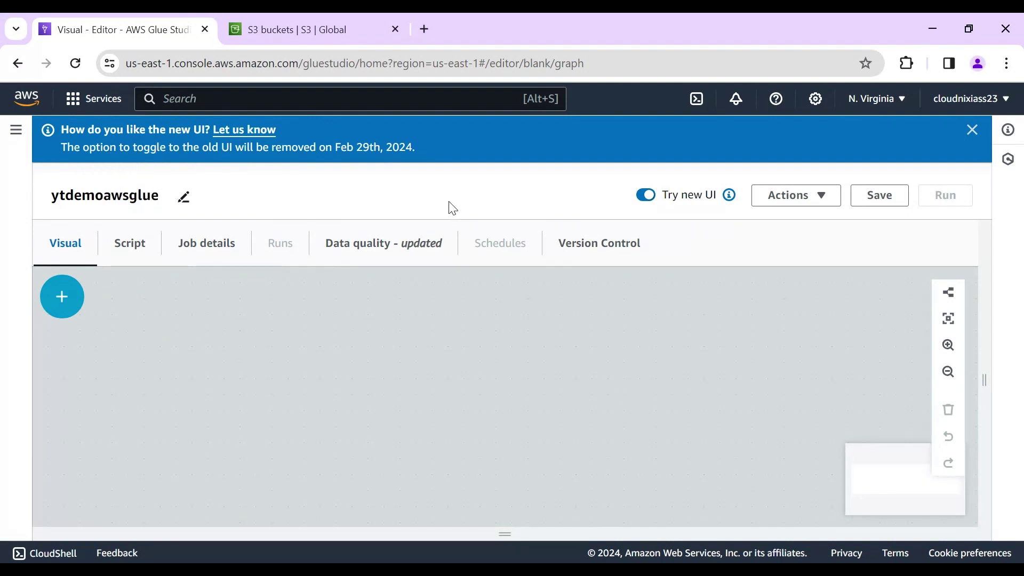
left_click(978, 133)
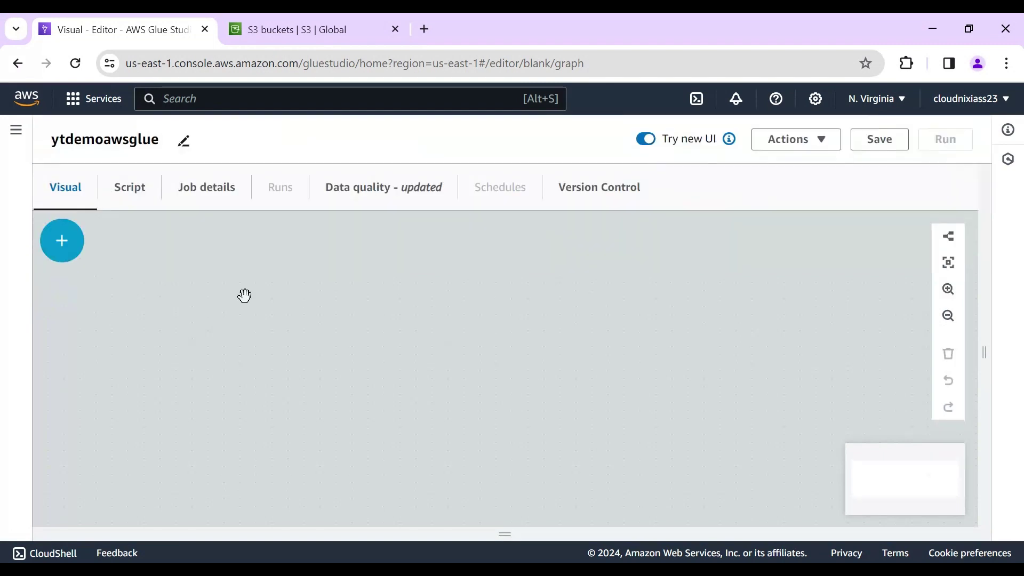
Step: Add an Amazon S3 source node to the job canvas and display its data source properties
left_click(62, 241)
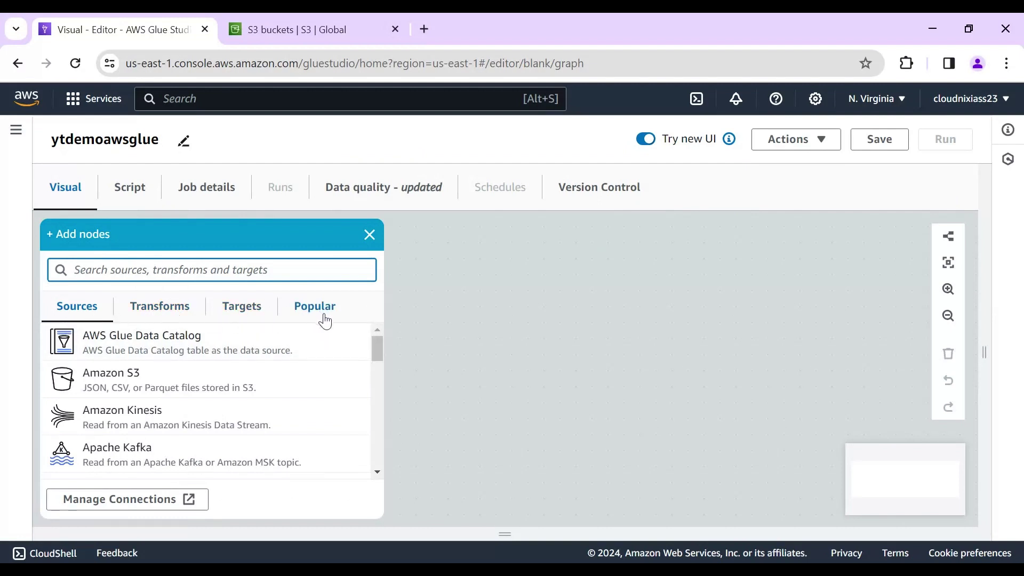
left_click(67, 311)
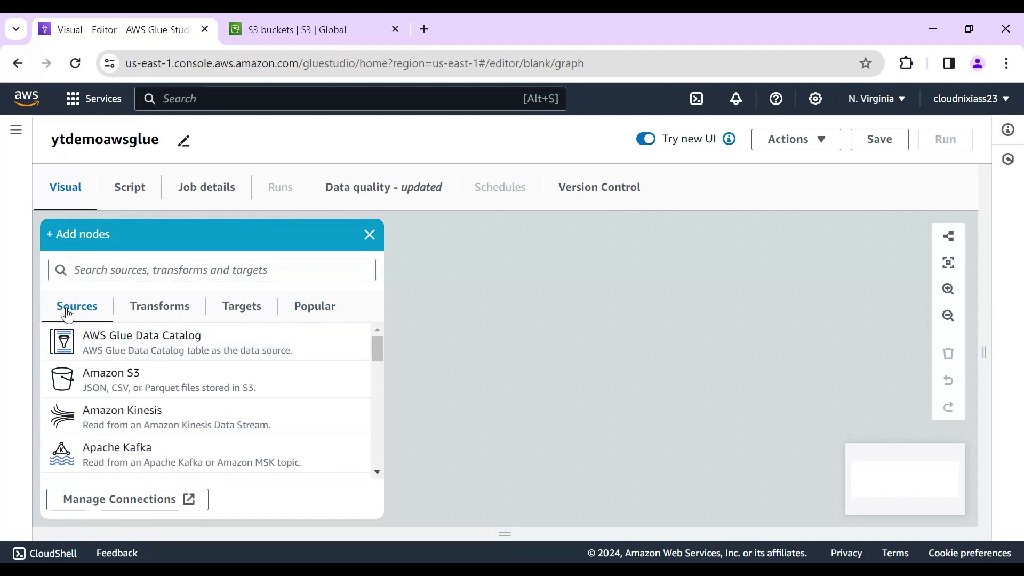
left_click(121, 382)
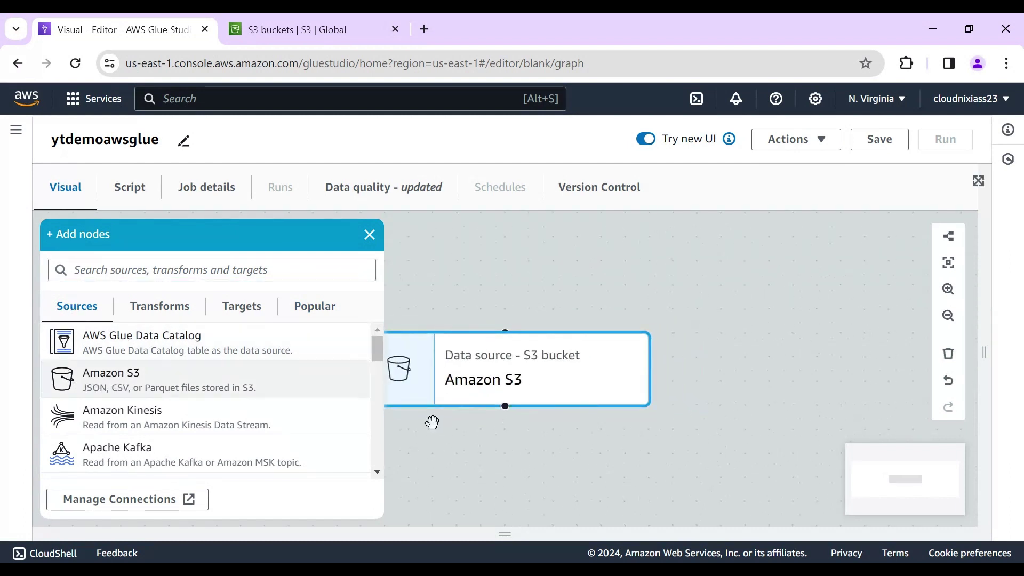
left_click(510, 388)
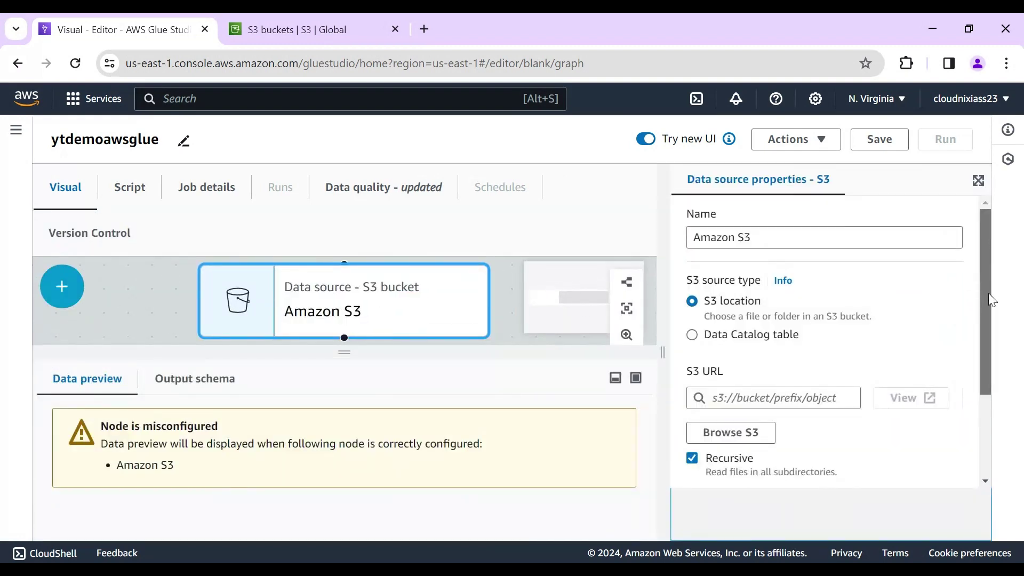
Step: Browse the S3 buckets available for the source node's S3 URL and close the list without choosing one
scroll(988, 288, "down", 1)
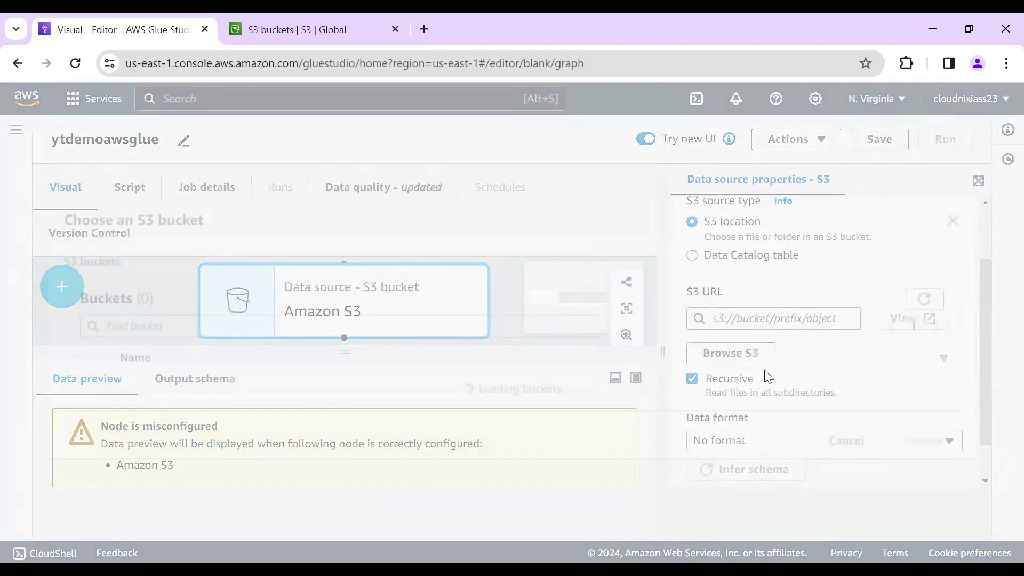
left_click(731, 353)
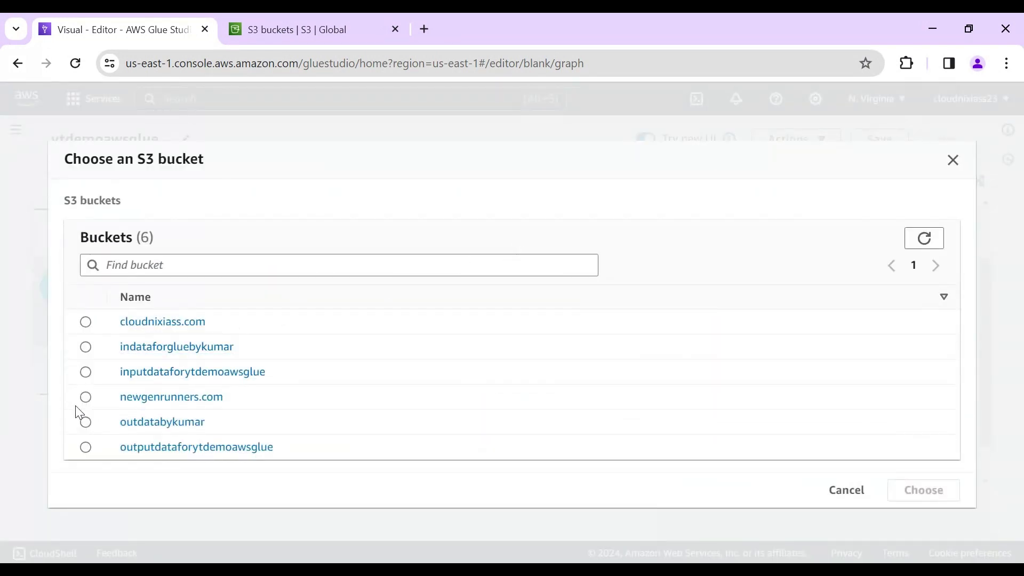
left_click(954, 161)
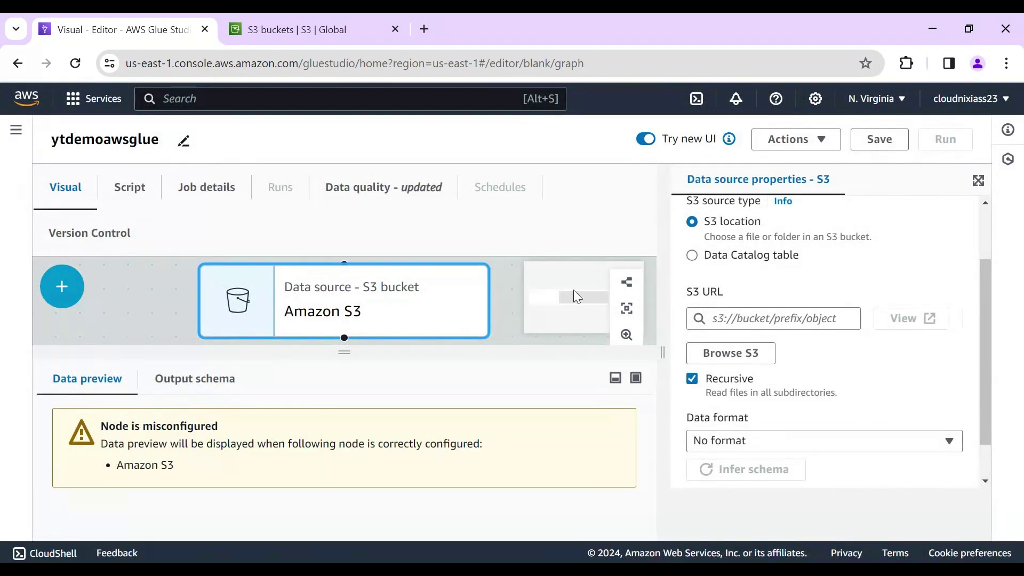
Step: Switch to the S3 console, open the inputdataforytdemoawsglue bucket and start adding files to a new upload
left_click(353, 27)
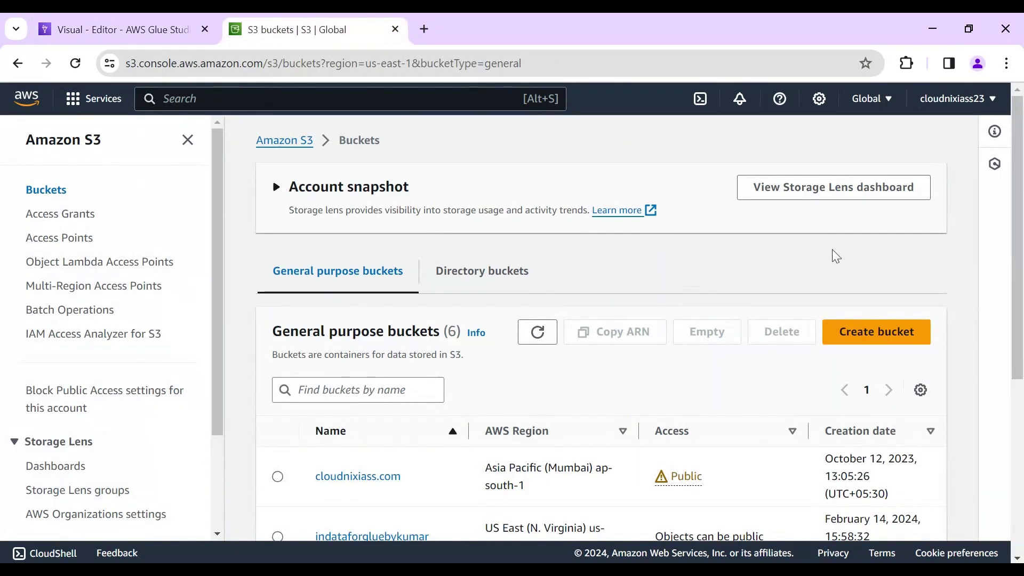
scroll(1021, 205, "down", 3)
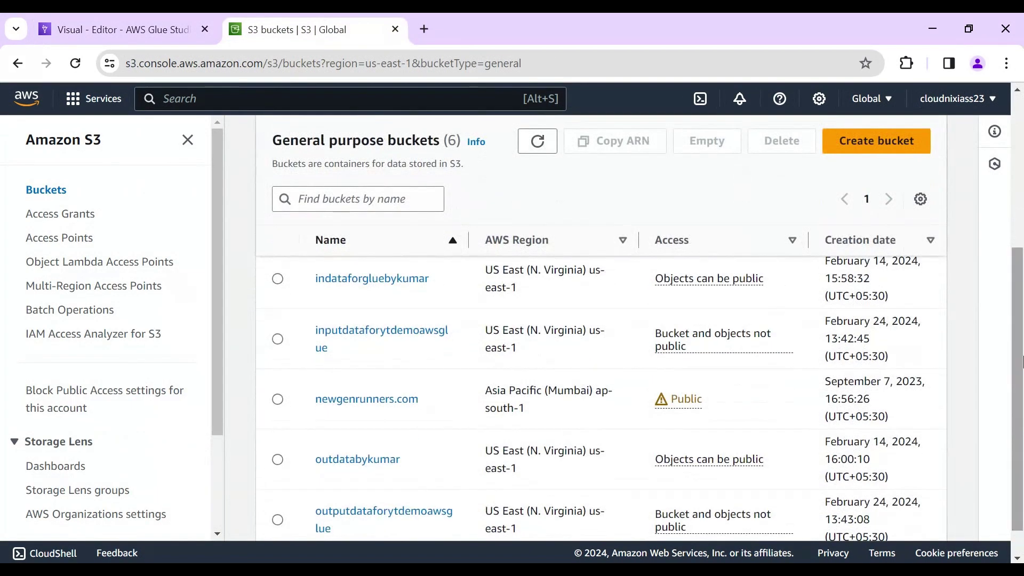
left_click(347, 345)
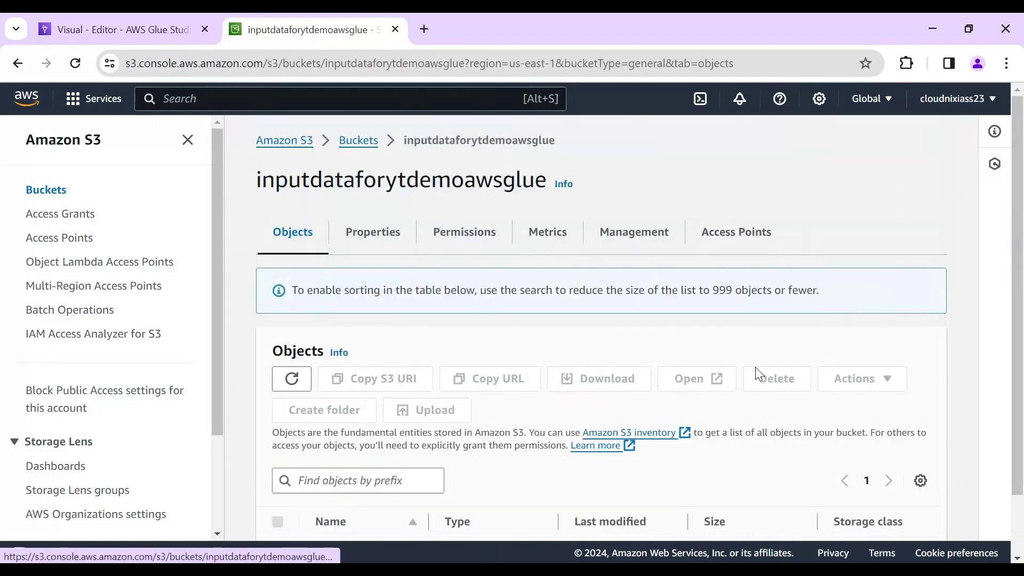
left_click_drag(1019, 269, 1017, 339)
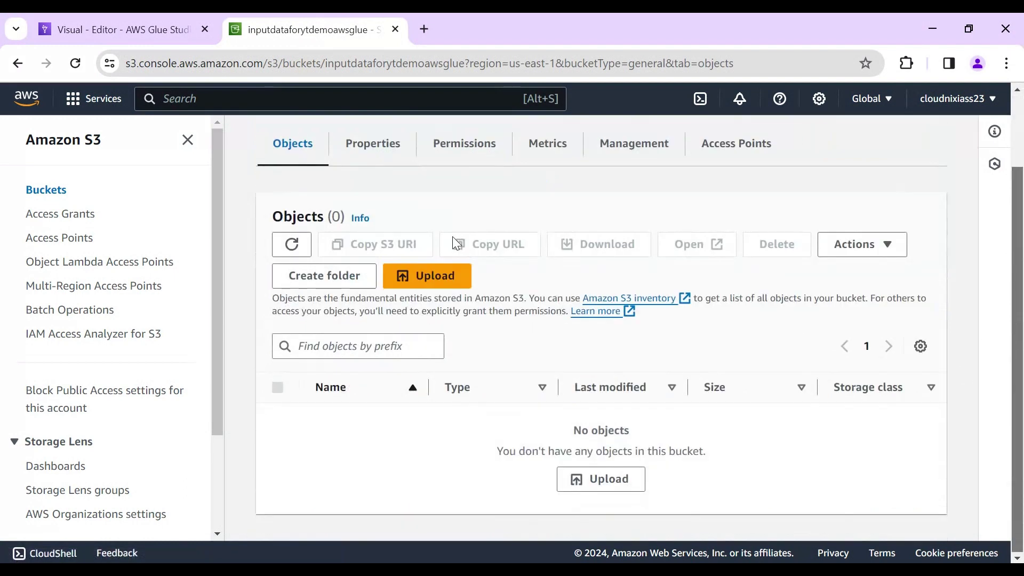
left_click(416, 282)
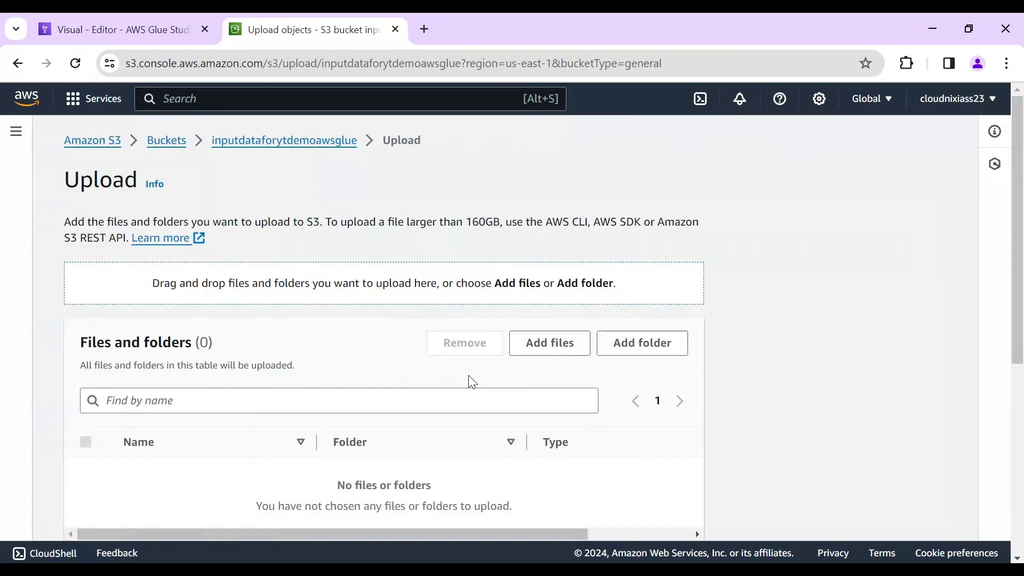
left_click(577, 337)
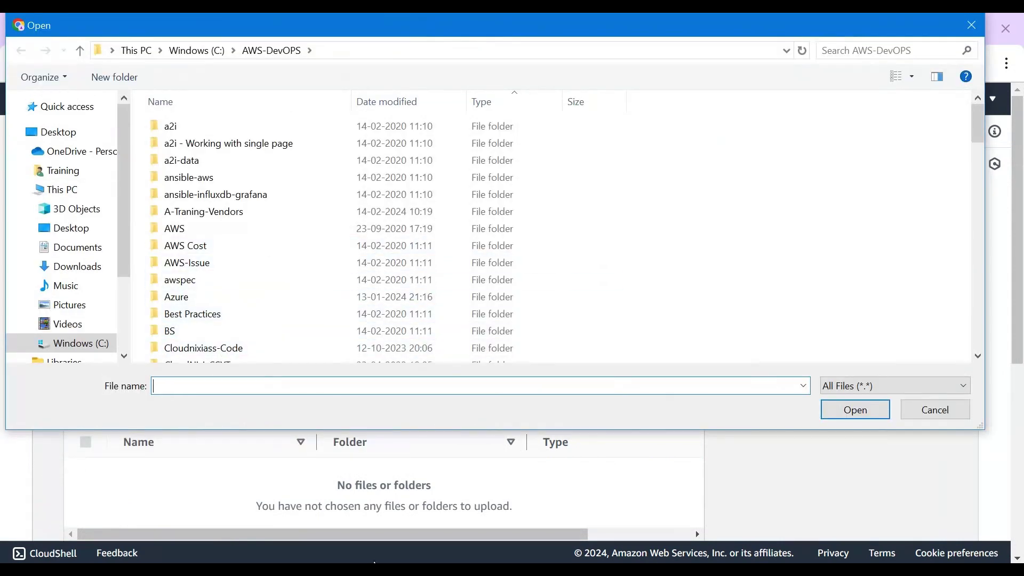
Step: Look through the folders on the C: drive for the one that holds the CSV files
left_click(65, 344)
left_click(637, 243)
left_click_drag(688, 254, 326, 265)
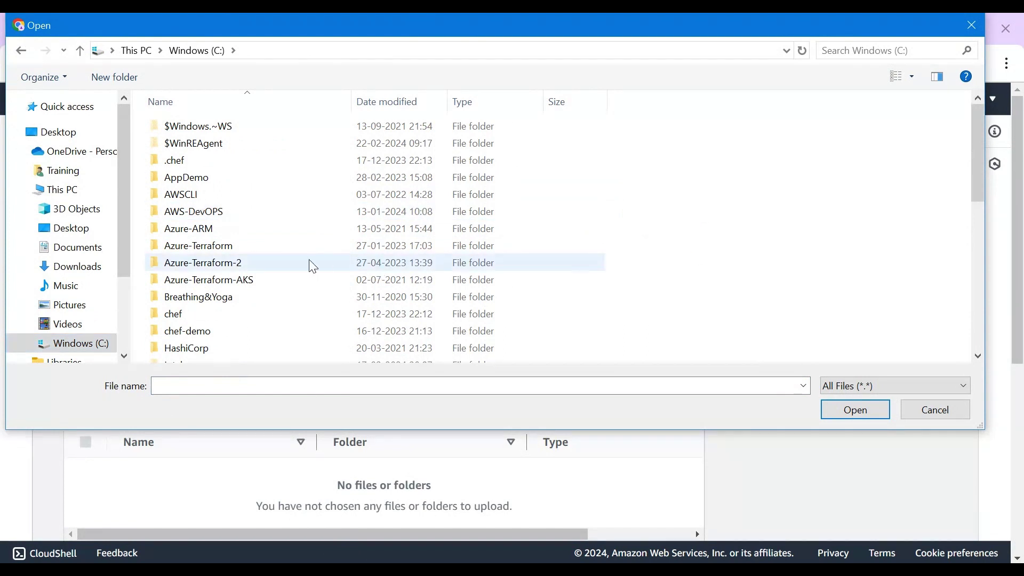
key("Down")
key("Down")
key("Down")
key("Down")
key("Down")
key("Down")
key("Down")
key("Down")
key("Down")
key("Down")
key("Down")
key("Down")
key("Down")
key("Down")
key("Down")
key("Down")
key("Down")
key("Down")
key("Down")
key("Down")
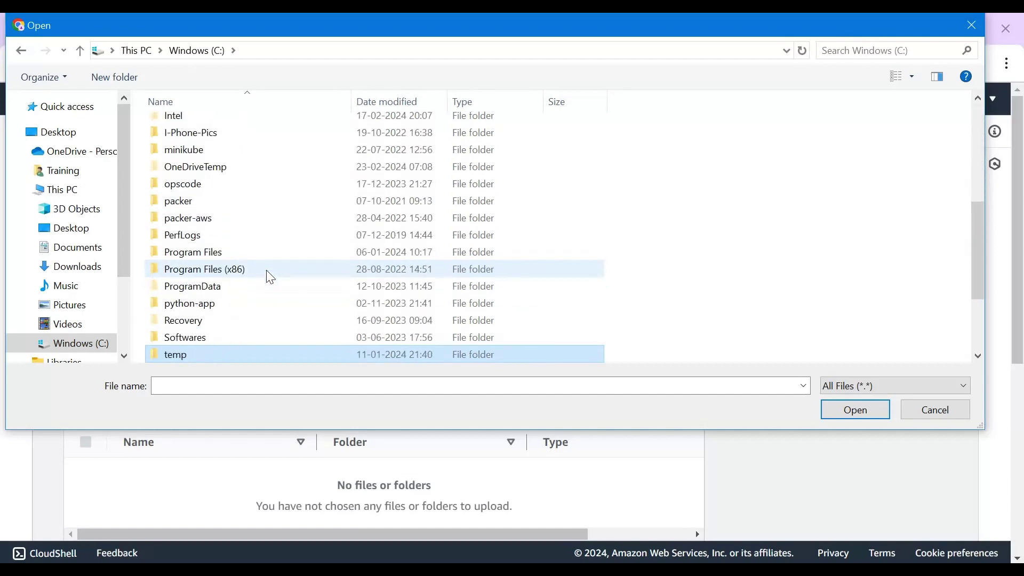
left_click_drag(979, 244, 979, 146)
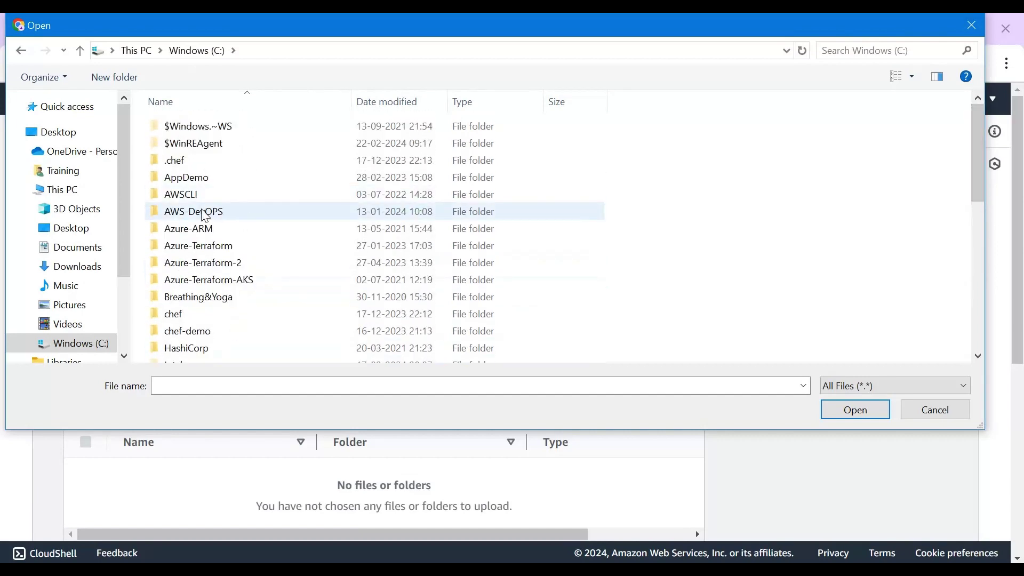
Step: Add departments.csv and employees.csv from AWS-DevOPS > YouTube > aws glue > csvfiles and upload them to the bucket
double_click(206, 212)
key("y")
key("Return")
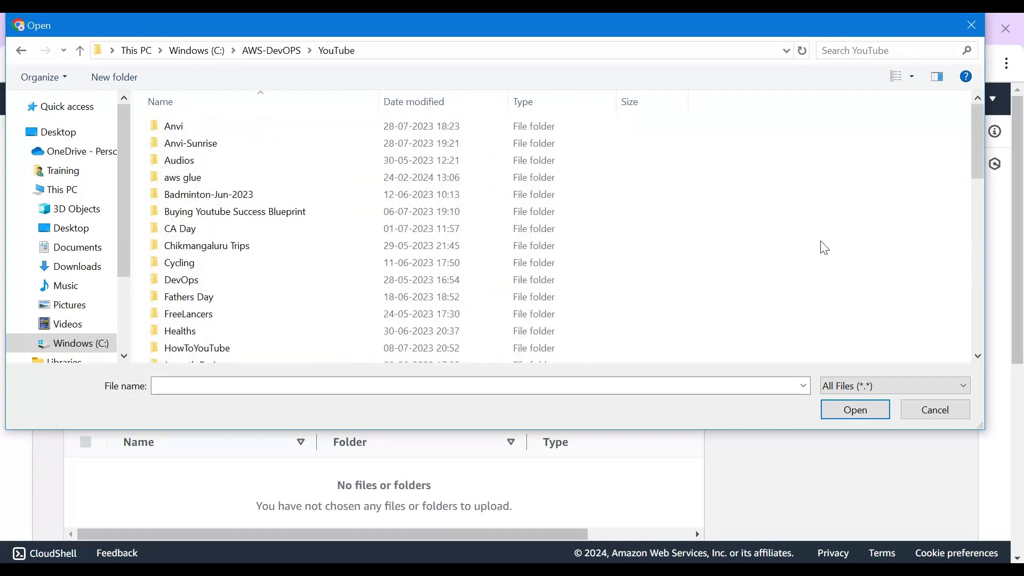
double_click(180, 178)
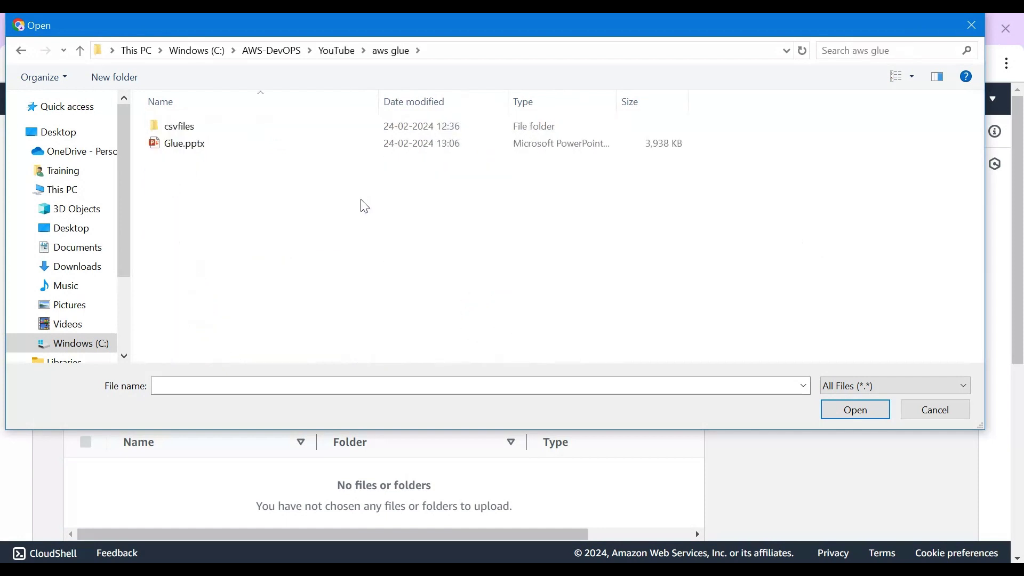
double_click(184, 126)
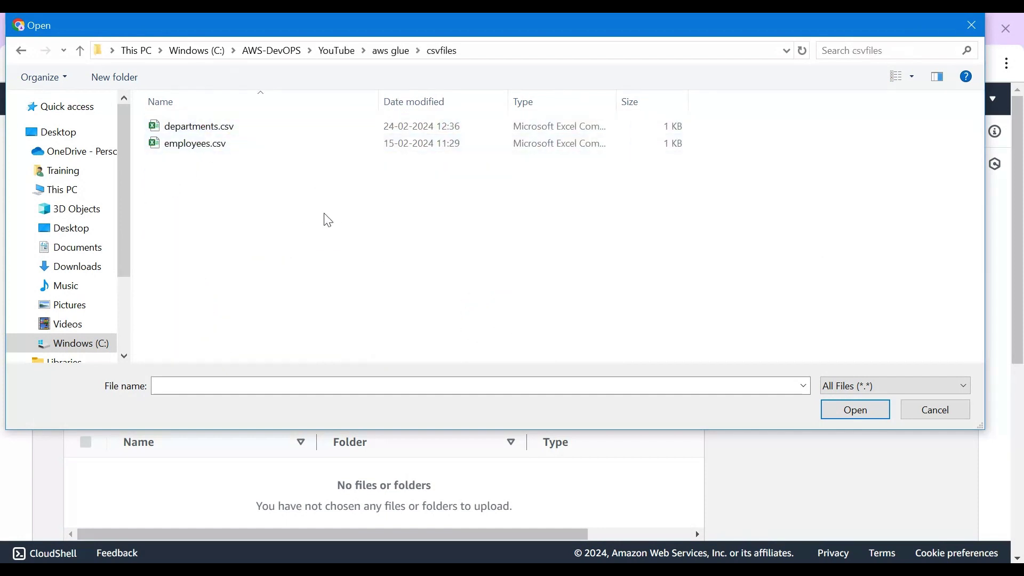
key("ctrl+a")
left_click(833, 412)
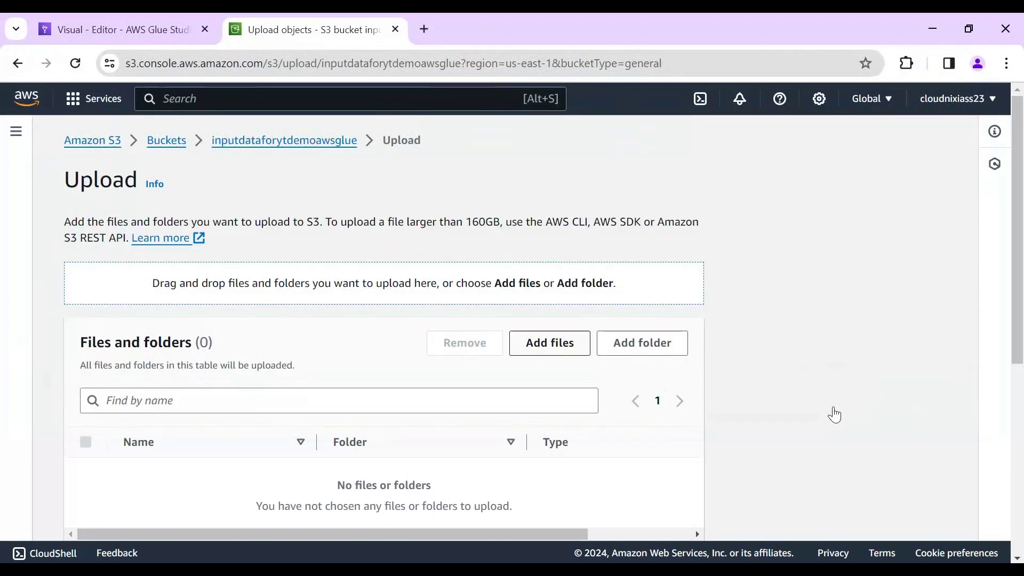
left_click_drag(1019, 224, 1005, 500)
left_click(652, 520)
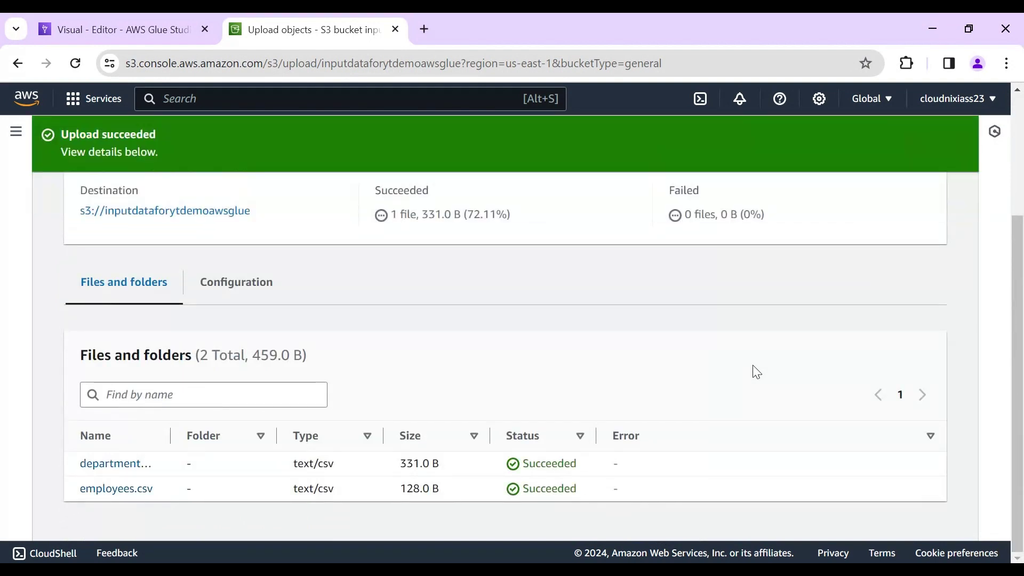
Step: Return to the Glue job and set the Amazon S3 source node's S3 URL to employees.csv in inputdataforytdemoawsglue
left_click(116, 23)
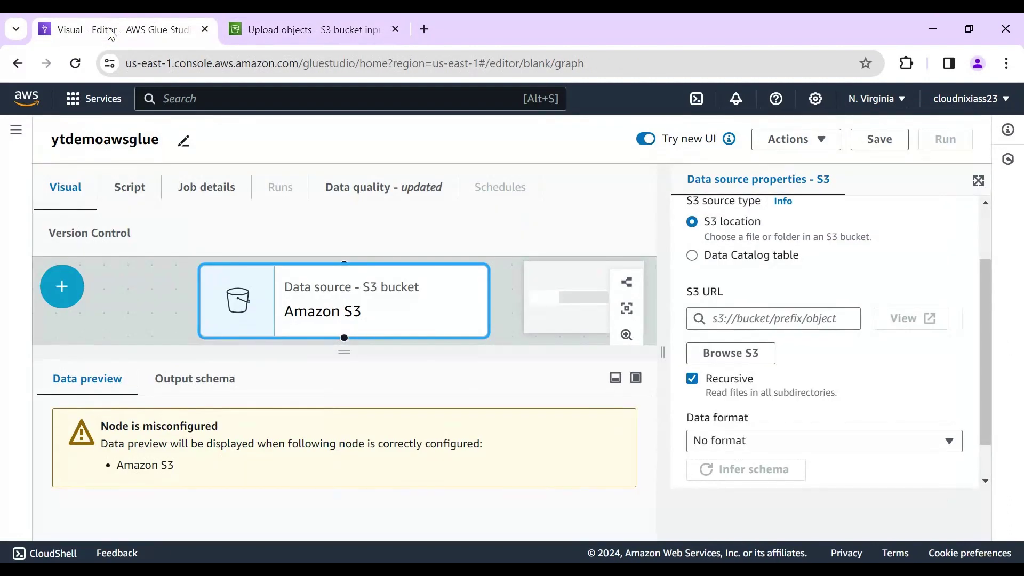
left_click(359, 297)
scroll(990, 267, "up", 1)
left_click(733, 381)
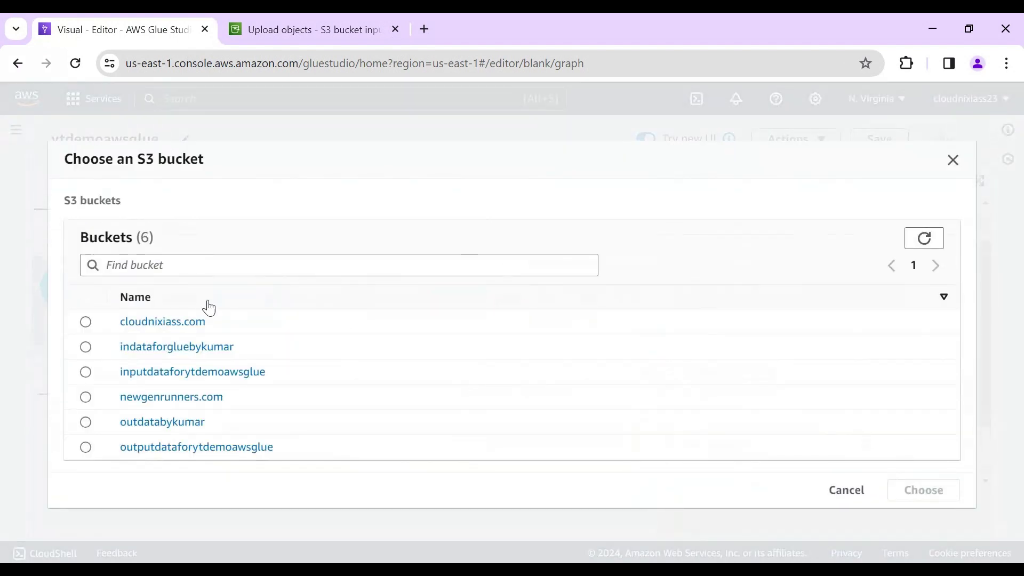
left_click(193, 373)
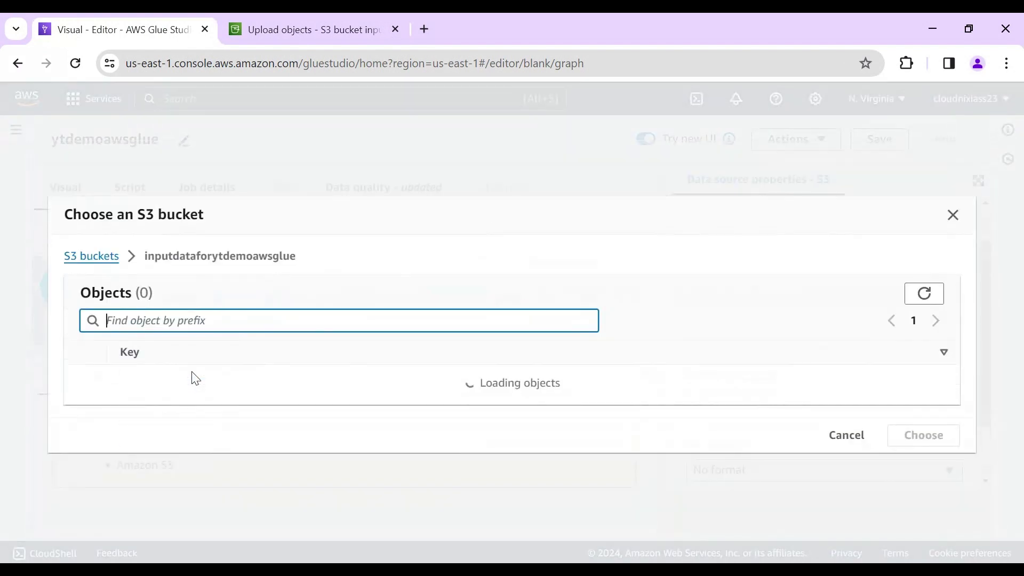
left_click(86, 397)
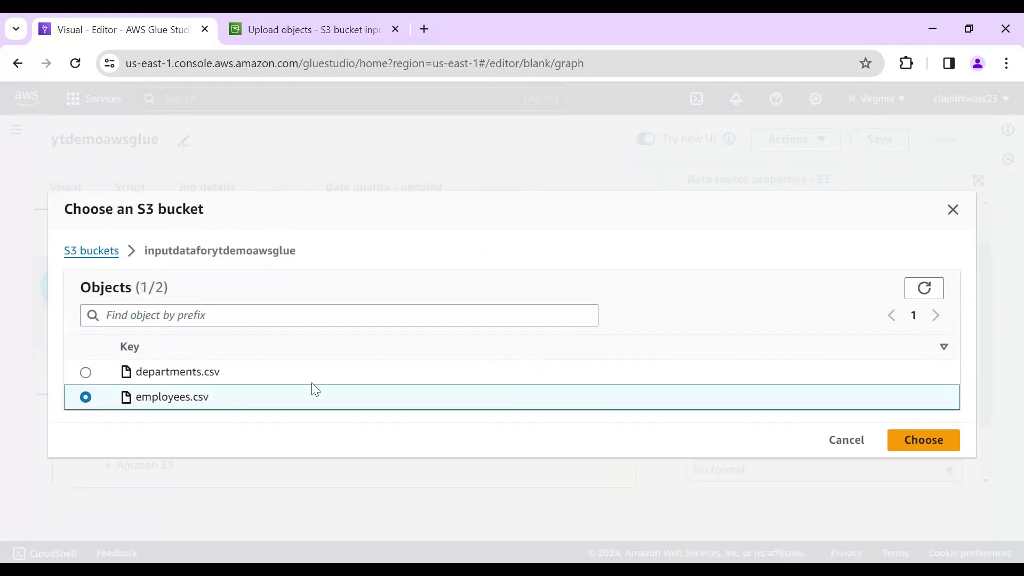
left_click(909, 445)
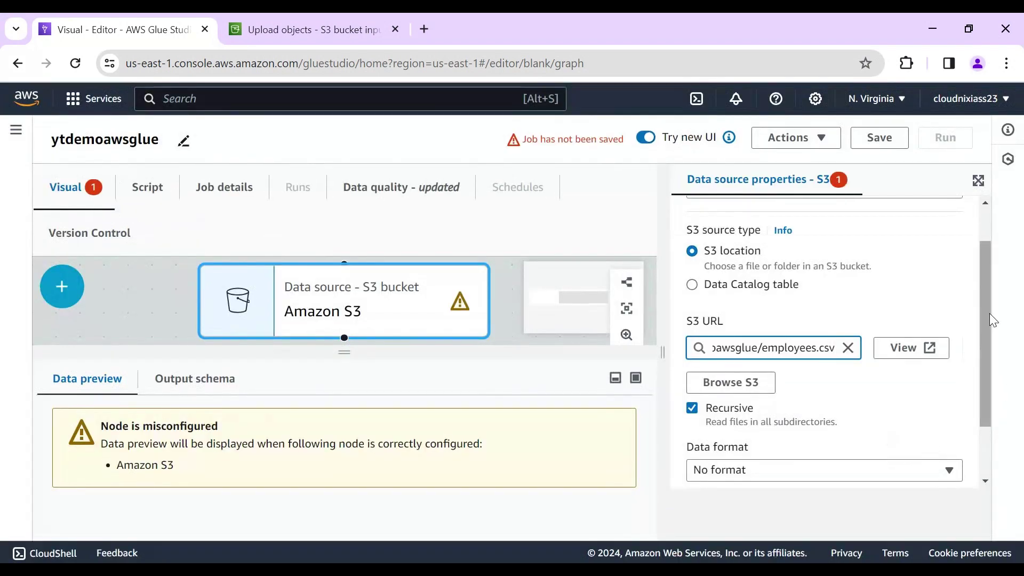
Step: Set the source node's data format to CSV and its delimiter to Semicolon (;)
left_click_drag(981, 307, 984, 392)
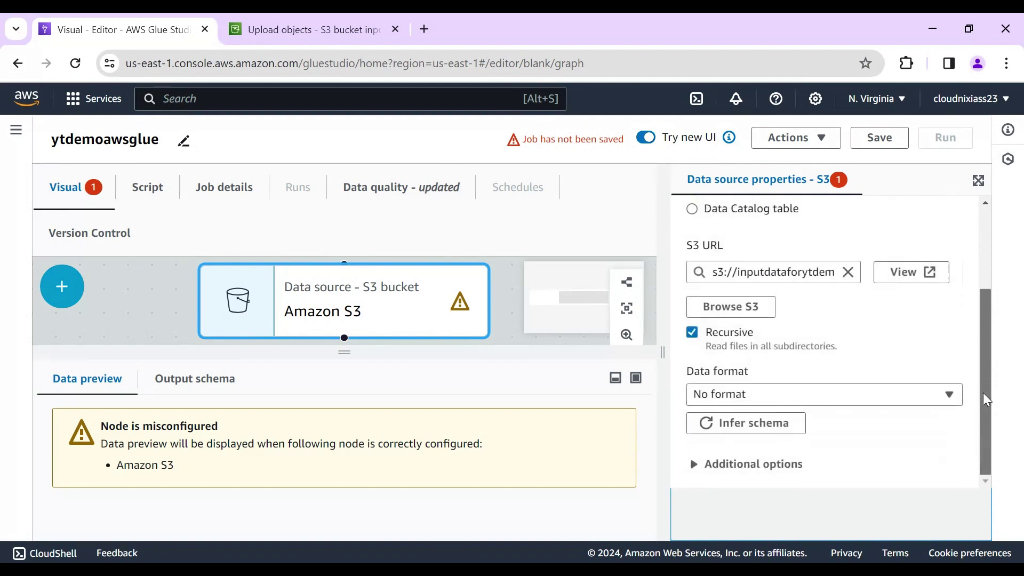
left_click(901, 396)
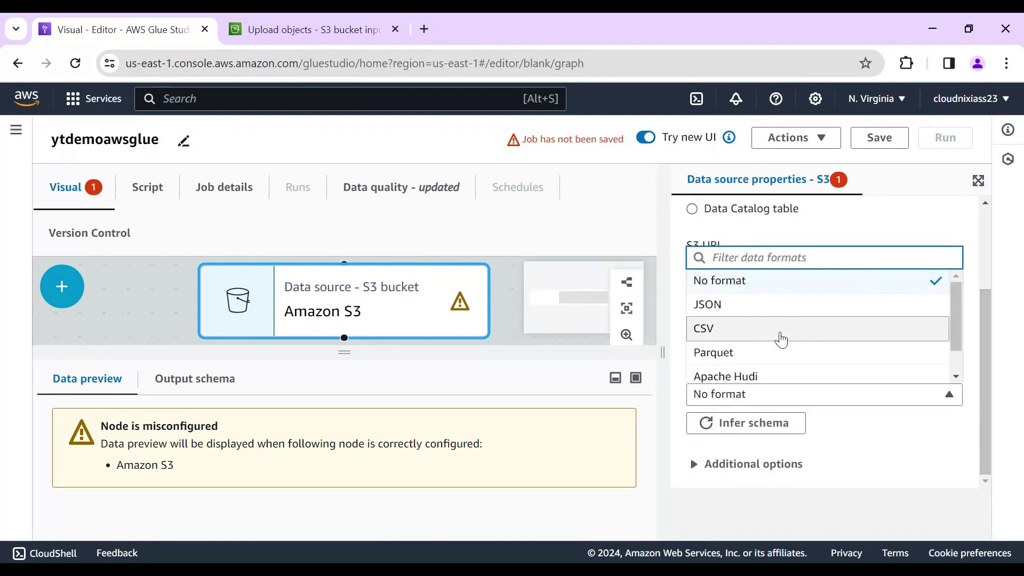
left_click(736, 329)
left_click_drag(988, 316, 987, 362)
left_click(814, 327)
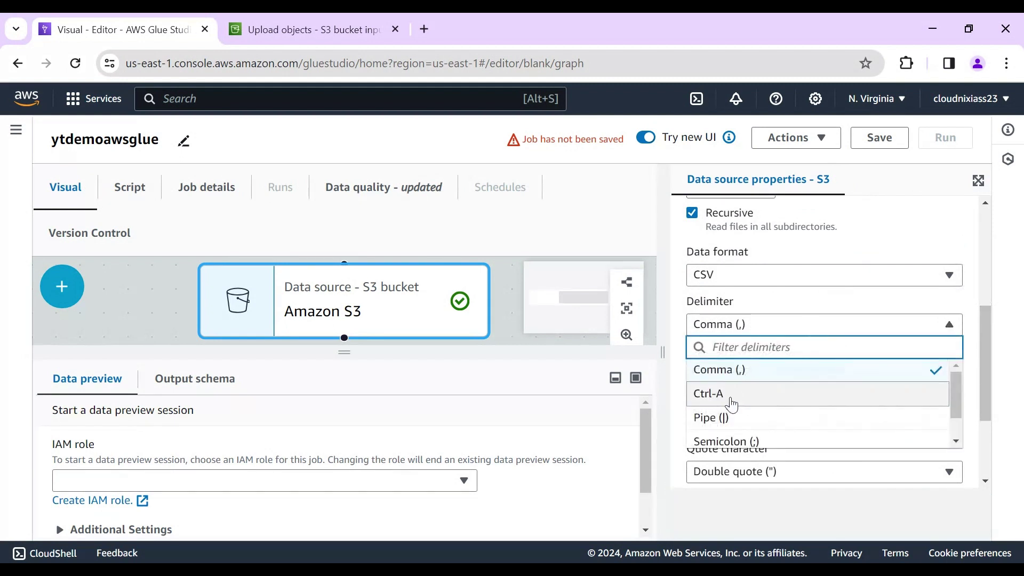
left_click(749, 440)
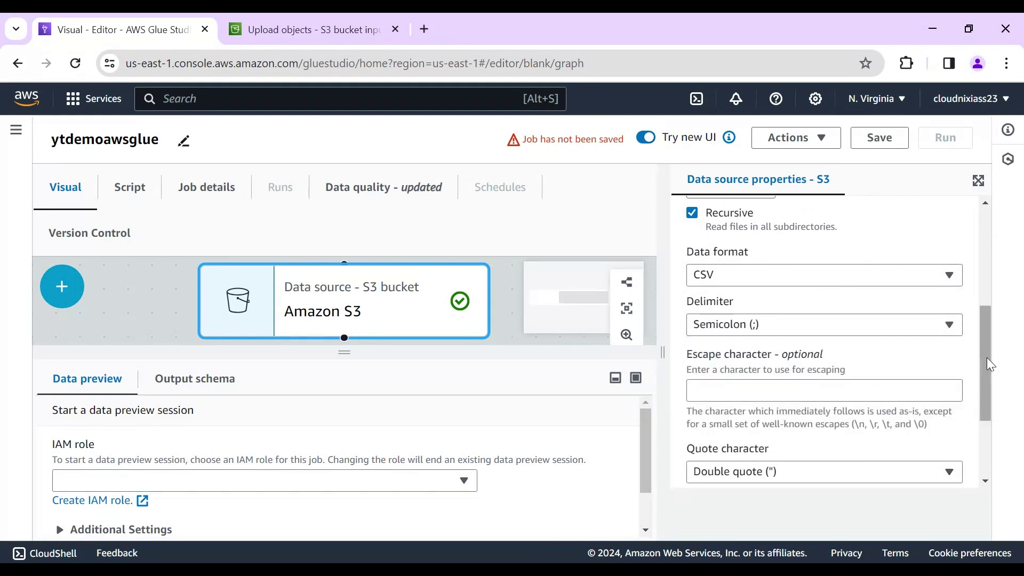
left_click_drag(989, 343, 1008, 437)
scroll(893, 254, "up", 10)
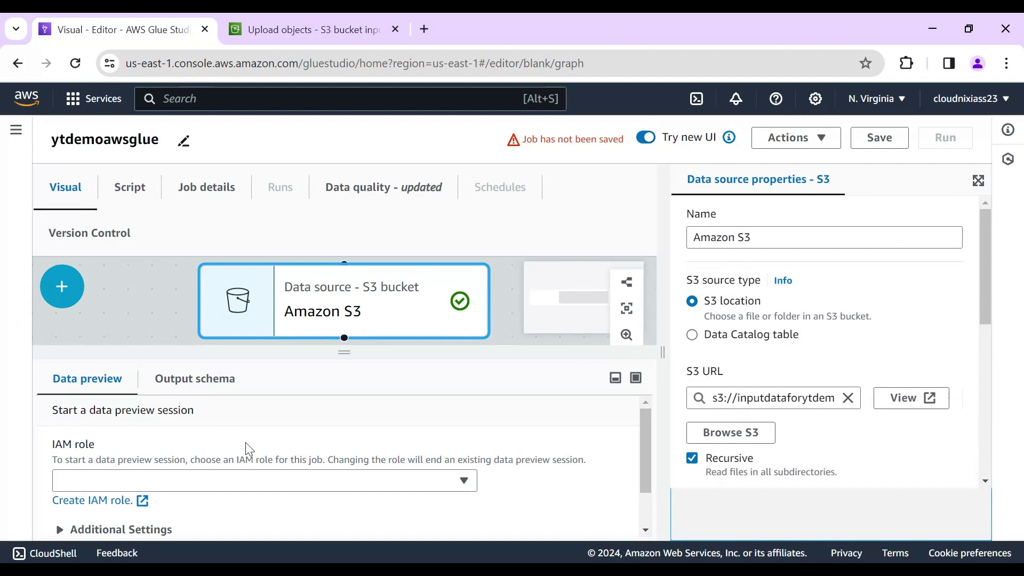
Step: Choose the ytdemoawsgluerole IAM role and start a data preview session for the source node
left_click(137, 481)
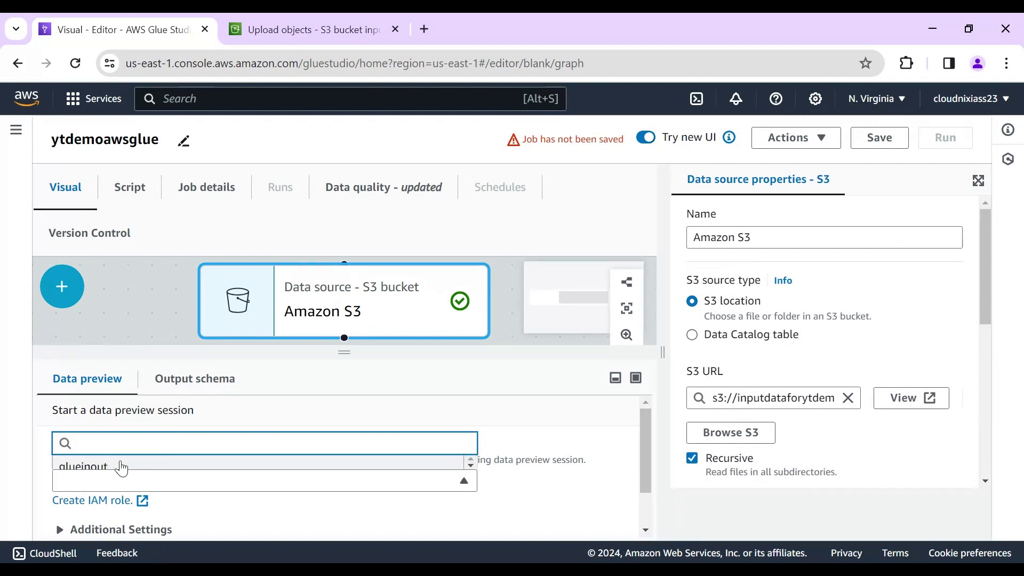
scroll(125, 469, "down", 1)
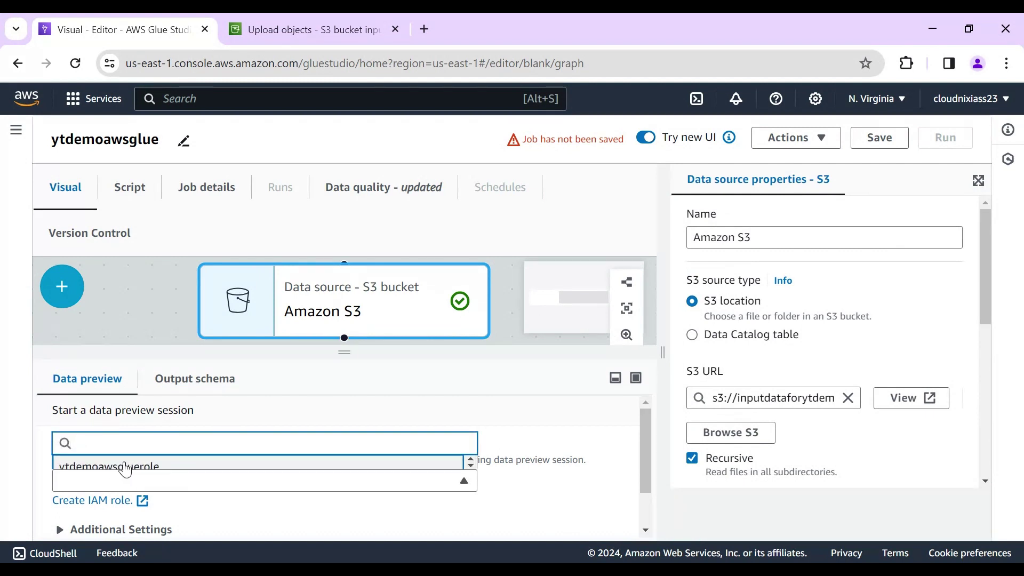
left_click(134, 467)
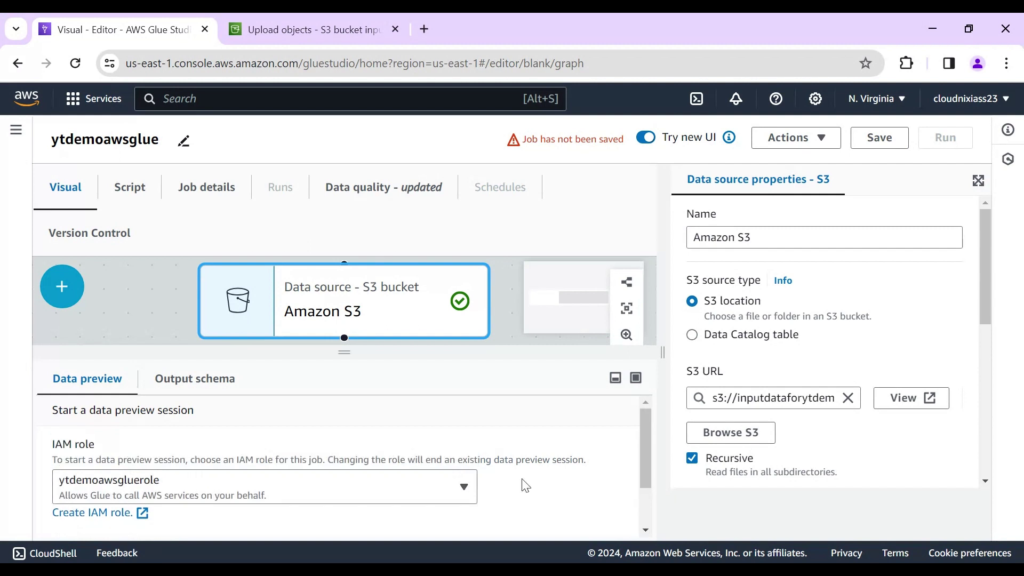
left_click_drag(647, 436, 648, 497)
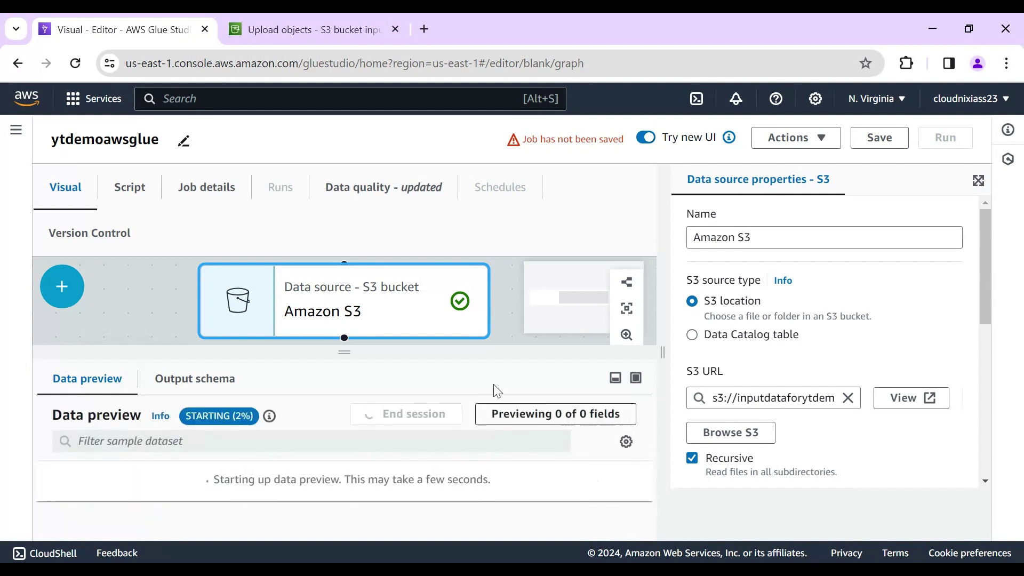
Step: Enlarge the data preview area and examine the column headings and rows of the employee data
left_click_drag(345, 351, 346, 314)
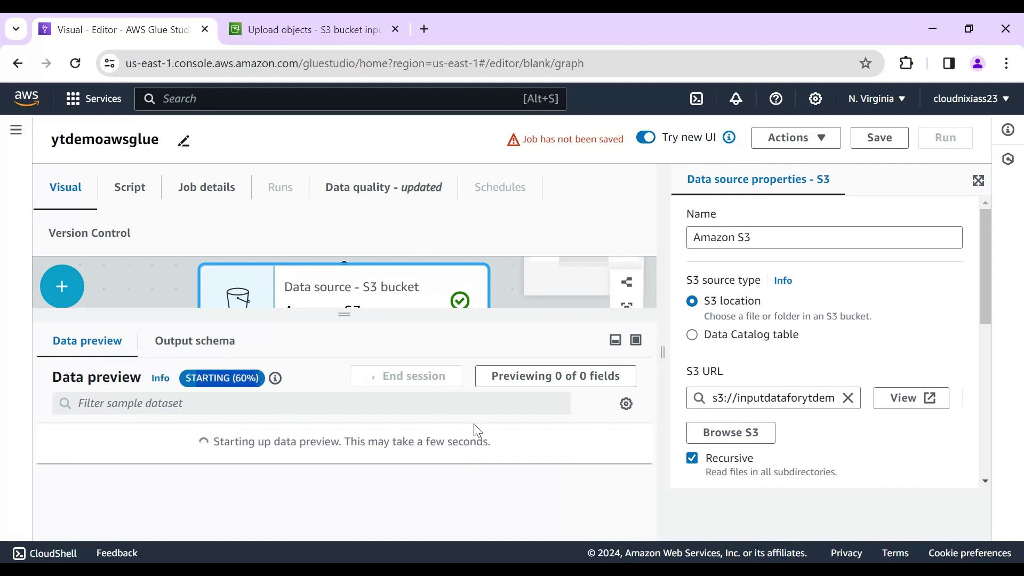
left_click_drag(519, 450, 211, 442)
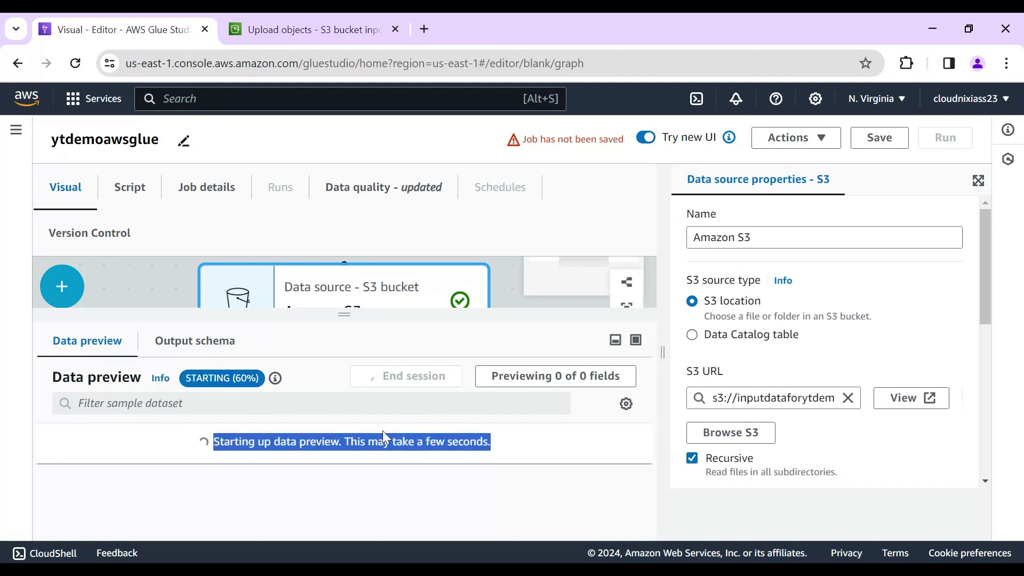
left_click(566, 464)
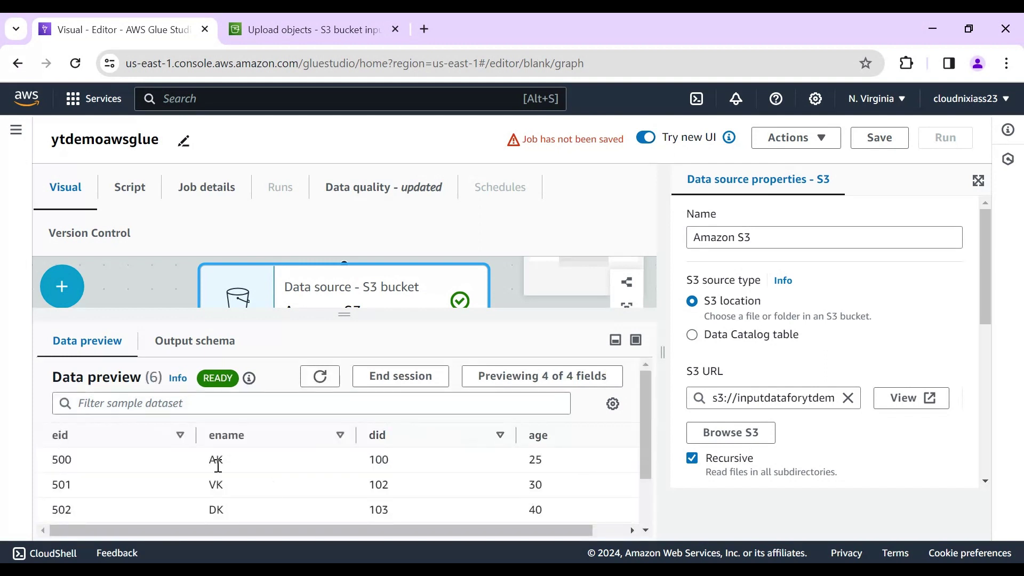
left_click_drag(48, 436, 580, 448)
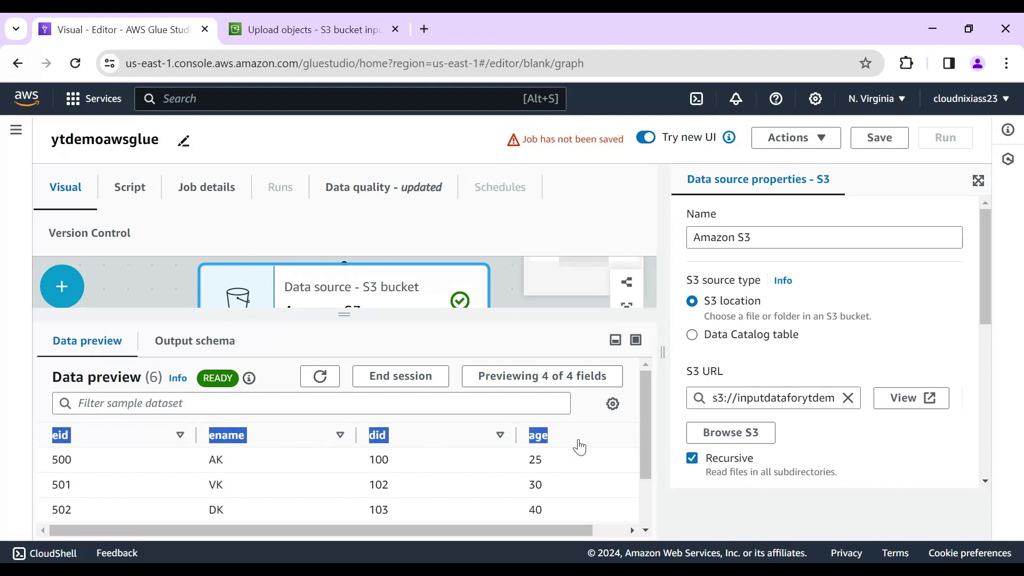
left_click_drag(647, 433, 651, 392)
left_click(300, 458)
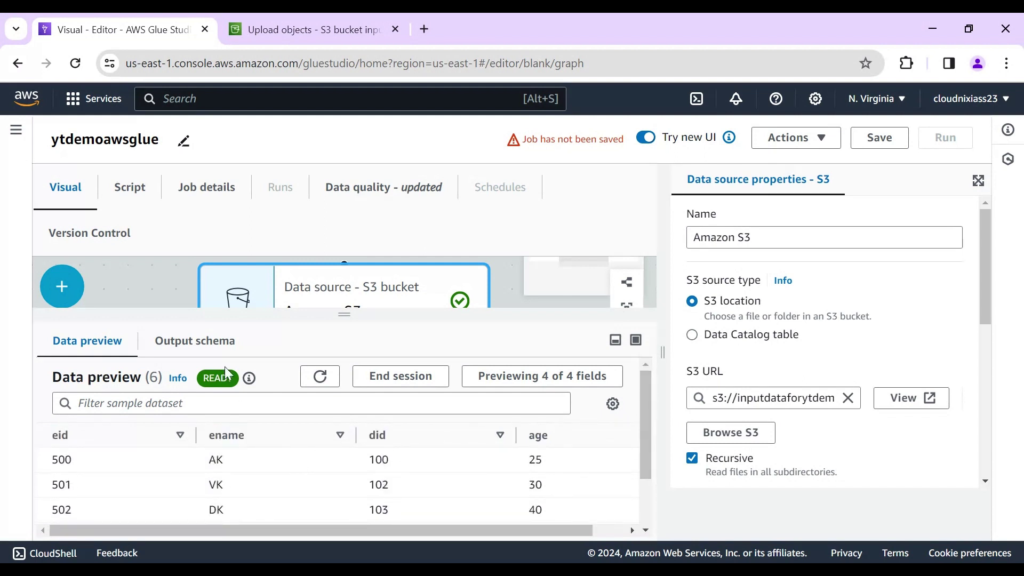
Step: Examine the keys and data types in the source node's output schema, and enlarge the job canvas again
left_click(179, 343)
left_click_drag(65, 458, 375, 536)
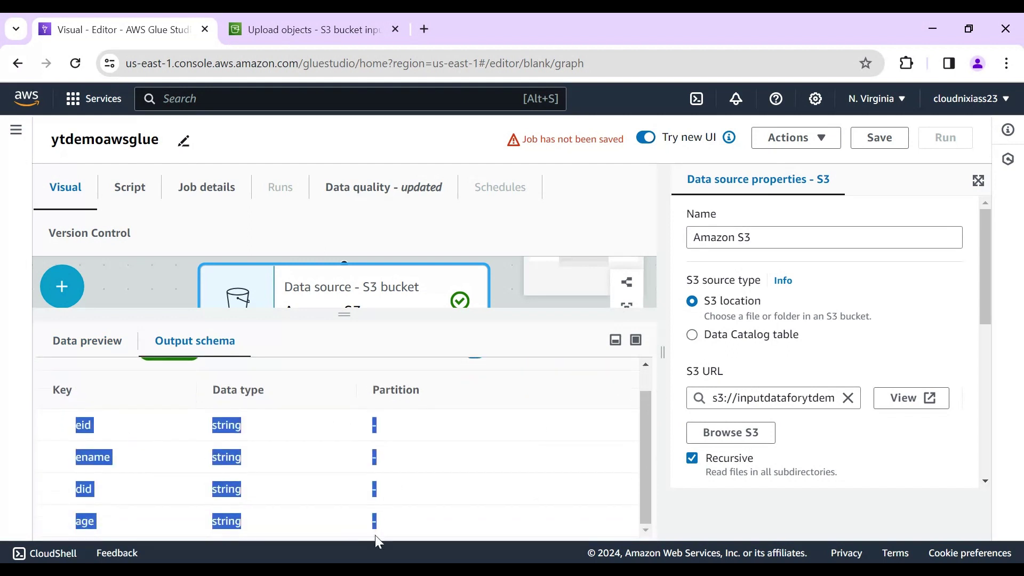
left_click(520, 460)
left_click_drag(345, 315, 350, 451)
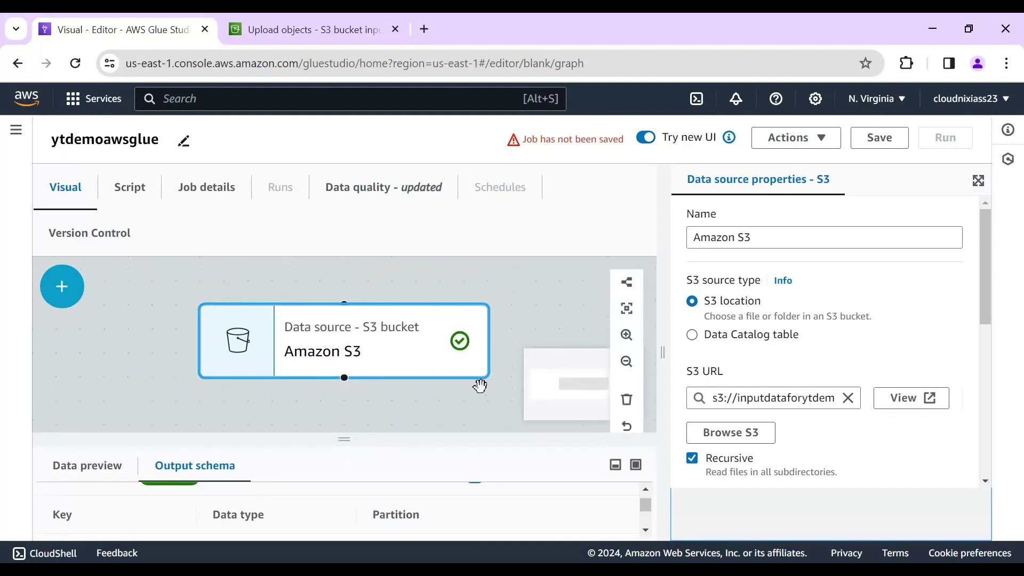
Step: Add a Change Schema transform node fed by the Amazon S3 source node
left_click(63, 288)
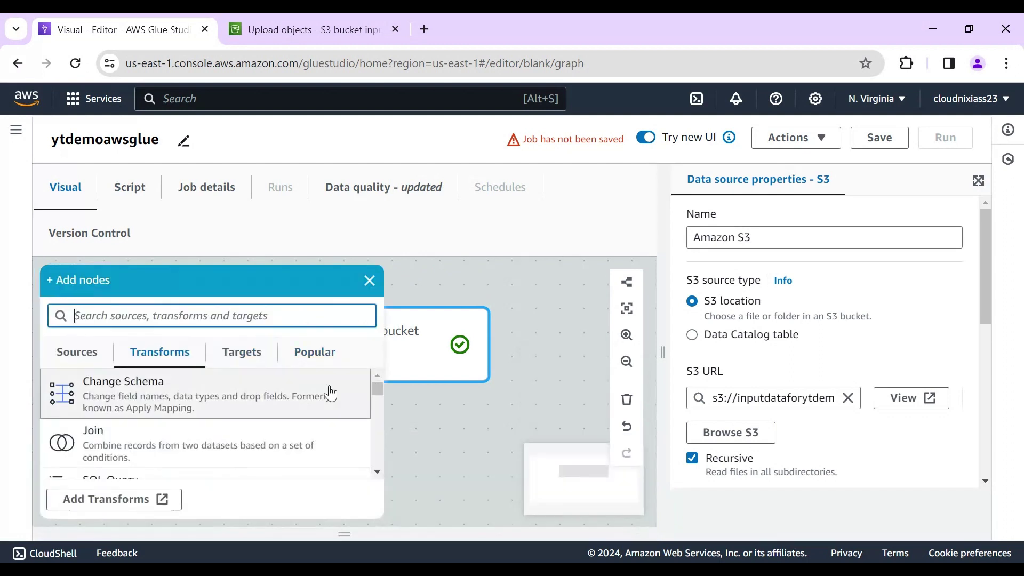
left_click(169, 353)
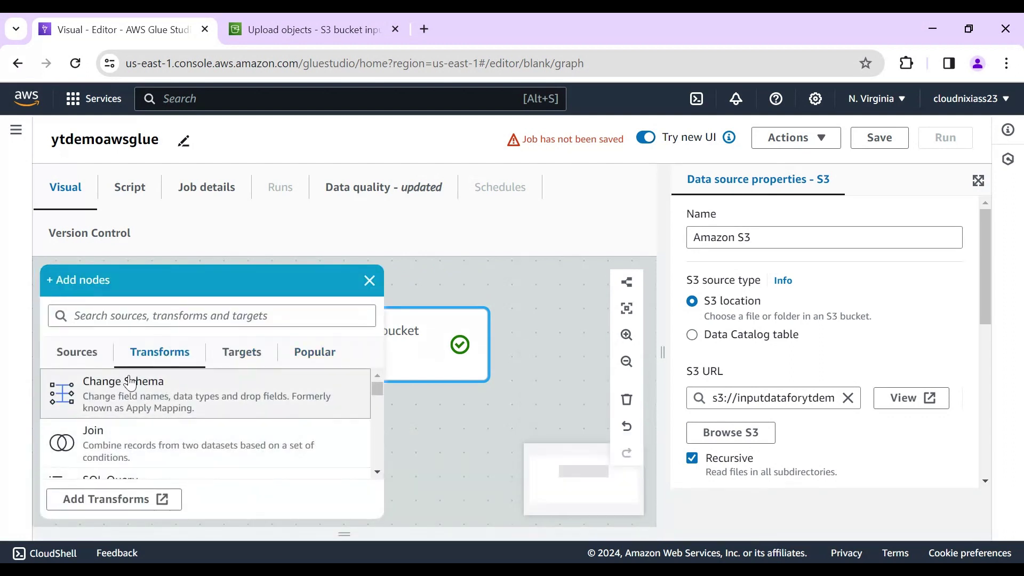
left_click(122, 393)
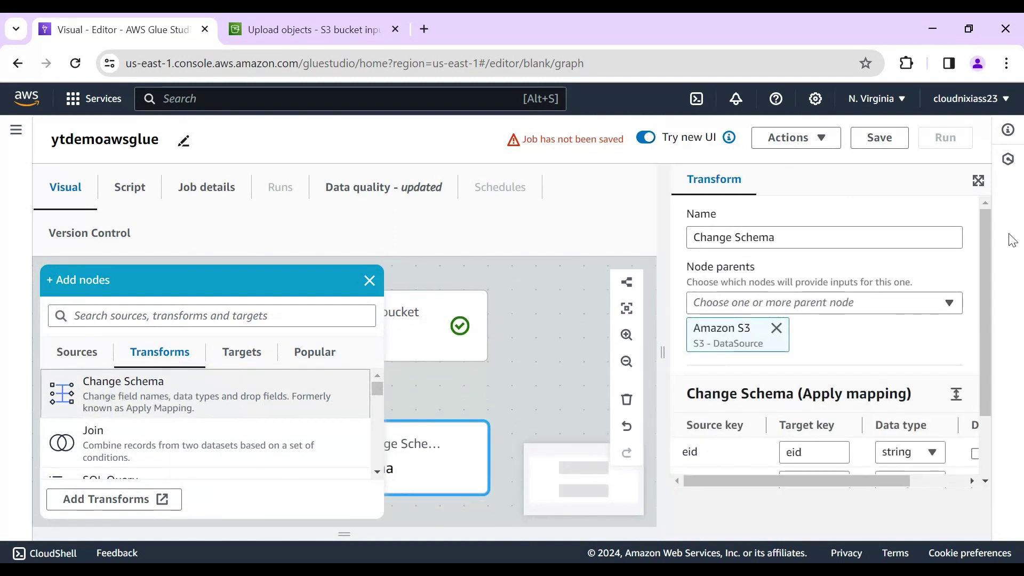
Step: Rename the target key of the eid field to empid in the Change Schema mapping
left_click_drag(987, 235, 988, 319)
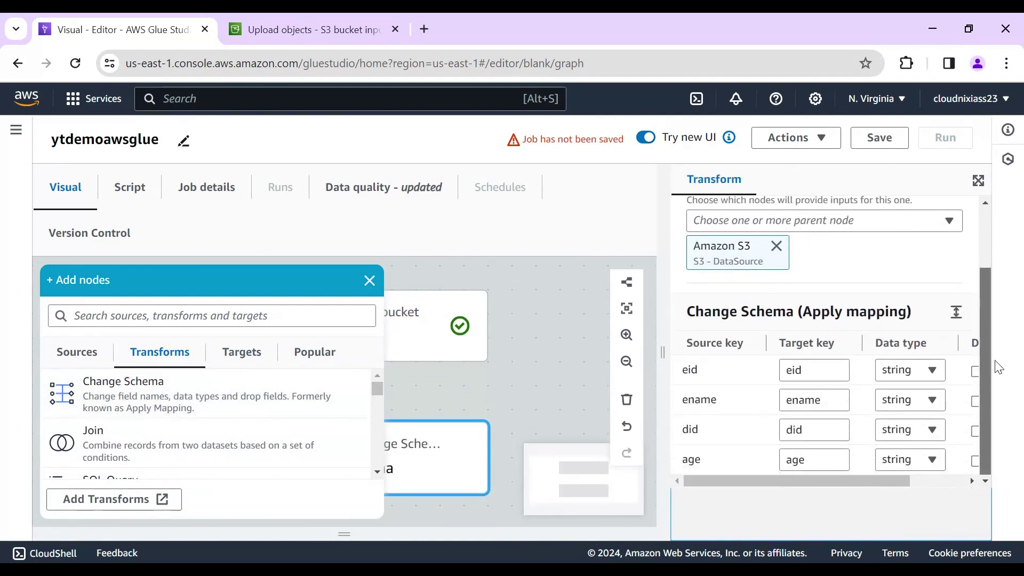
left_click(794, 370)
type("mp")
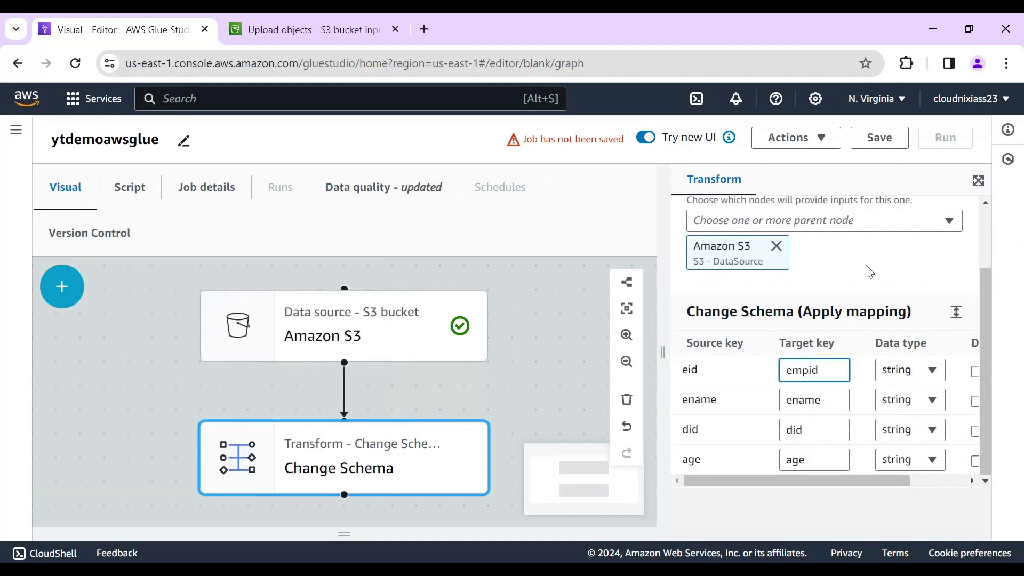
Step: Confirm empid as the target key for eid and change the ename target key to empname in the Change Schema mapping
left_click(914, 260)
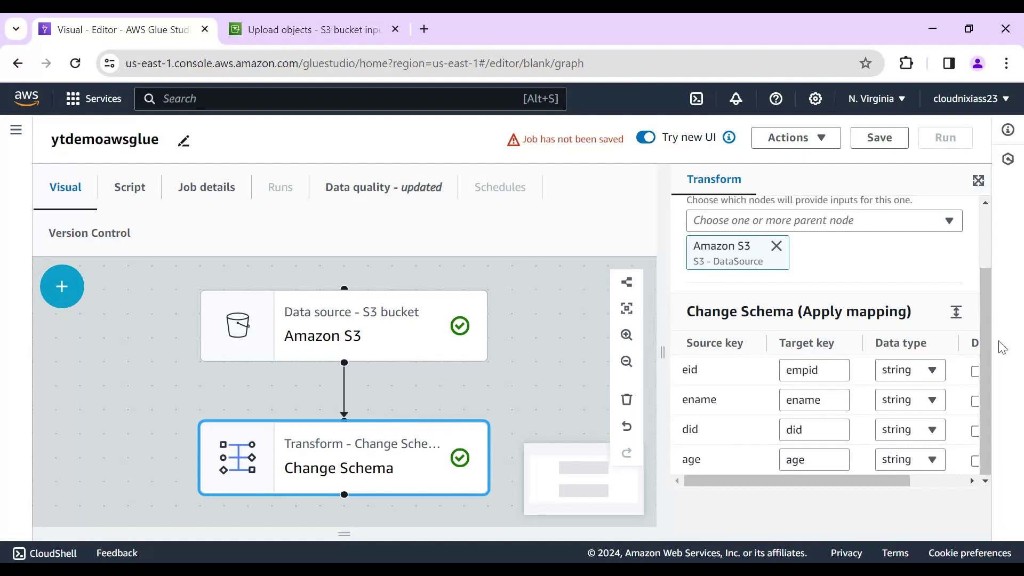
left_click(983, 335)
left_click(791, 400)
type("mp")
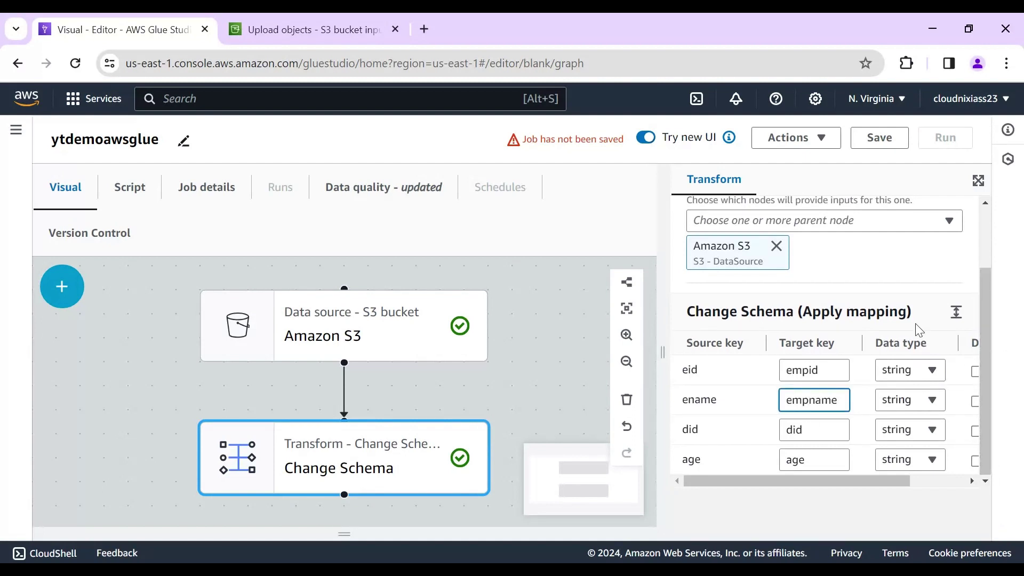
left_click(932, 274)
left_click(985, 373)
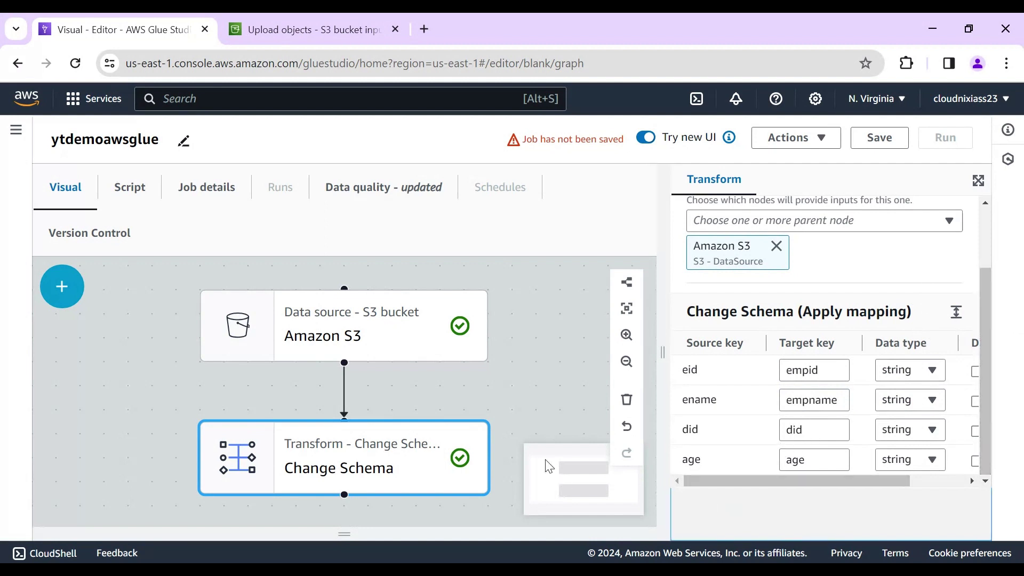
Step: Enlarge the output schema of the Change Schema node and check the renamed keys
left_click(374, 465)
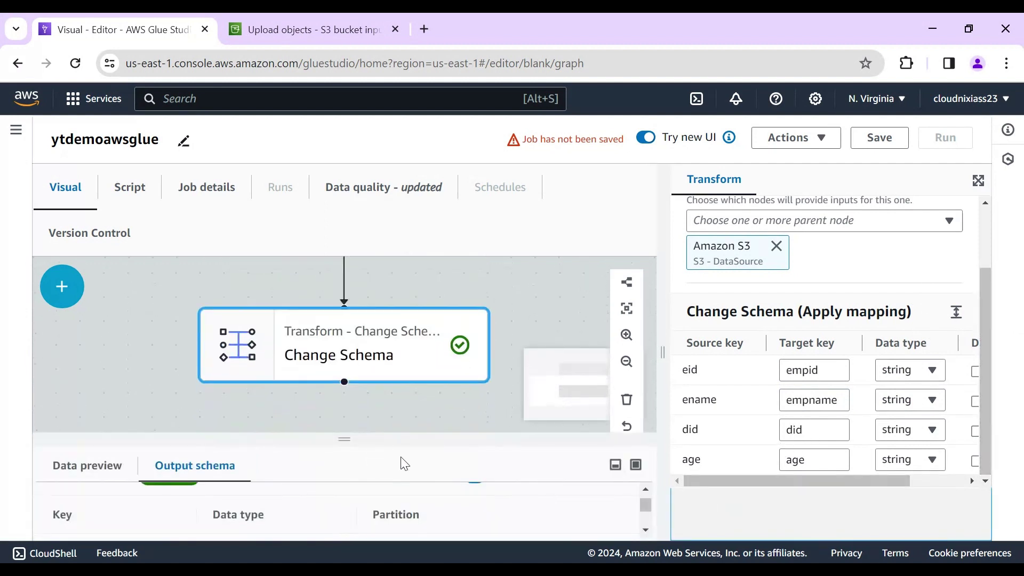
left_click_drag(345, 439, 360, 292)
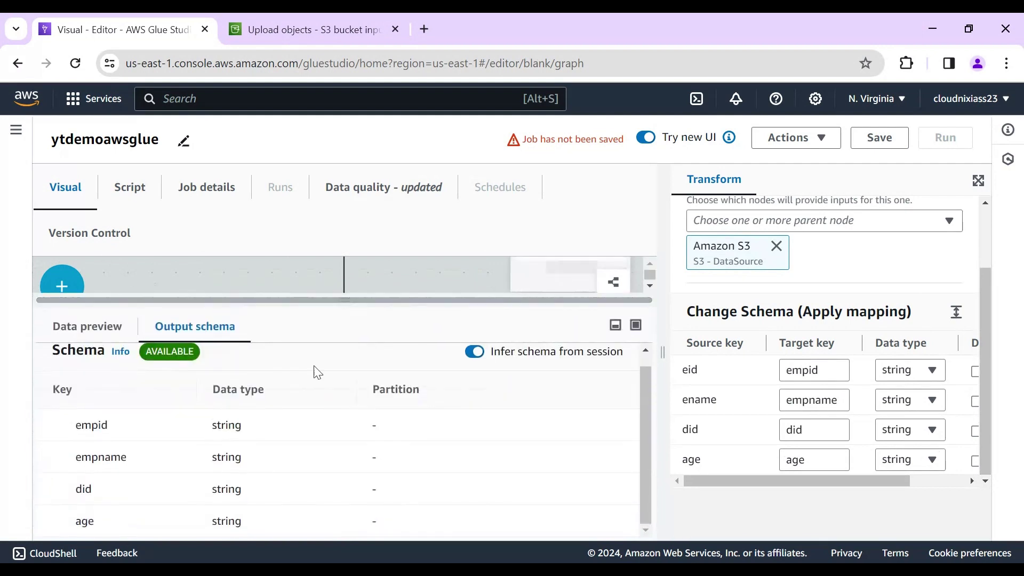
left_click_drag(78, 425, 119, 425)
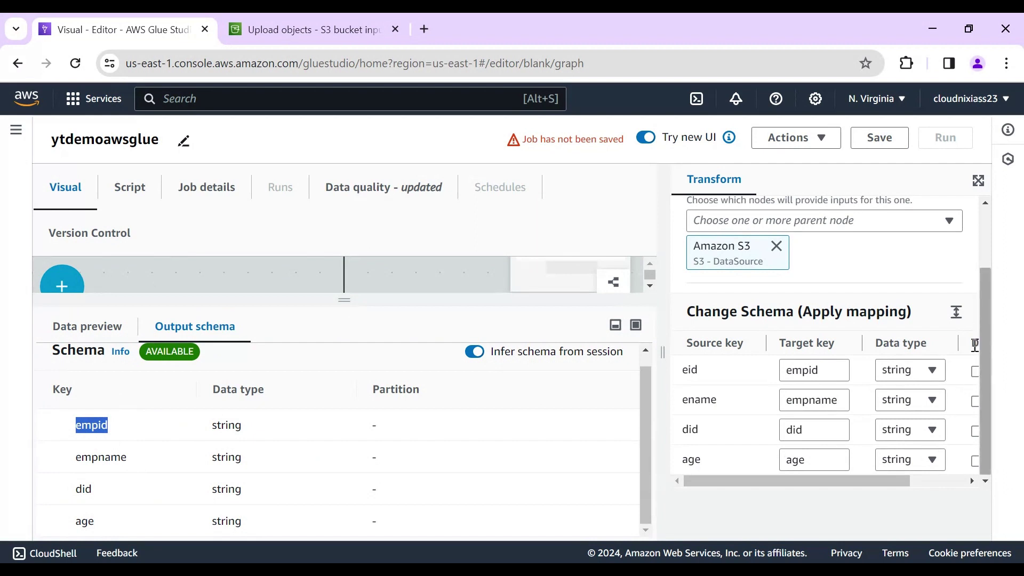
left_click(990, 322)
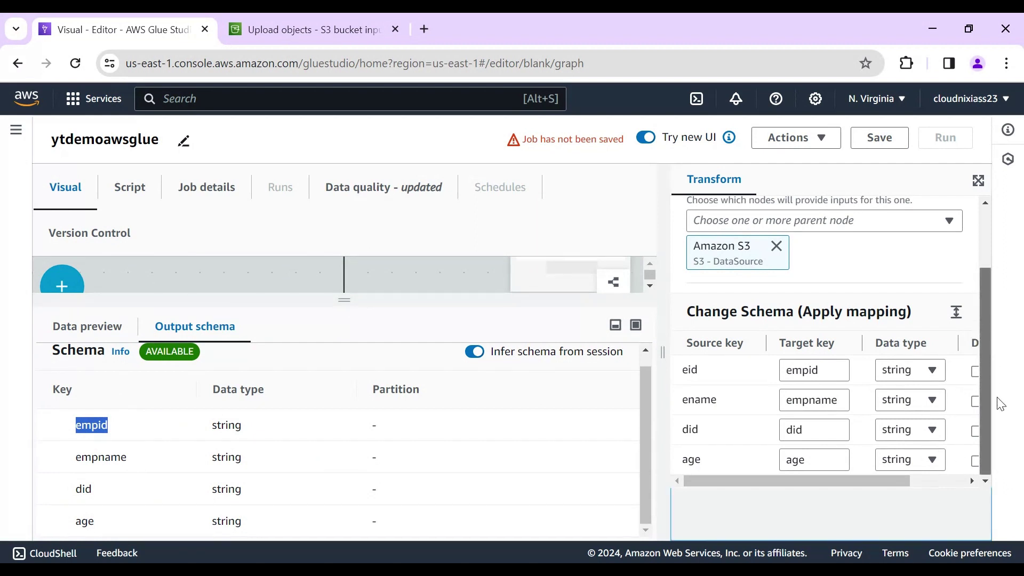
left_click_drag(814, 480, 710, 472)
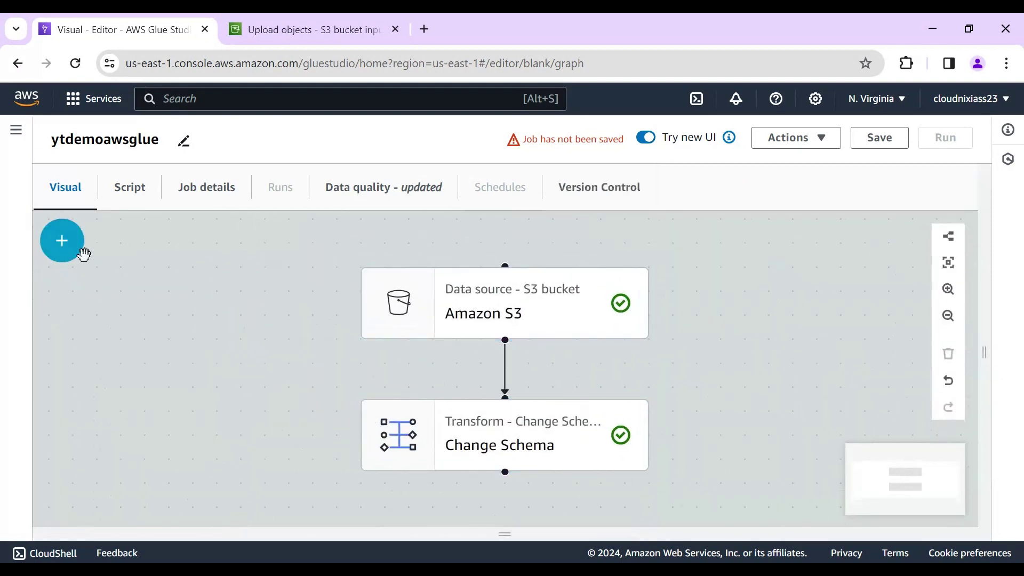
Step: Add a Drop Fields transform node to the job graph and show its properties
left_click(64, 247)
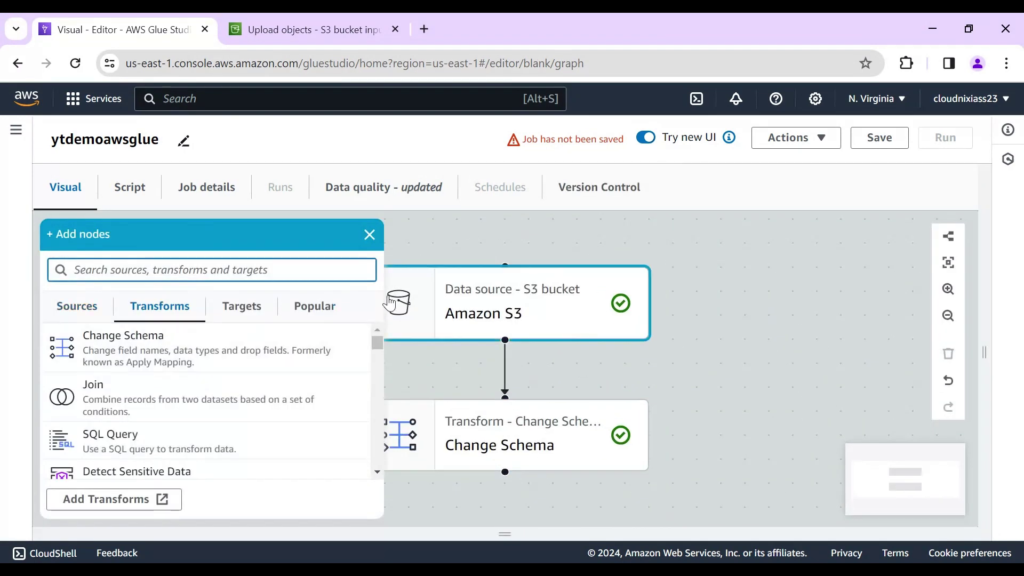
left_click_drag(377, 344, 381, 366)
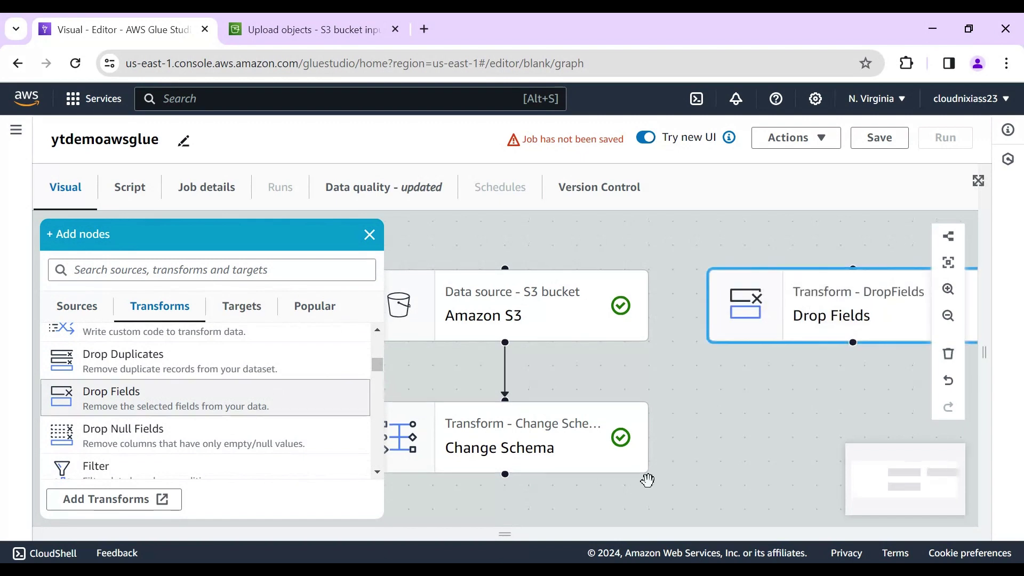
left_click(839, 377)
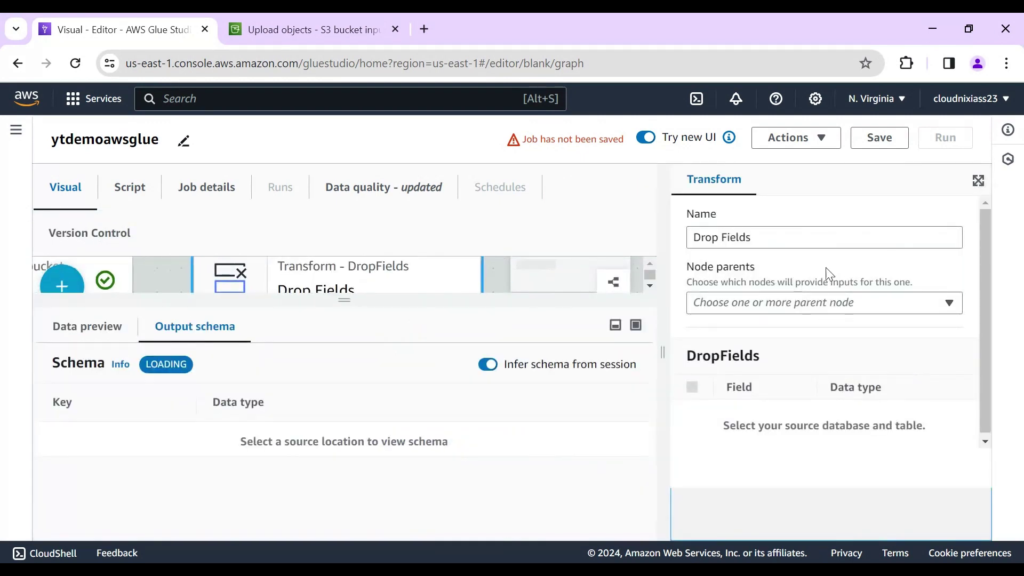
Step: Set Change Schema as the parent of the Drop Fields node and select the age field for removal
left_click(848, 303)
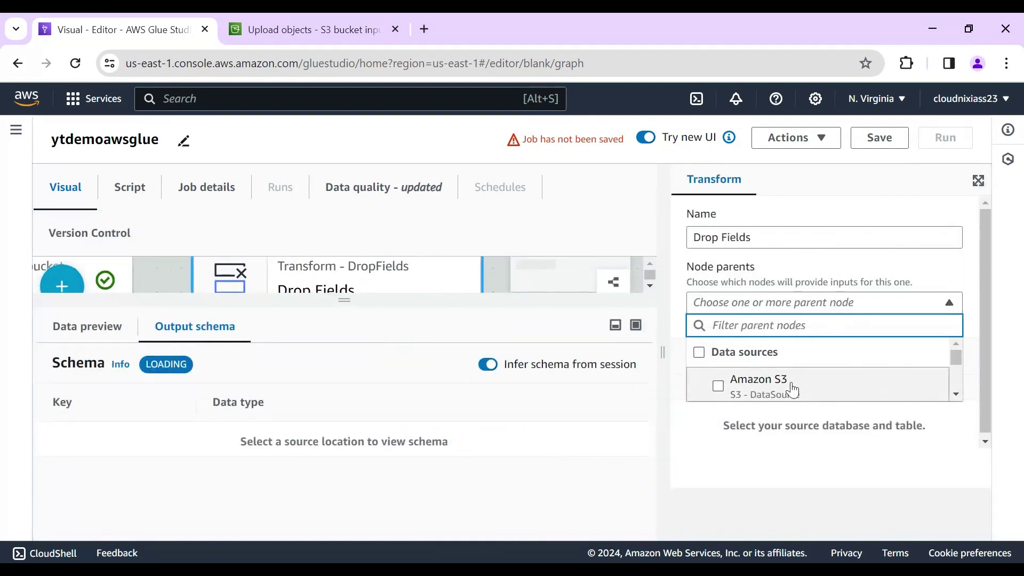
scroll(956, 398, "down", 1)
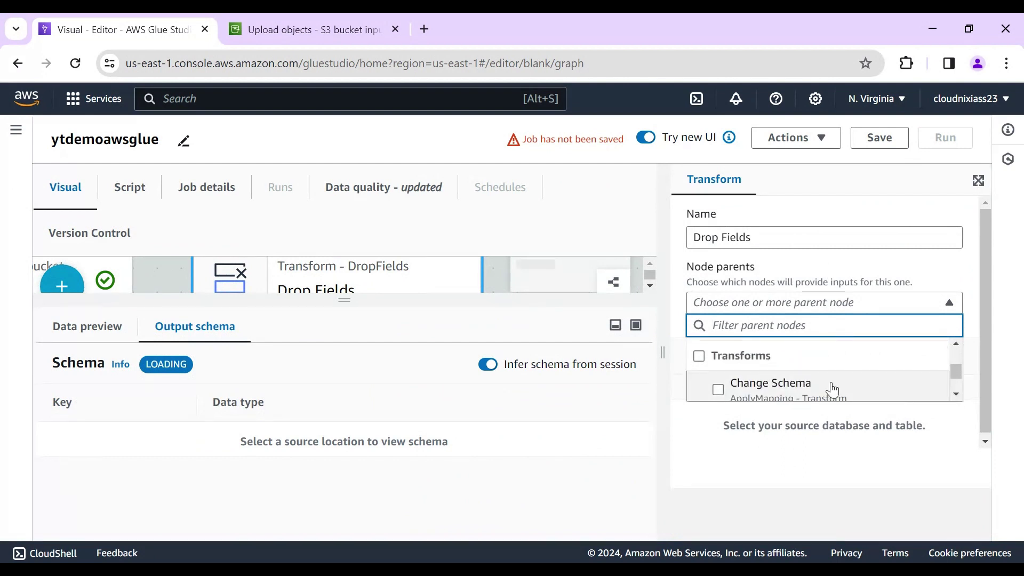
left_click(719, 390)
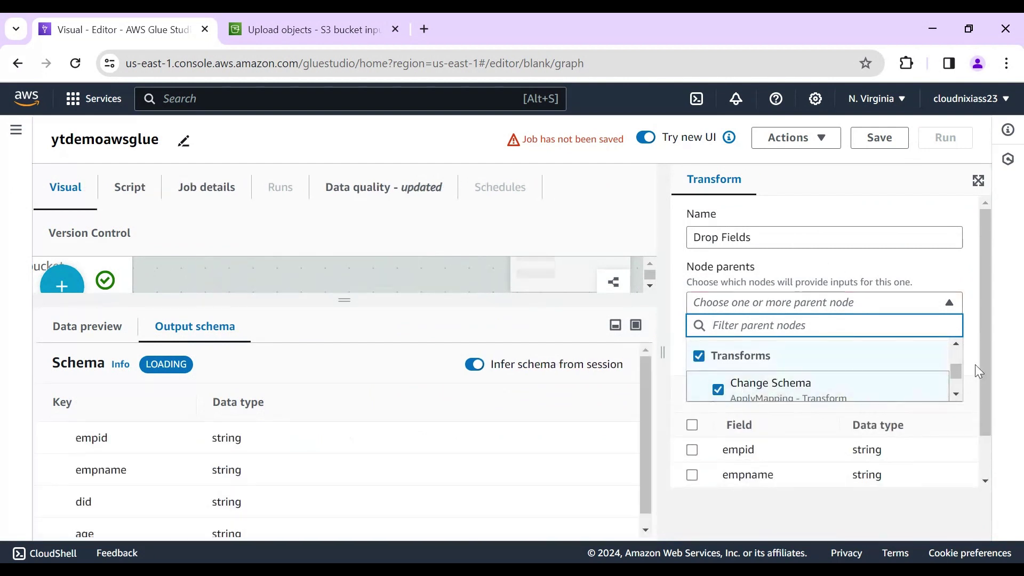
left_click_drag(990, 335, 989, 444)
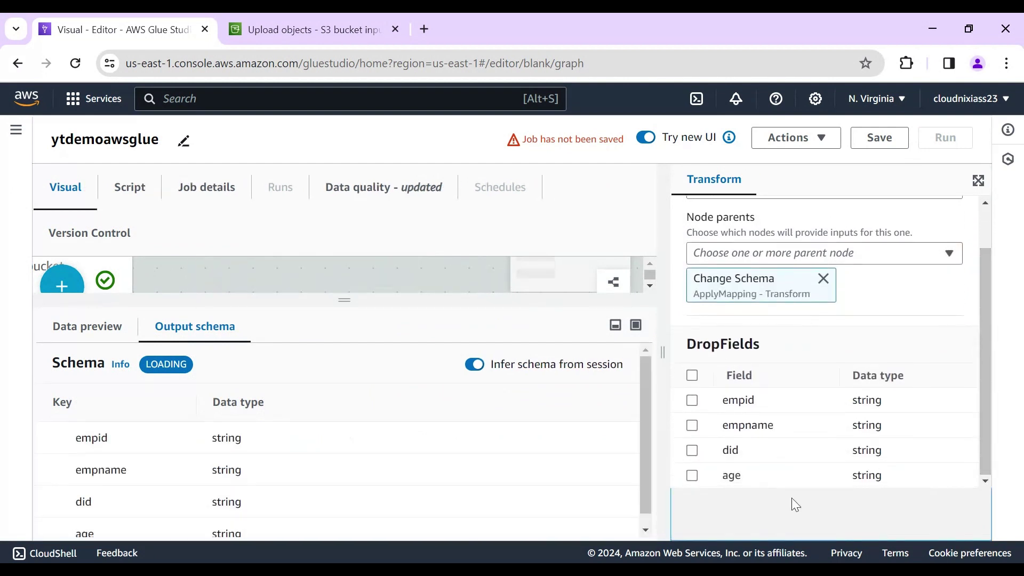
left_click(692, 476)
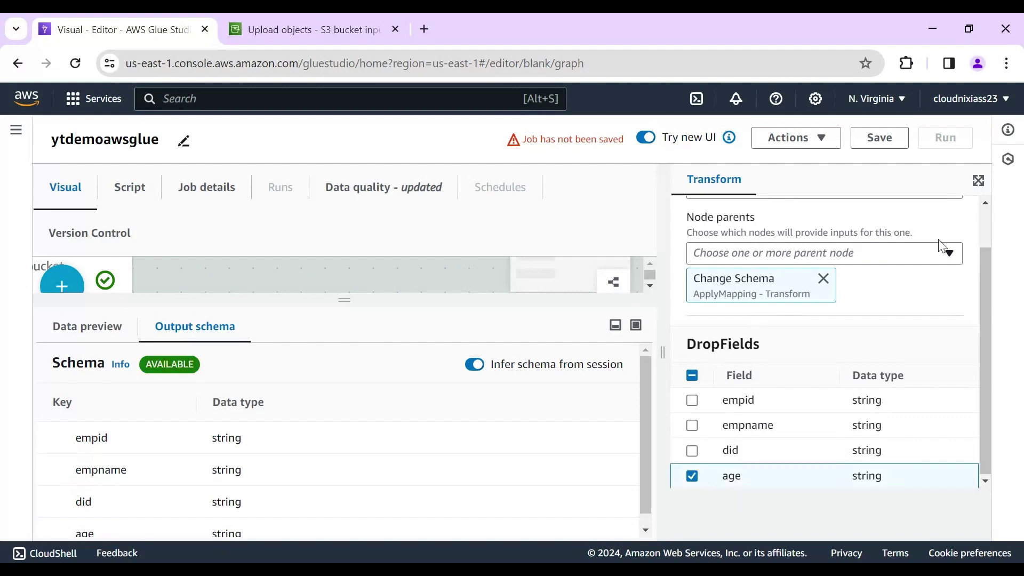
Step: Check the output schema and the data preview of the Drop Fields node
left_click(231, 276)
left_click(474, 505)
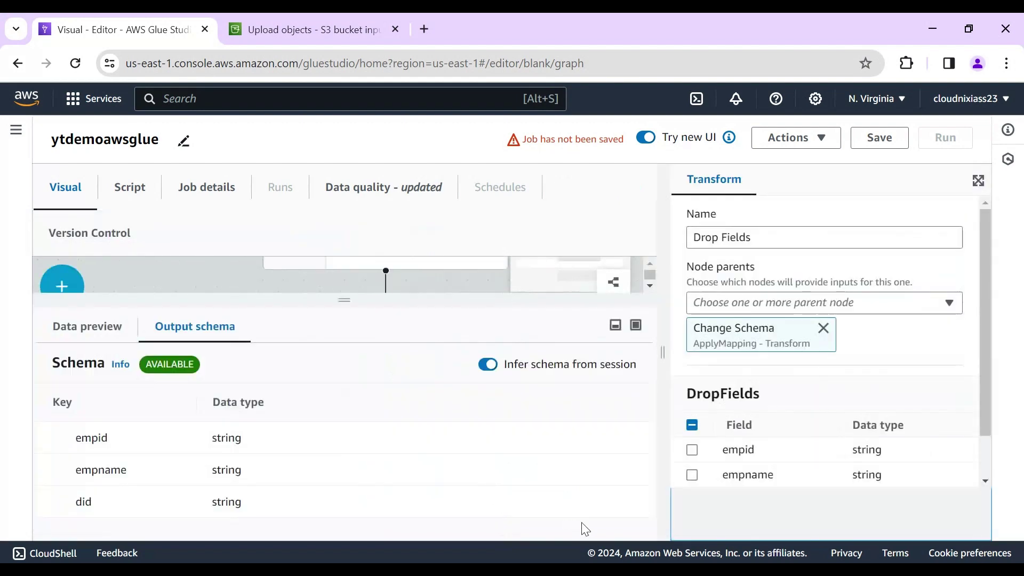
left_click_drag(74, 439, 325, 500)
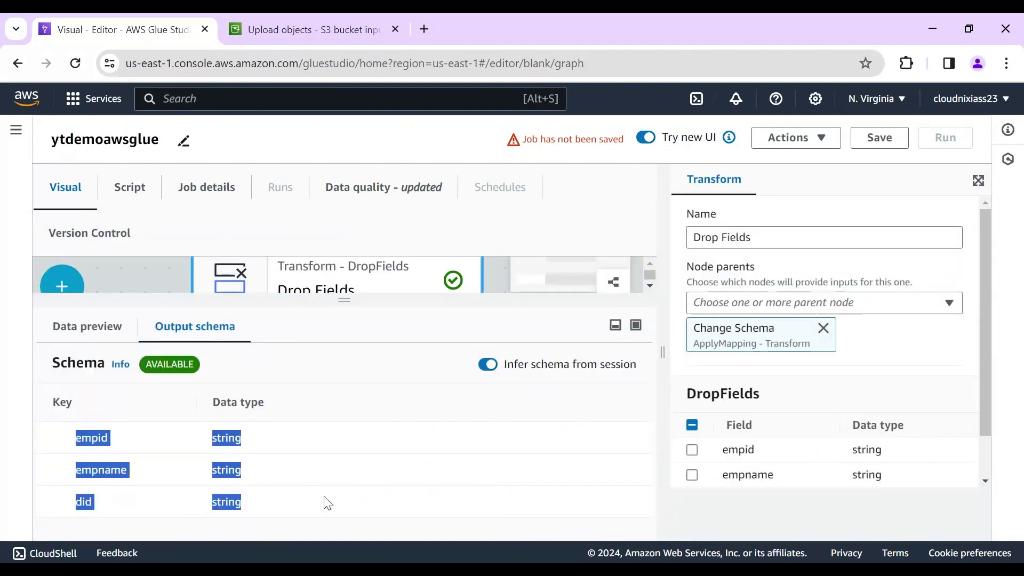
left_click(328, 500)
left_click(81, 334)
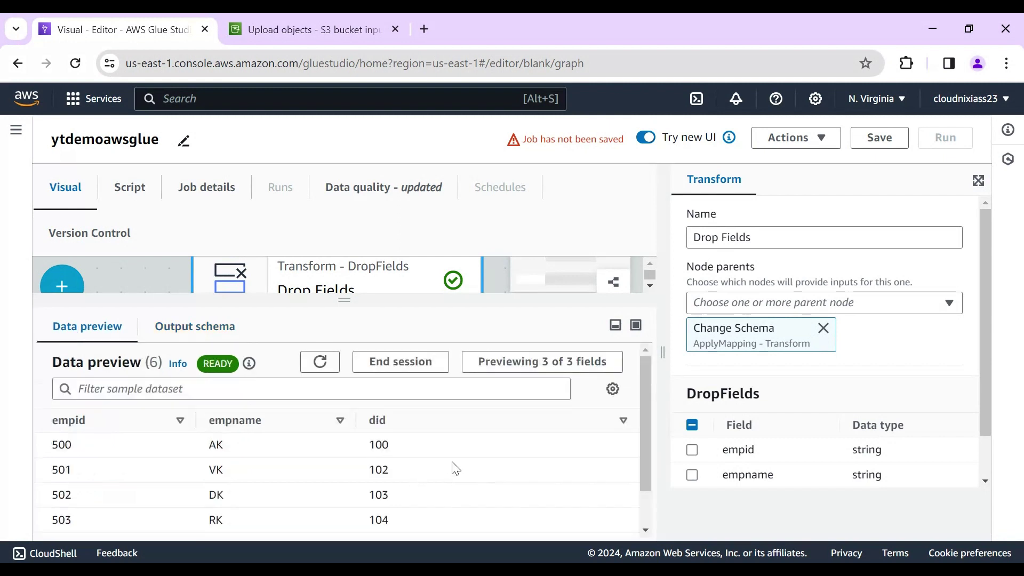
Step: Save the ytdemoawsglue job and dismiss the update notification
left_click(144, 279)
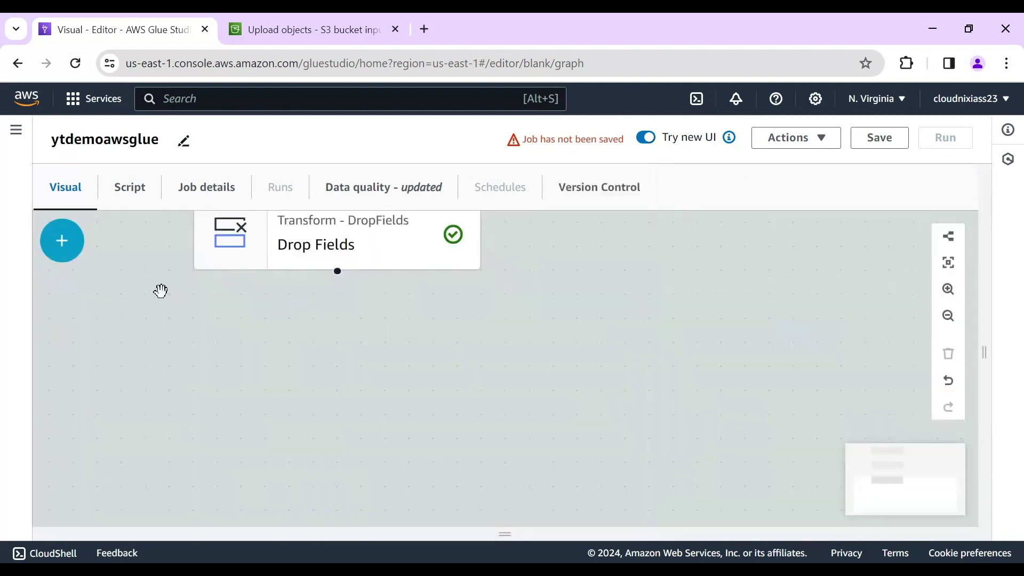
left_click(555, 373)
left_click(551, 489)
left_click(542, 271)
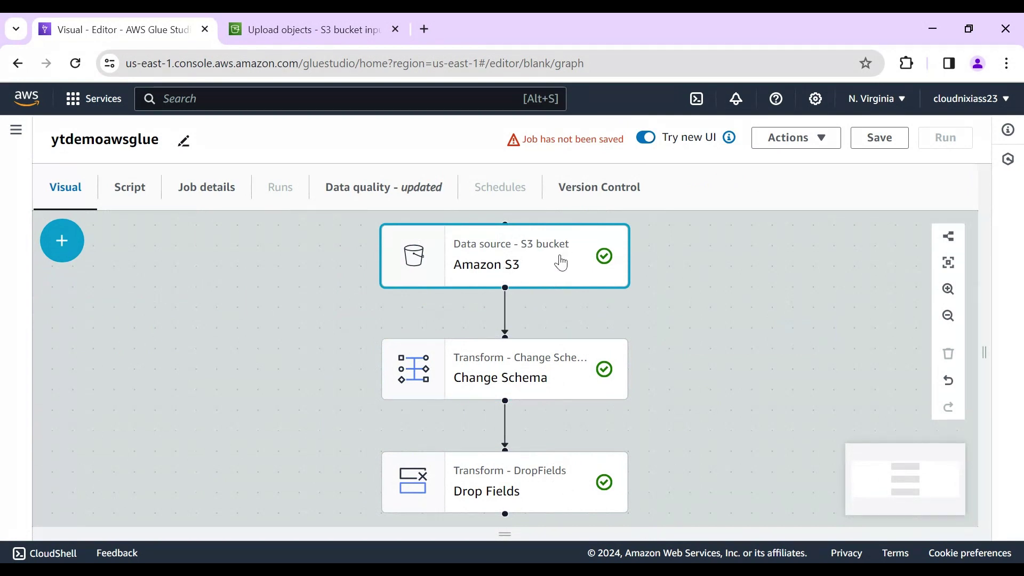
left_click(472, 370)
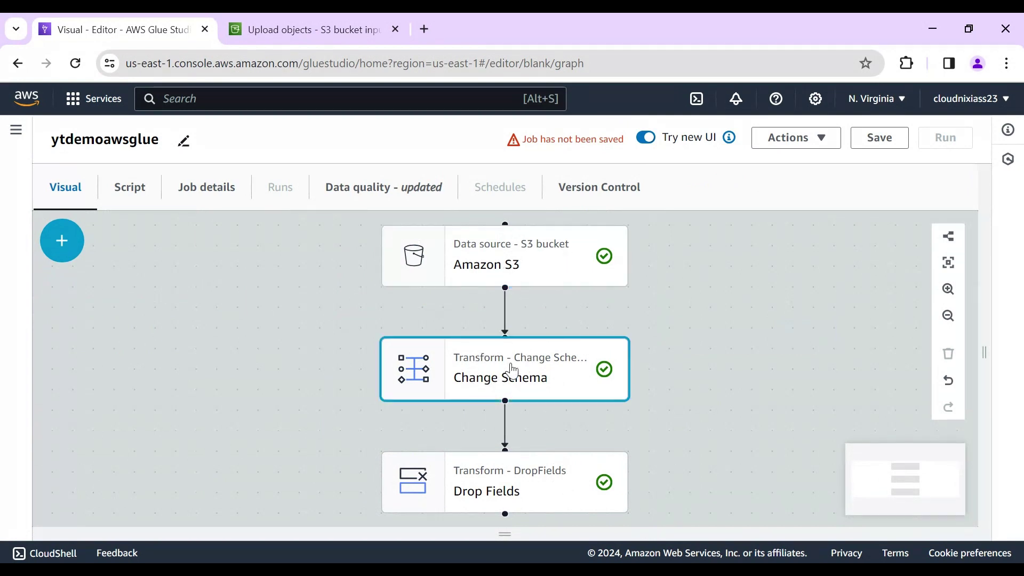
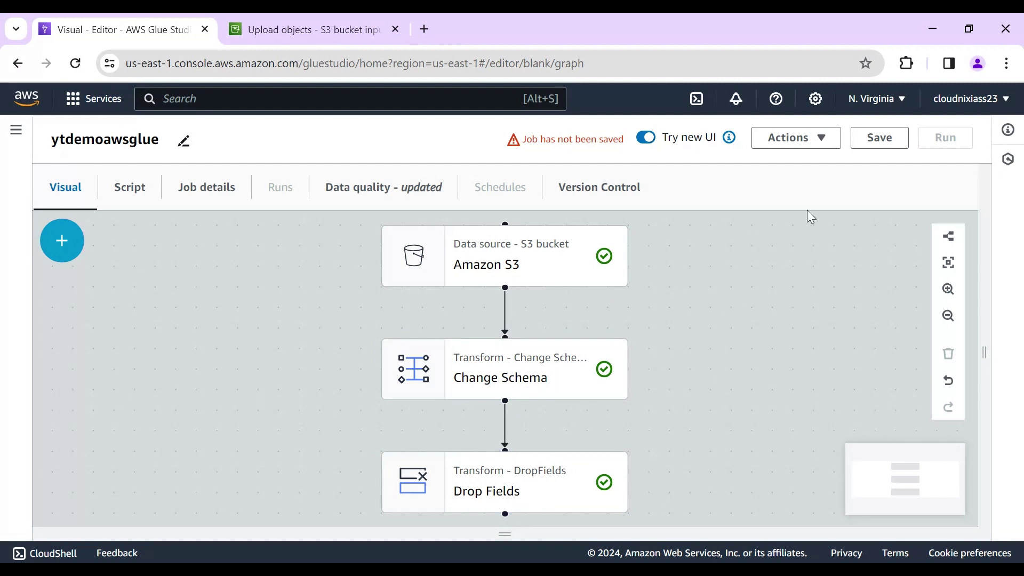
left_click(875, 146)
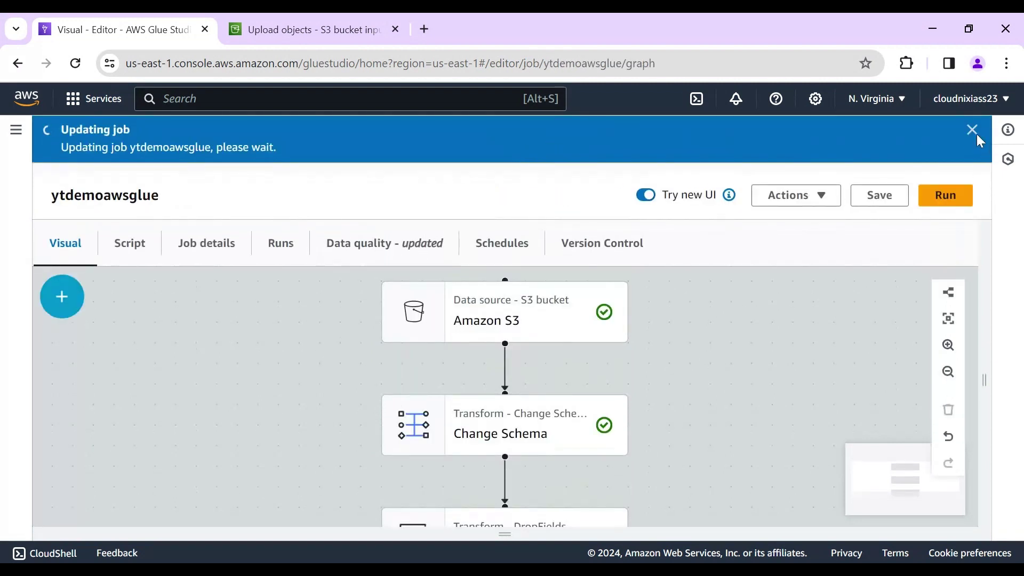
left_click(972, 130)
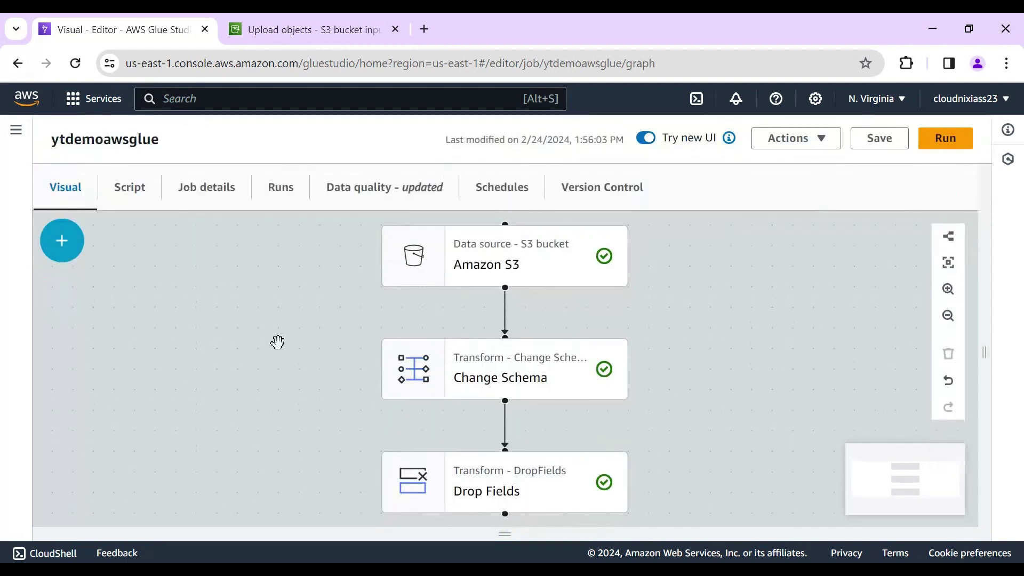
Step: Add a second Amazon S3 data source node to the job graph and show its properties
left_click(63, 241)
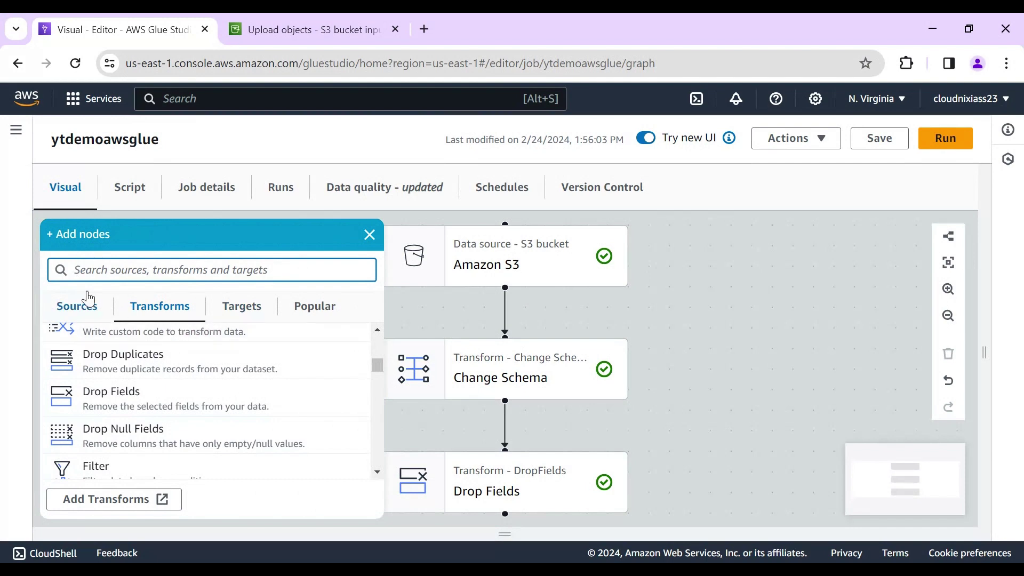
left_click(74, 309)
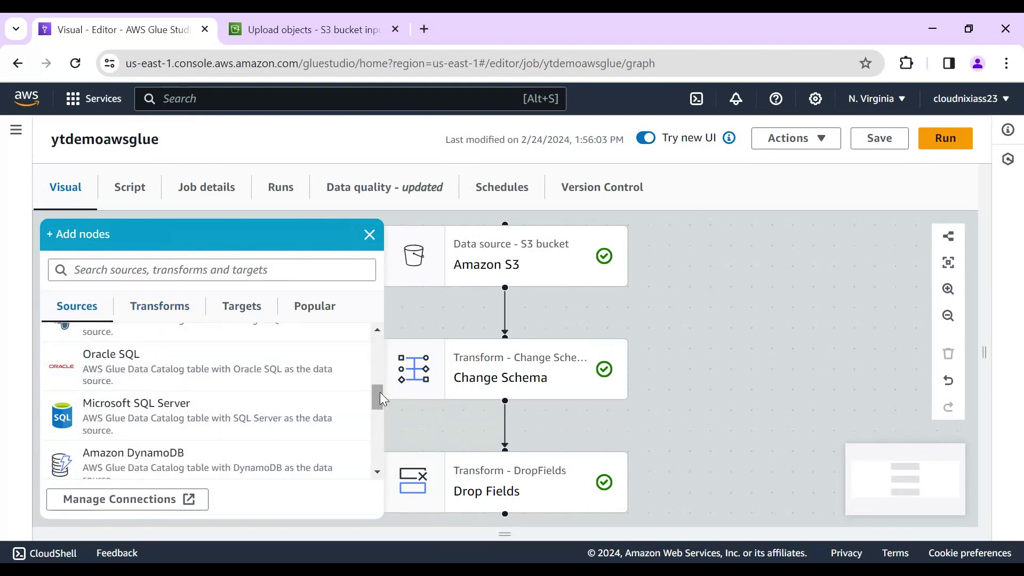
left_click_drag(380, 392, 386, 325)
left_click(110, 380)
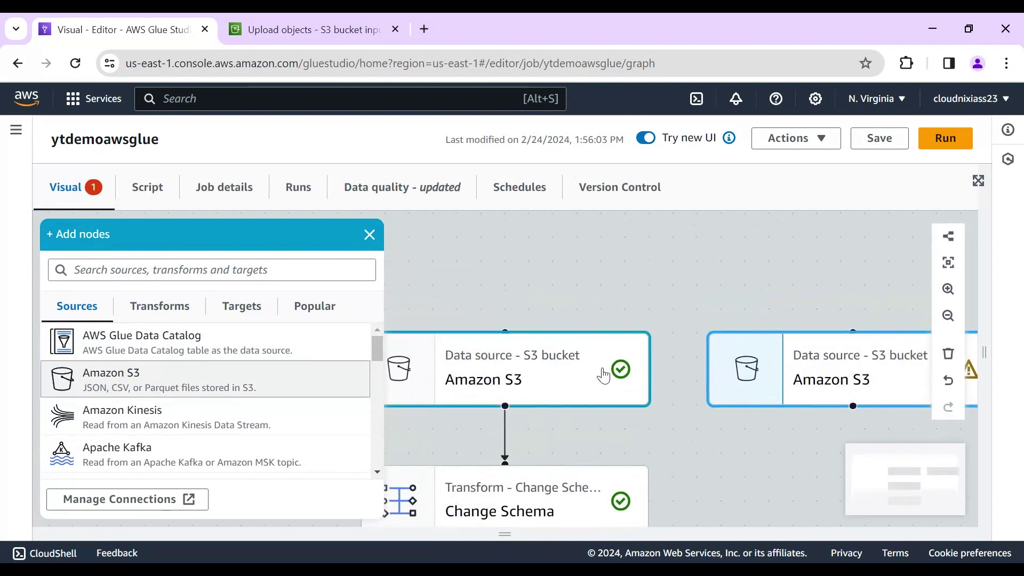
left_click(797, 374)
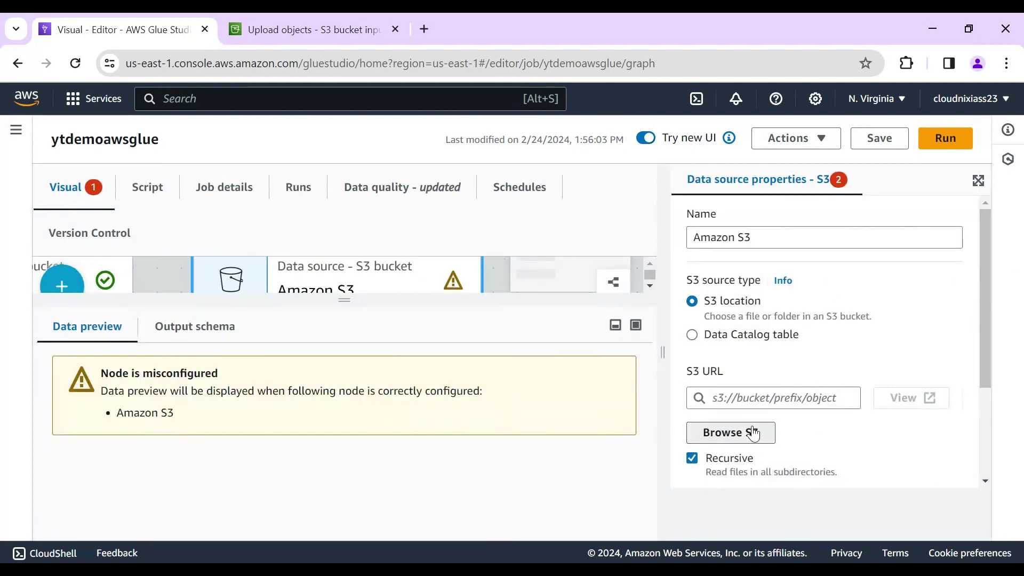
Step: Set the new S3 source's location to departments.csv in the inputdataforytdemoawsglue bucket
left_click(731, 433)
left_click(85, 385)
left_click(136, 386)
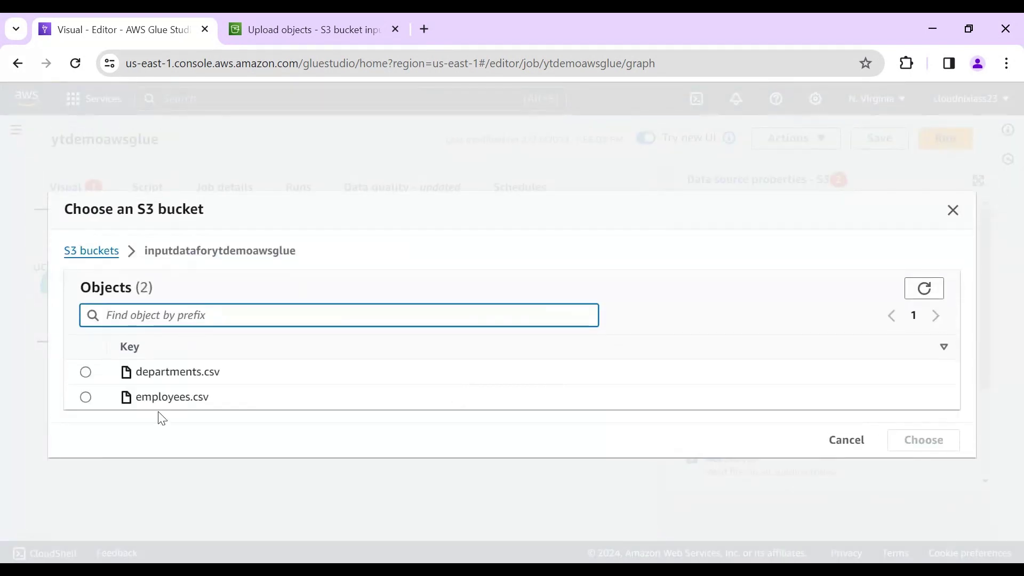
left_click(86, 373)
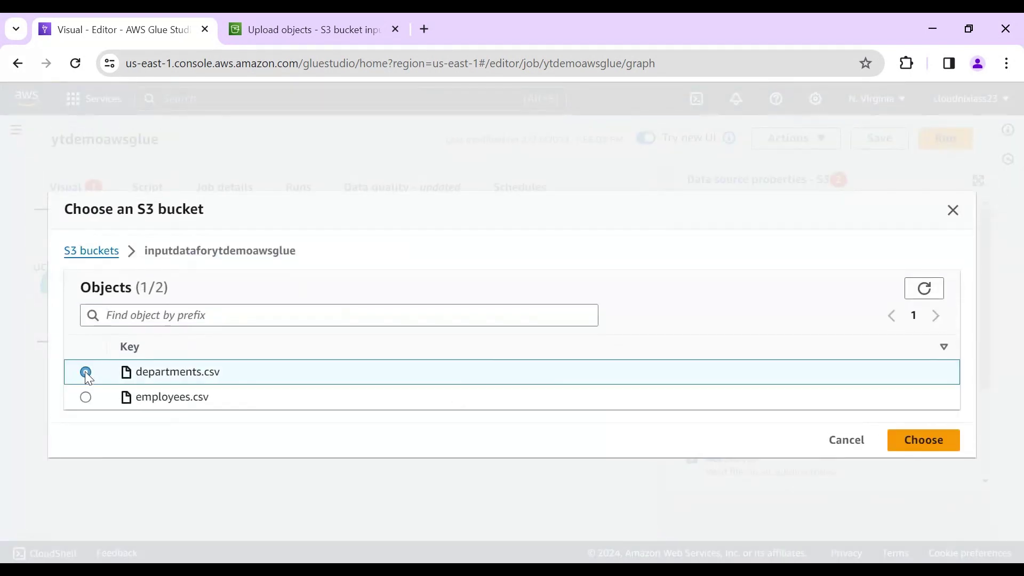
left_click(910, 450)
Step: Set the new S3 source's data format to CSV and its delimiter to Semicolon (;)
left_click_drag(988, 322, 998, 423)
left_click(910, 383)
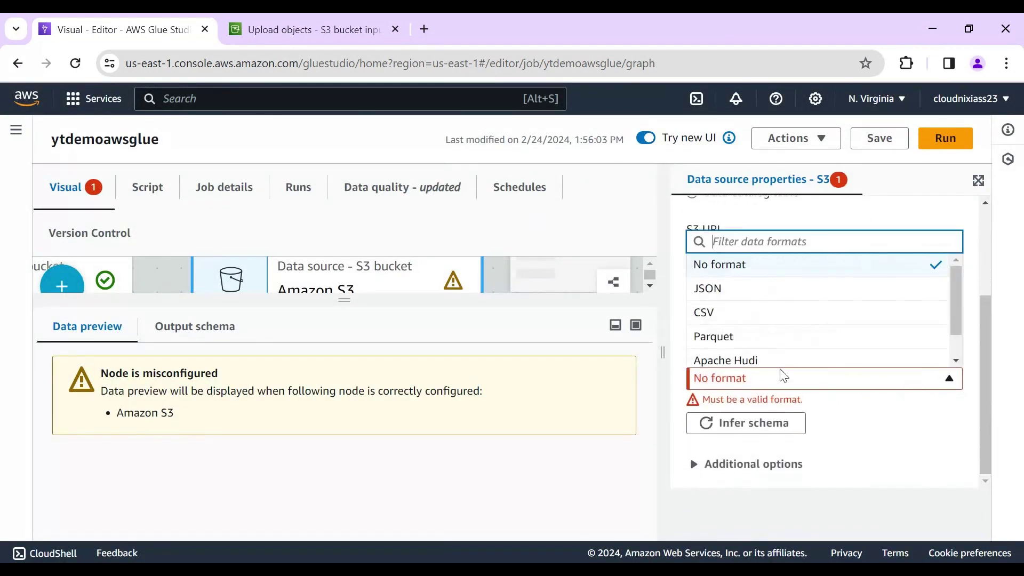
left_click(709, 314)
scroll(988, 334, "down", 2)
scroll(992, 342, "down", 3)
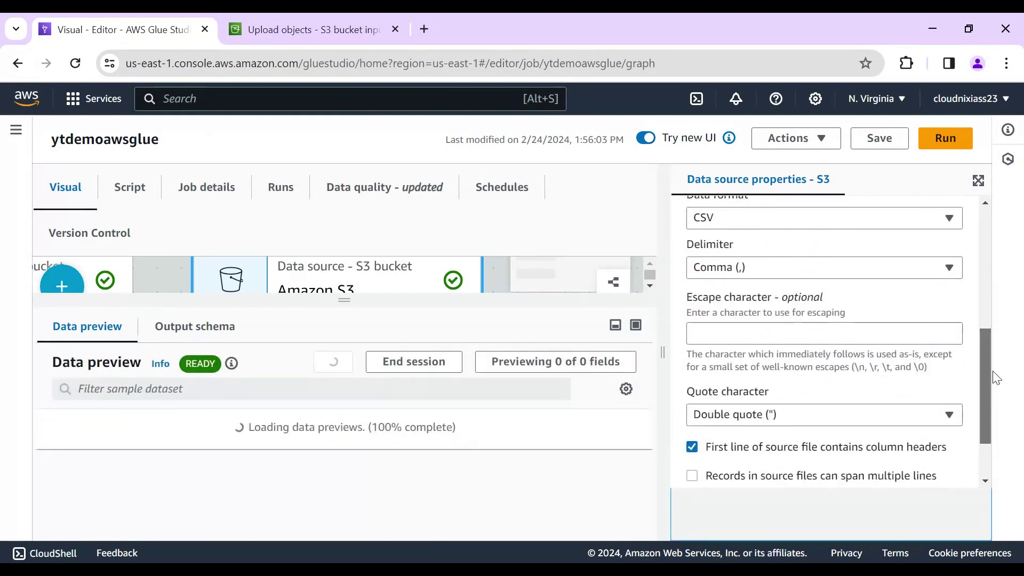
left_click(833, 267)
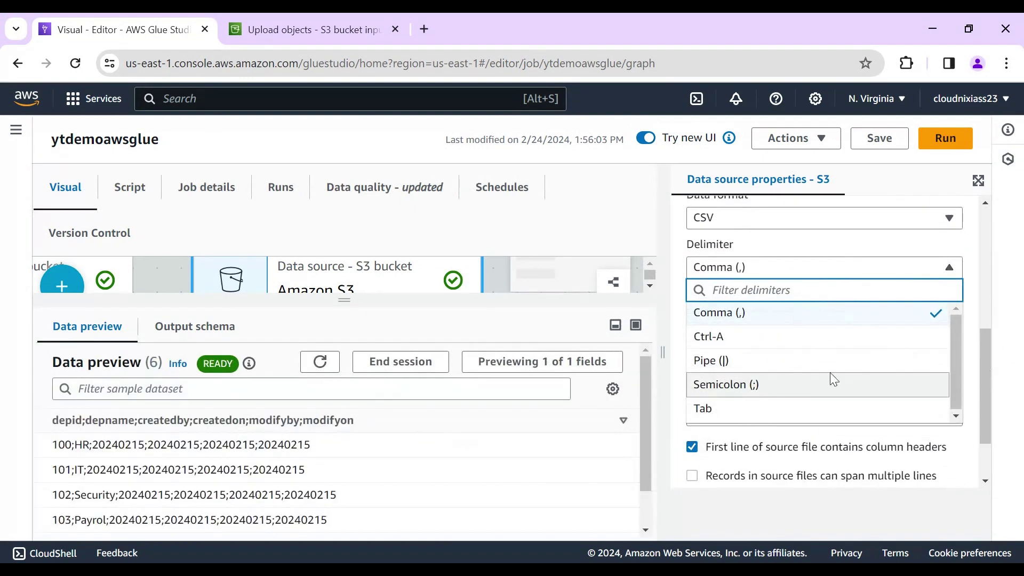
left_click(743, 385)
left_click_drag(987, 350, 990, 259)
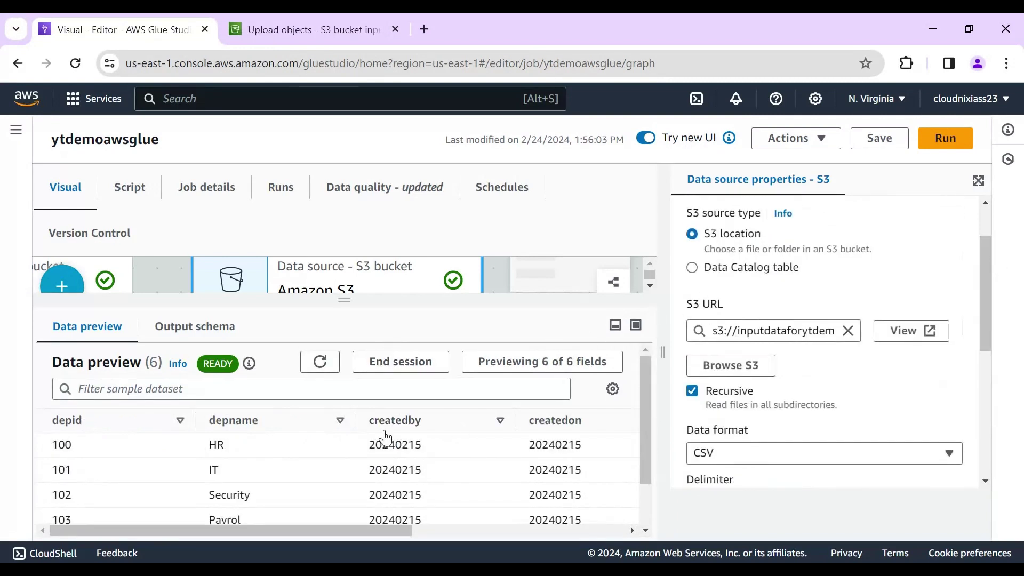
left_click_drag(96, 443, 566, 519)
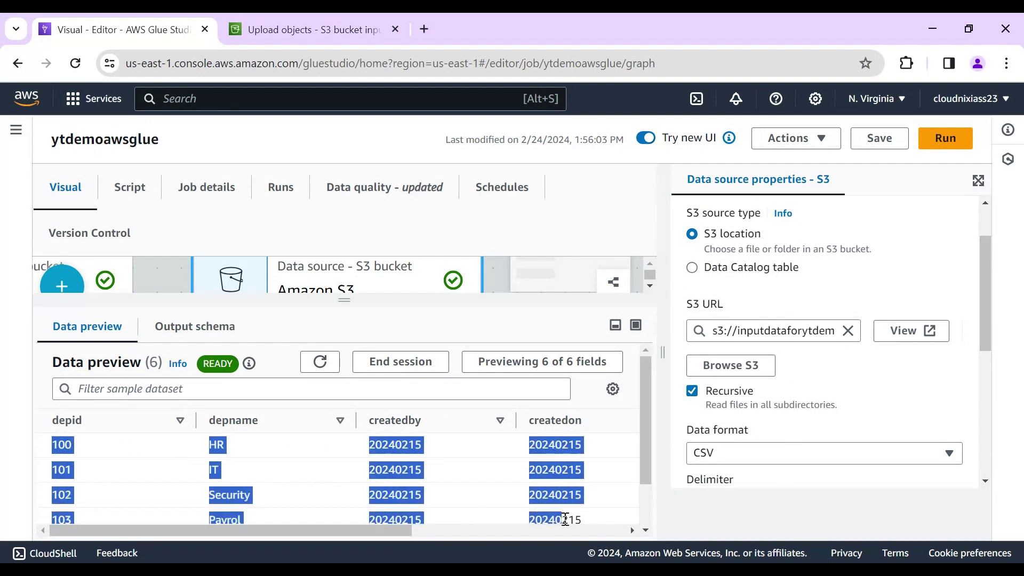
left_click(585, 487)
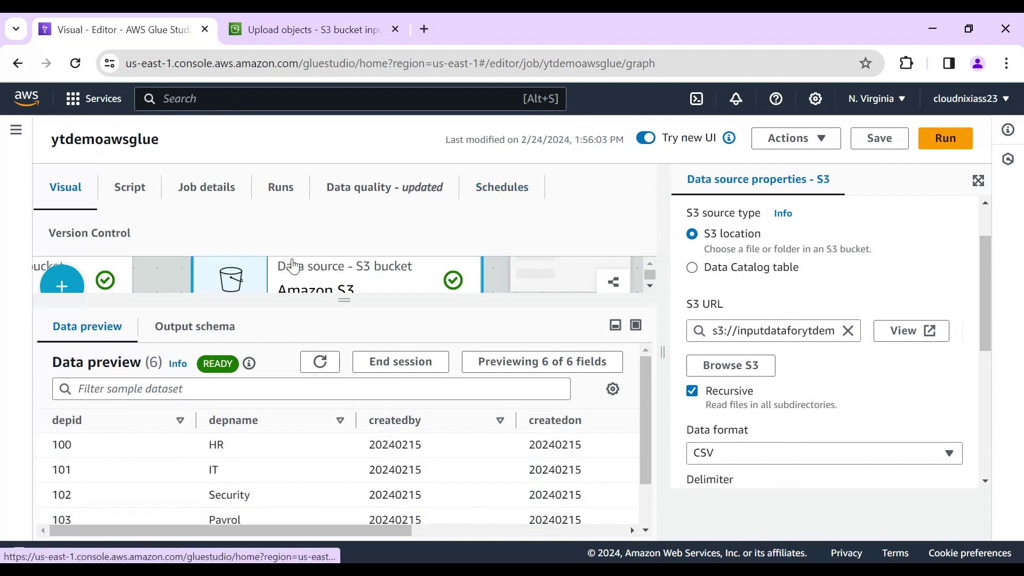
Step: Rename the second S3 source node, which reads departments.csv, to departments
left_click(171, 277)
left_click(670, 259)
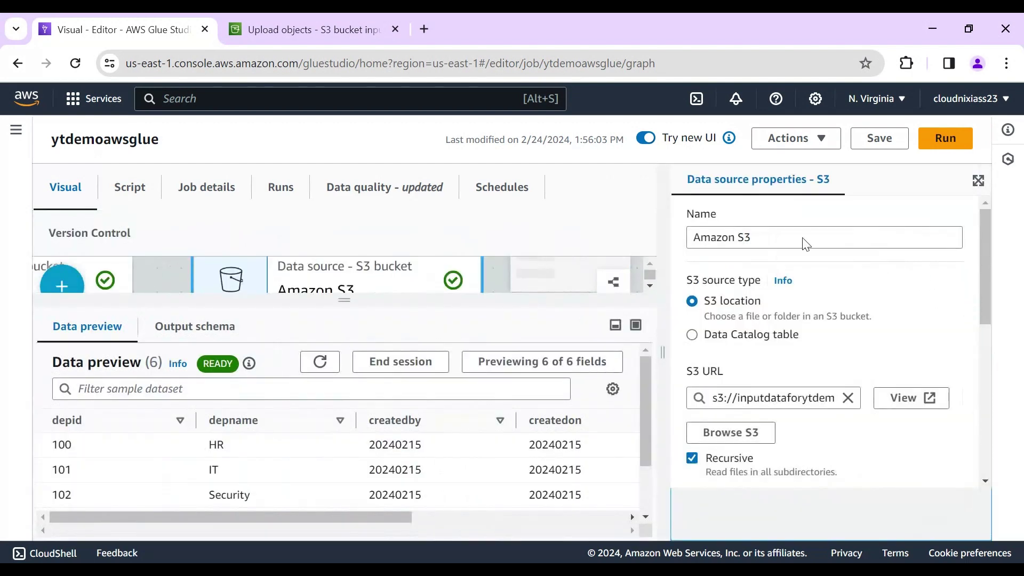
triple_click(806, 238)
type("de")
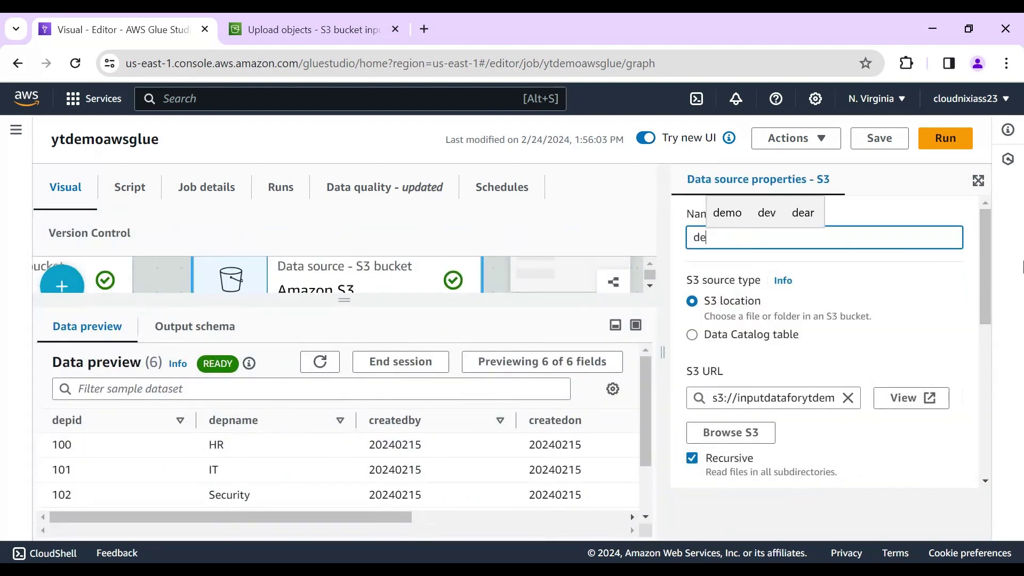
key("BackSpace")
key("BackSpace")
type("d")
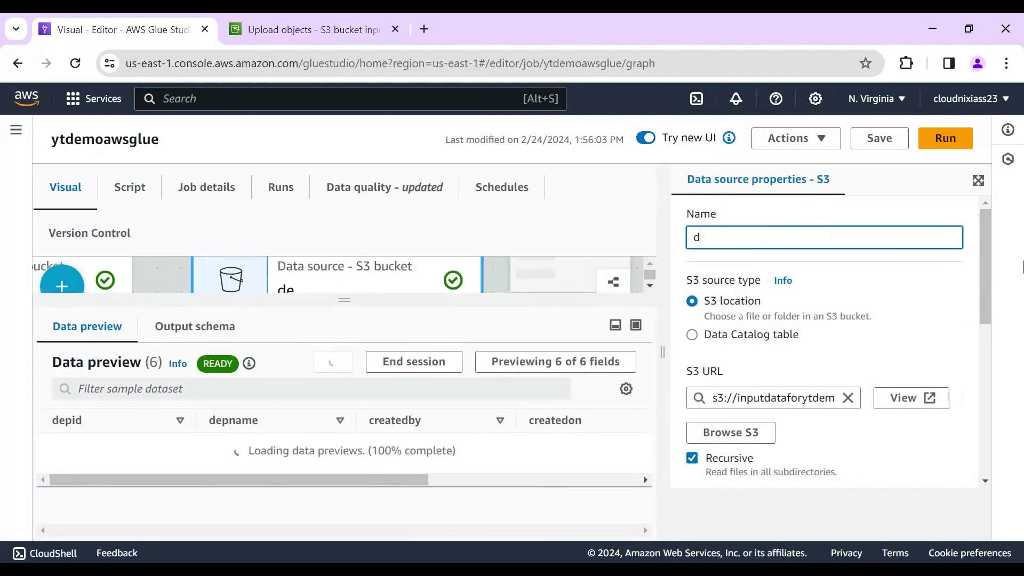
type("epartments")
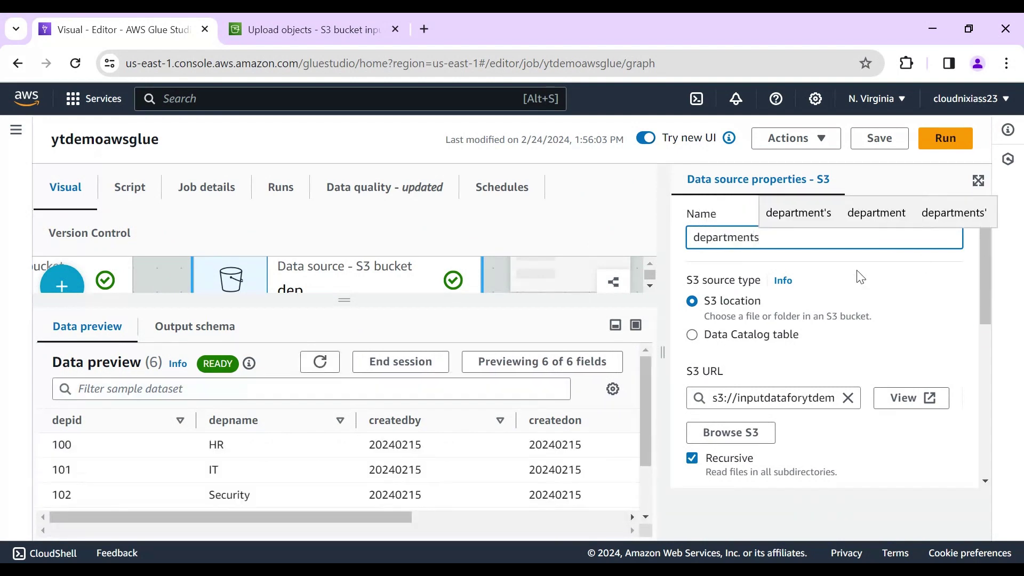
left_click(147, 280)
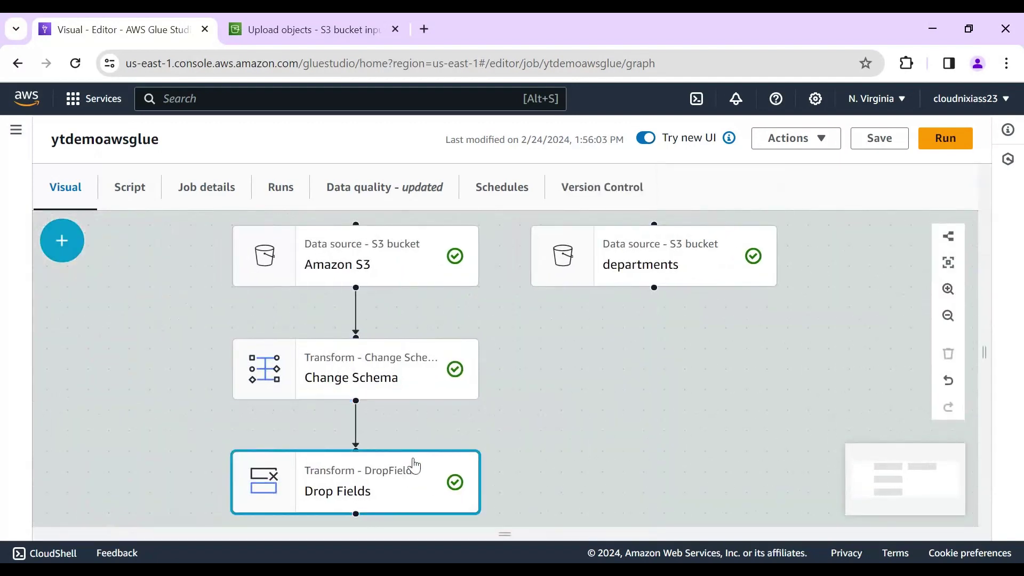
Step: Rename the Drop Fields transform node to employees
left_click(357, 485)
left_click_drag(784, 239, 633, 248)
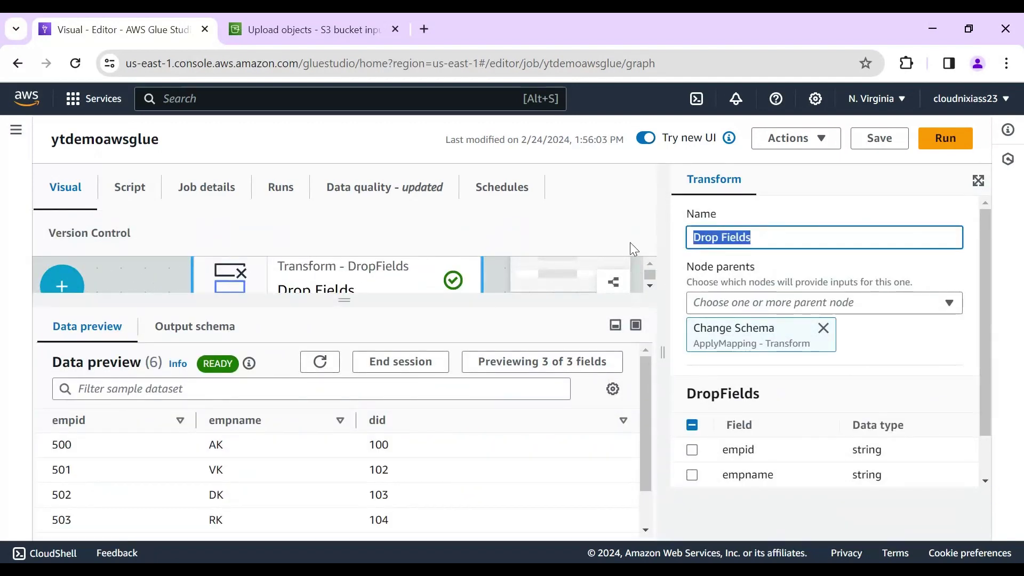
type("employees")
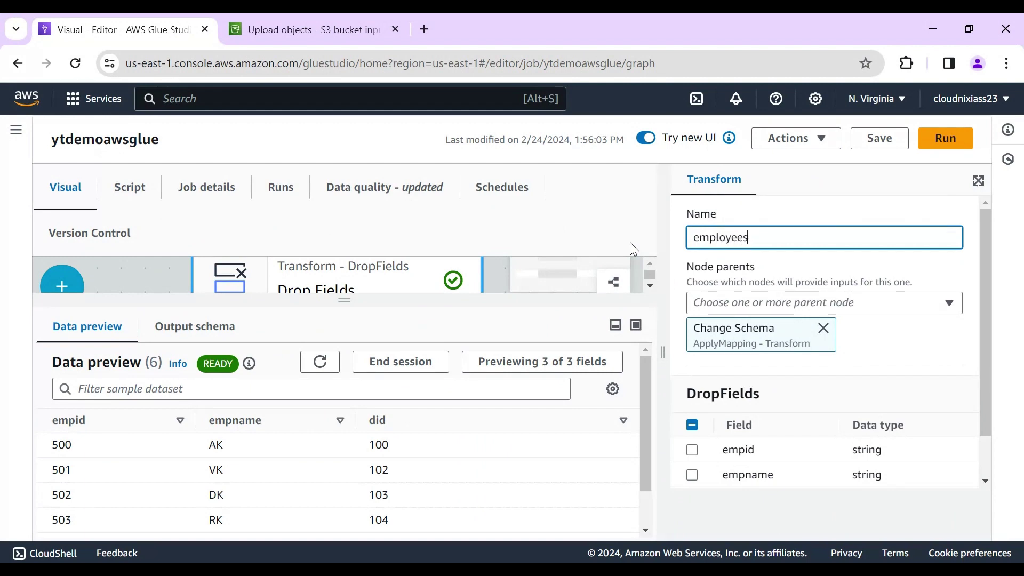
left_click_drag(61, 301, 350, 386)
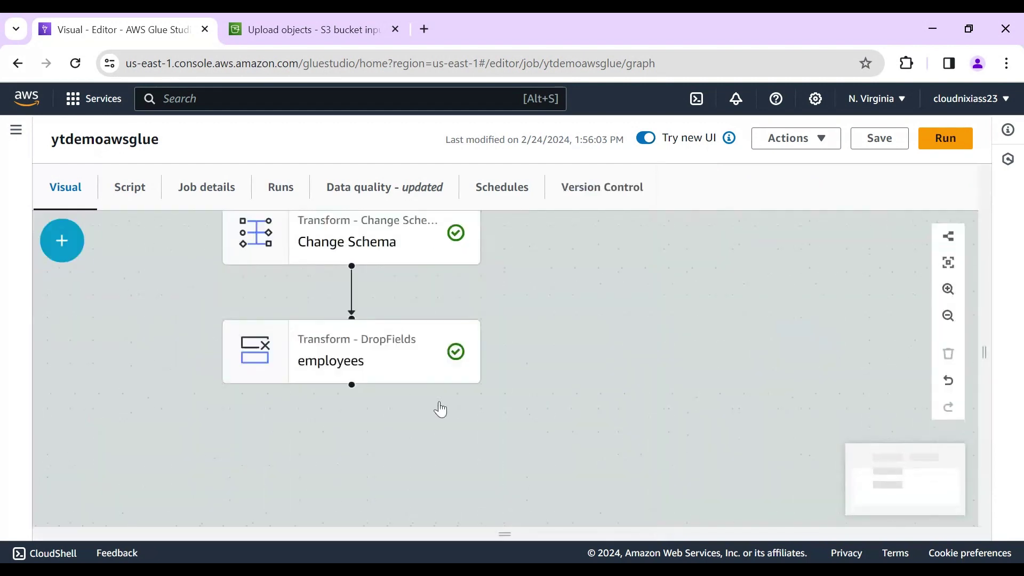
left_click(513, 427)
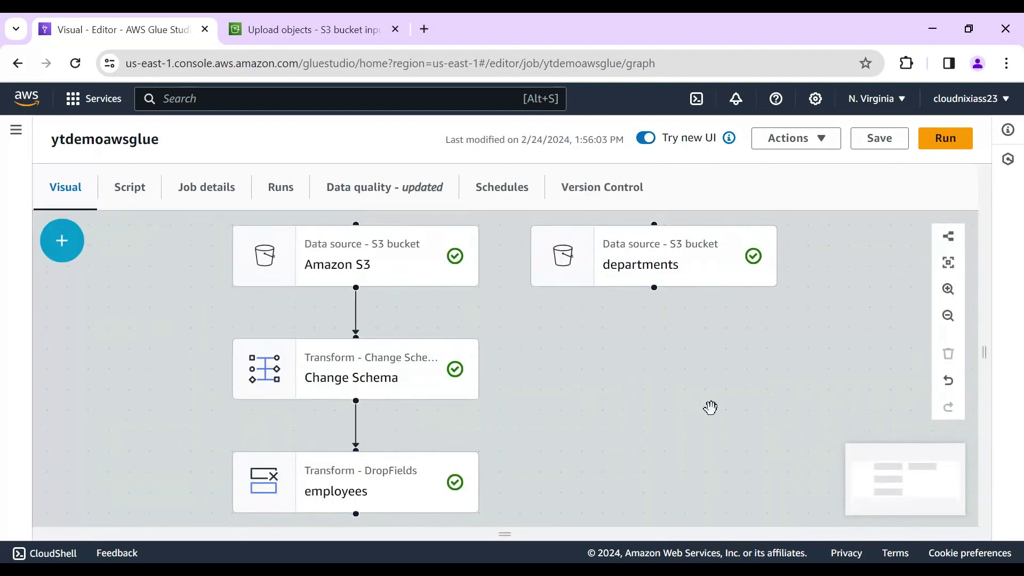
left_click(671, 249)
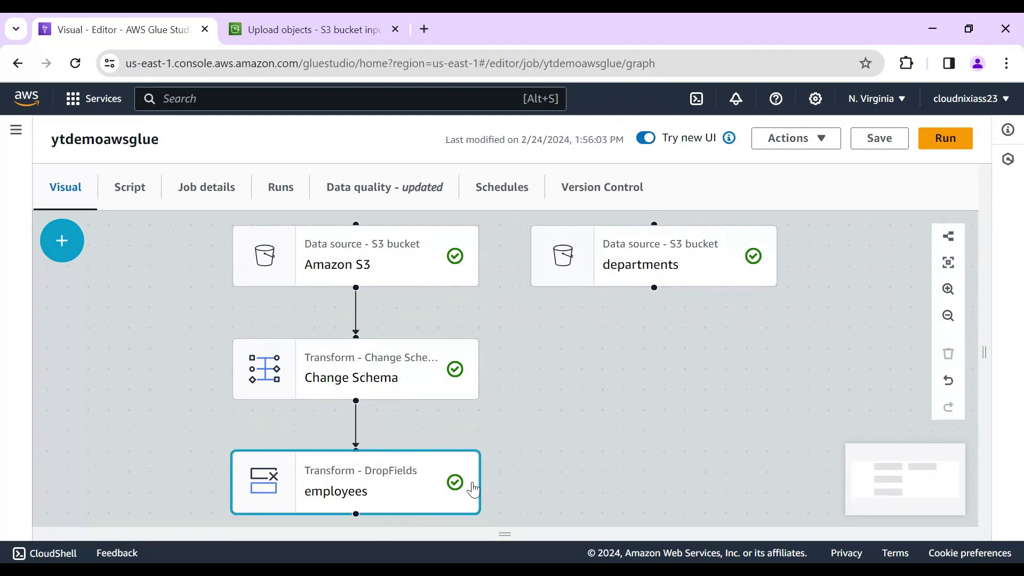
Step: Add a Join transform node to the job graph
left_click(63, 247)
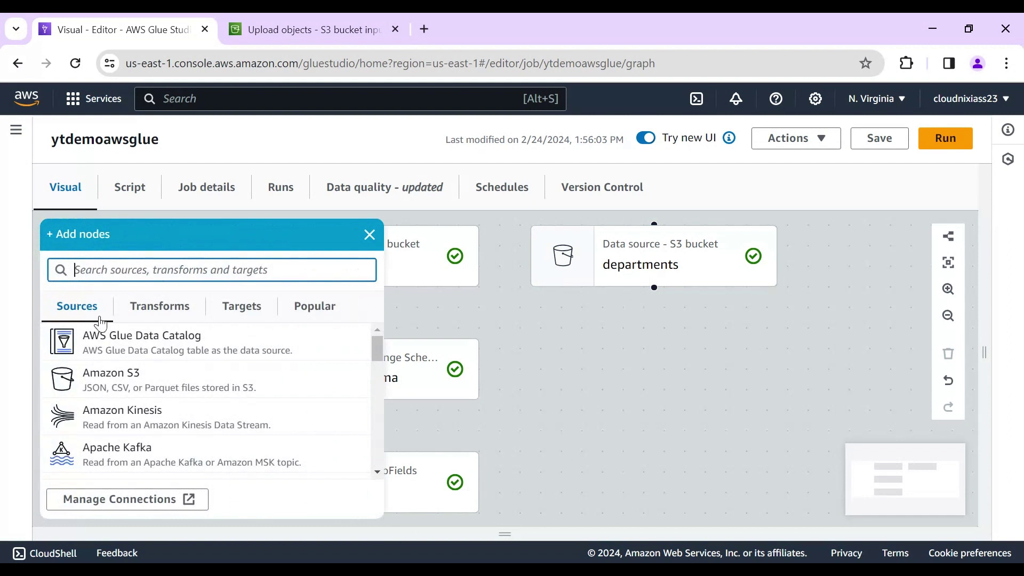
left_click(172, 312)
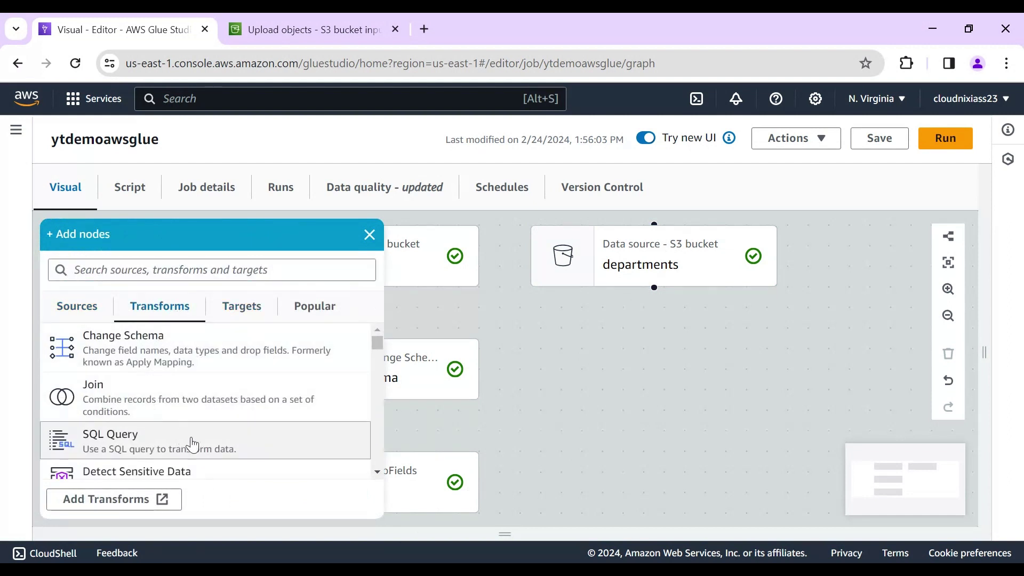
left_click_drag(377, 344, 375, 300)
left_click(103, 396)
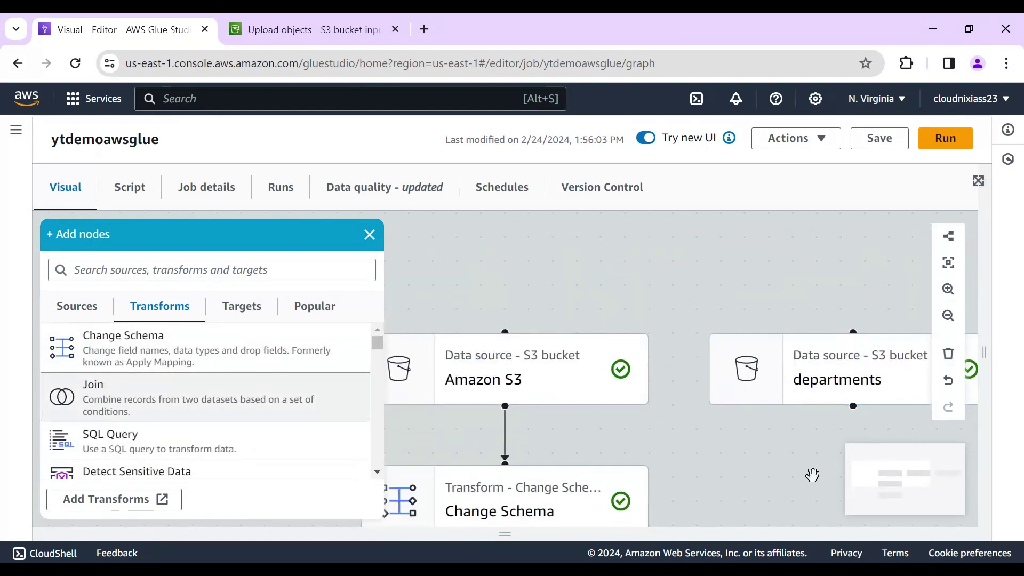
left_click_drag(772, 480, 740, 257)
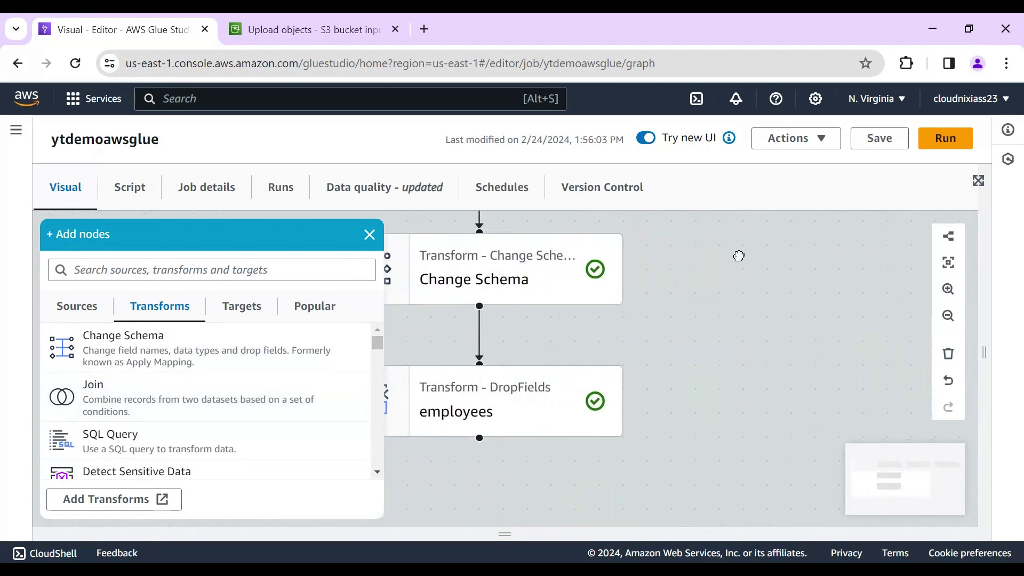
left_click(131, 400)
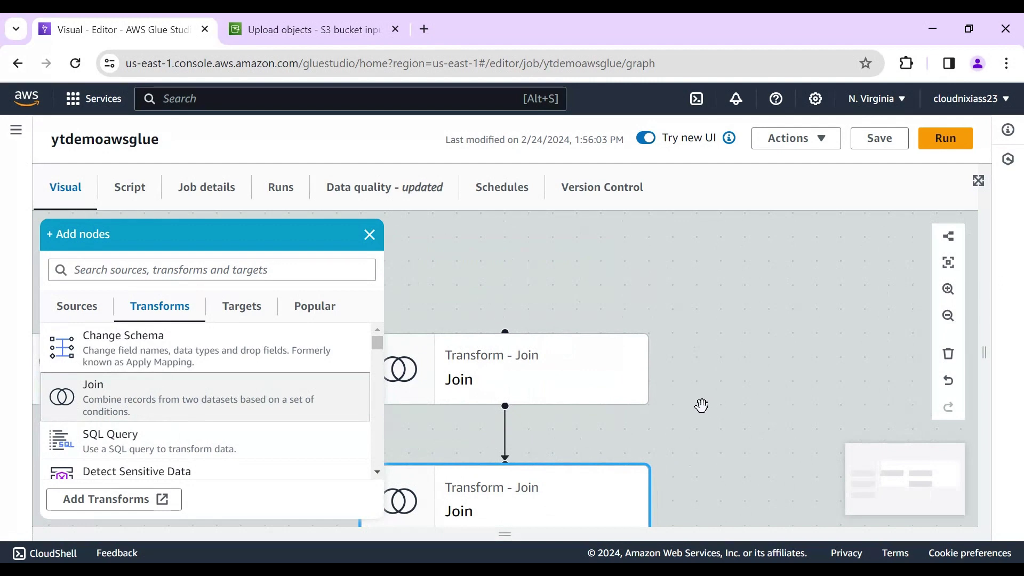
left_click(538, 389)
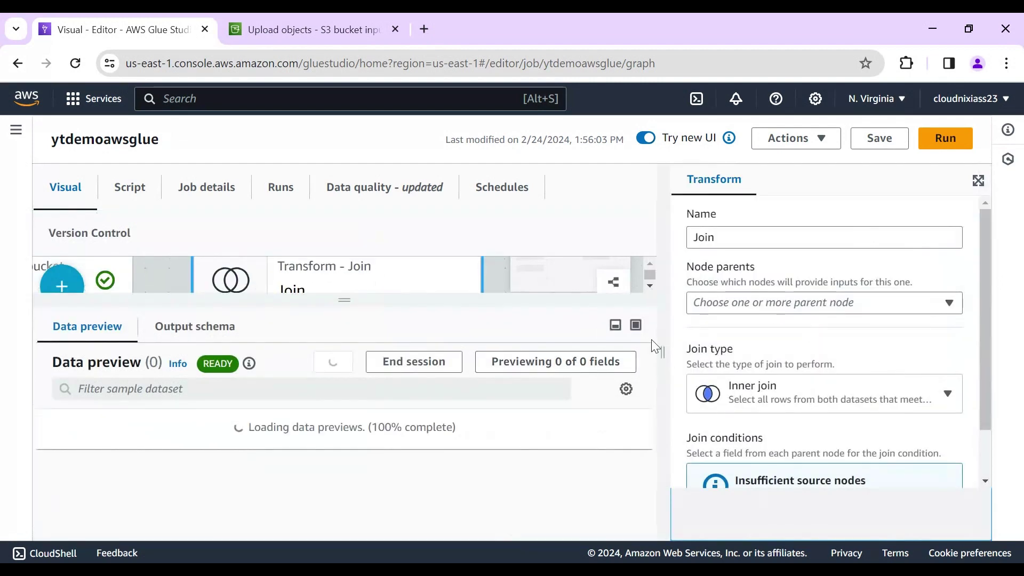
left_click_drag(345, 315, 338, 478)
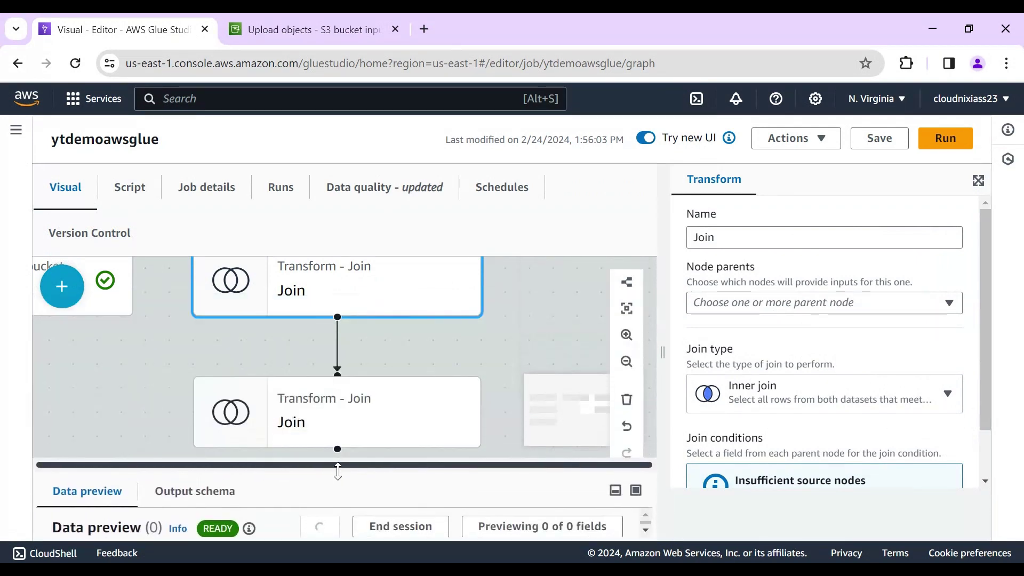
left_click(628, 400)
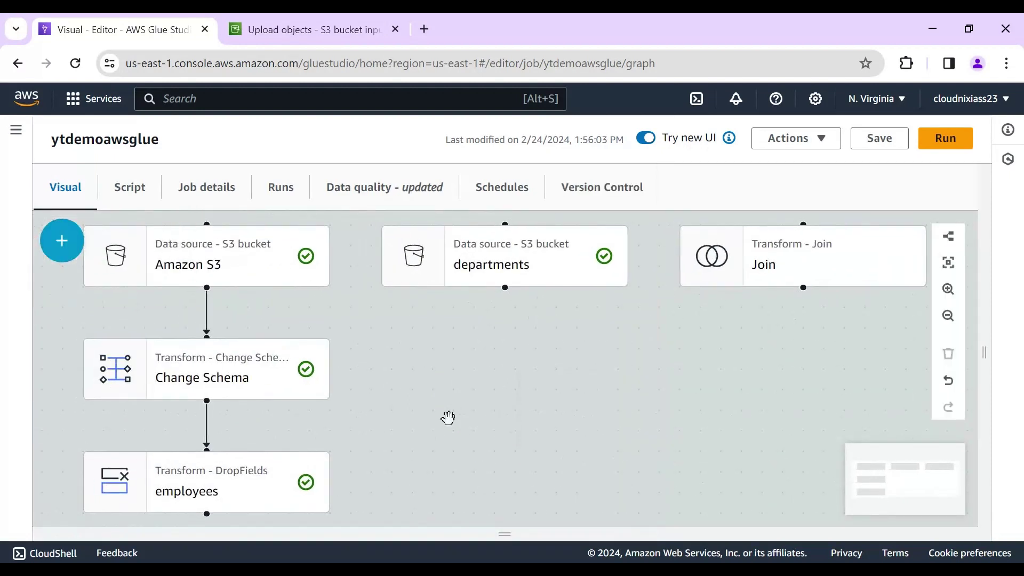
Step: Rename the Join transform node to empdepjoins
left_click(808, 260)
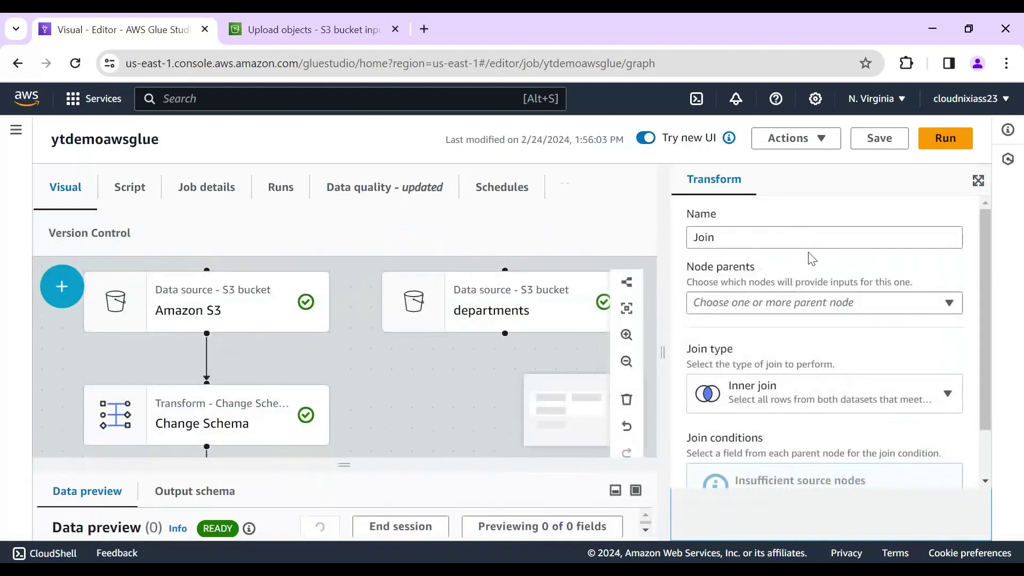
double_click(750, 242)
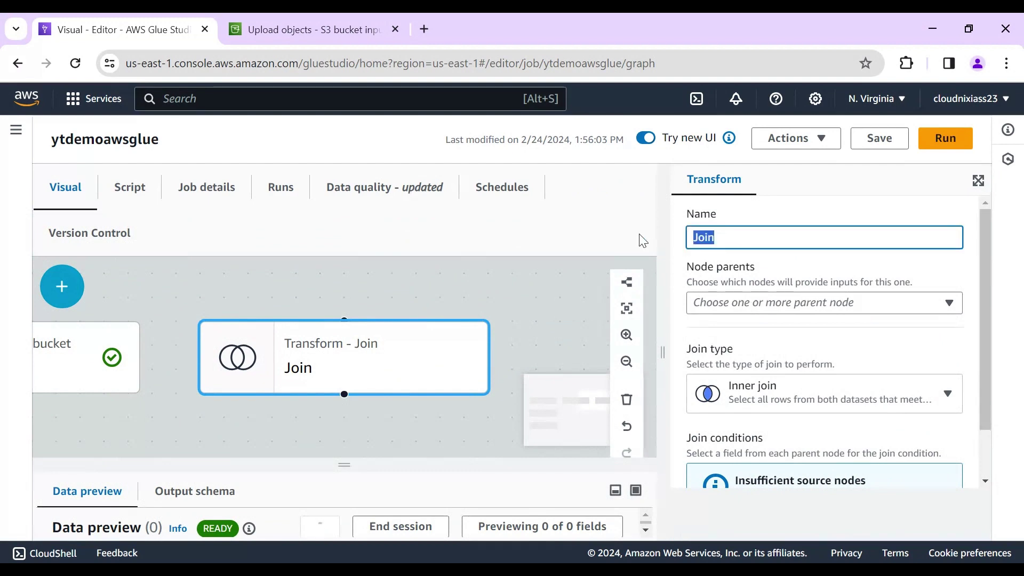
type("empde")
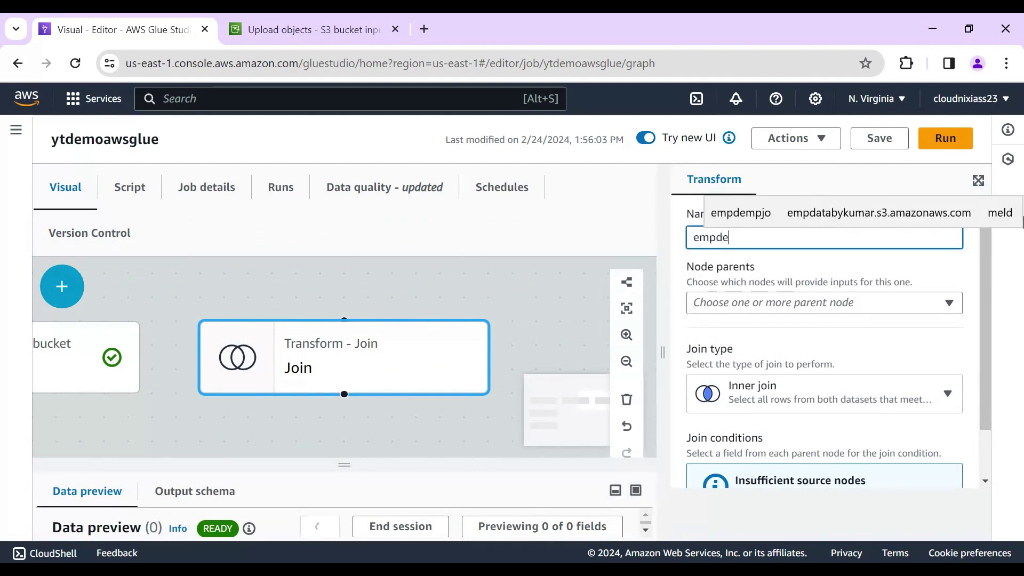
type("pjoins")
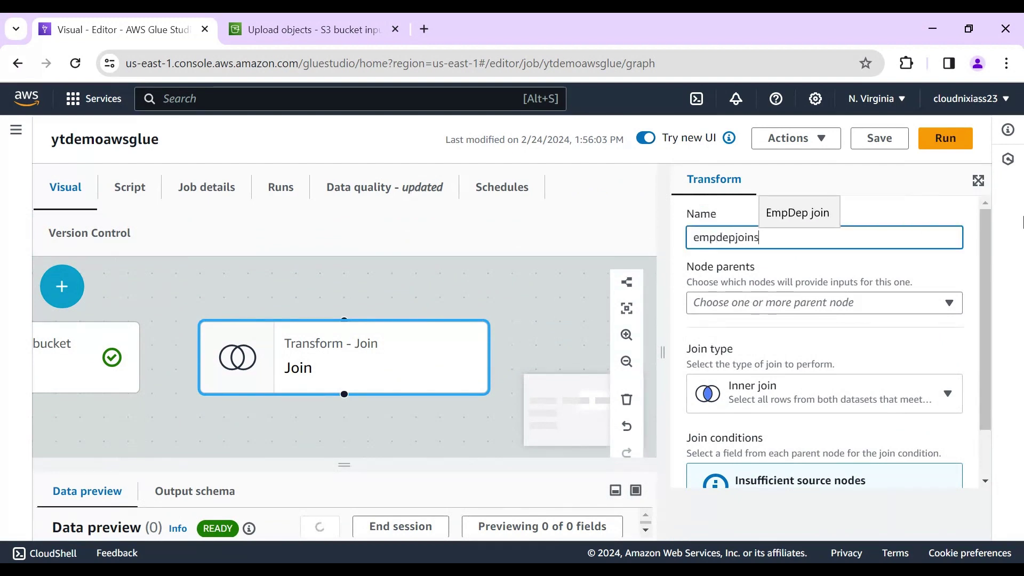
Step: Set the employees transform and the departments source as the two node parents of empdepjoins
left_click(782, 302)
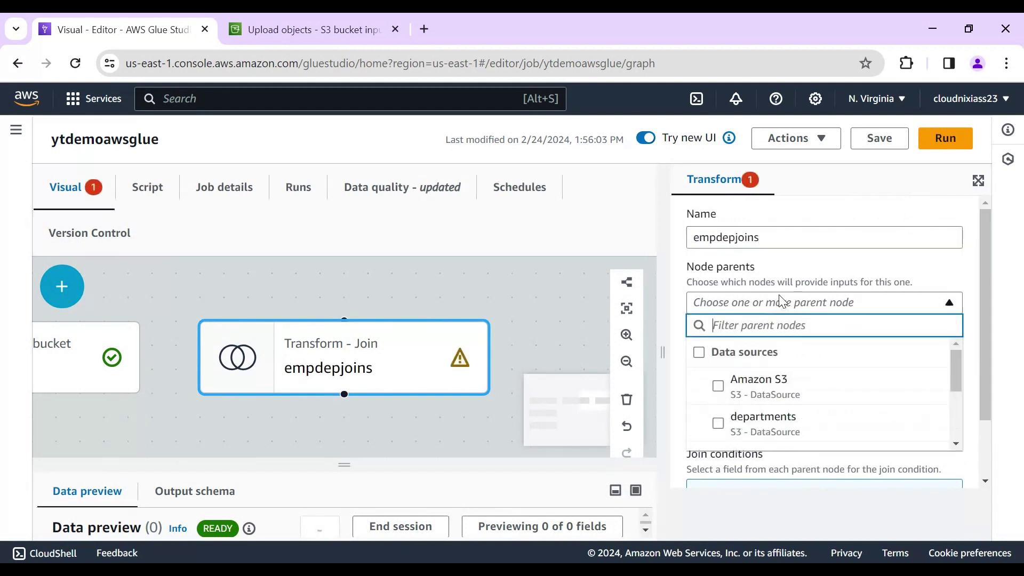
left_click_drag(959, 360, 958, 424)
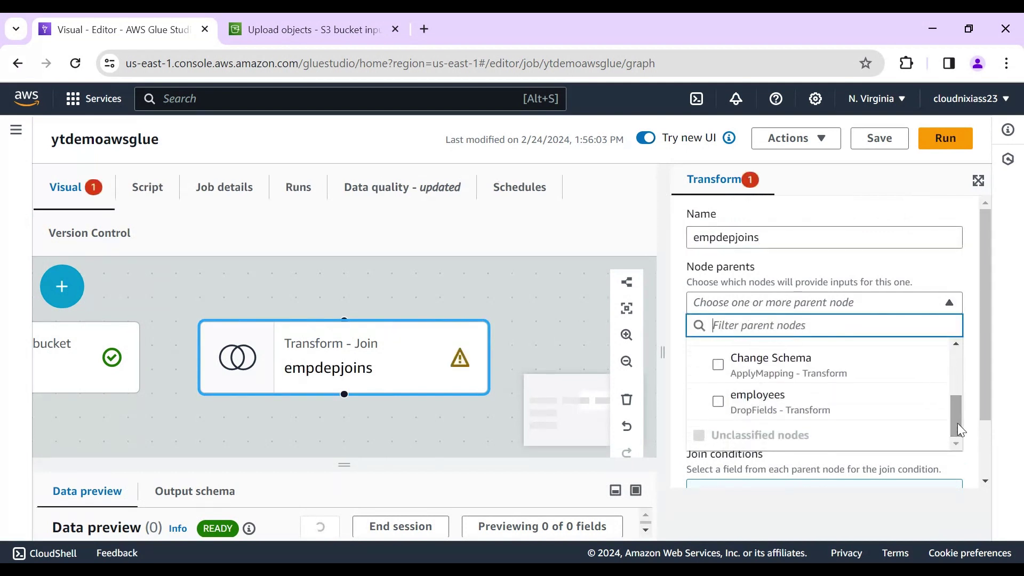
left_click(720, 404)
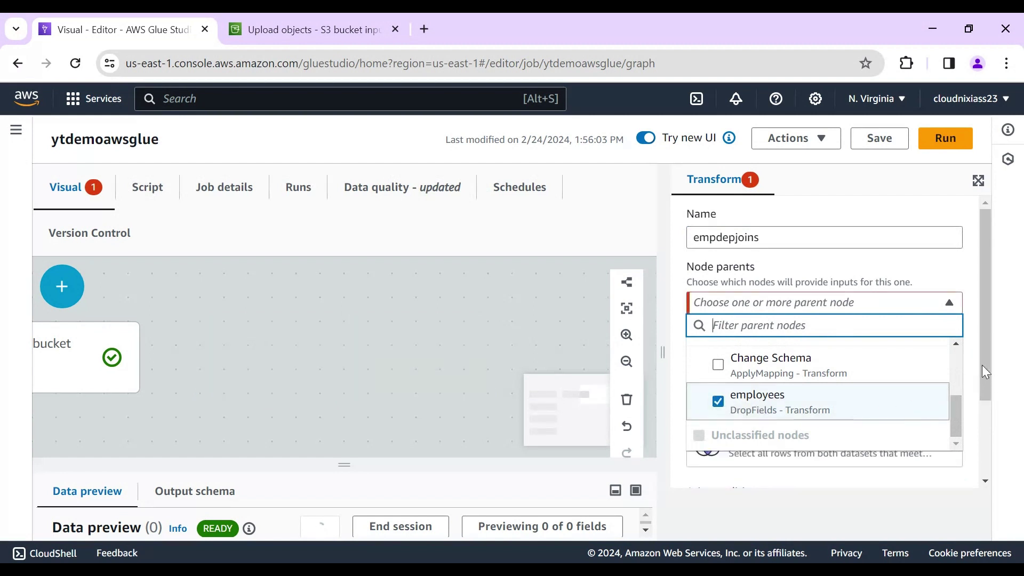
left_click(895, 275)
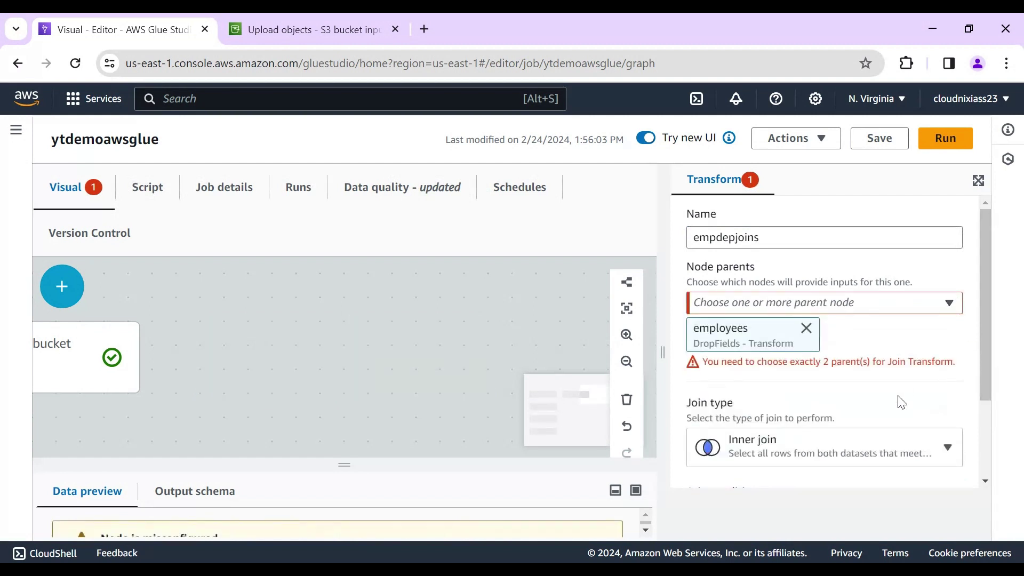
left_click(828, 306)
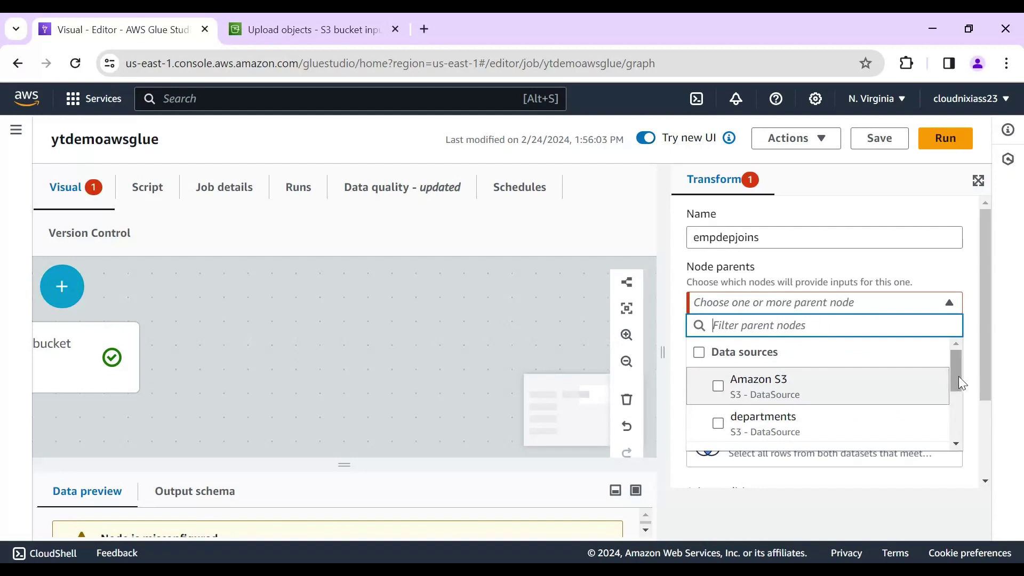
scroll(958, 377, "down", 1)
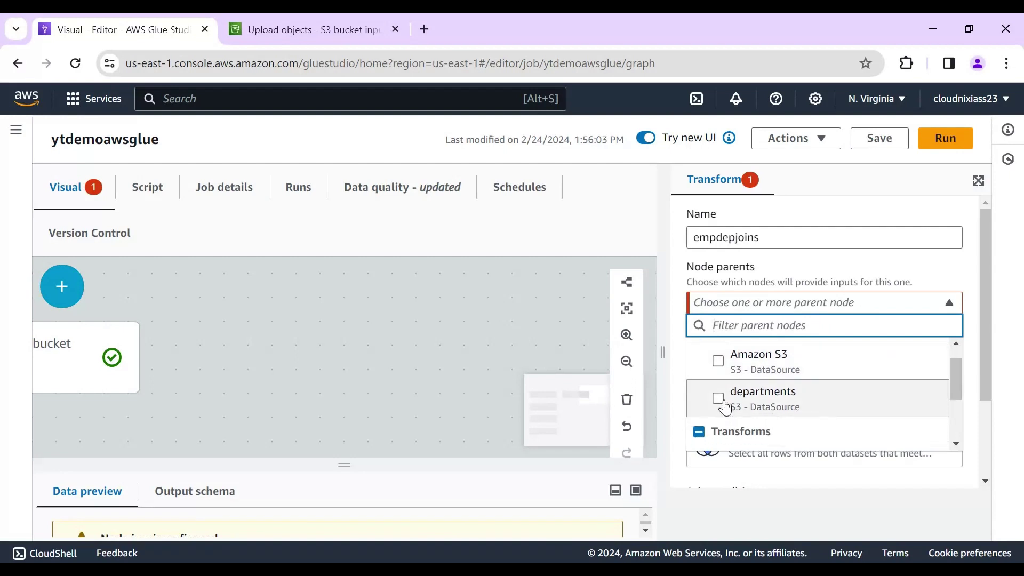
left_click(726, 408)
left_click(947, 280)
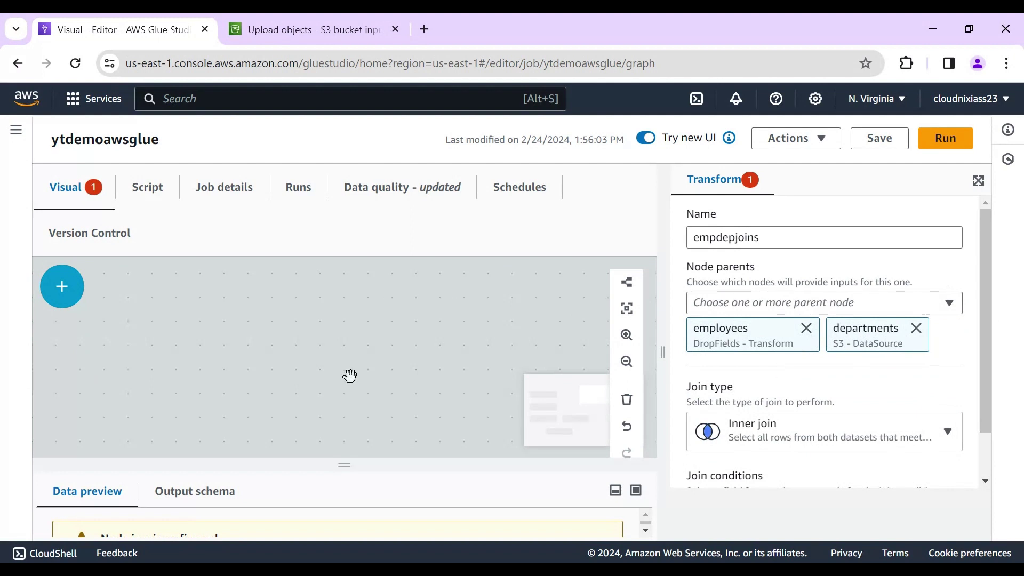
Step: Keep the inner join type on empdepjoins and add a join condition matching employees did to departments depid
scroll(987, 310, "down", 1)
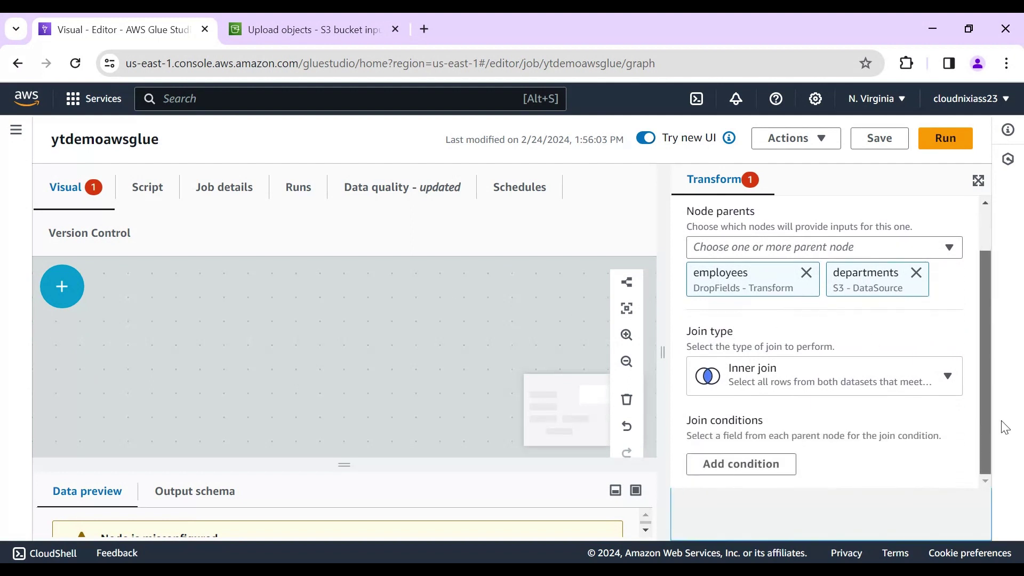
left_click(825, 380)
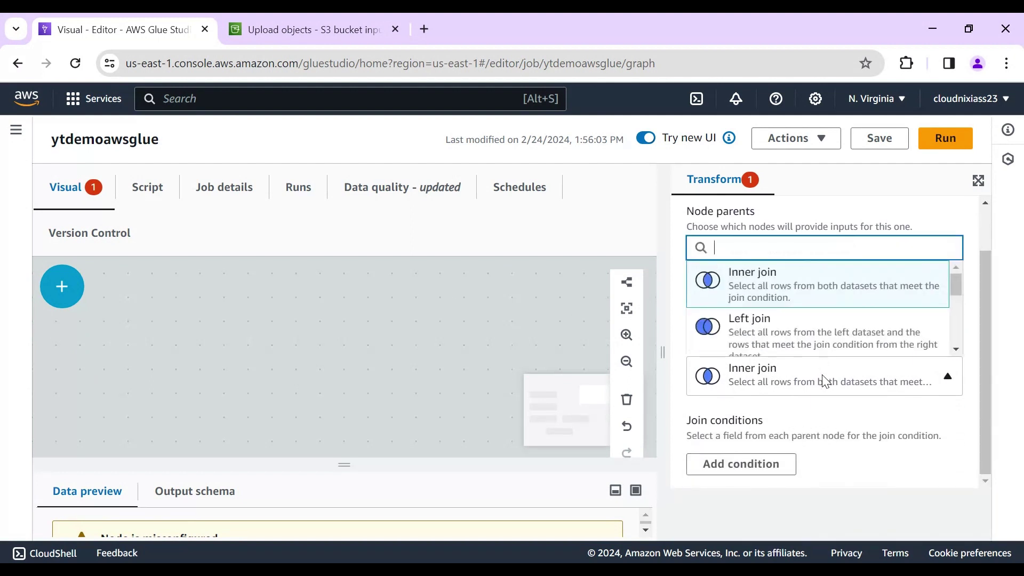
left_click(907, 450)
left_click(741, 464)
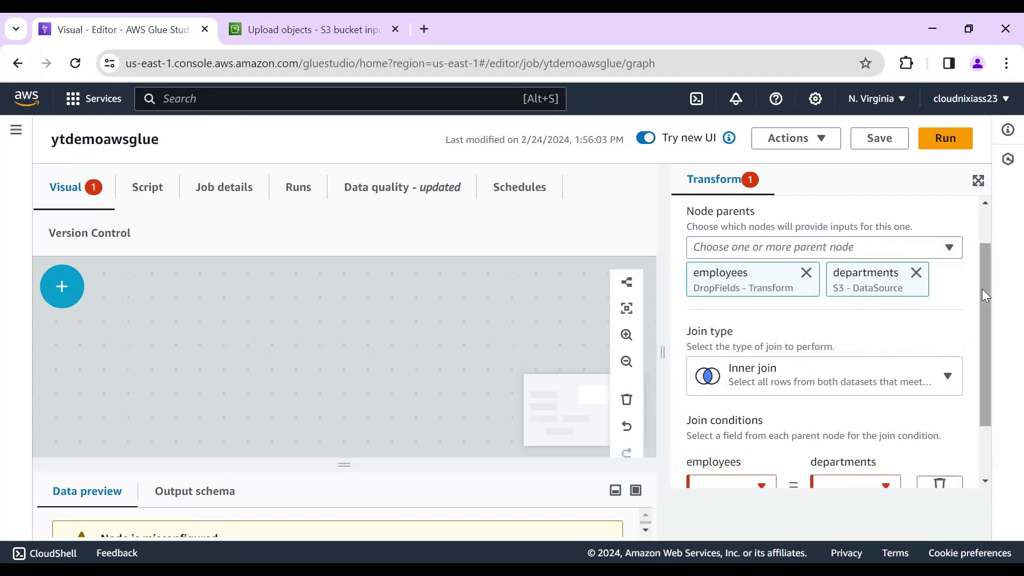
scroll(986, 374, "down", 1)
left_click(747, 413)
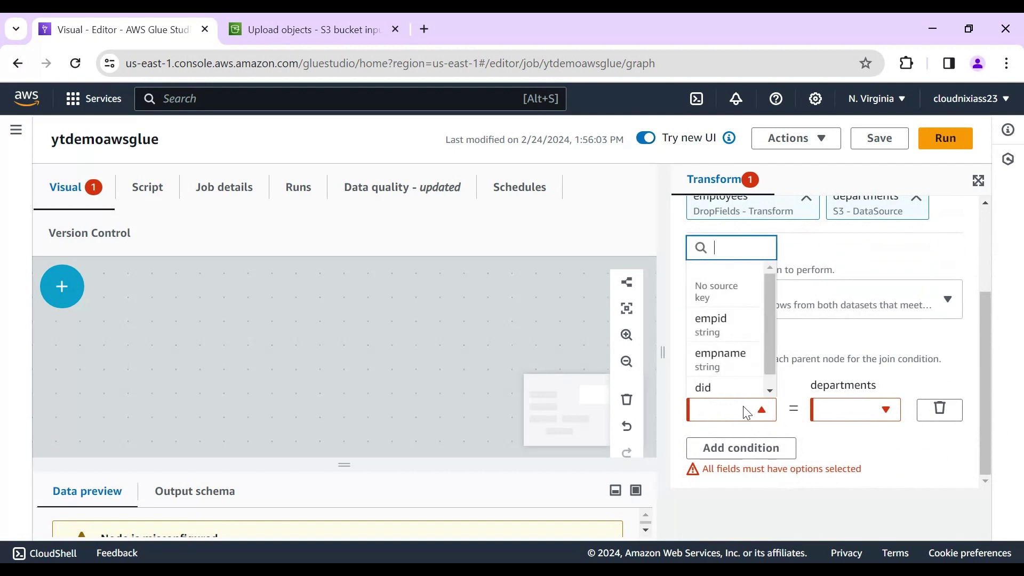
left_click(718, 395)
left_click(890, 416)
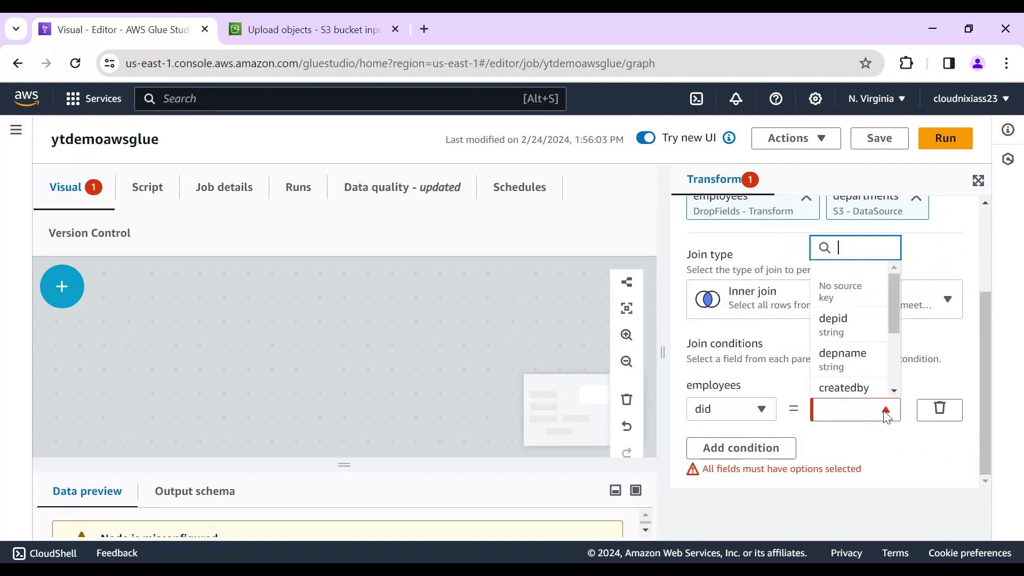
left_click(852, 331)
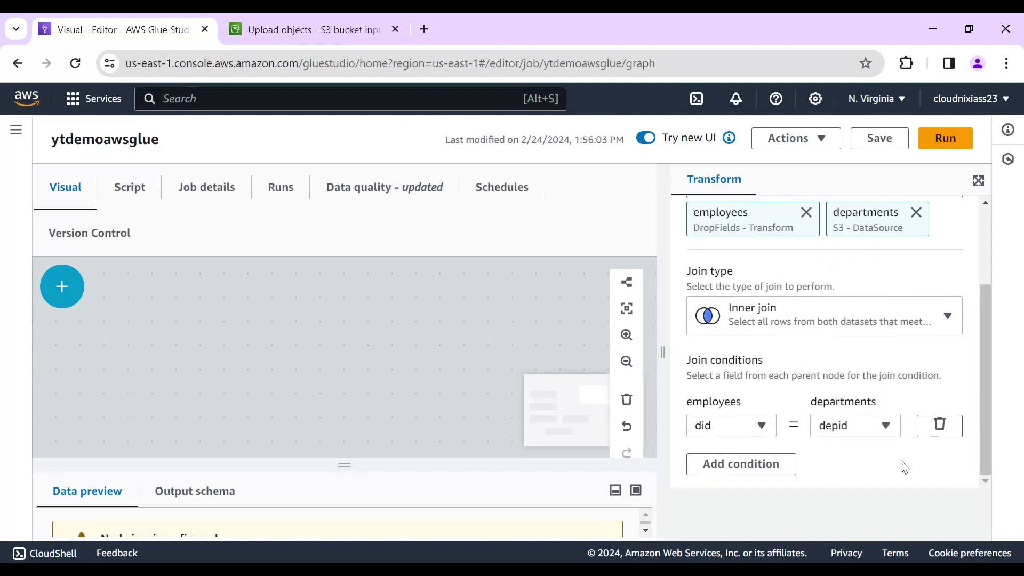
Step: Examine the data preview of the empdepjoins node across all its columns
left_click(388, 414)
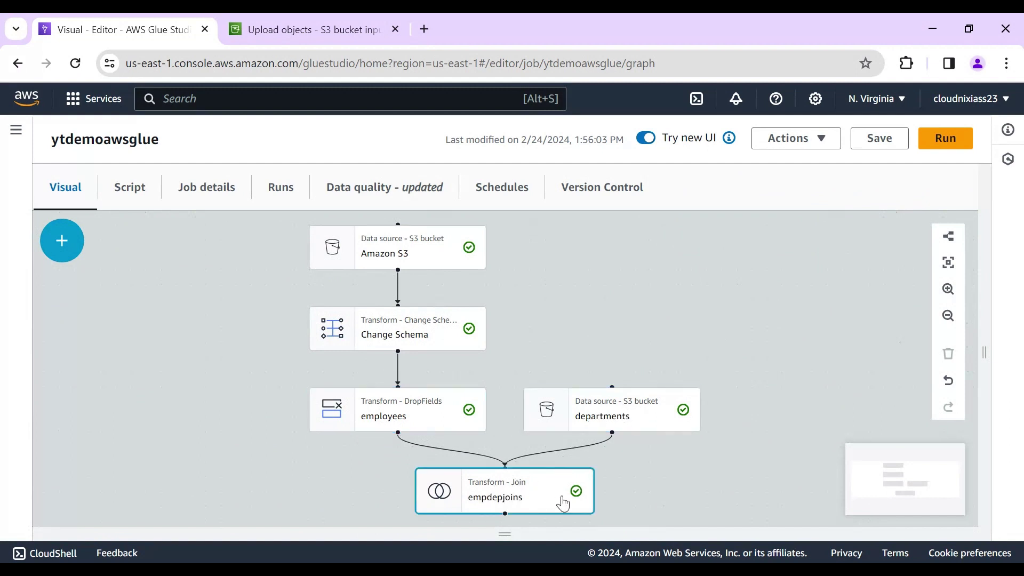
left_click_drag(669, 479, 644, 342)
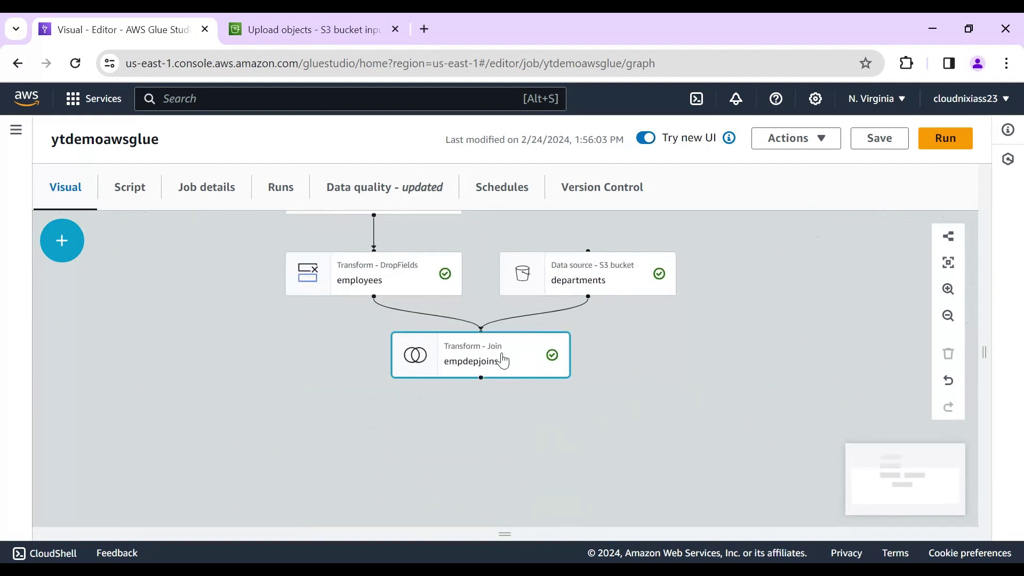
left_click(549, 363)
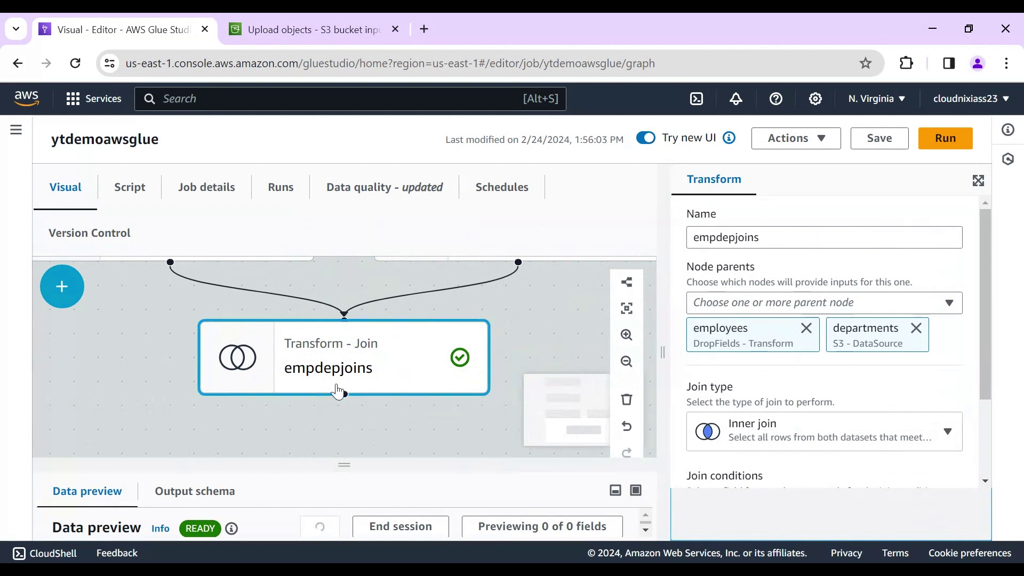
left_click_drag(337, 466, 339, 269)
left_click_drag(208, 517, 620, 529)
left_click_drag(507, 517, 48, 477)
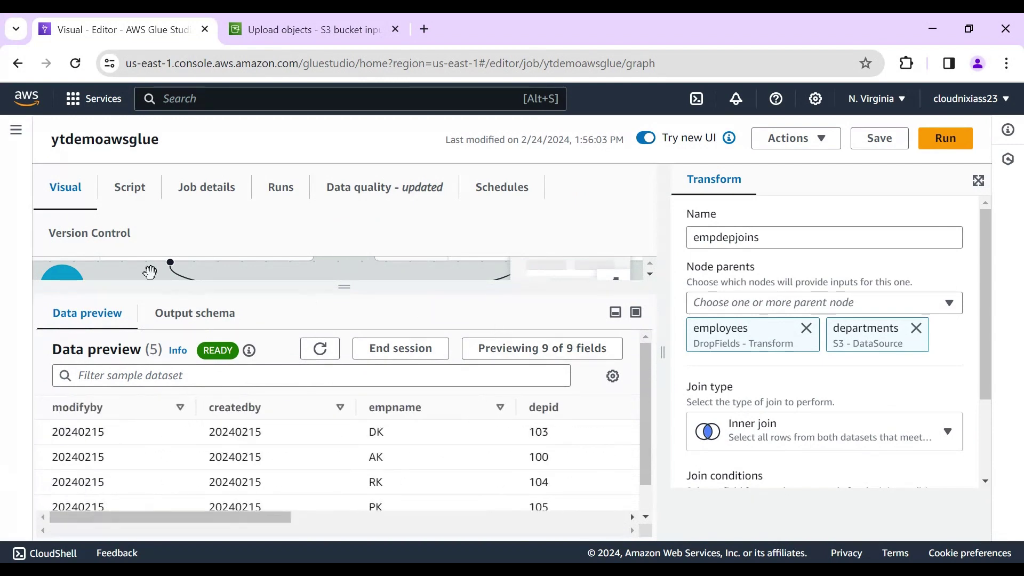
Step: Add a Drop Fields transform node as a child of empdepjoins
left_click(130, 273)
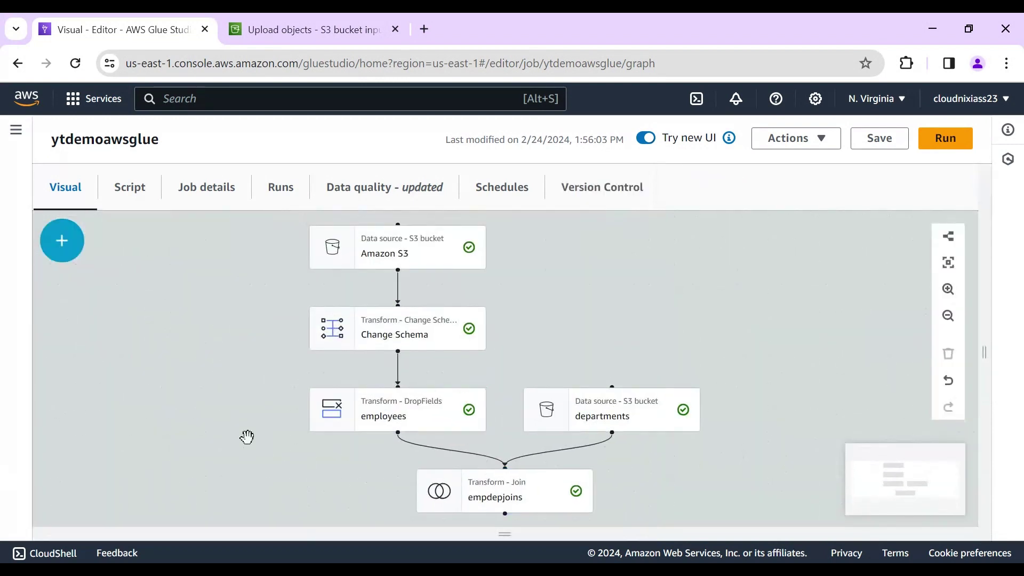
left_click(501, 495)
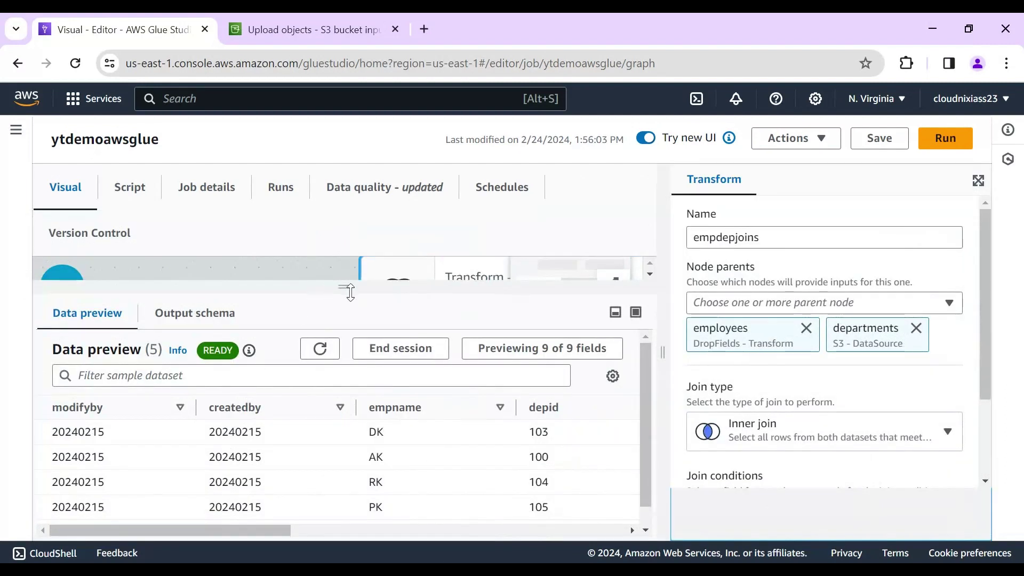
left_click_drag(351, 295, 354, 470)
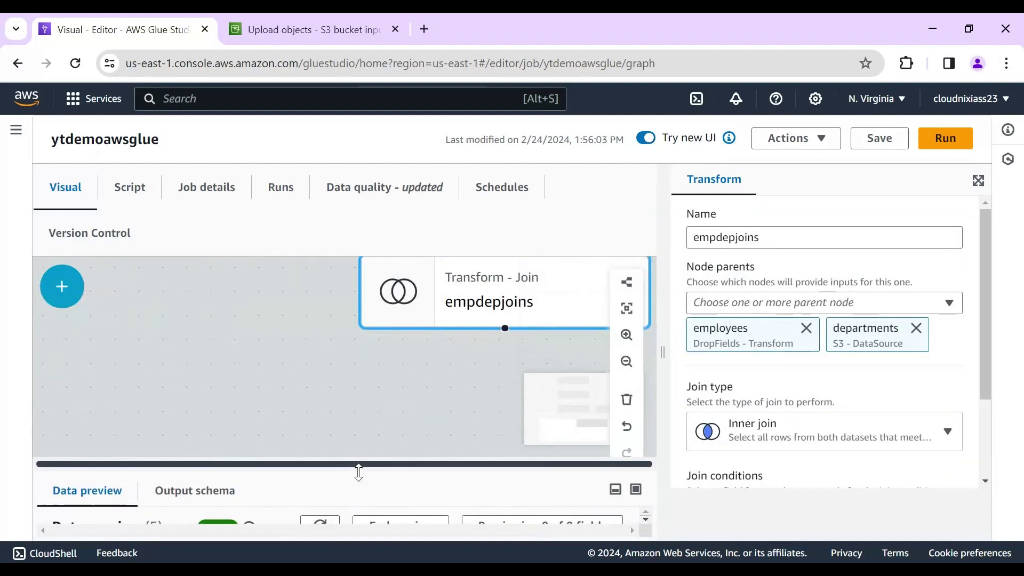
left_click(59, 289)
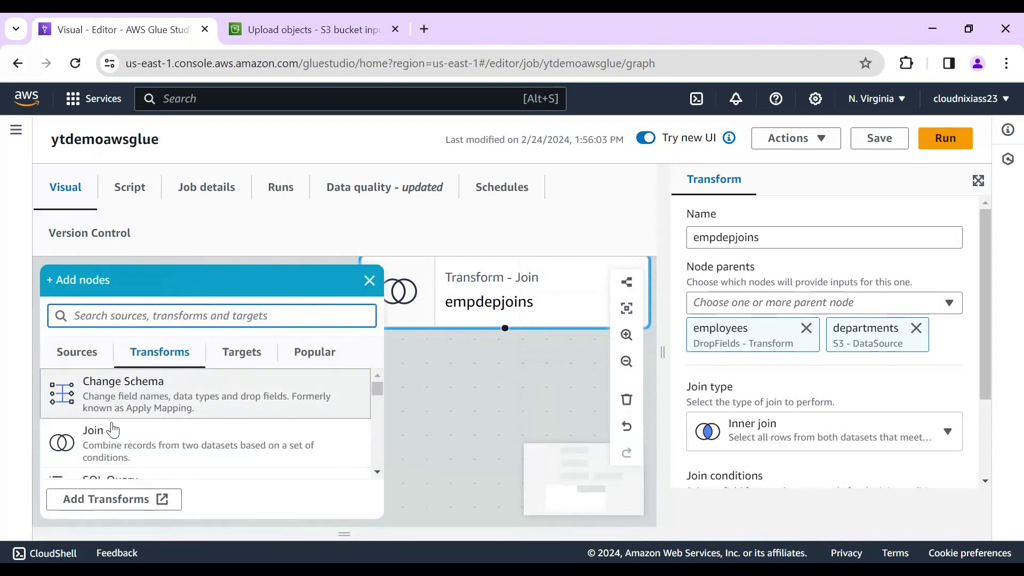
scroll(380, 480, "down", 5)
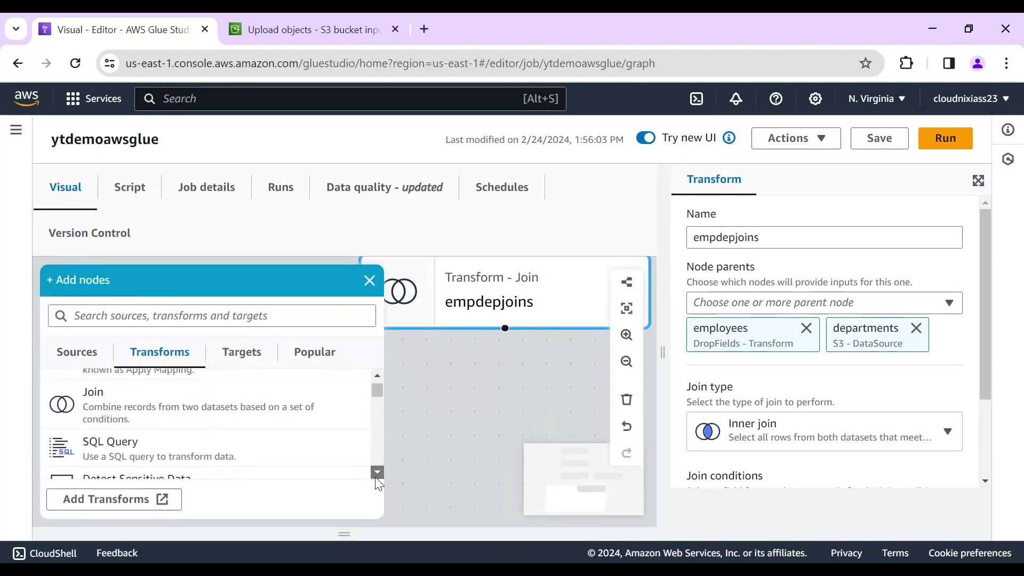
scroll(379, 483, "down", 3)
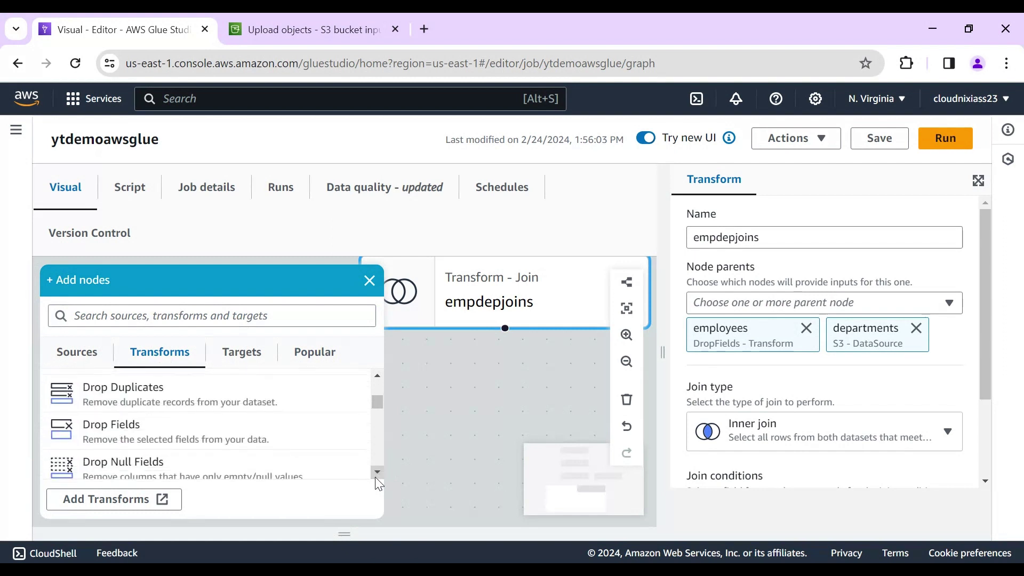
left_click(141, 429)
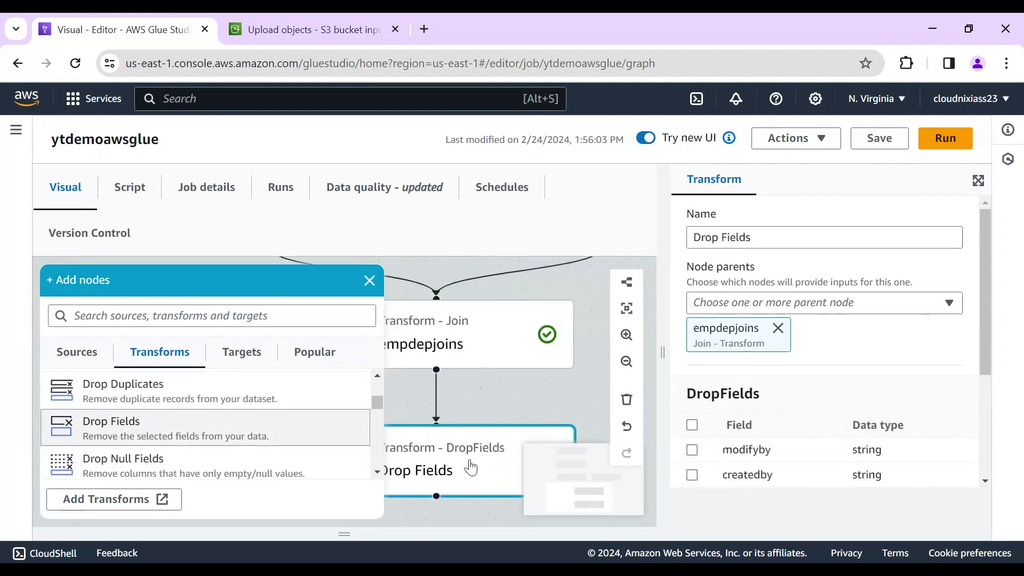
Step: Rename the new Drop Fields node to transformemp
left_click_drag(773, 238, 691, 219)
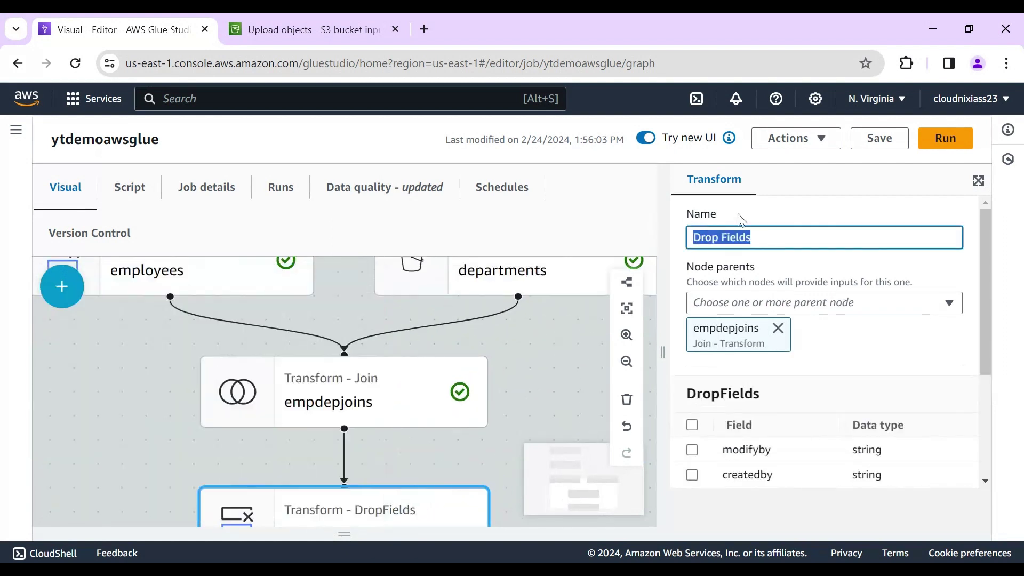
type("t")
key("BackSpace")
type("transf")
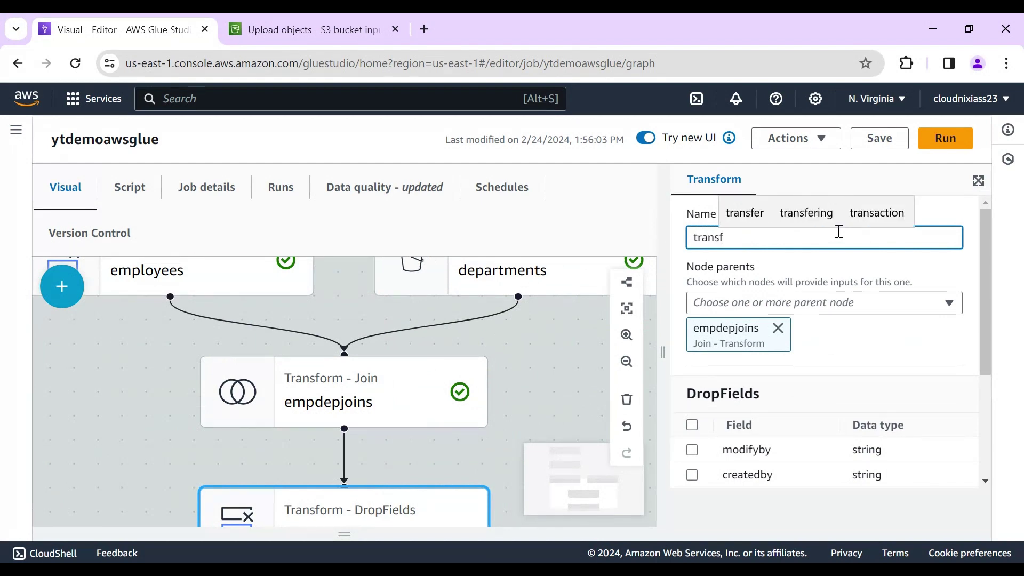
type("ormemp")
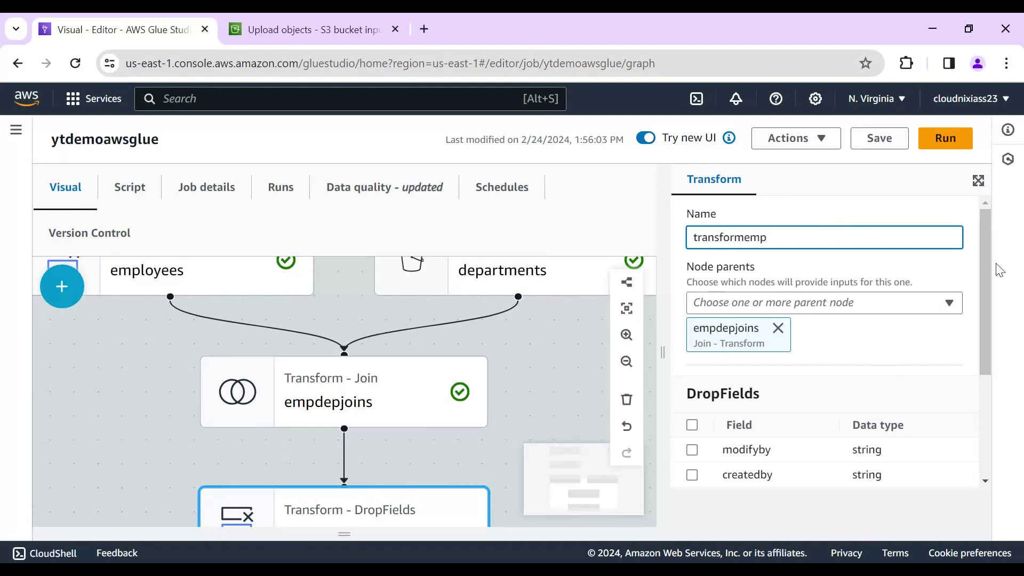
Step: Mark the modifyby, createdby, depid, did and modifyon fields for dropping in transformemp
left_click_drag(988, 263, 987, 372)
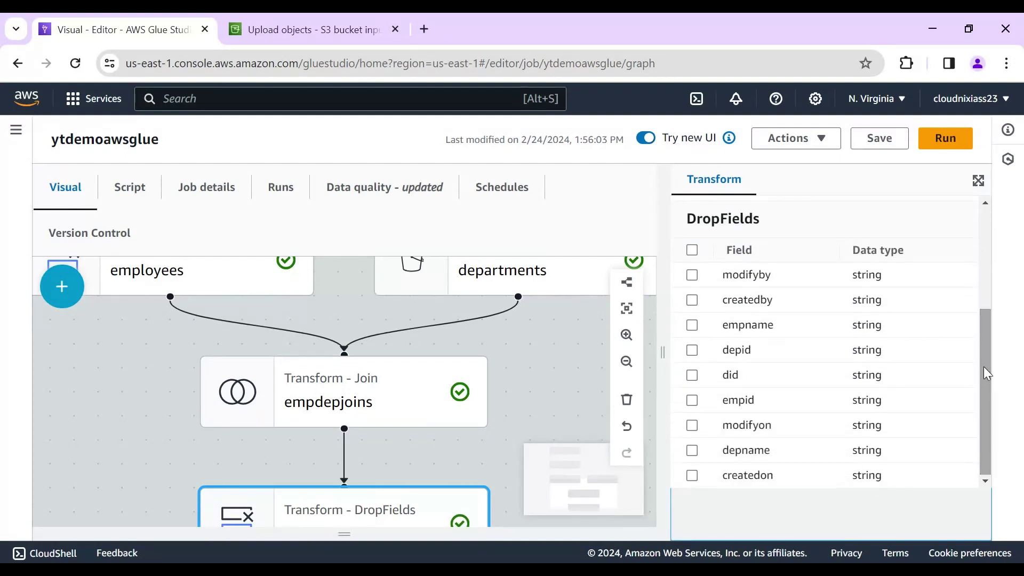
left_click(693, 276)
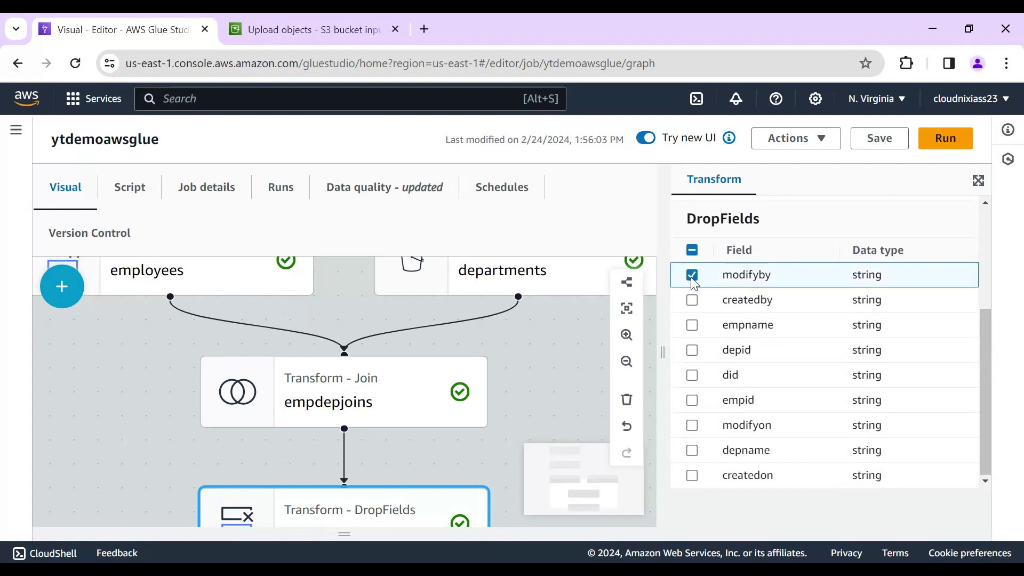
left_click(693, 301)
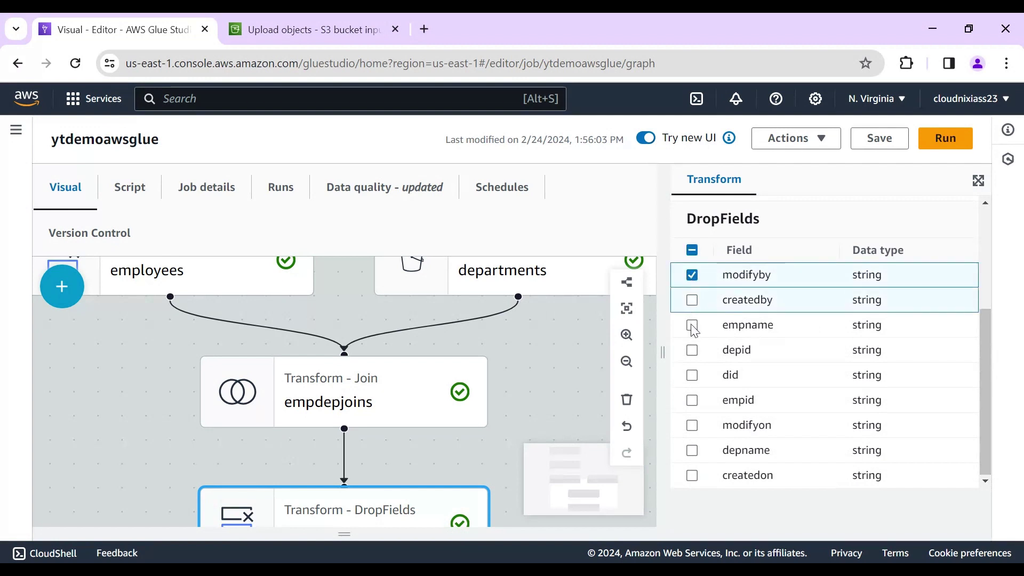
left_click(693, 352)
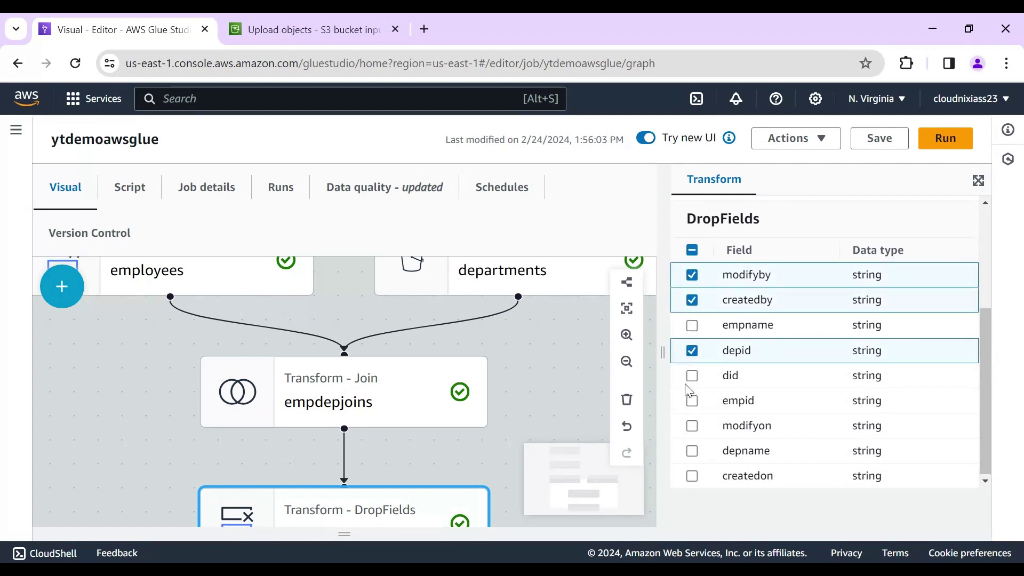
left_click(692, 376)
left_click_drag(990, 344, 991, 369)
left_click(694, 427)
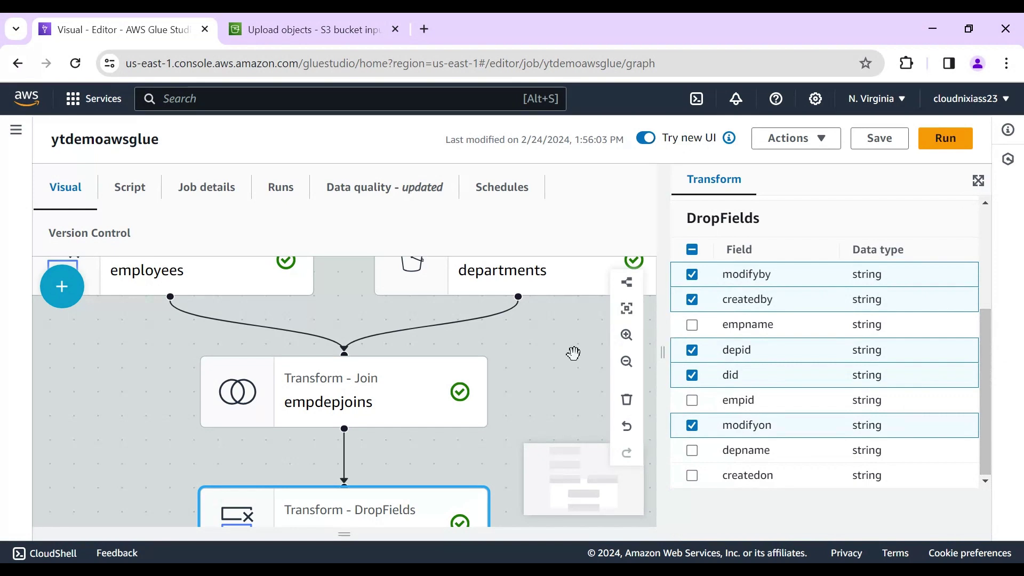
Step: Examine the data preview of the transformemp node to check the remaining columns
left_click(393, 473)
left_click(509, 495)
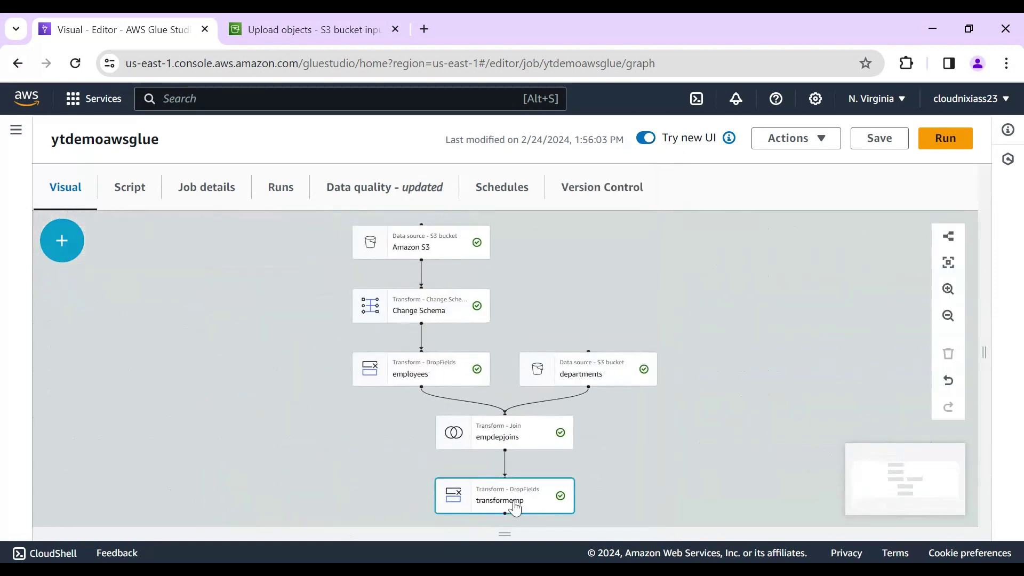
left_click_drag(339, 466, 339, 293)
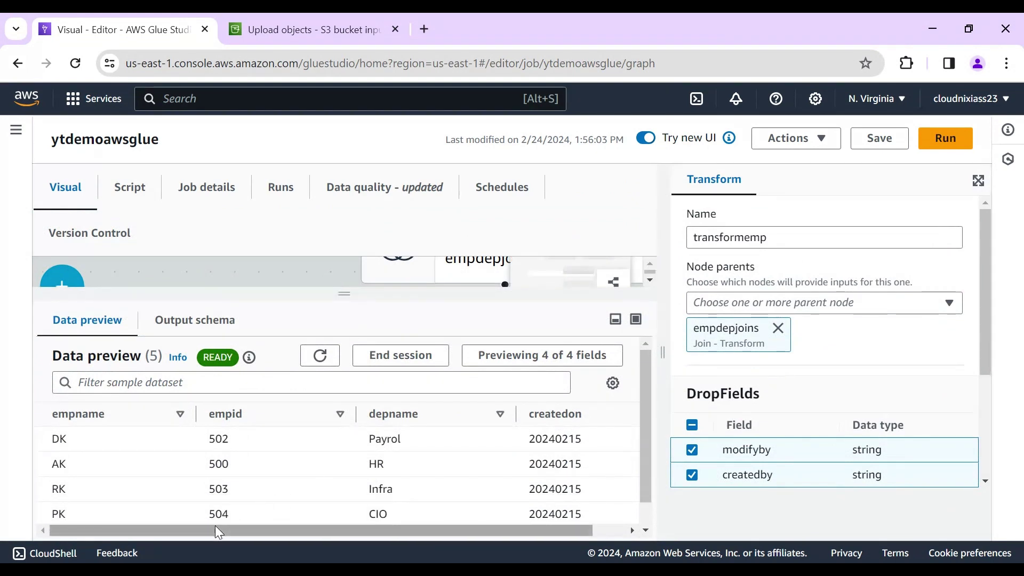
left_click_drag(185, 533, 334, 539)
left_click_drag(417, 545, 81, 531)
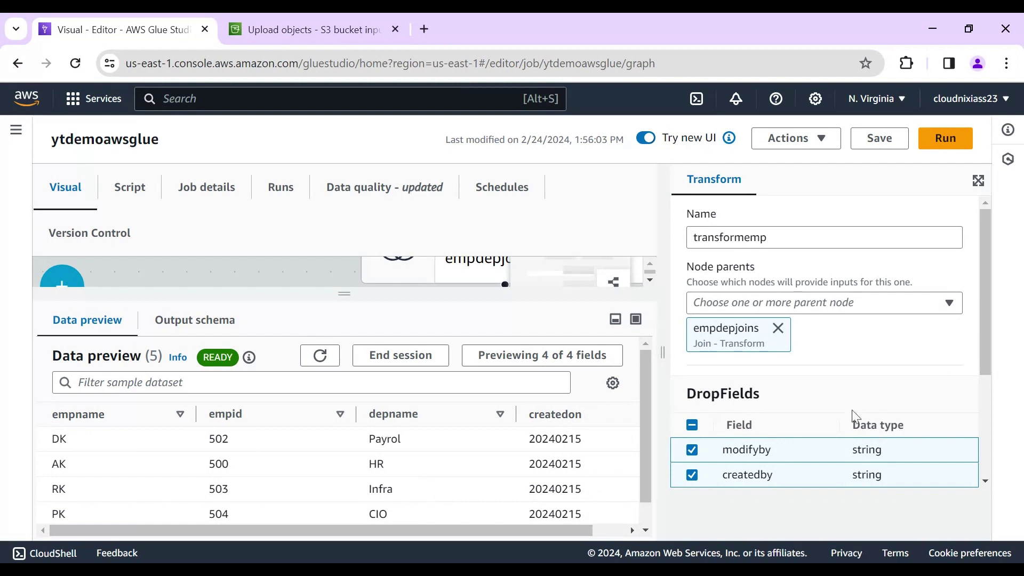
Step: Mark the createdon field for dropping in transformemp as well
left_click_drag(985, 320, 979, 433)
left_click(752, 479)
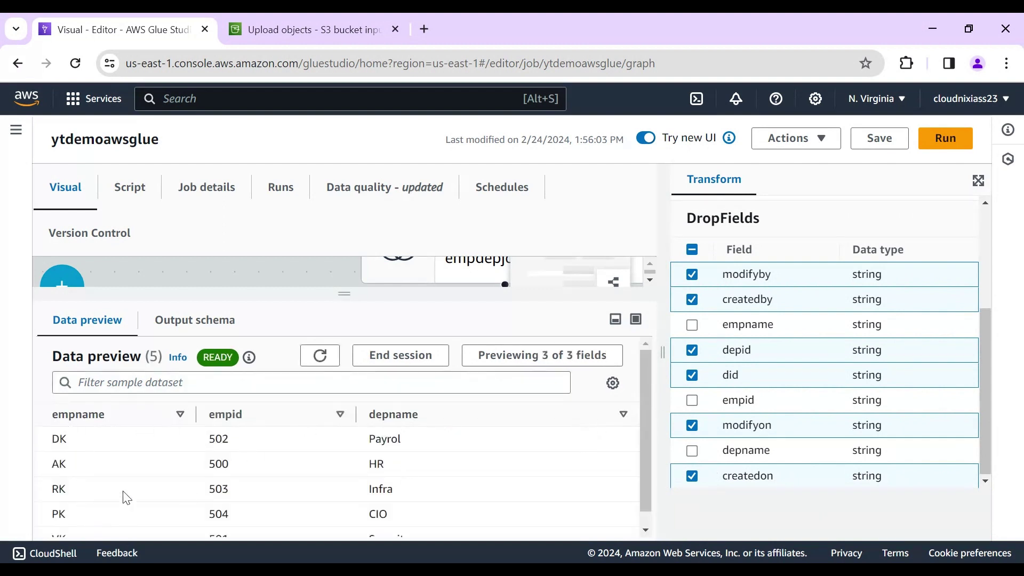
left_click(227, 281)
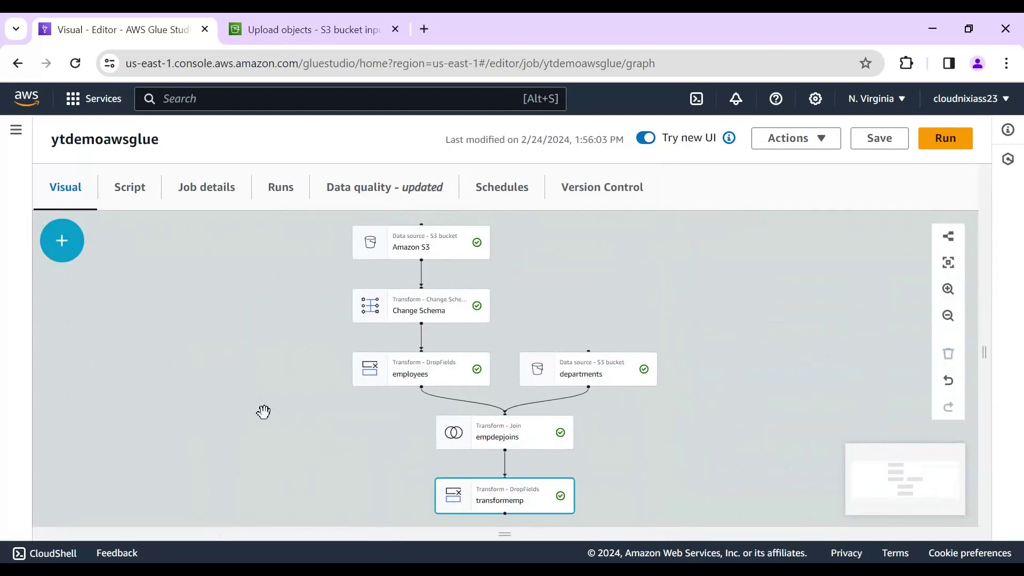
Step: Add an Amazon S3 target node as a child of transformemp
left_click(506, 503)
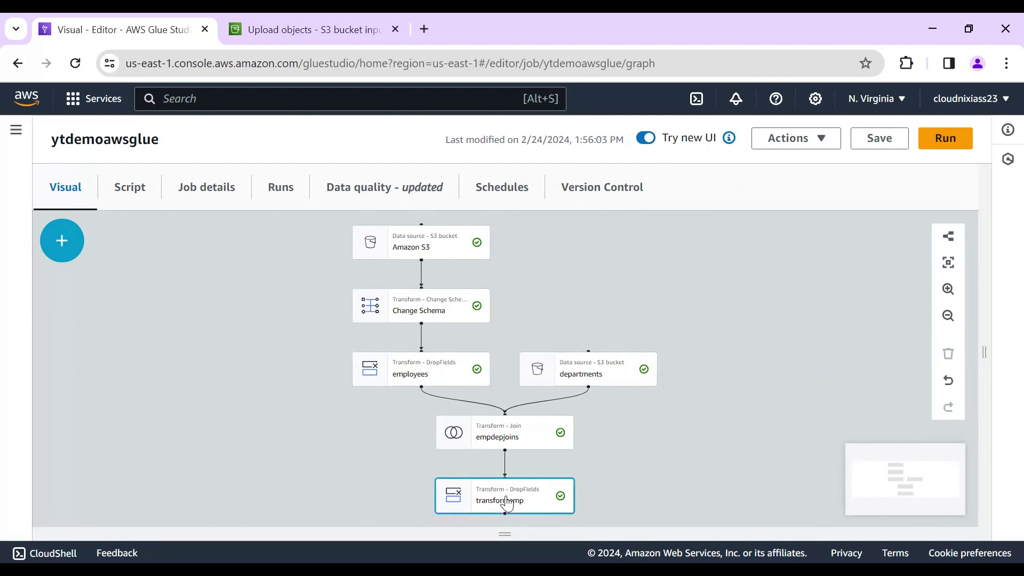
left_click_drag(344, 293, 330, 433)
left_click(63, 300)
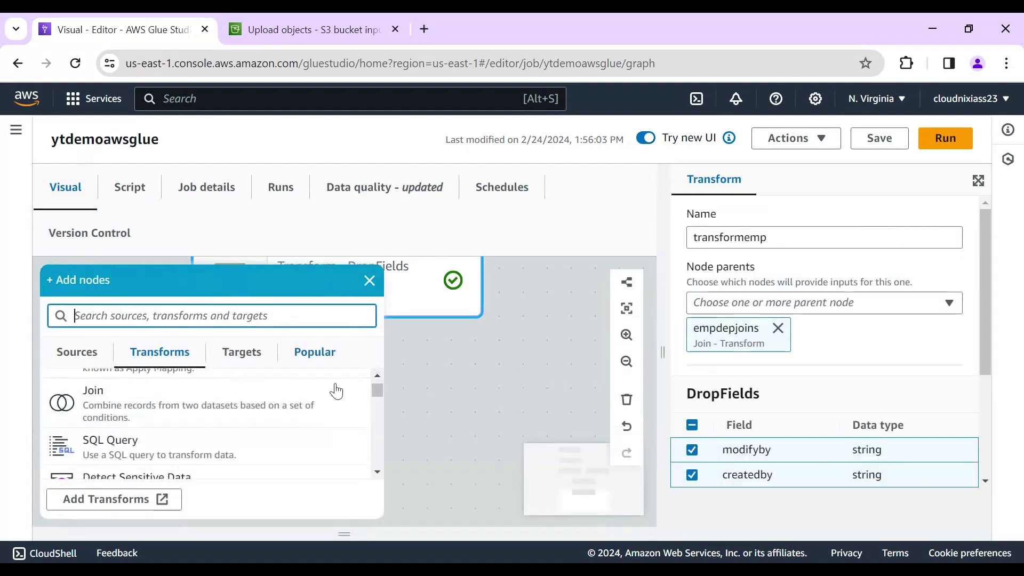
left_click(242, 358)
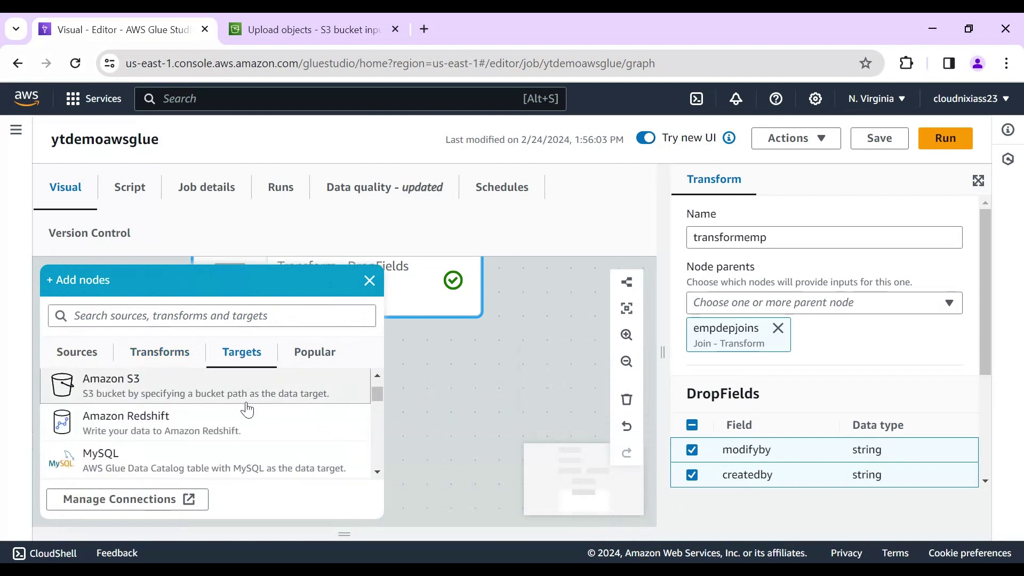
left_click(102, 391)
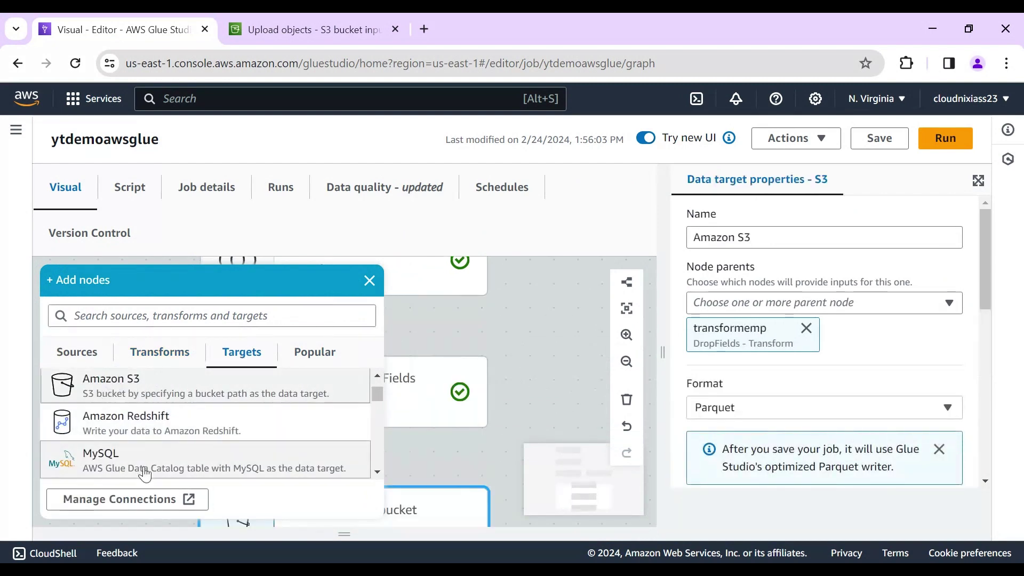
left_click(435, 507)
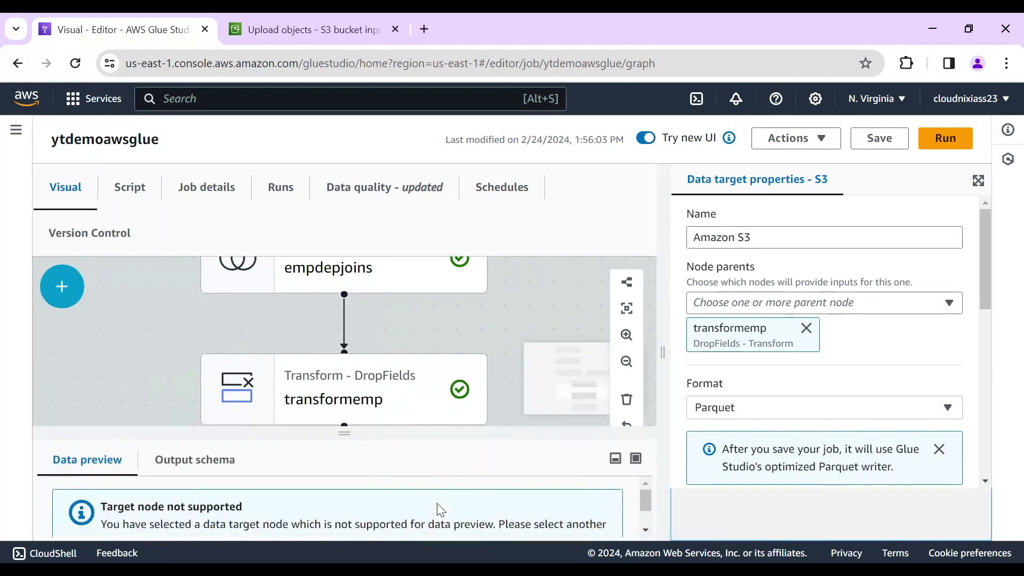
Step: Rename the Amazon S3 target node to empdepfinaloutput
left_click_drag(760, 238, 647, 247)
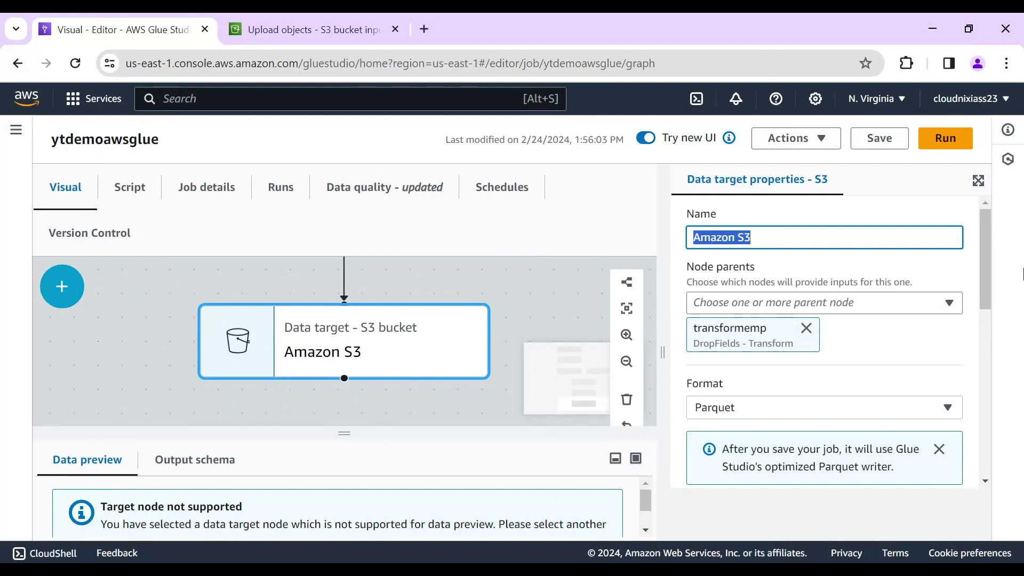
type("emo")
key("BackSpace")
type("pdepfinaloutput")
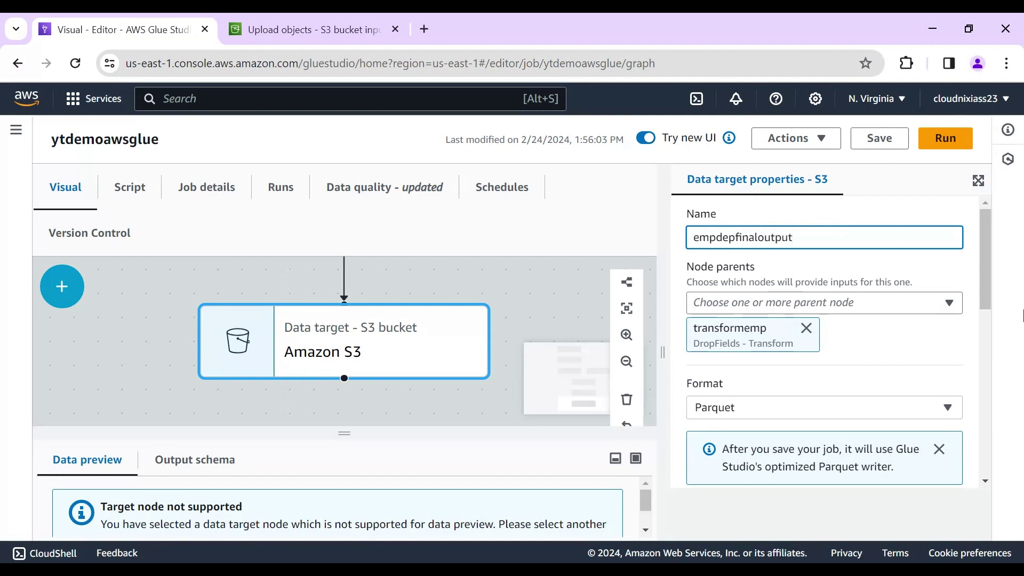
left_click(954, 341)
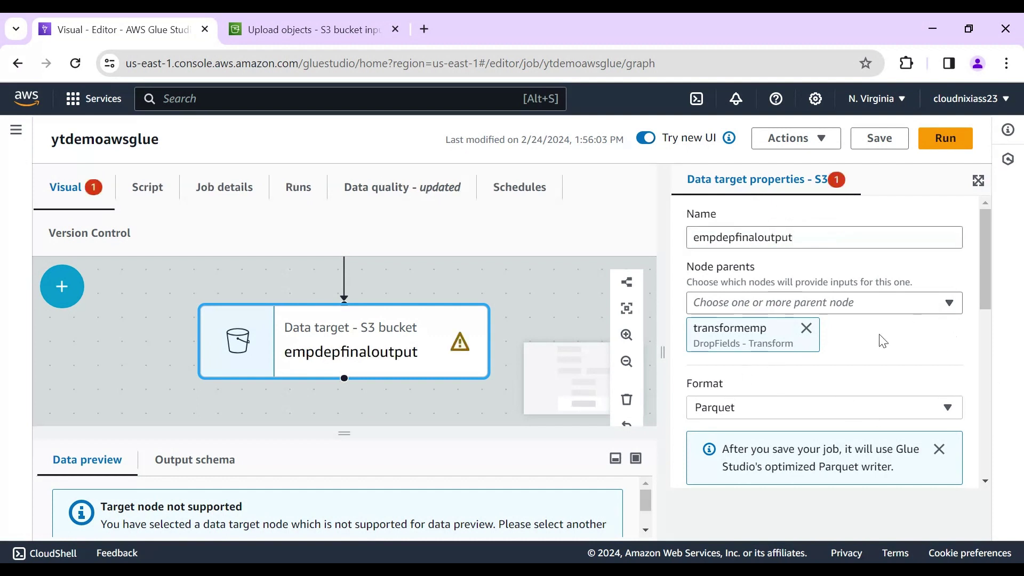
Step: Set the empdepfinaloutput node's output format to CSV with compression type None
left_click_drag(980, 258, 1005, 319)
left_click(841, 256)
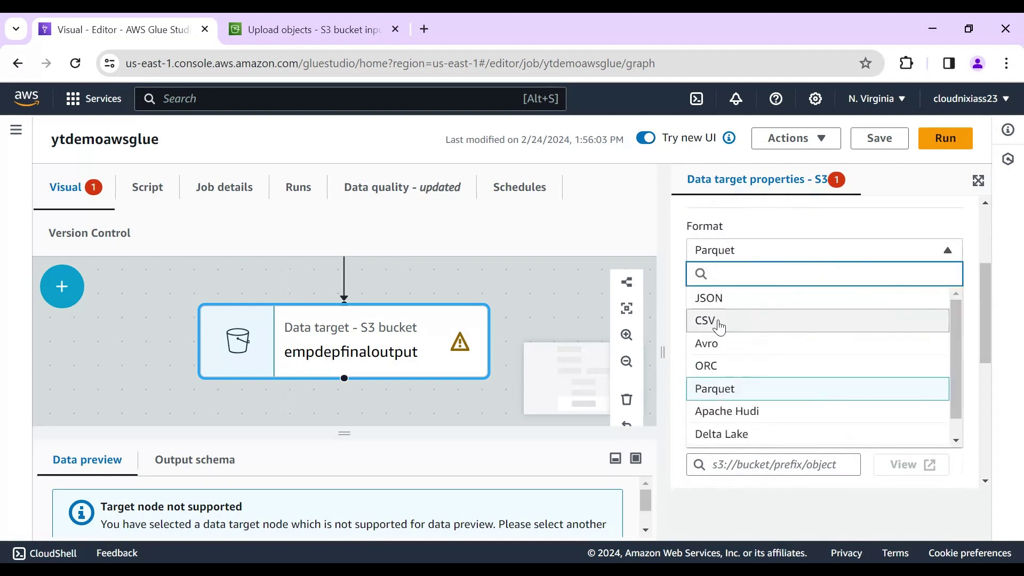
left_click(881, 329)
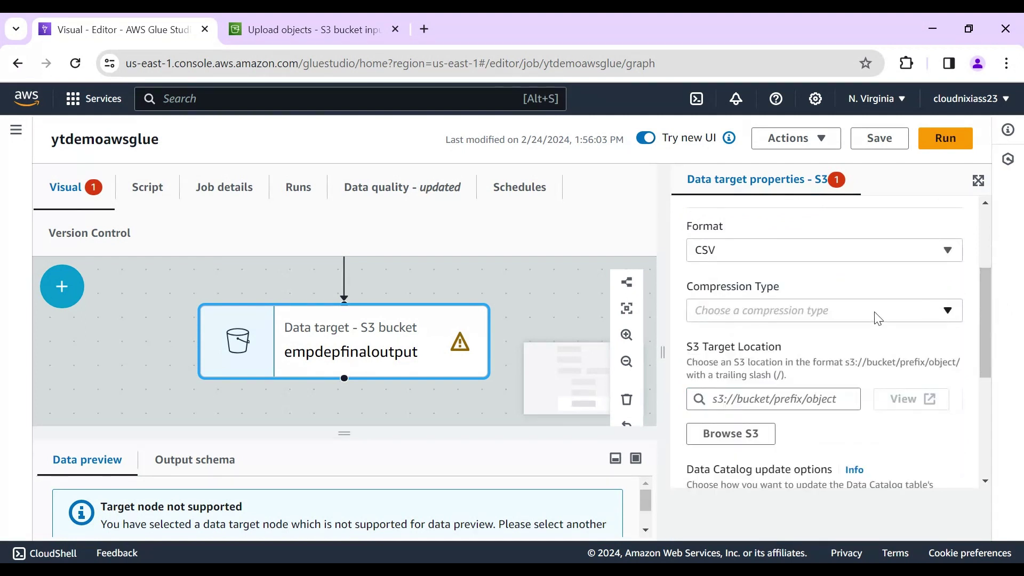
left_click(815, 313)
left_click(710, 358)
Step: Choose the outputdataforytdemoawsglue bucket as the target node's S3 location
left_click_drag(991, 294, 985, 338)
left_click(753, 341)
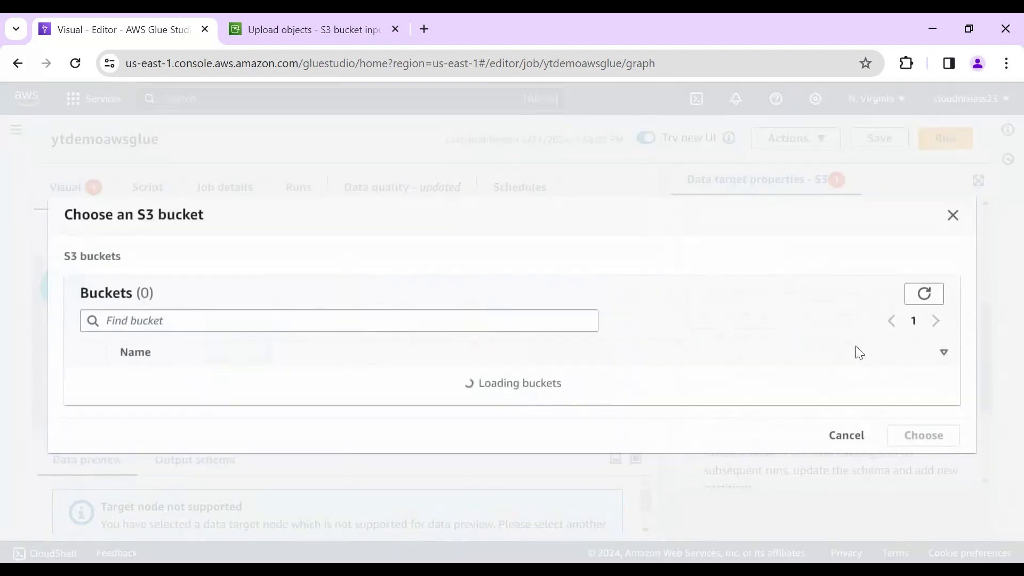
left_click(87, 461)
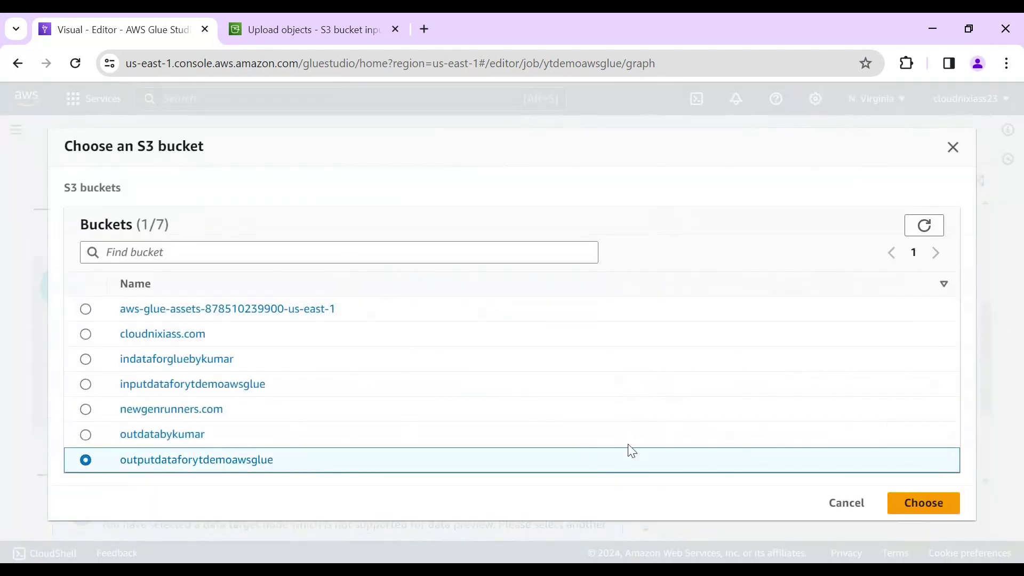
left_click(891, 496)
left_click_drag(984, 350, 990, 425)
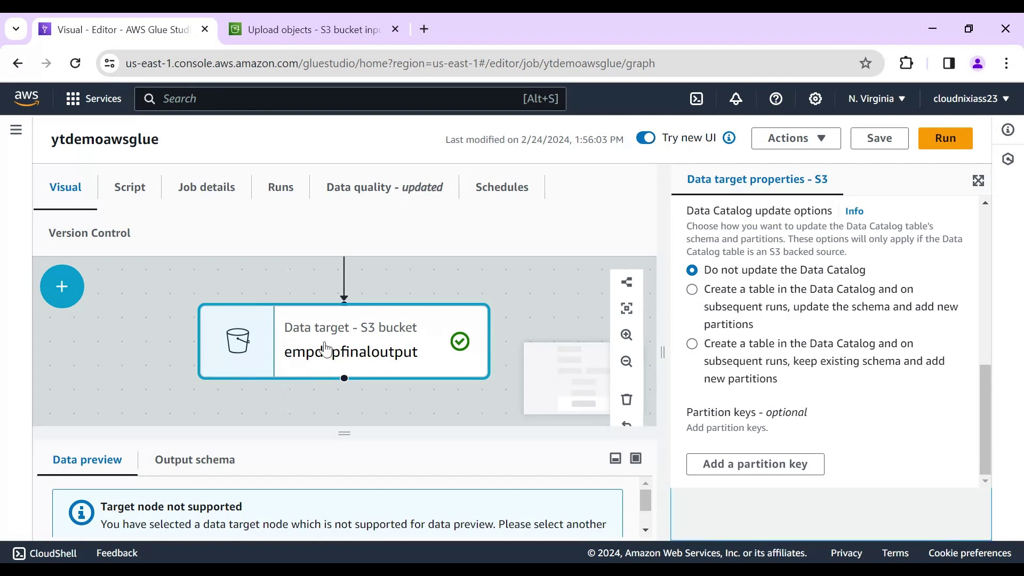
Step: Check the output schema of the empdepfinaloutput node and save the job
left_click_drag(347, 431, 344, 345)
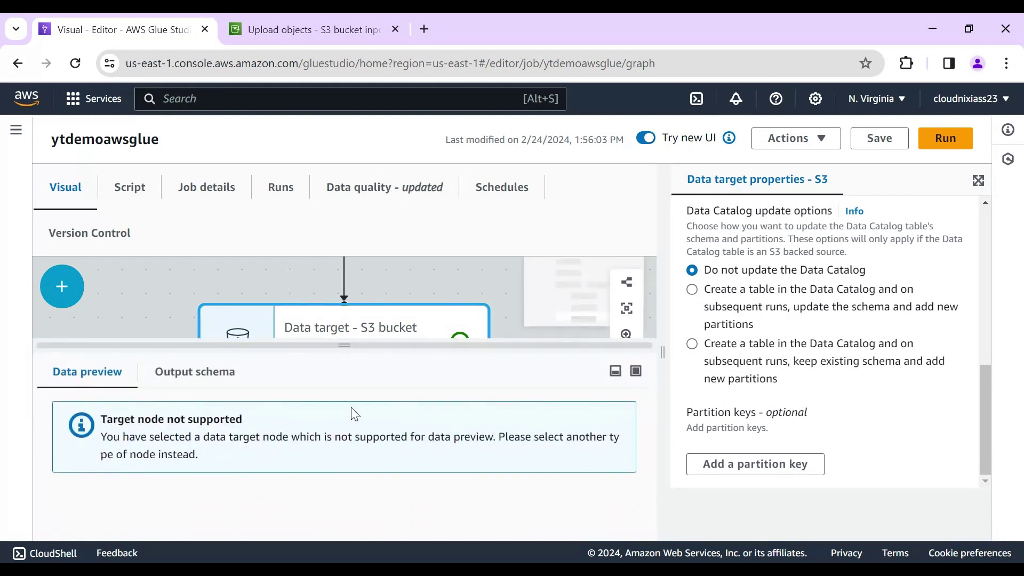
left_click(196, 374)
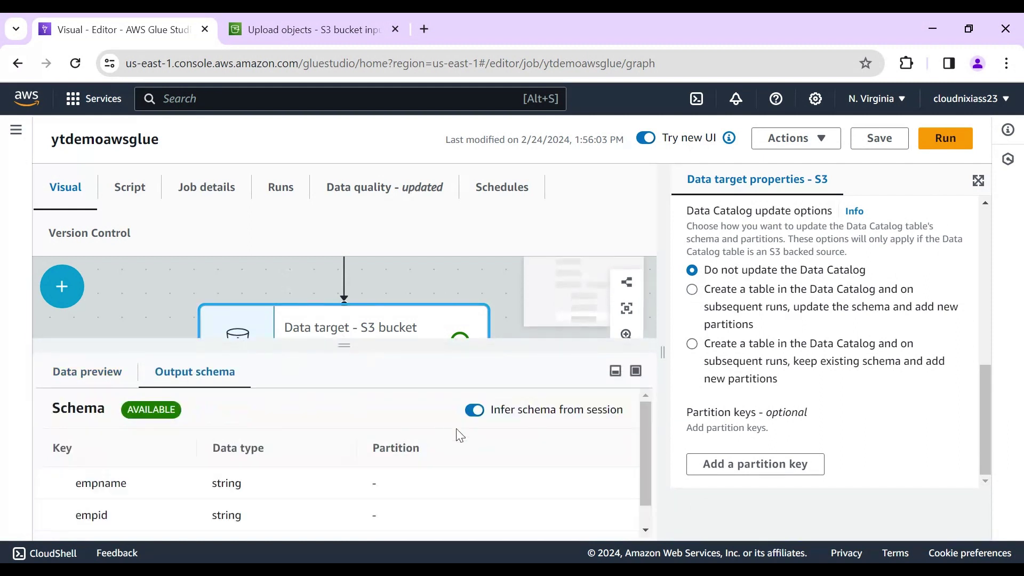
left_click_drag(345, 344, 345, 455)
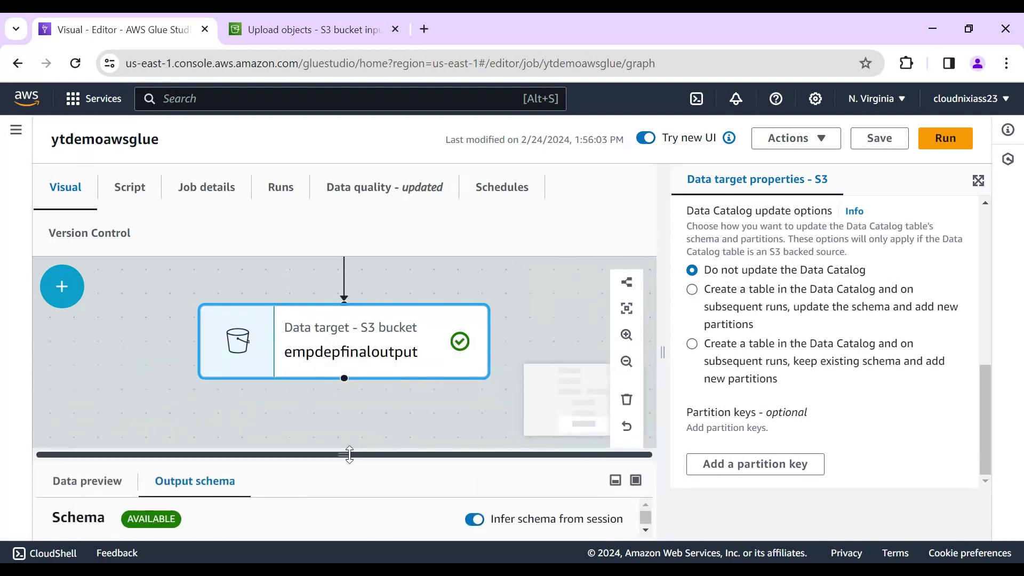
left_click(899, 147)
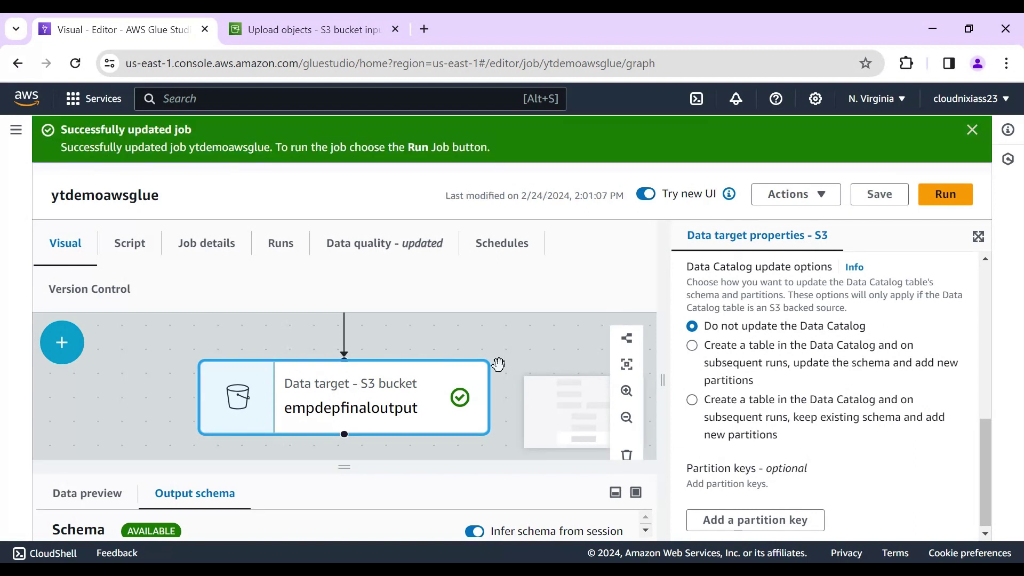
left_click(971, 130)
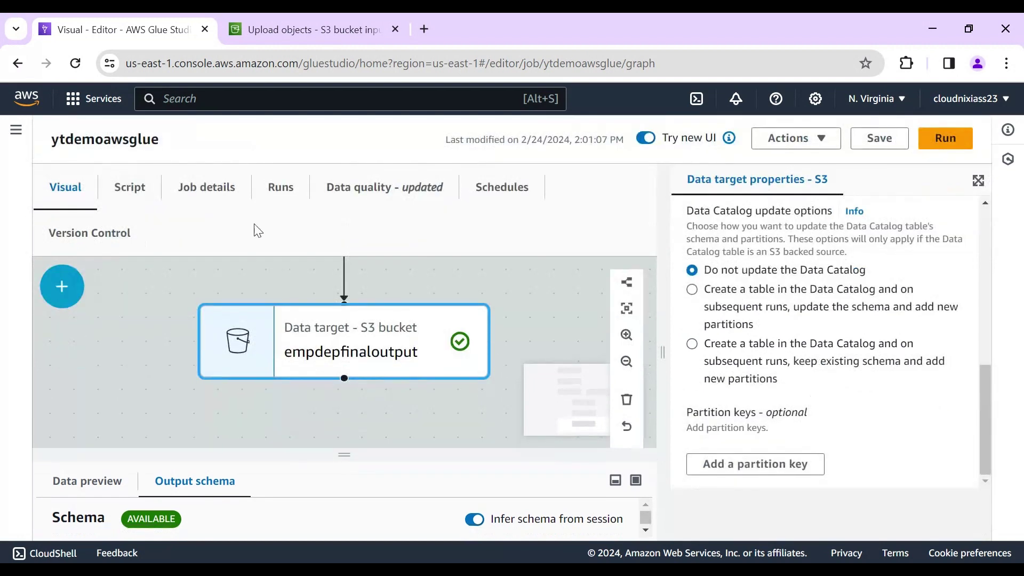
Step: Read through the job's generated script from the import statements down to the final commit line
left_click(128, 192)
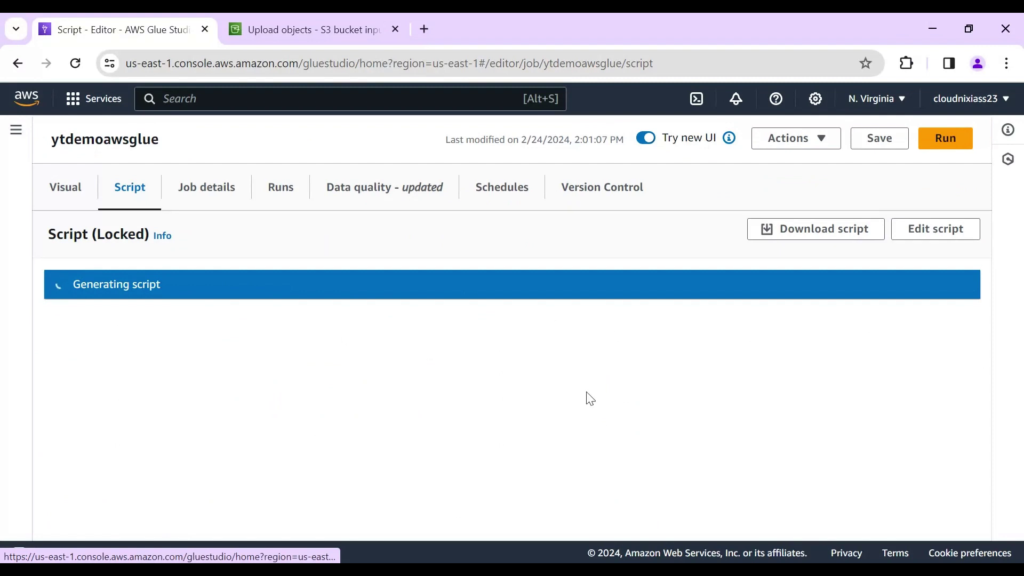
left_click(462, 379)
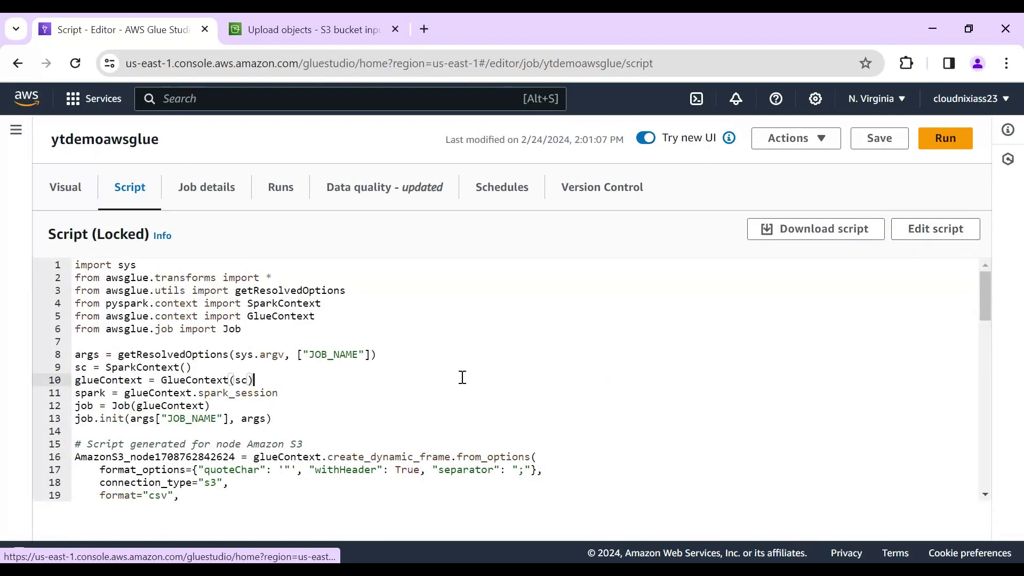
left_click_drag(337, 322, 21, 258)
left_click(512, 405)
key("Down")
key("Down")
key("Down")
key("Down")
key("Down")
key("Down")
key("Down")
key("Down")
key("Down")
key("Down")
key("Down")
key("Down")
key("Down")
key("Down")
key("Down")
key("Down")
key("Down")
key("Down")
key("Down")
key("Down")
key("Down")
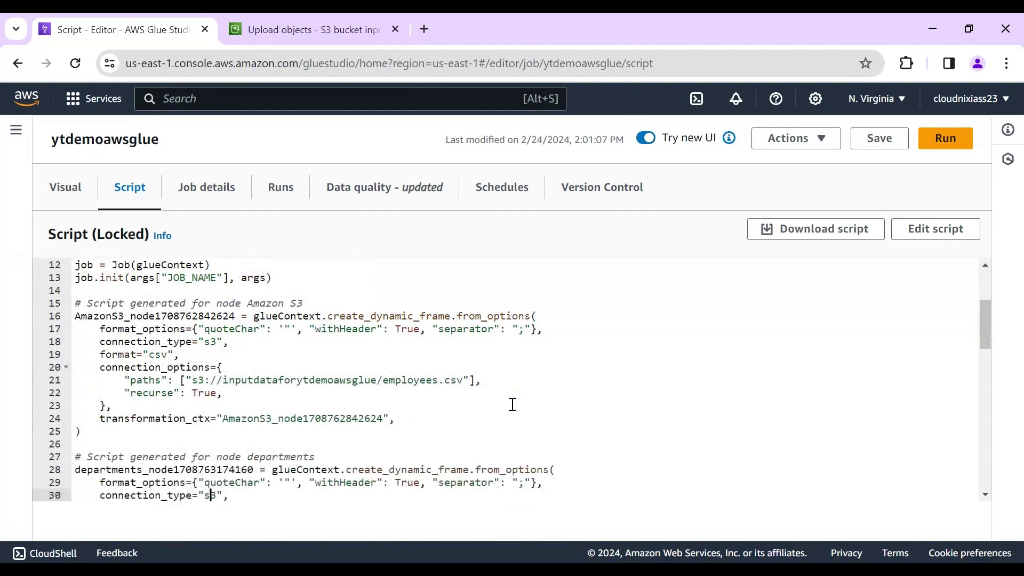
key("Down")
key("Down")
key("Down")
key("Down")
key("Down")
key("Down")
key("Down")
key("Down")
key("Down")
key("Down")
key("Down")
key("Down")
key("Down")
key("Down")
key("Down")
key("Down")
key("Down")
key("Down")
key("Down")
key("Down")
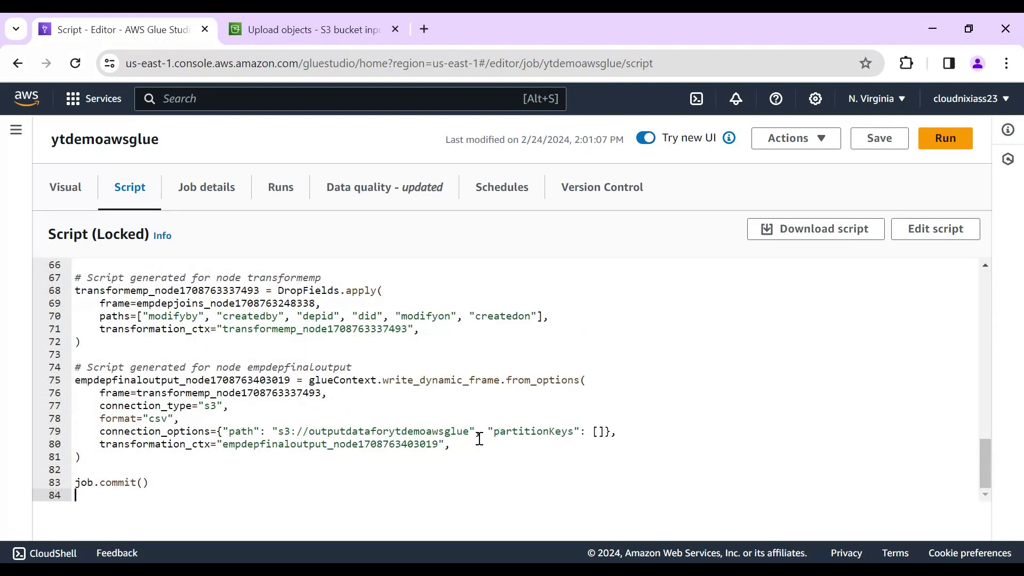
Step: Examine the script blocks generated for the empdepfinaloutput, transformemp and empdepjoins nodes
left_click(482, 455)
left_click_drag(124, 456, 38, 372)
left_click(300, 369)
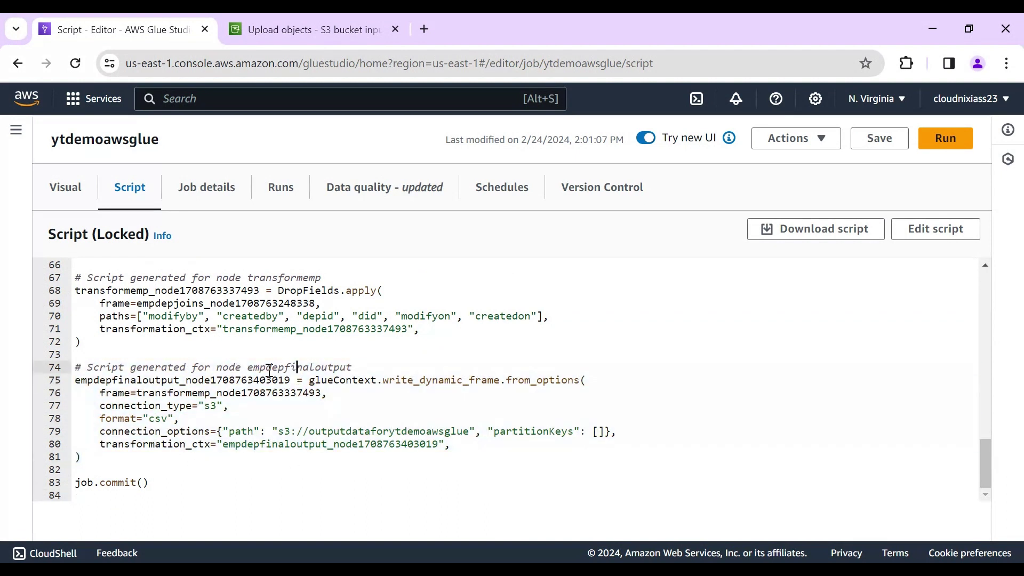
left_click_drag(248, 274, 325, 276)
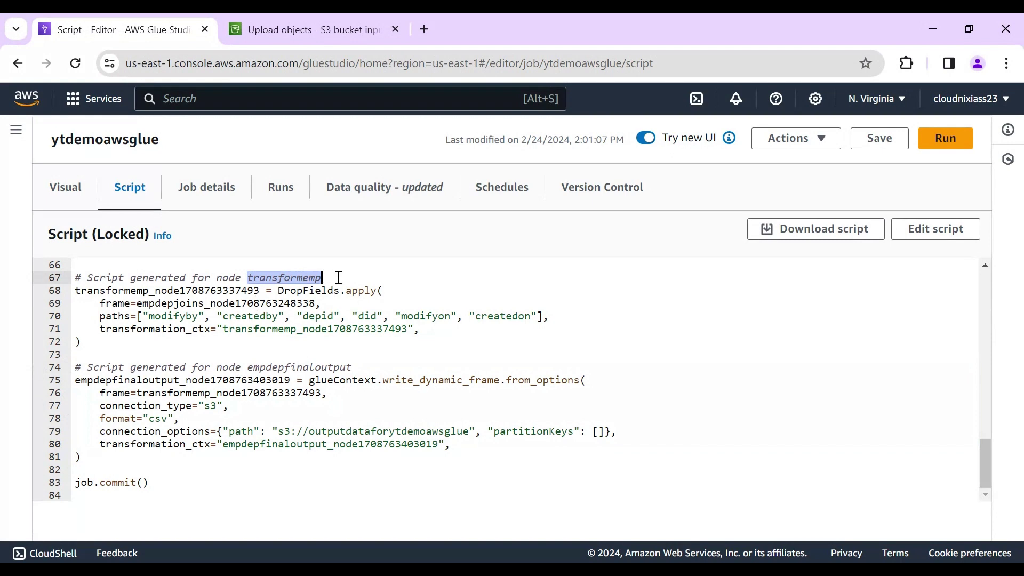
left_click(517, 344)
left_click_drag(987, 472, 998, 433)
left_click_drag(431, 480, 72, 384)
left_click(410, 339)
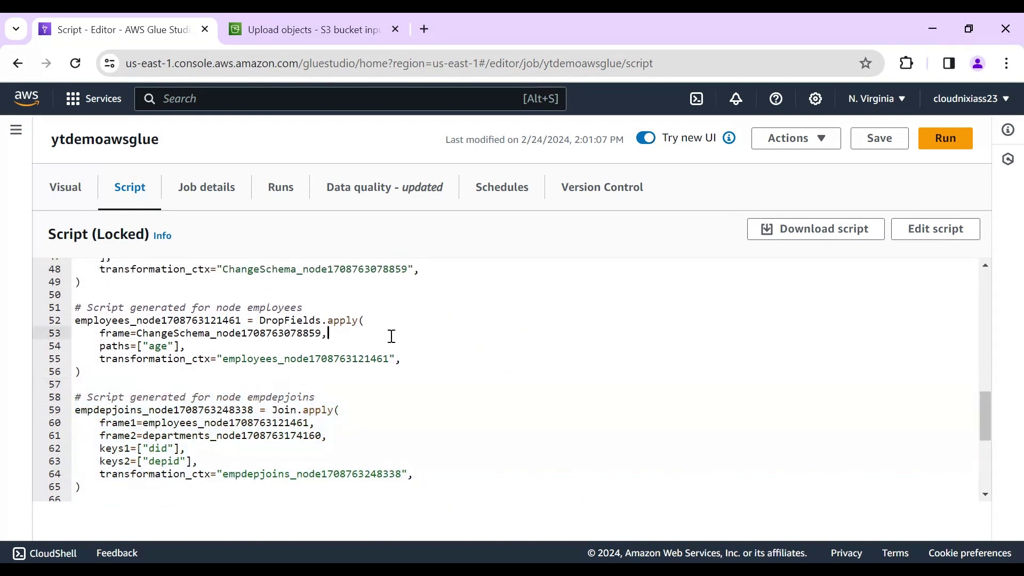
left_click_drag(985, 418, 974, 206)
Step: Run the ytdemoawsglue job from the visual editor and open the job run monitoring page
left_click(48, 192)
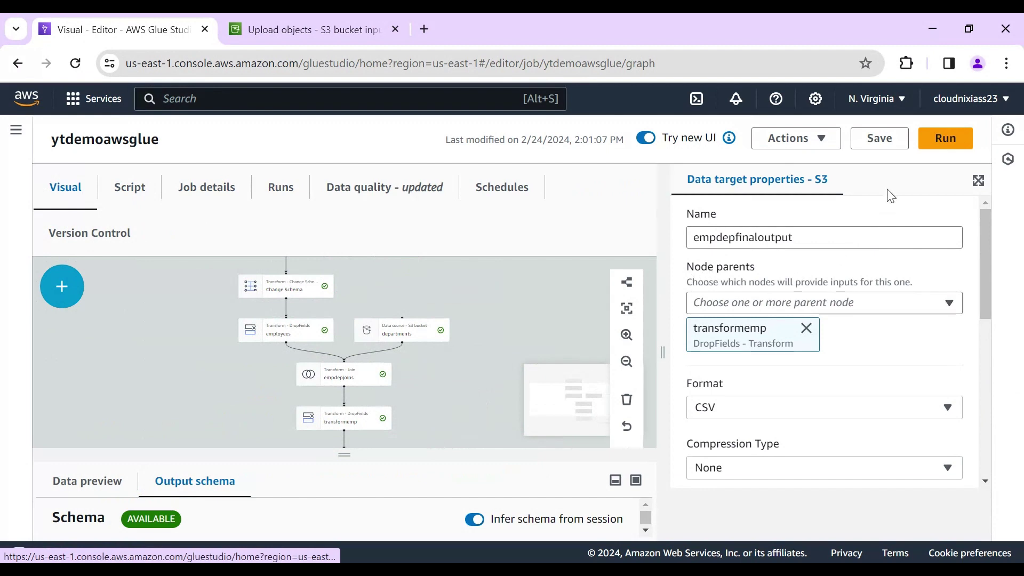
left_click(944, 141)
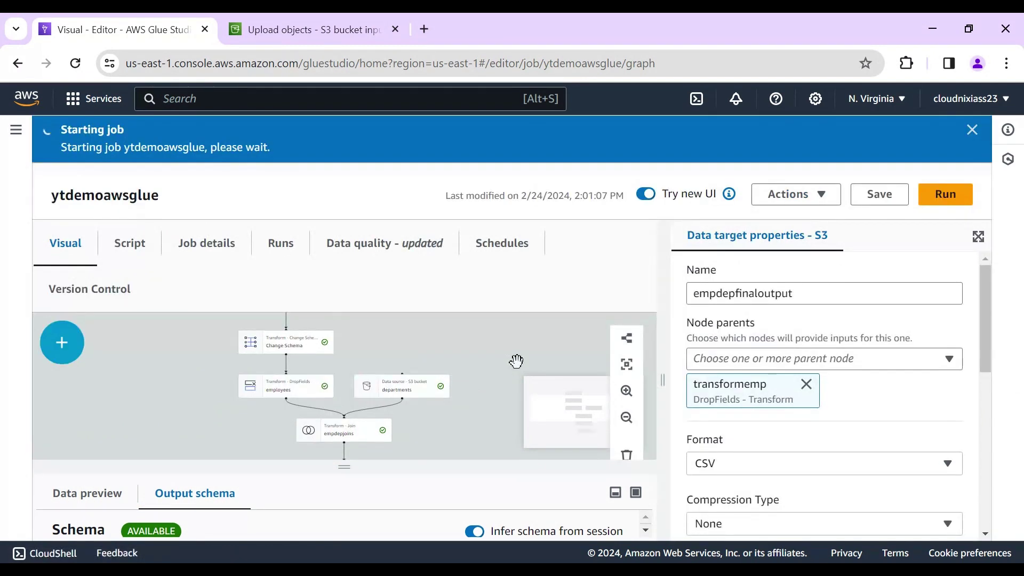
left_click(972, 130)
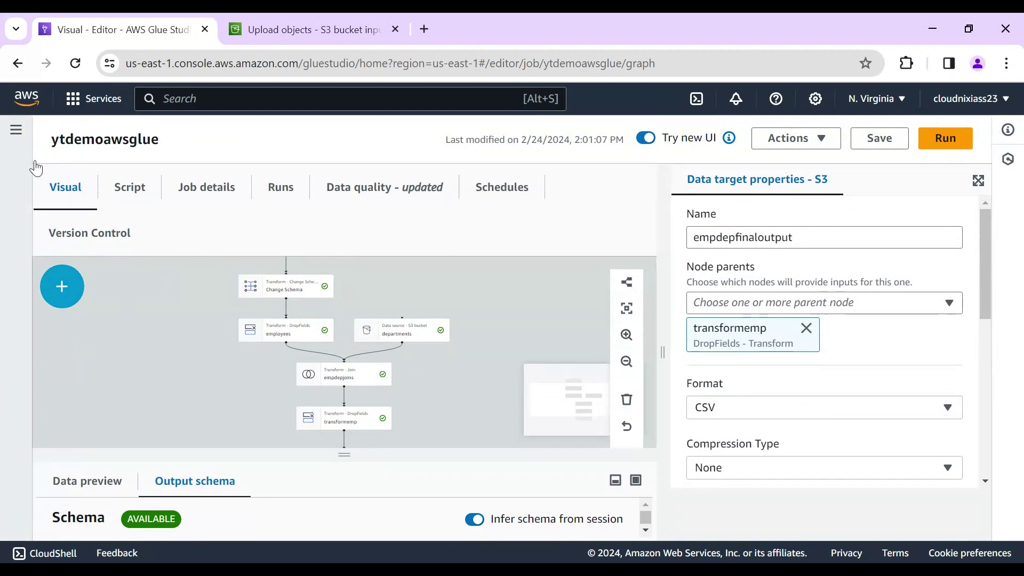
left_click(16, 129)
left_click(51, 263)
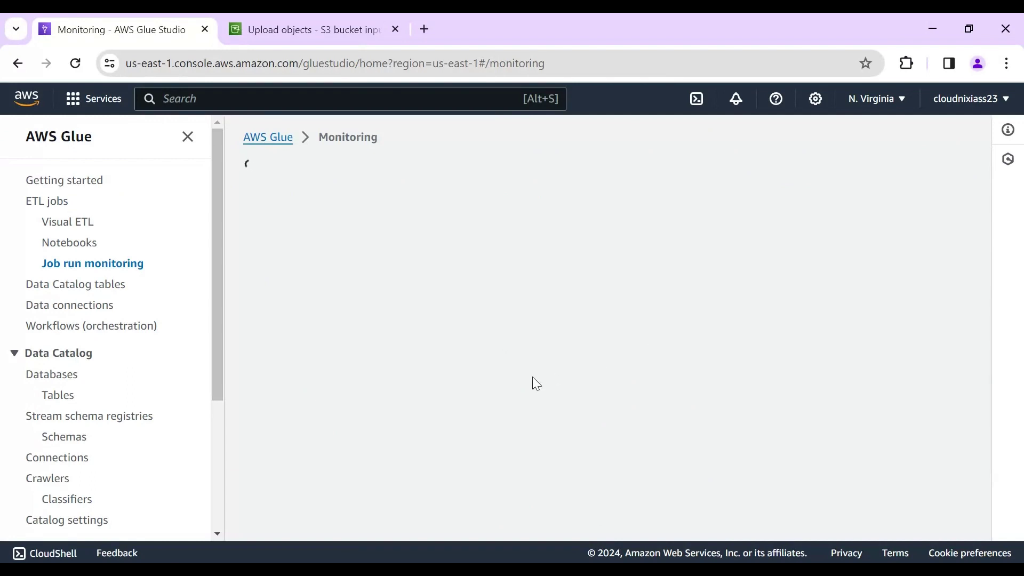
Step: Switch to the S3 console, close the upload status and open the outputdataforytdemoawsglue bucket's object list
left_click(311, 29)
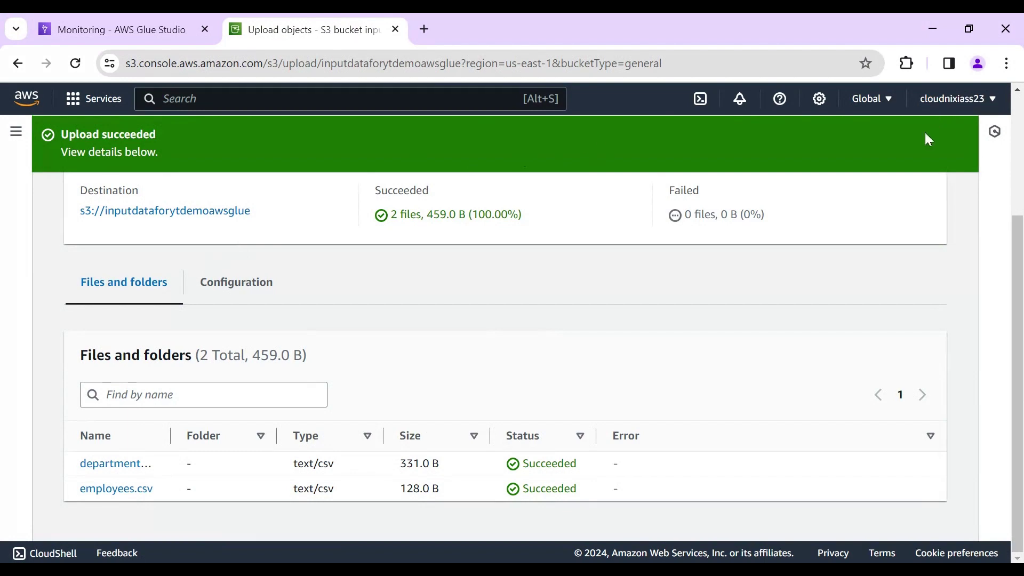
left_click(16, 131)
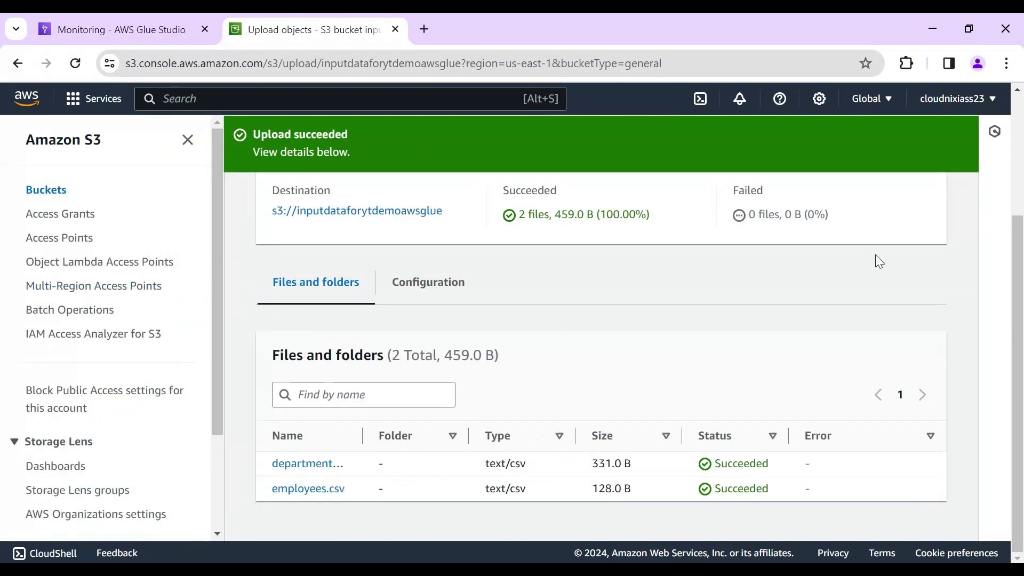
left_click_drag(1019, 309, 1020, 117)
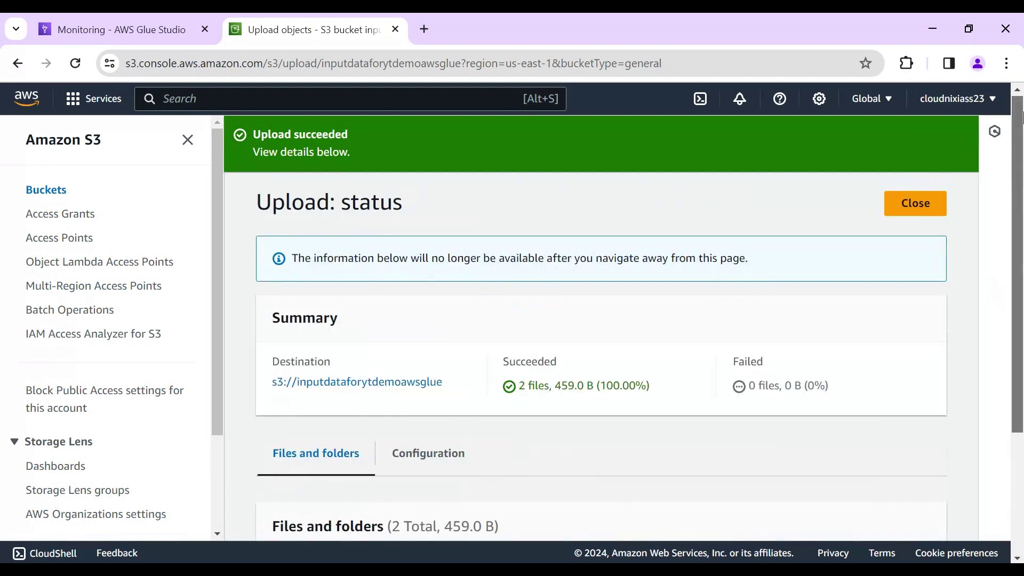
left_click(909, 206)
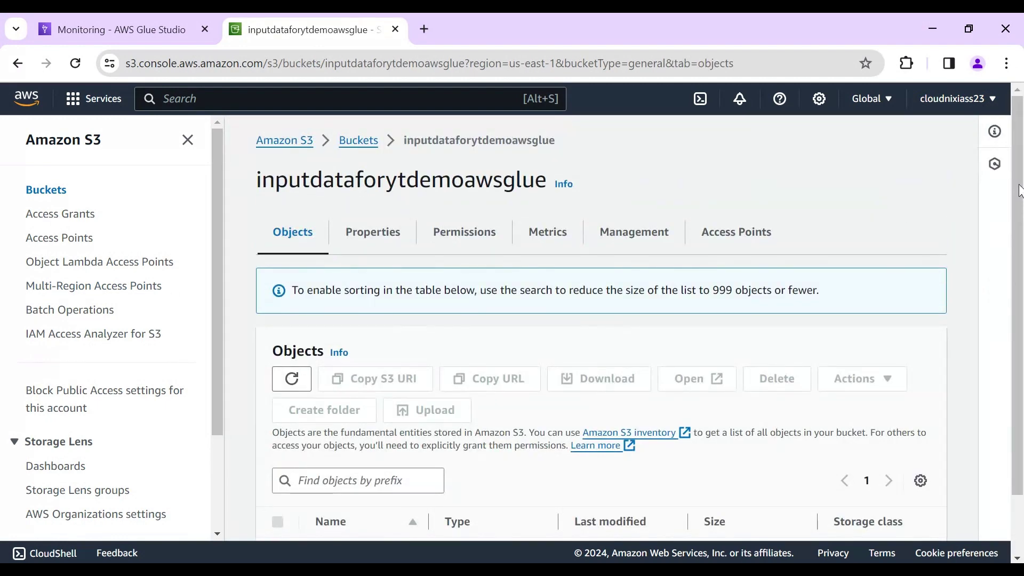
left_click(346, 151)
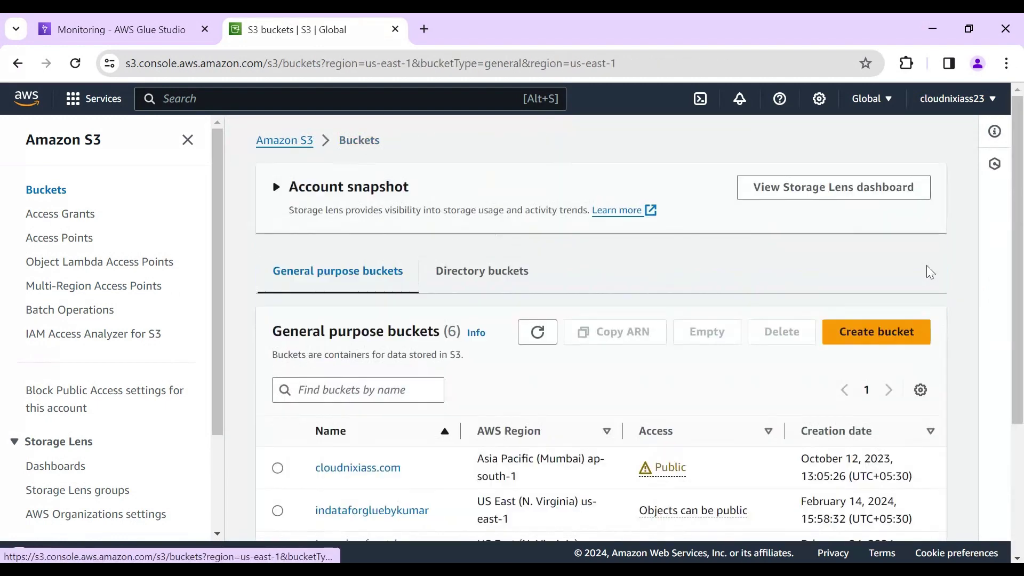
left_click_drag(1021, 214, 1020, 406)
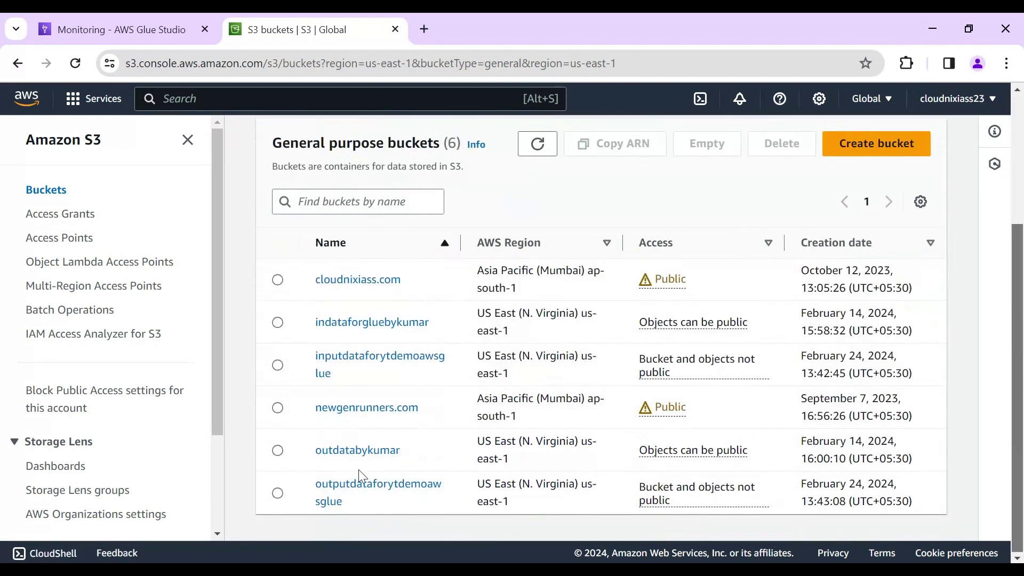
left_click(344, 495)
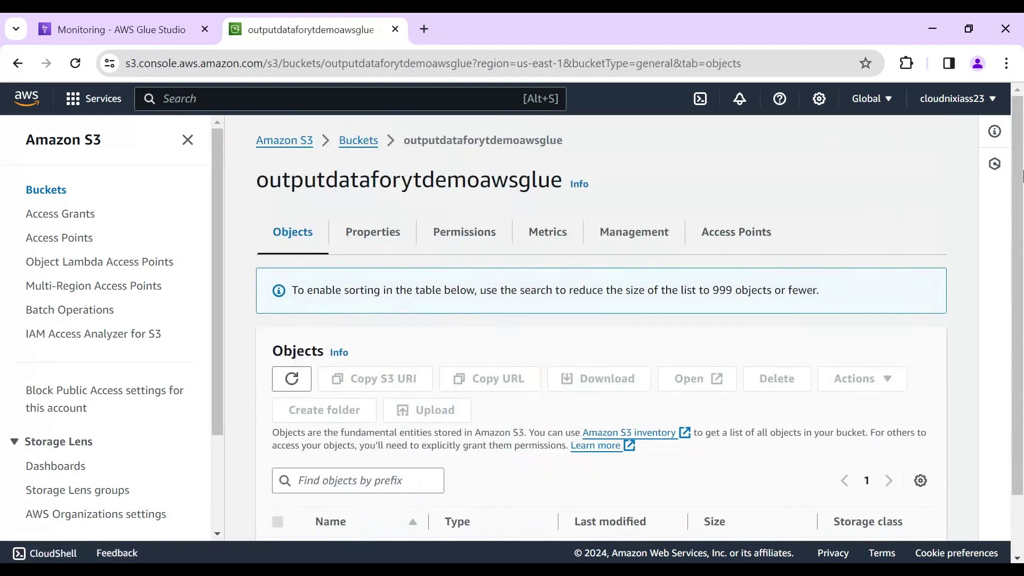
left_click_drag(1021, 176, 1022, 363)
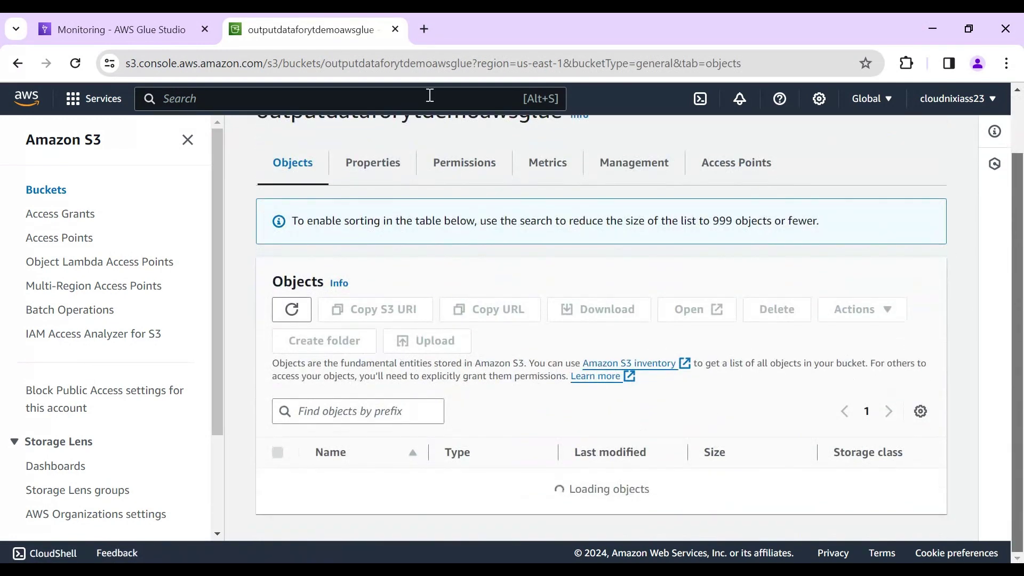
Step: Switch back to Glue job run monitoring and check the run status of ytdemoawsglue
left_click(115, 29)
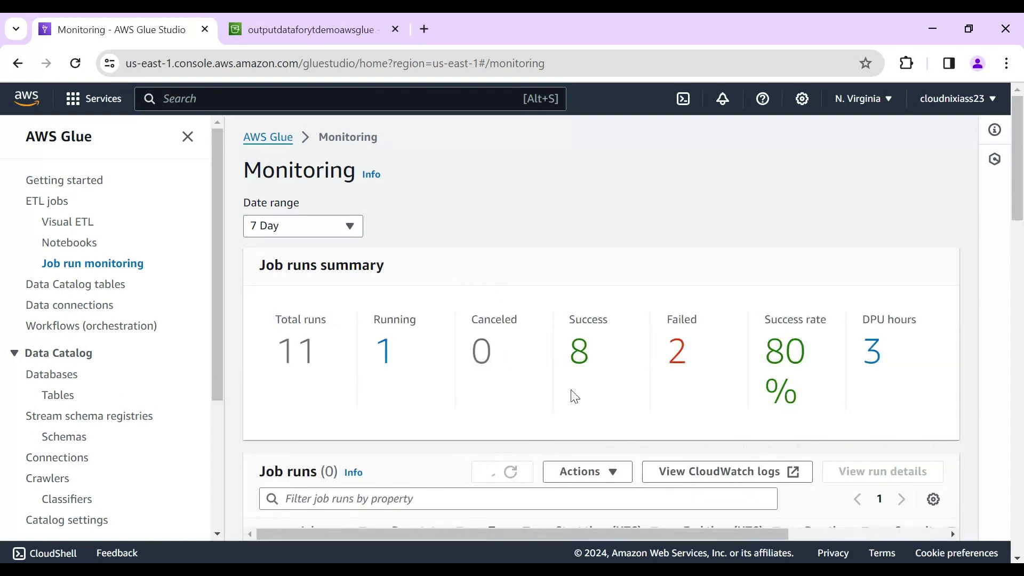
left_click_drag(1019, 181, 1023, 233)
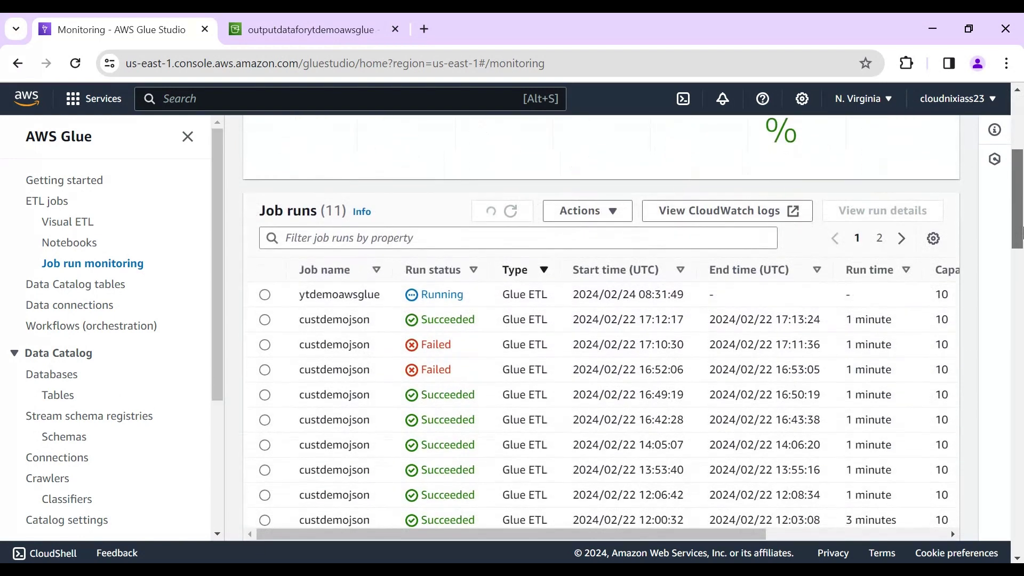
left_click_drag(298, 295, 522, 291)
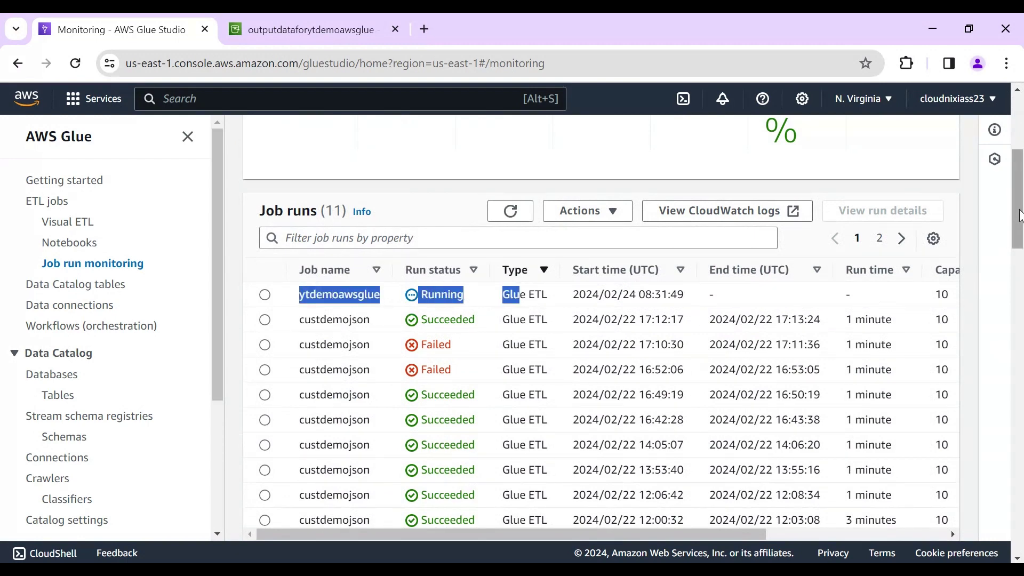
Step: Refresh the job run monitoring page and check the run status of ytdemoawsglue
left_click_drag(1018, 213, 1021, 177)
left_click_drag(476, 479, 413, 480)
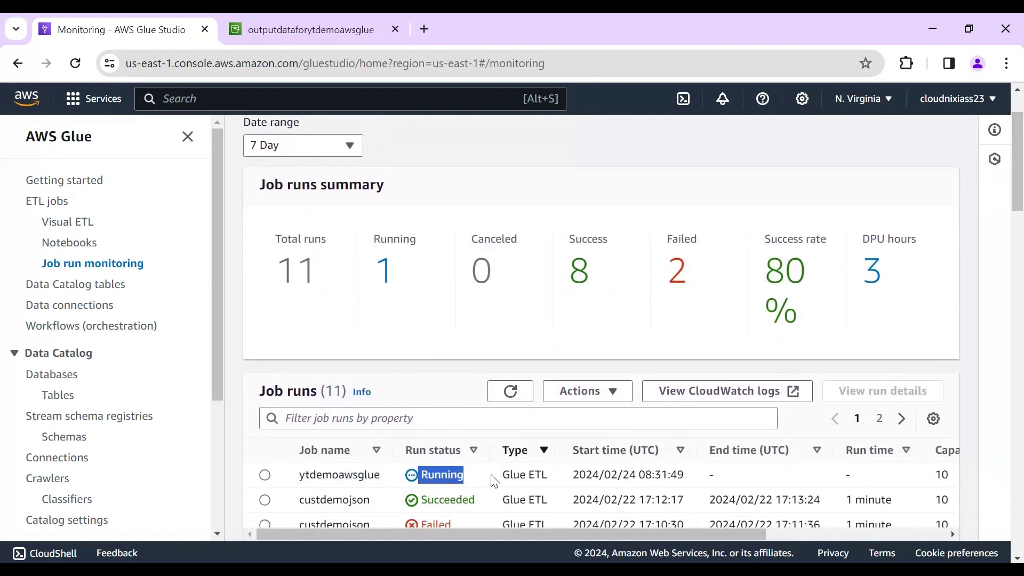
key("F5")
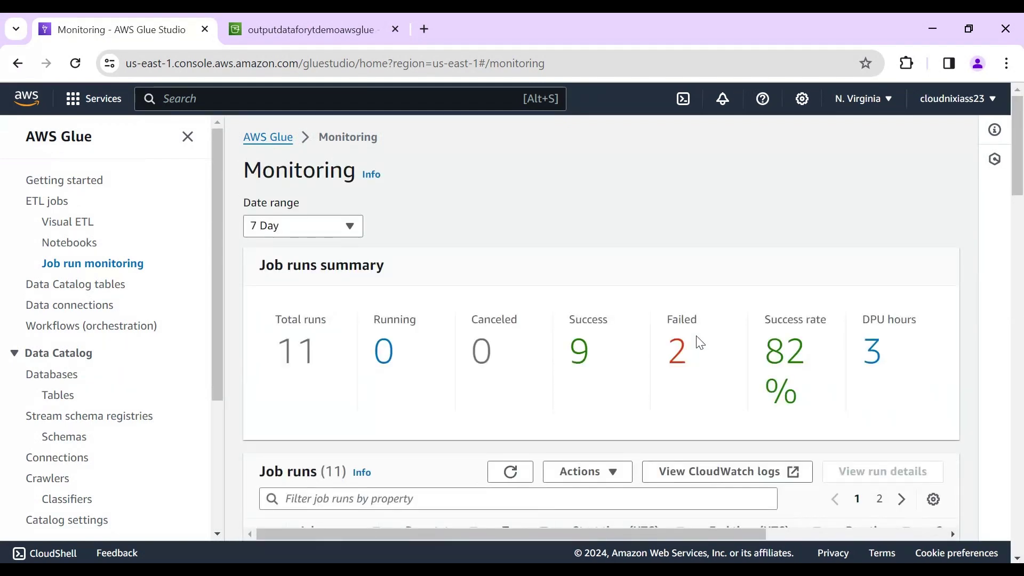
left_click_drag(1020, 144, 1020, 192)
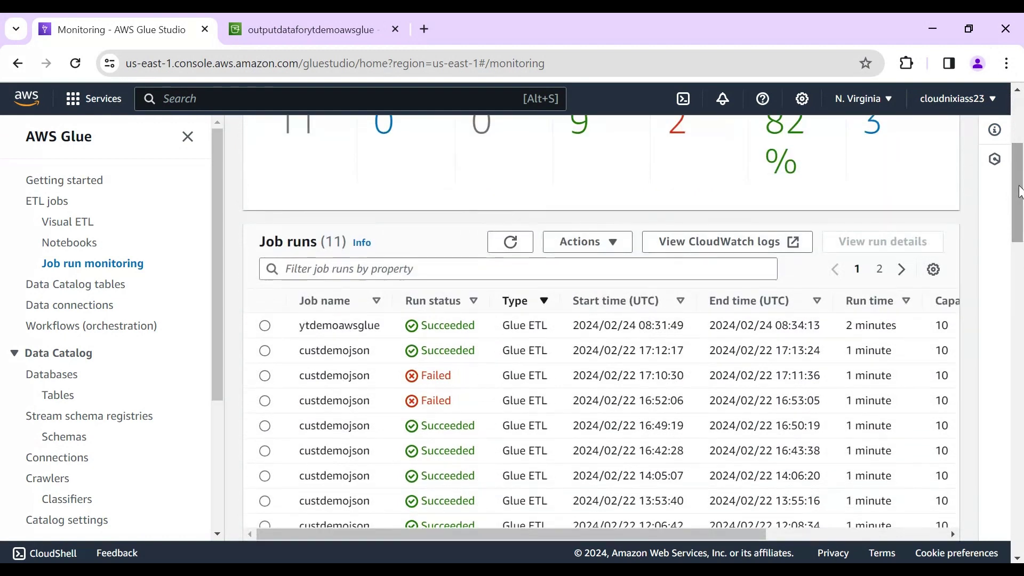
Step: Switch to the S3 console and refresh the object list of the outputdataforytdemoawsglue bucket to view the job's output files
left_click(286, 33)
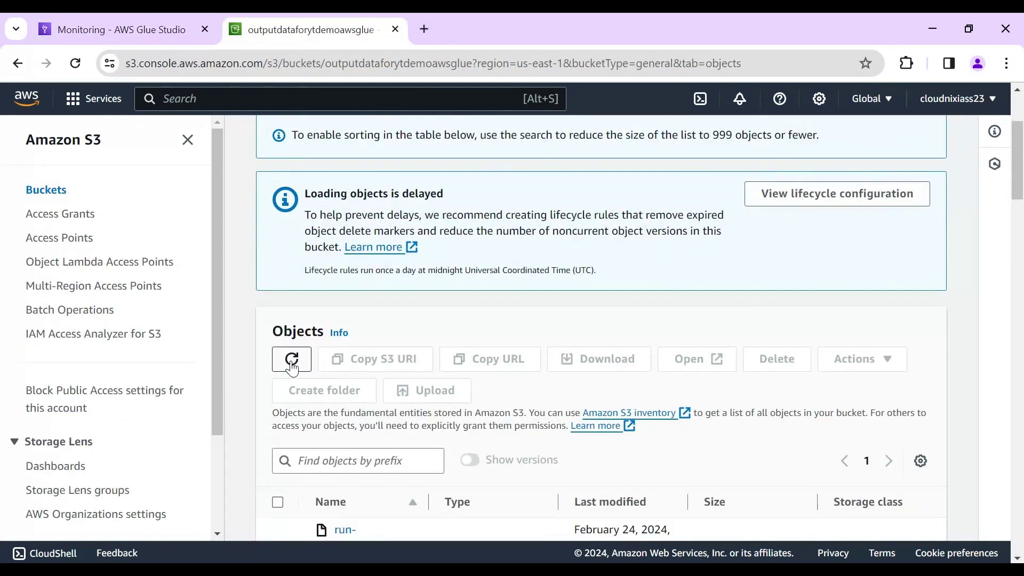
double_click(292, 368)
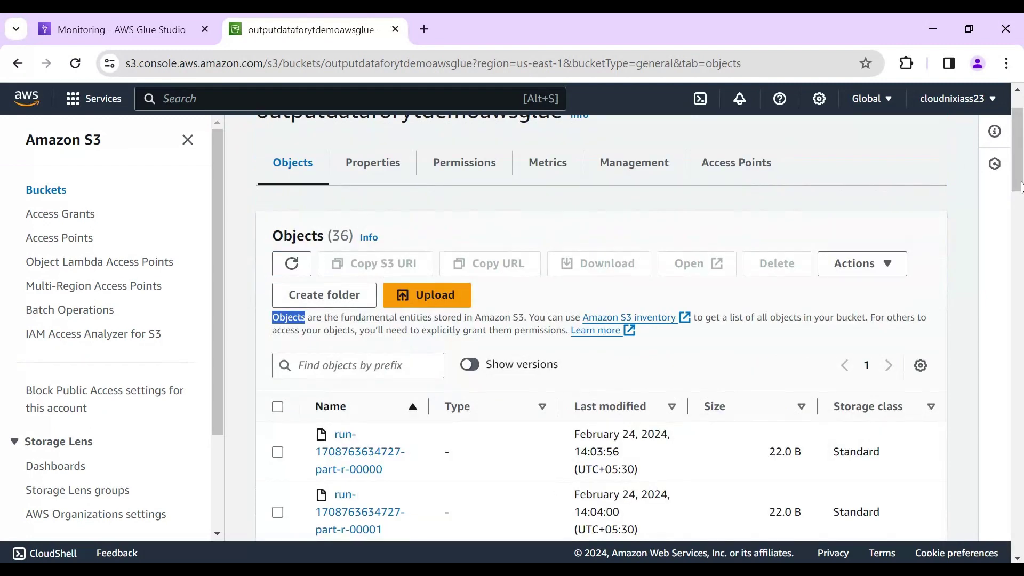
scroll(1020, 184, "down", 2)
scroll(1021, 160, "up", 4)
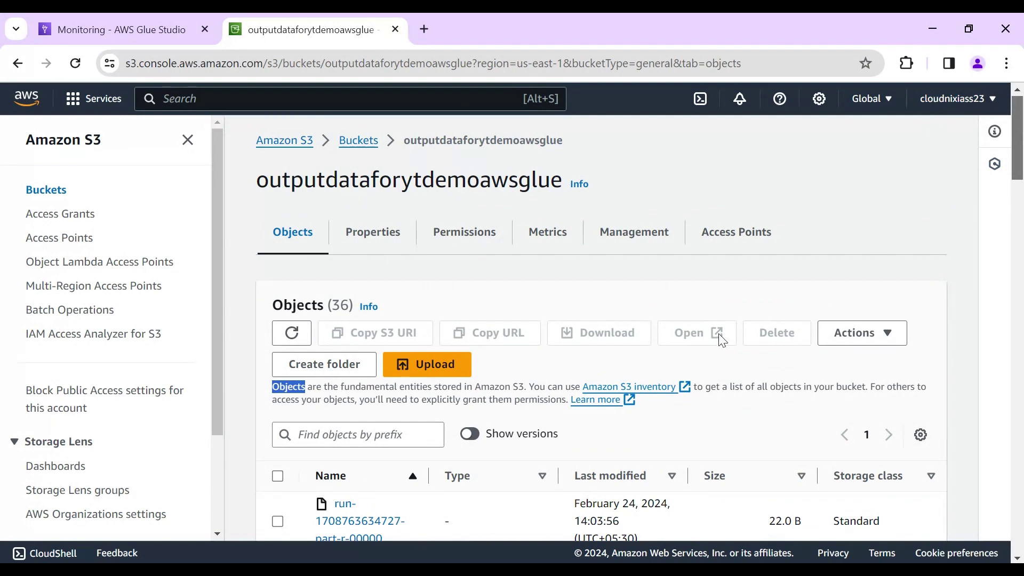
Step: Reduce the browser zoom of the S3 console page to 80%
left_click(1007, 64)
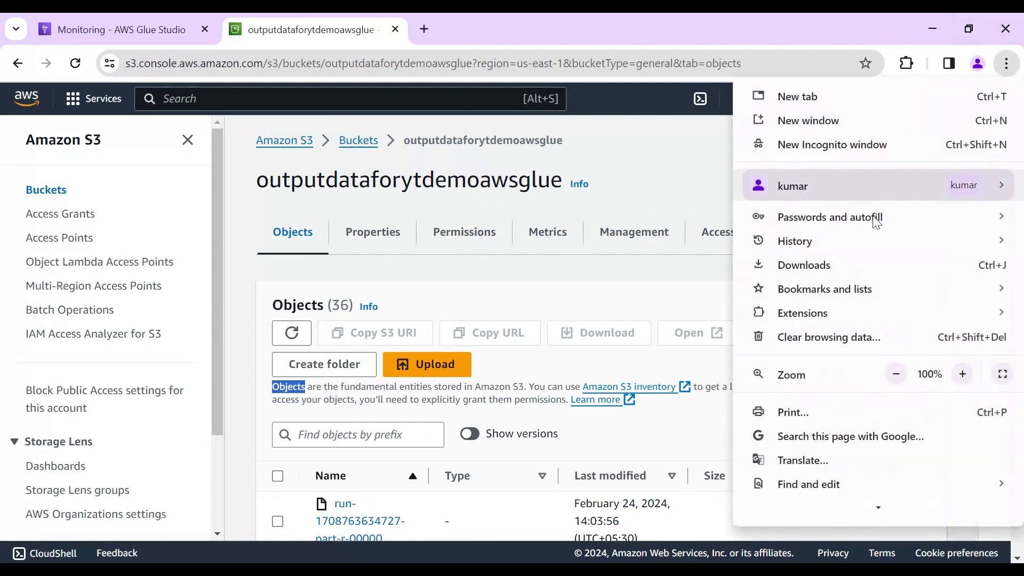
left_click(896, 374)
left_click(897, 374)
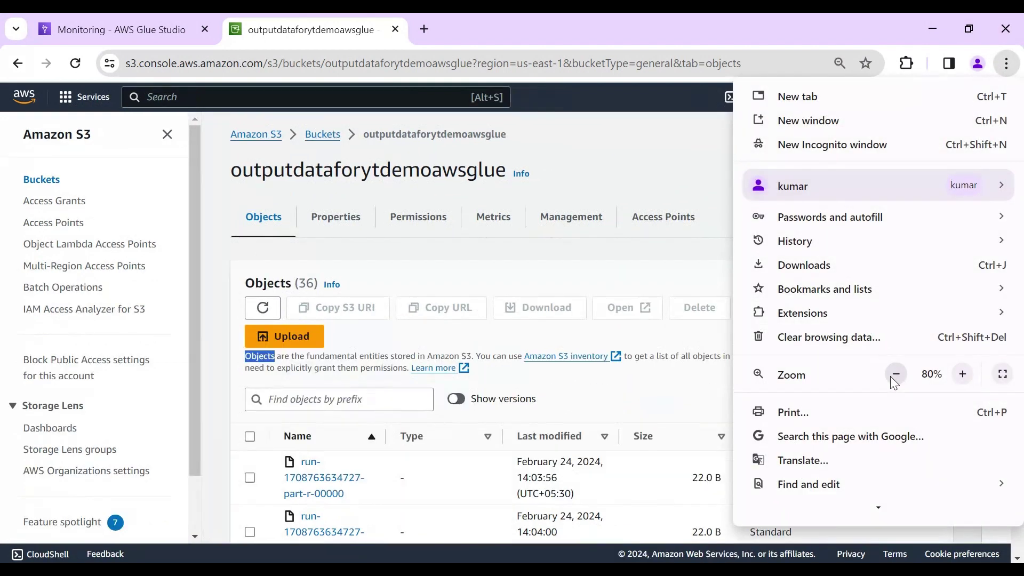
left_click(666, 187)
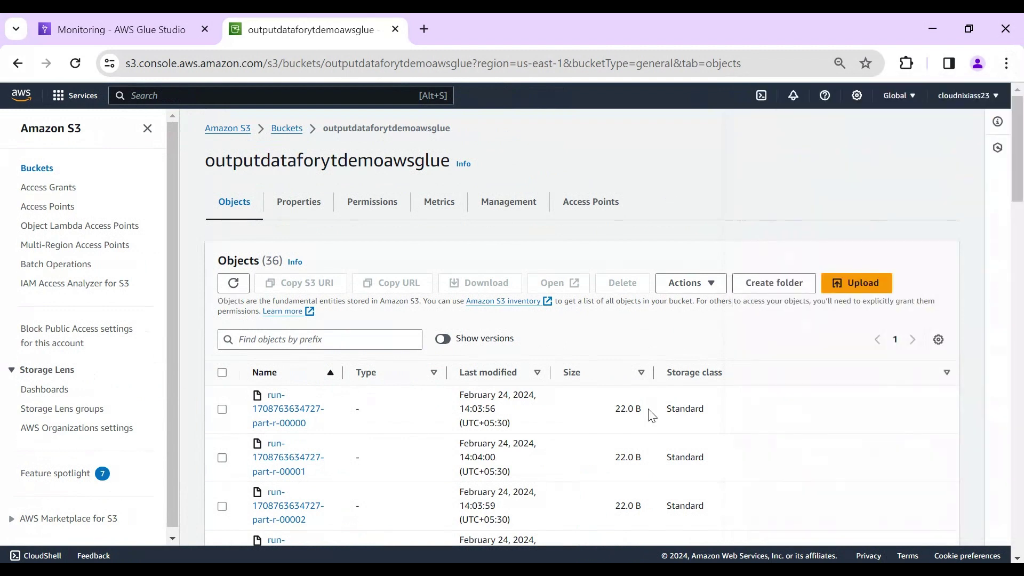
Step: Sort the output bucket's objects by size in ascending order
left_click(641, 373)
left_click(640, 377)
left_click(643, 378)
left_click(642, 376)
left_click(643, 378)
left_click(643, 379)
left_click(642, 378)
left_click(642, 378)
left_click(507, 375)
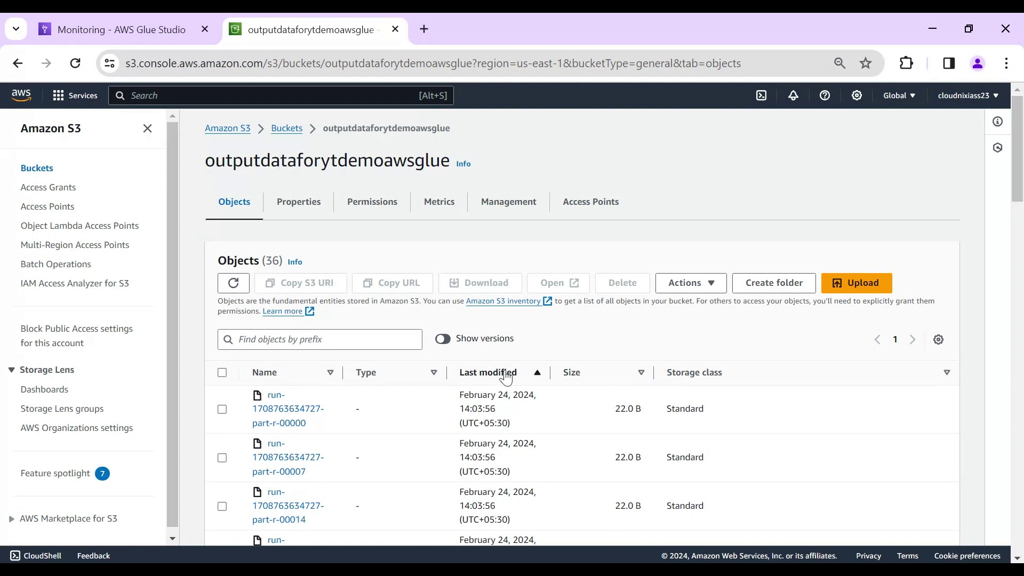
left_click(641, 377)
left_click(642, 377)
left_click(642, 377)
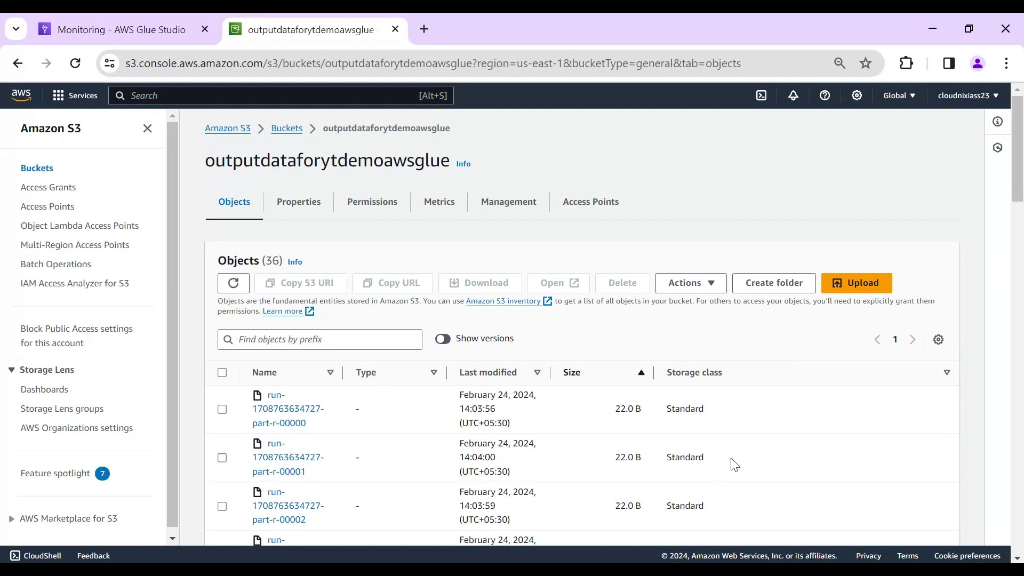
scroll(735, 464, "down", 6)
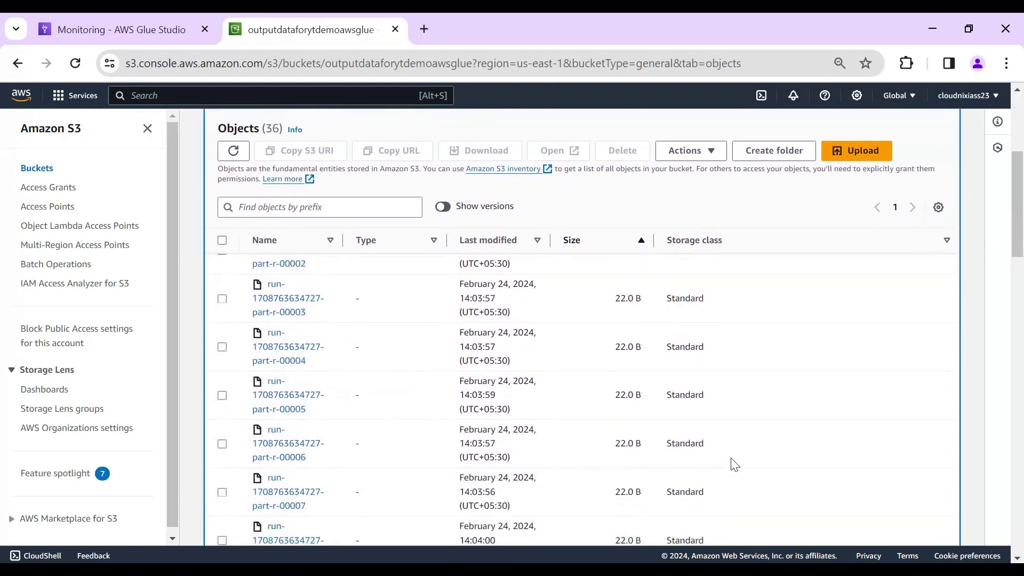
scroll(735, 464, "down", 6)
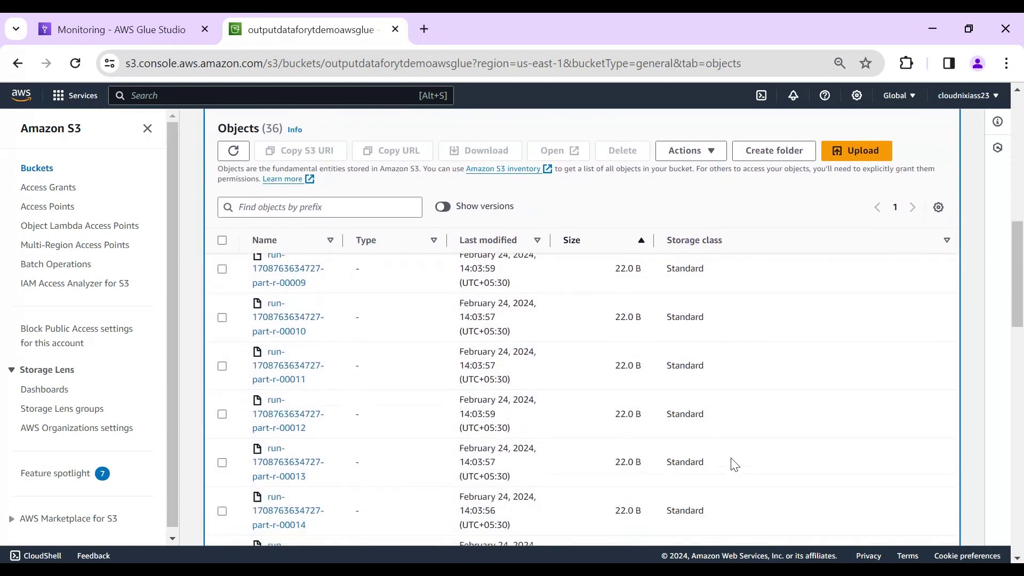
scroll(735, 464, "down", 10)
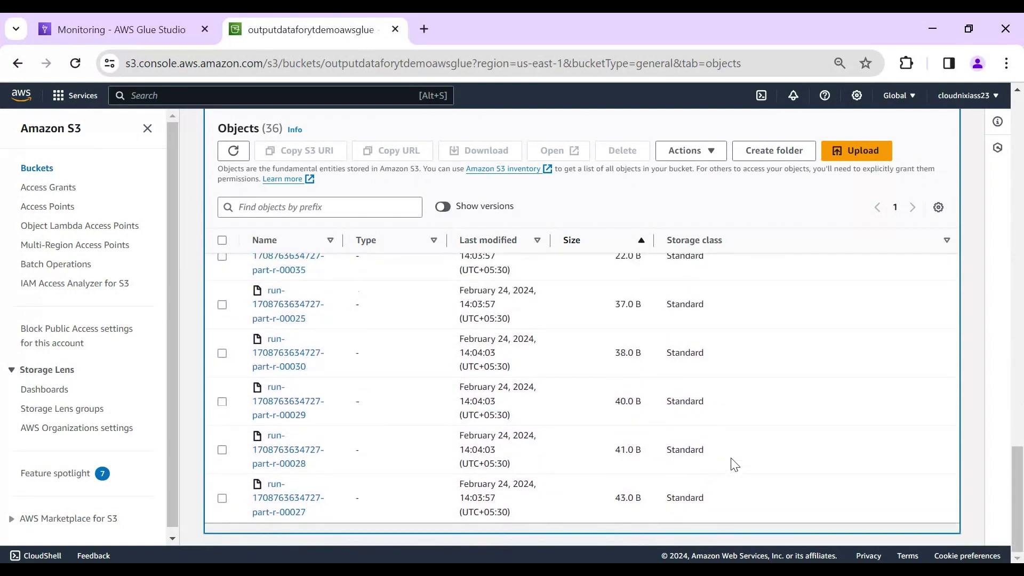
left_click(283, 501)
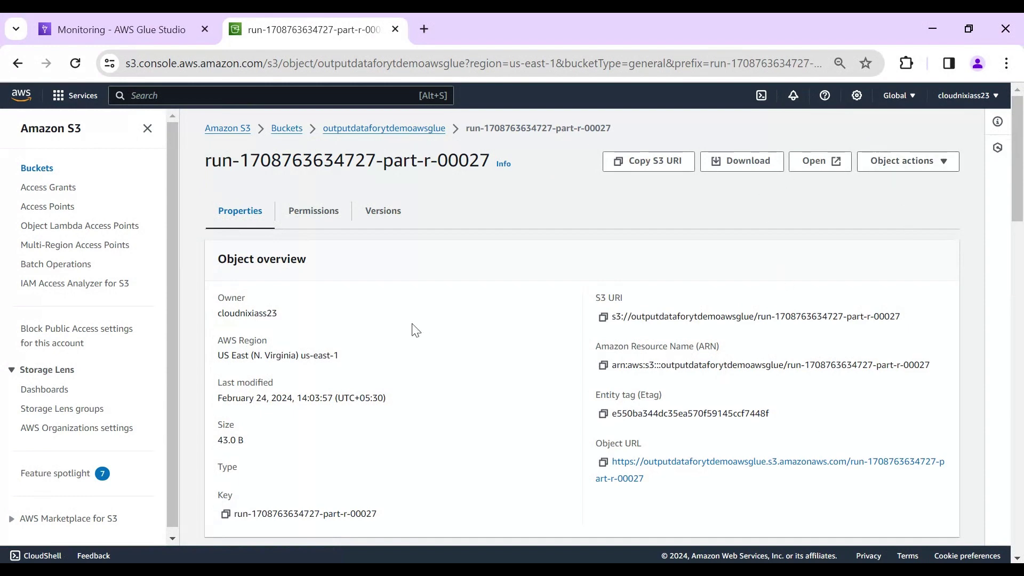
left_click(290, 219)
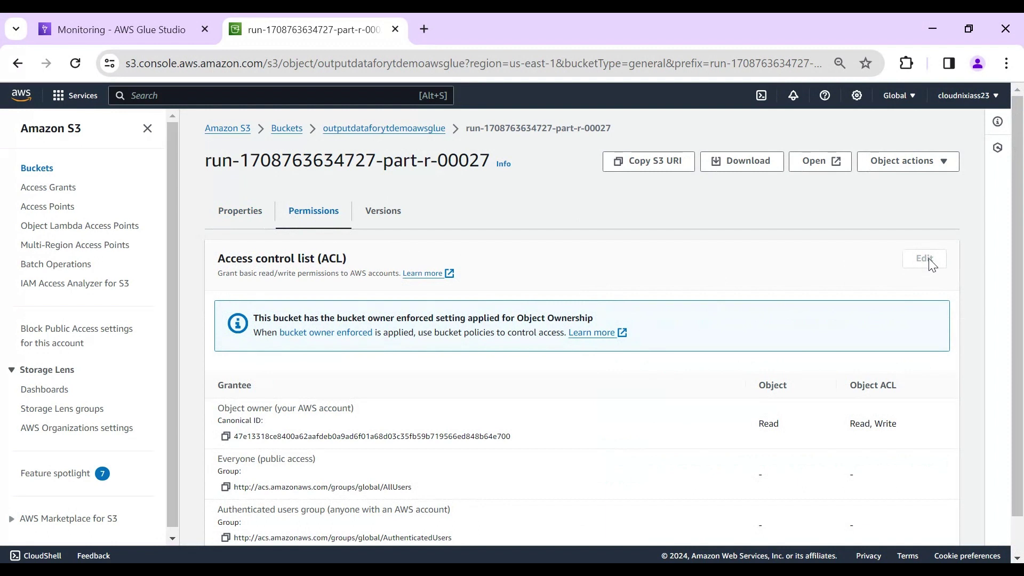
scroll(800, 265, "down", 1)
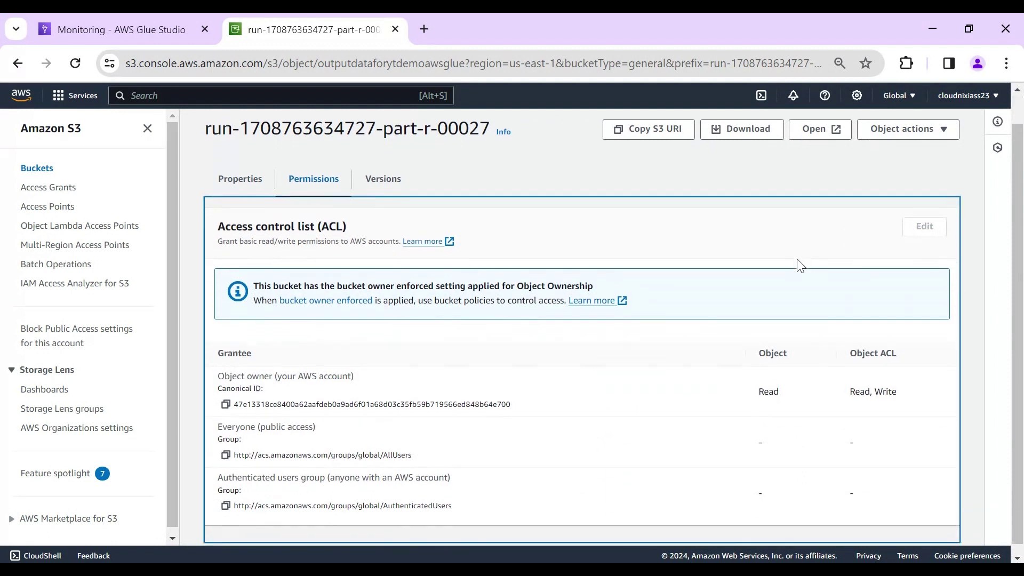
left_click(800, 265)
scroll(800, 266, "up", 1)
scroll(800, 265, "down", 1)
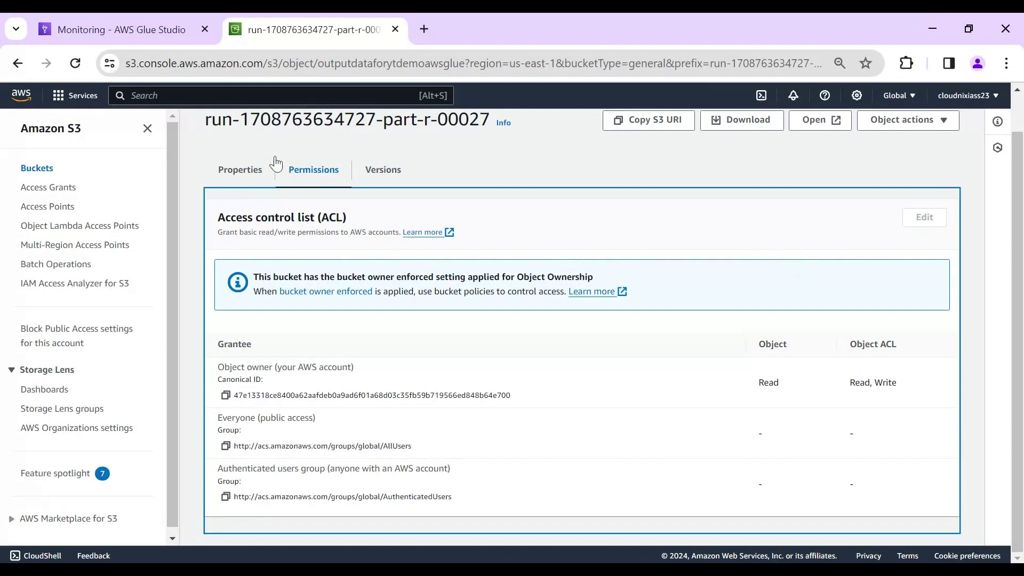
scroll(1021, 235, "up", 2)
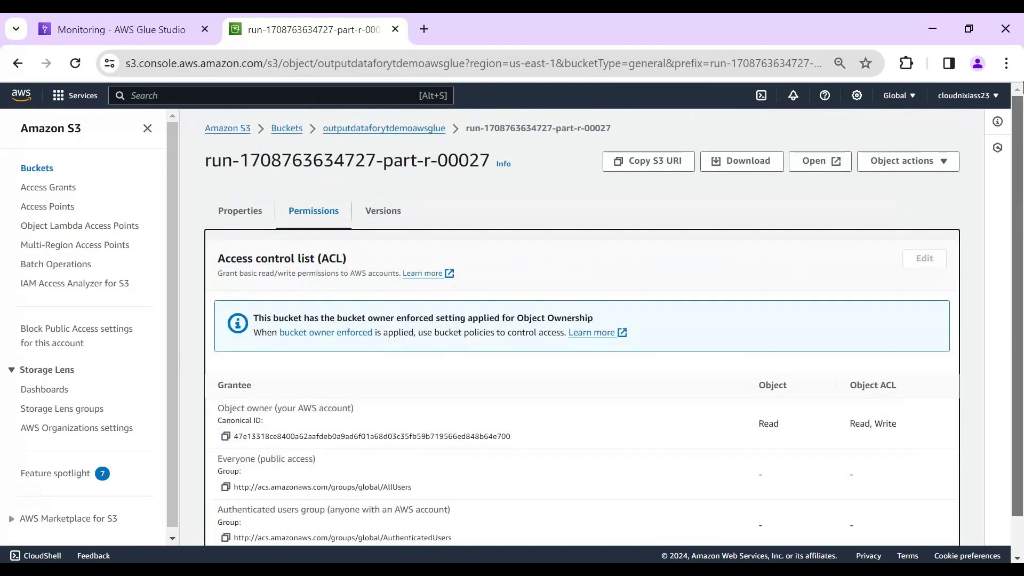
Step: Return to the outputdataforytdemoawsglue bucket and review its public access and bucket policy permissions
left_click(379, 118)
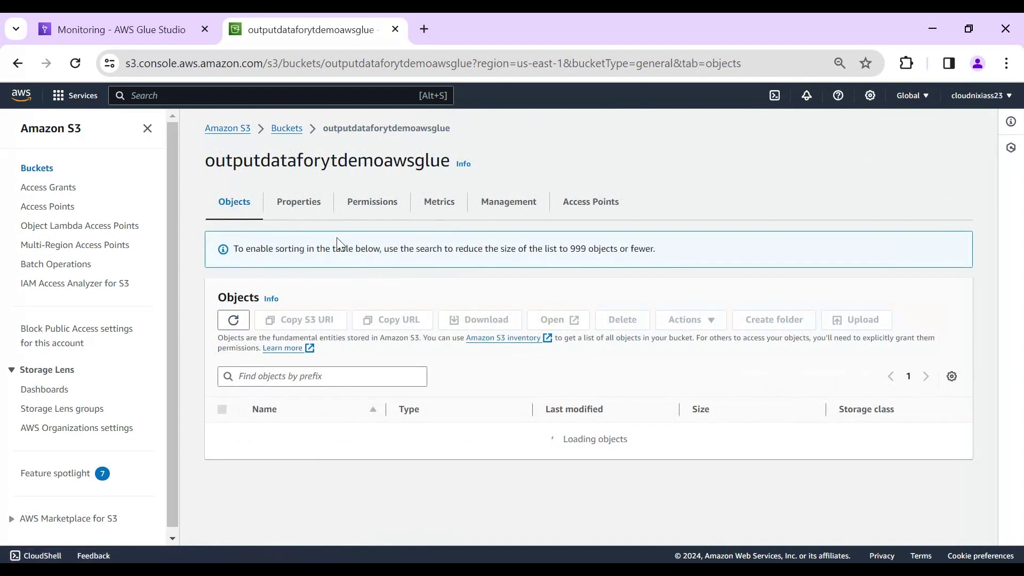
left_click(359, 206)
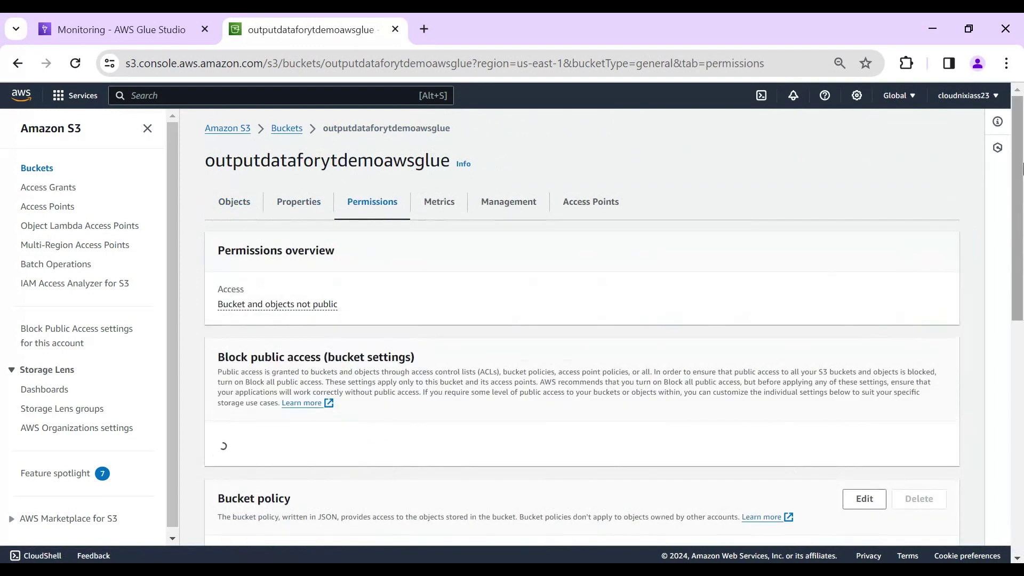
scroll(1019, 254, "down", 5)
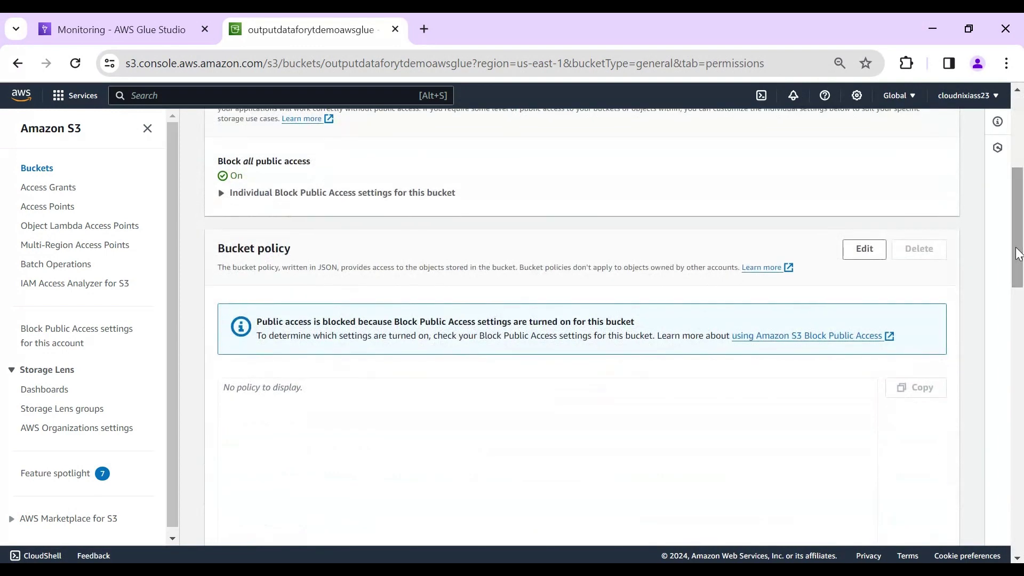
left_click_drag(1019, 254, 1022, 180)
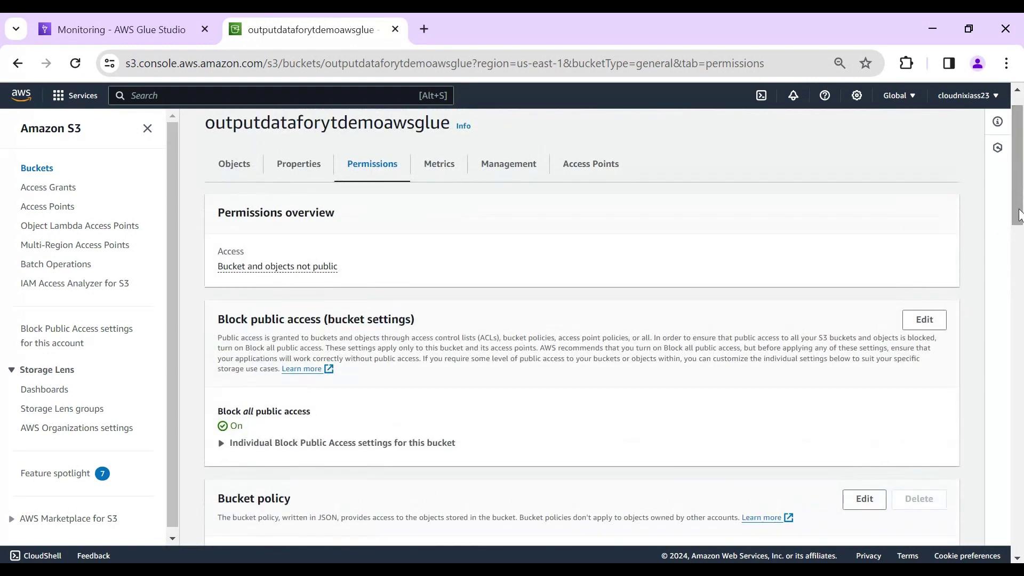
Step: Turn off Block all public access for the outputdataforytdemoawsglue bucket, save, and approve the change with "confirm"
left_click(925, 319)
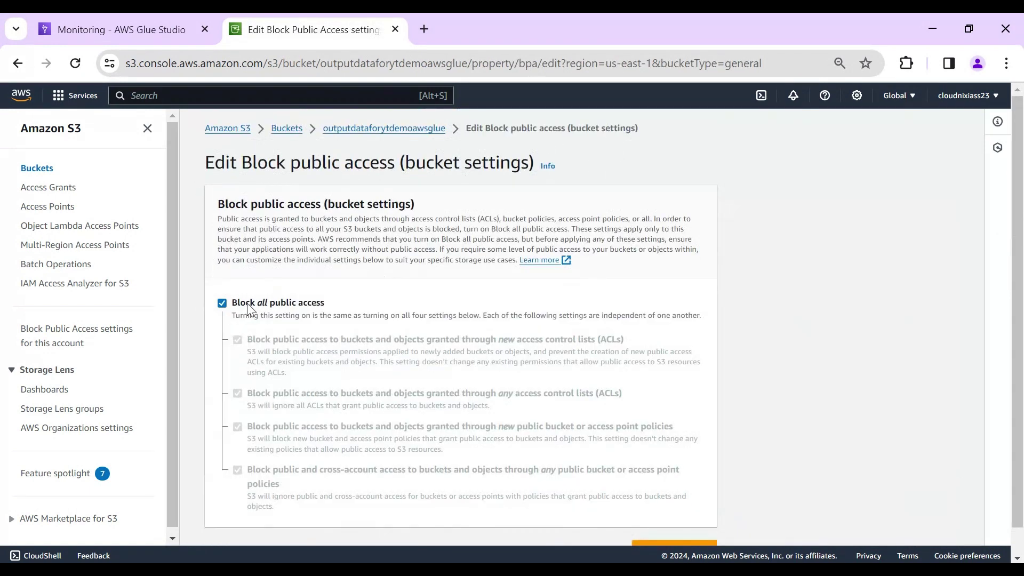
left_click(222, 304)
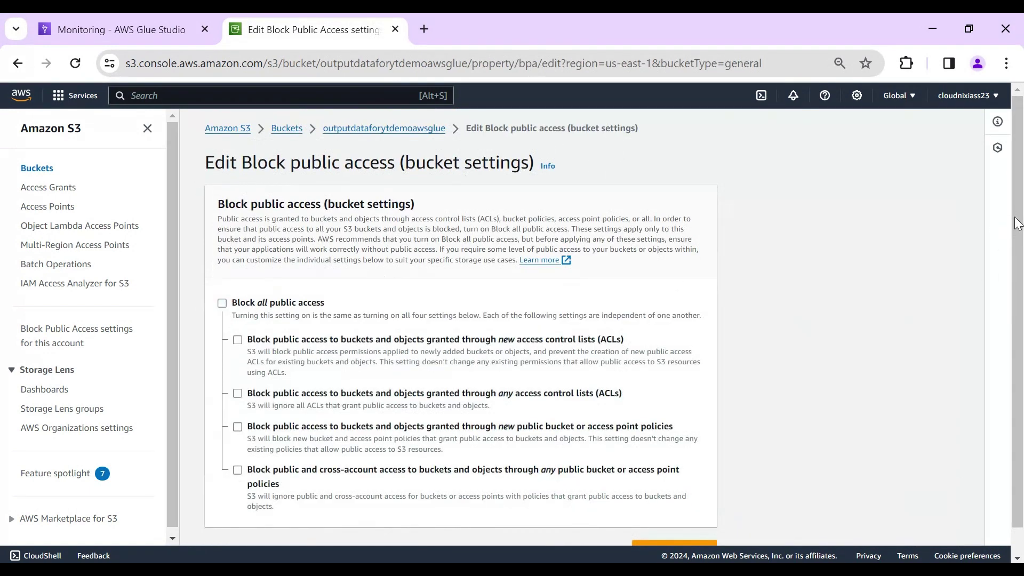
left_click_drag(1016, 213, 1019, 331)
left_click(658, 523)
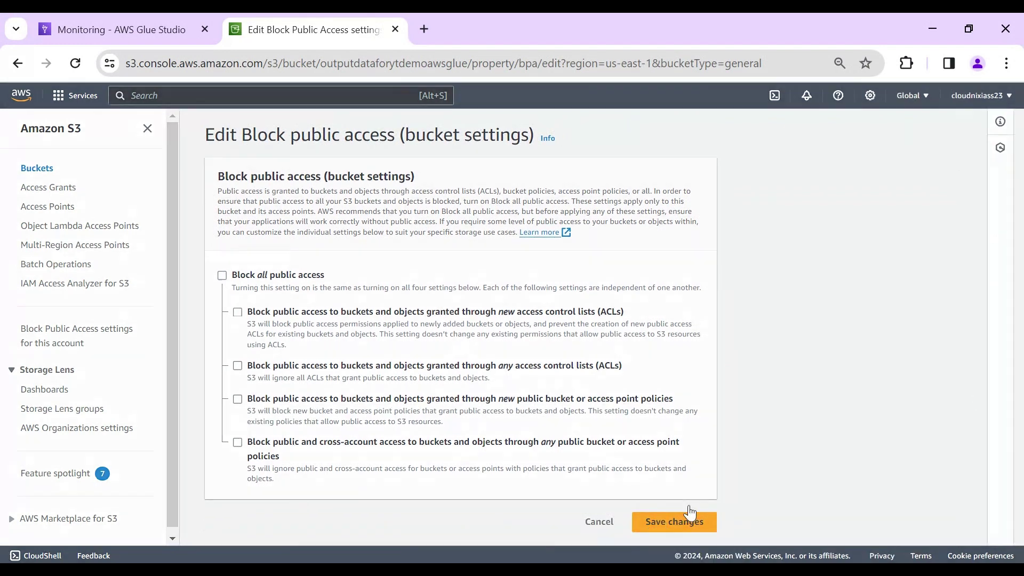
left_click(406, 370)
type("confirm")
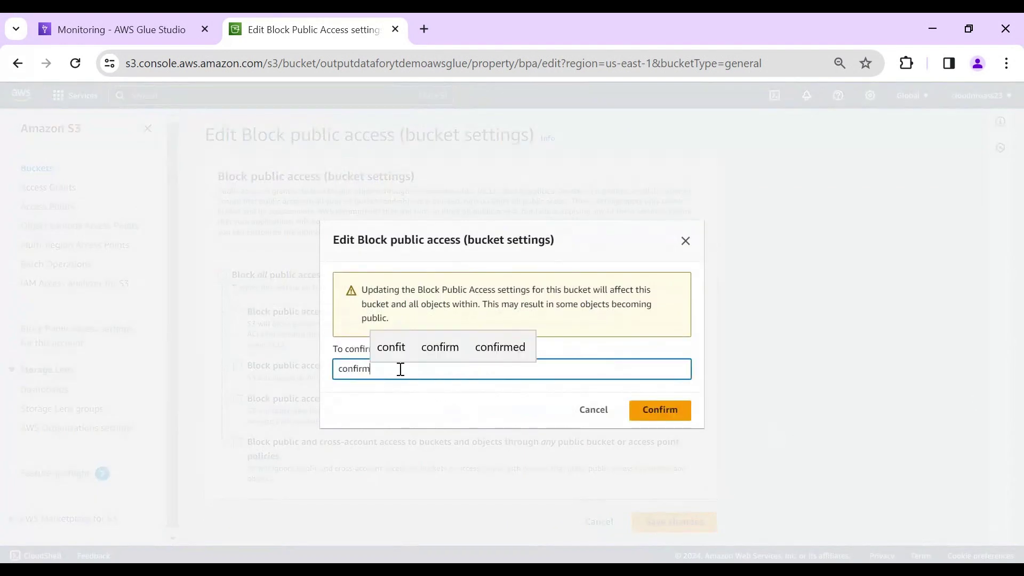
left_click(662, 412)
Step: Set the bucket's Object Ownership to ACLs enabled, acknowledge that ACLs will be restored, and save the changes
left_click_drag(1019, 200, 1007, 397)
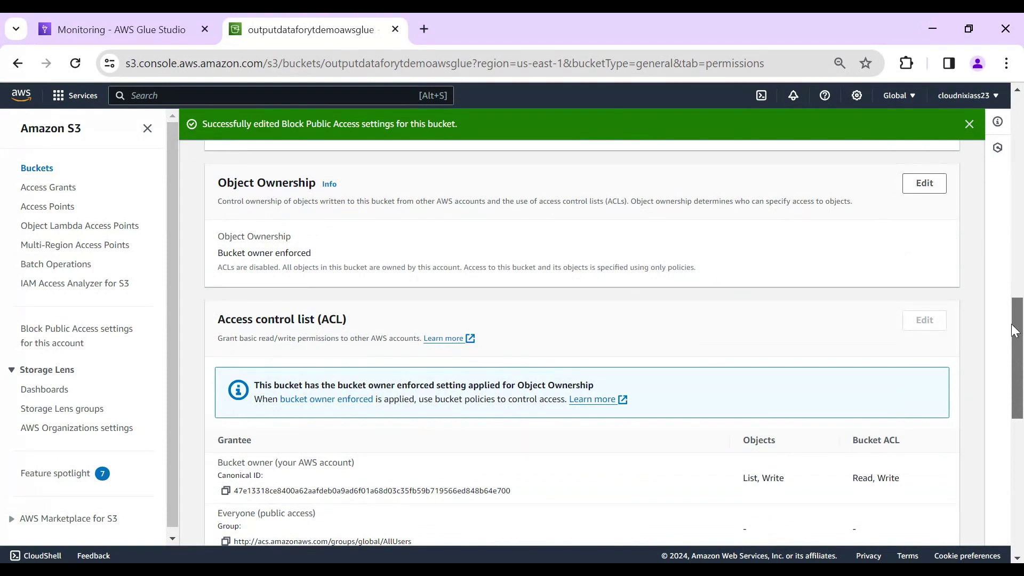
mouse_move(1017, 352)
left_mouse_down()
mouse_move(1017, 423)
mouse_move(1021, 145)
mouse_move(1022, 345)
left_mouse_up()
left_click(925, 283)
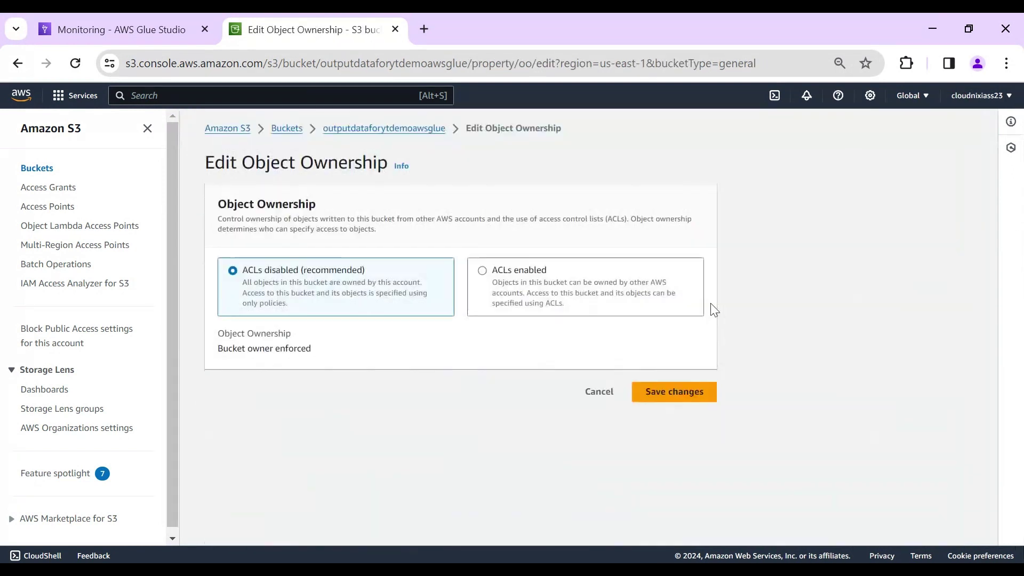
left_click(485, 270)
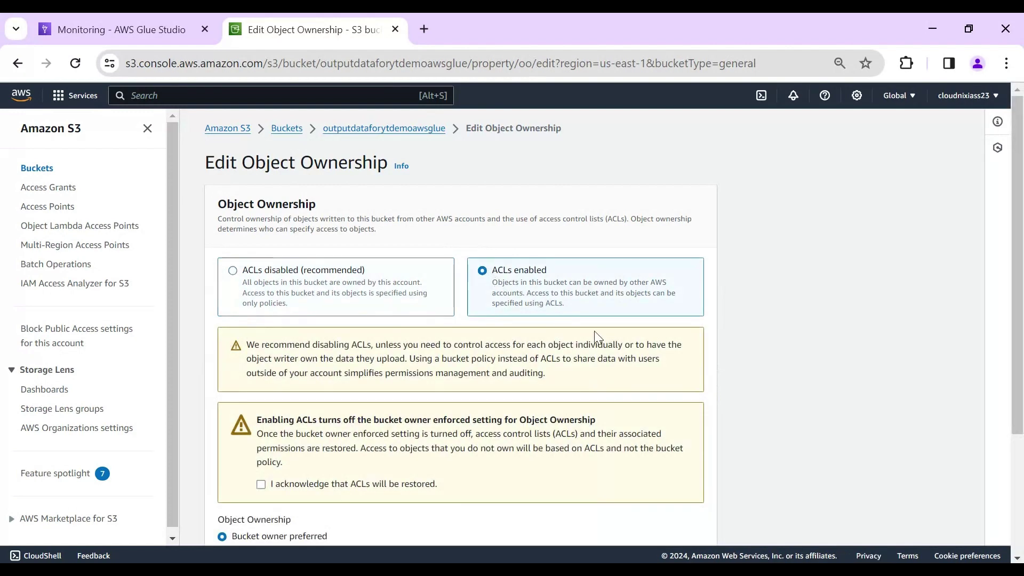
left_click_drag(1020, 227, 1019, 343)
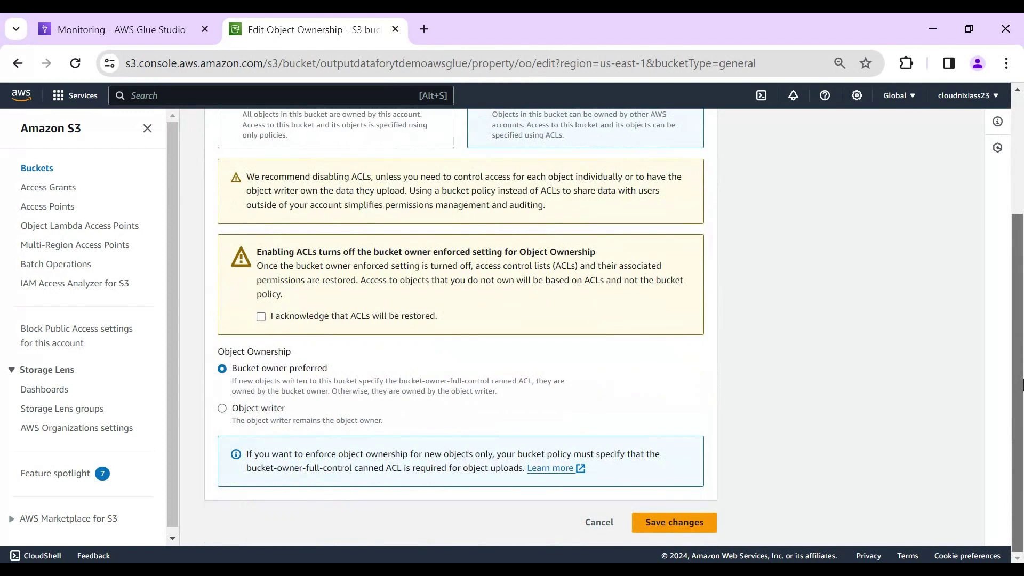
left_click(261, 317)
left_click(670, 523)
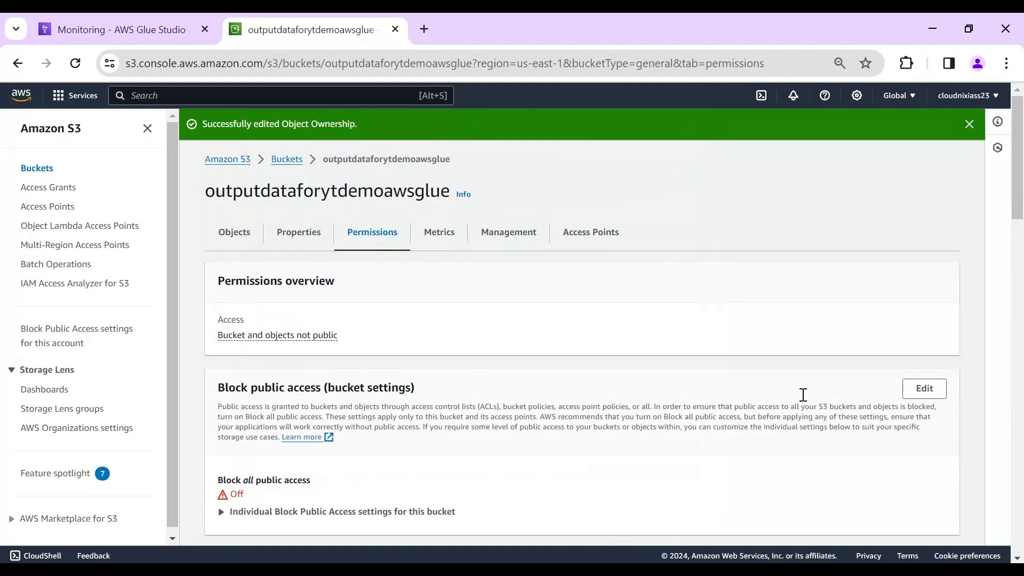
Step: Grant Everyone (public access) List on objects and Read on the bucket ACL for outputdataforytdemoawsglue, acknowledge the effects, and save
left_click_drag(1020, 190, 1020, 408)
left_click(926, 260)
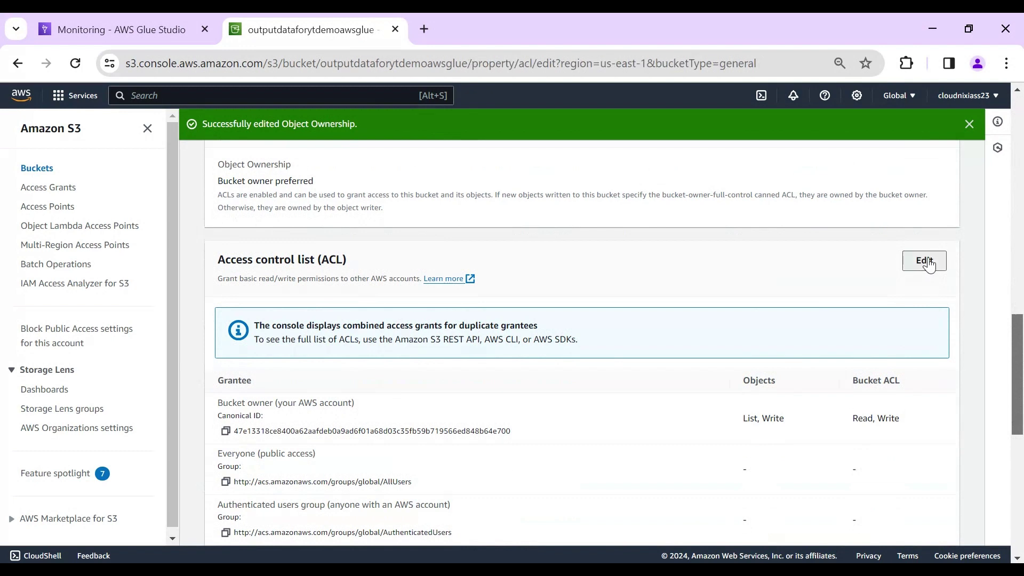
left_click(347, 364)
left_click(471, 363)
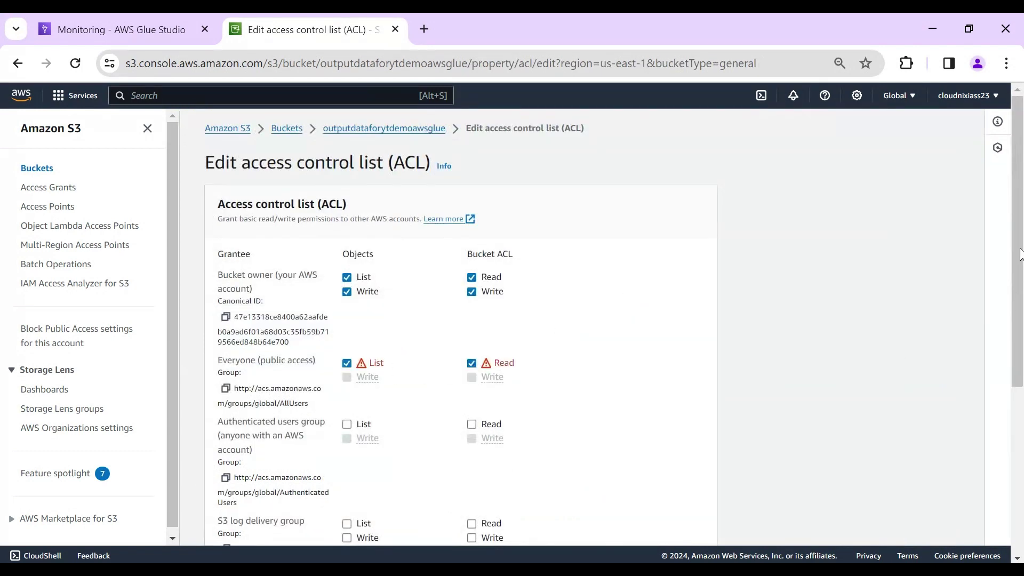
scroll(1020, 255, "down", 5)
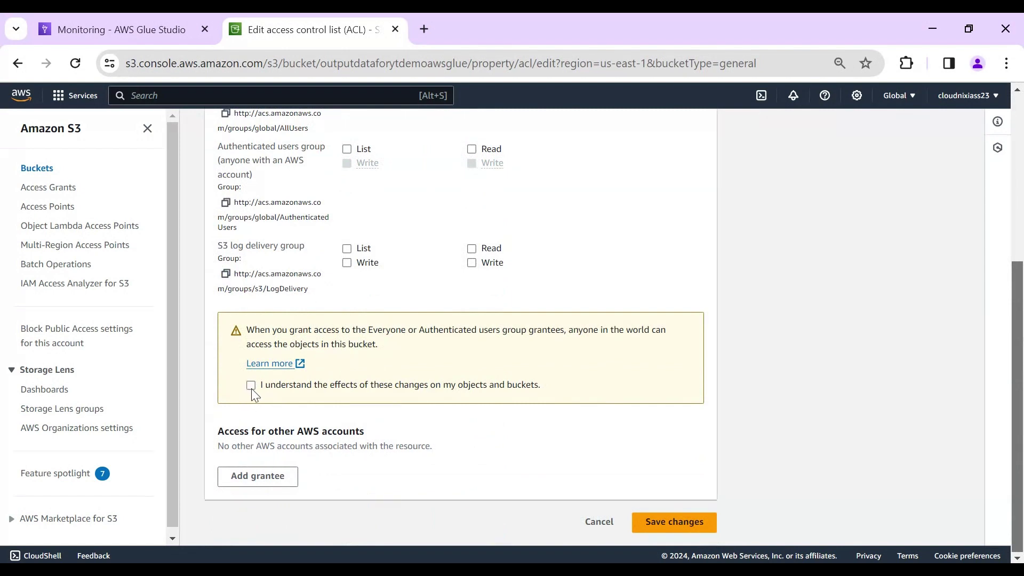
left_click(251, 385)
left_click(685, 531)
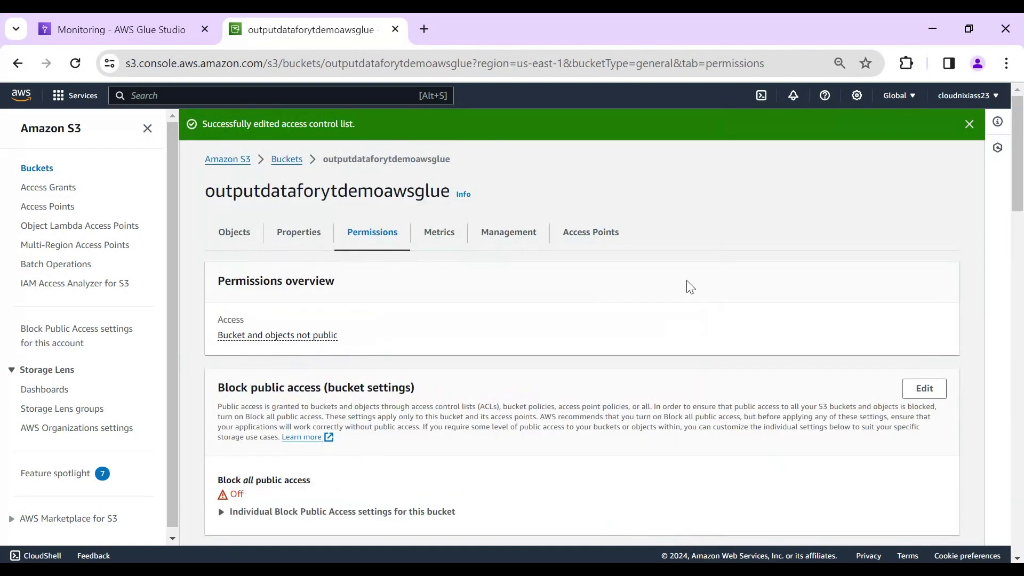
Step: List the bucket's objects and sort them by size in ascending order to reach the largest output files
left_click(233, 233)
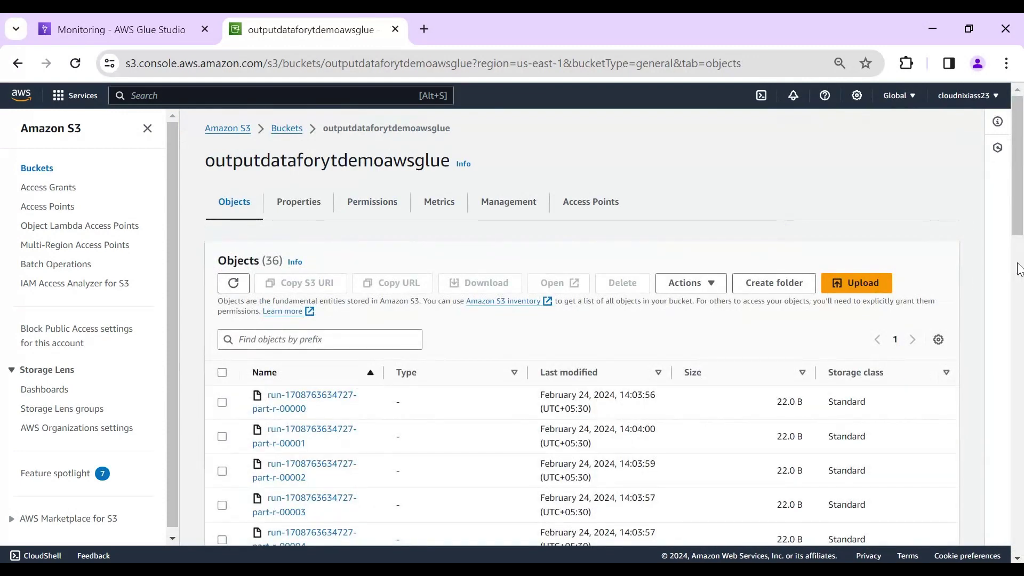
scroll(1005, 474, "down", 15)
scroll(1005, 473, "down", 3)
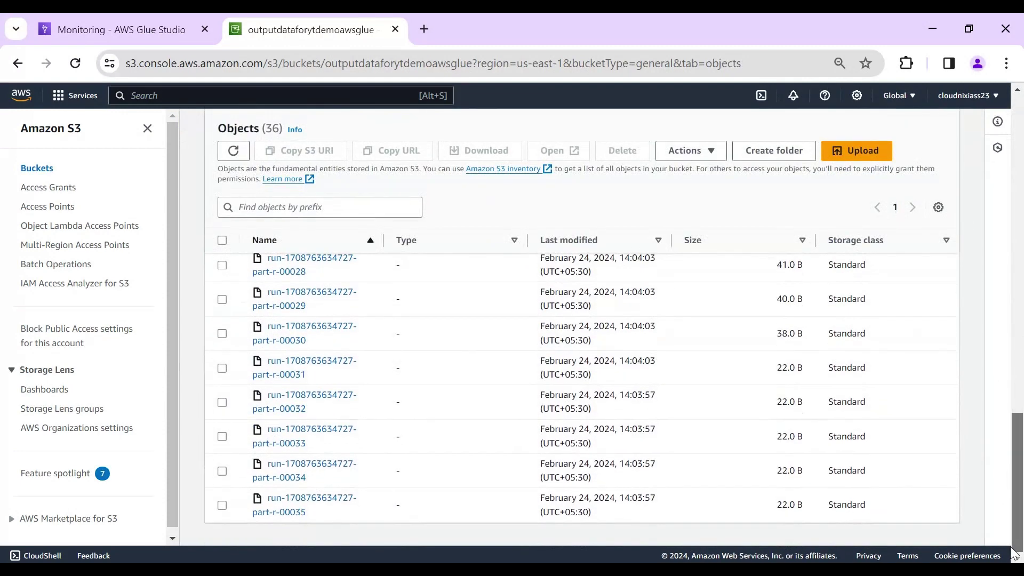
left_click_drag(1017, 517, 1019, 261)
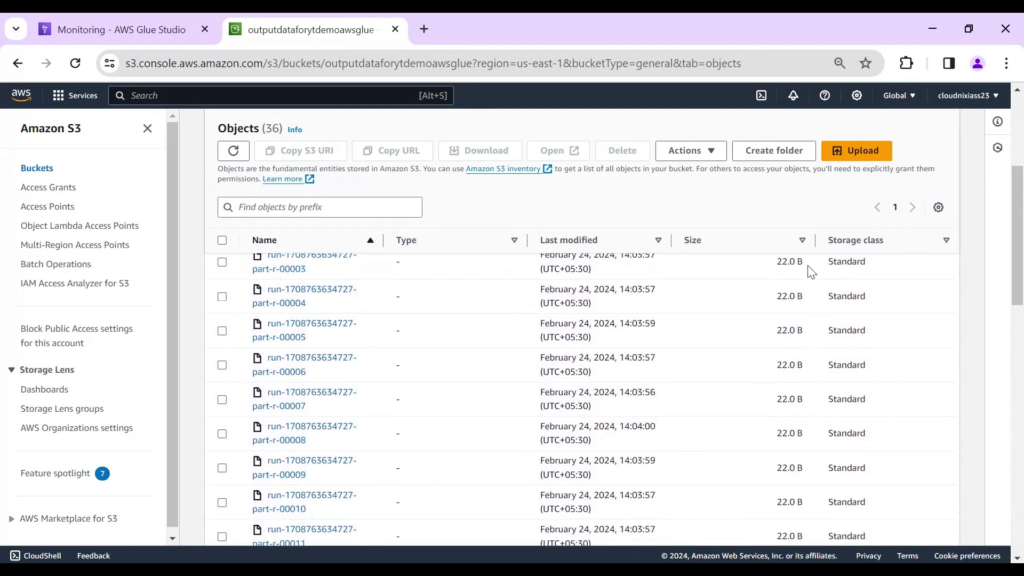
left_click(802, 241)
left_click_drag(1020, 219, 1017, 501)
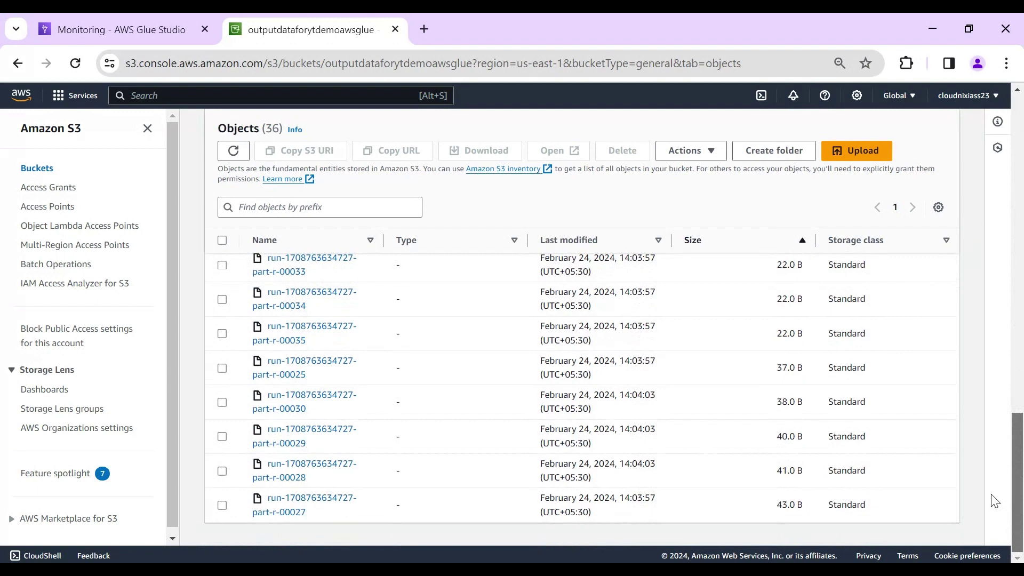
left_click(270, 507)
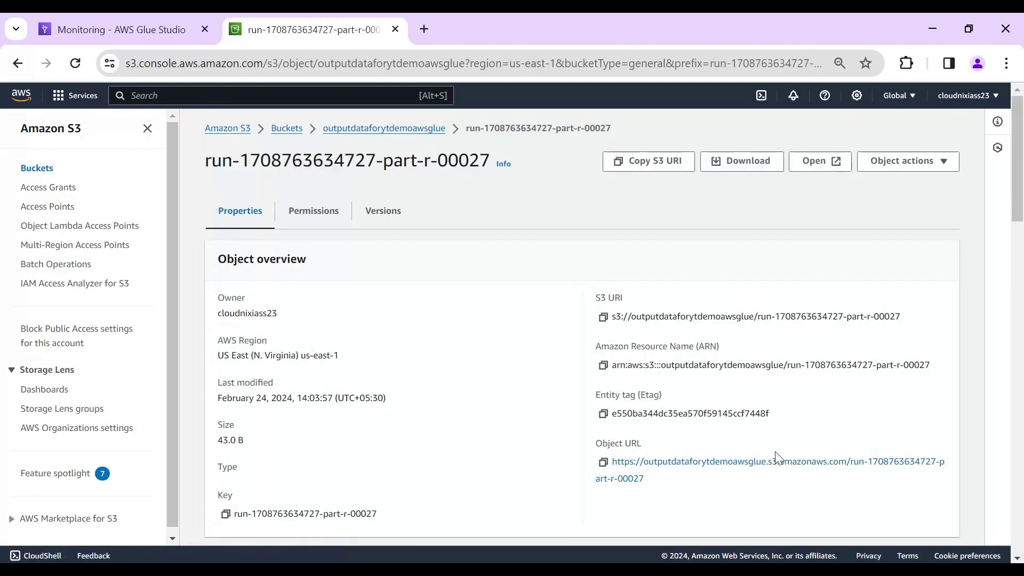
left_click(693, 469)
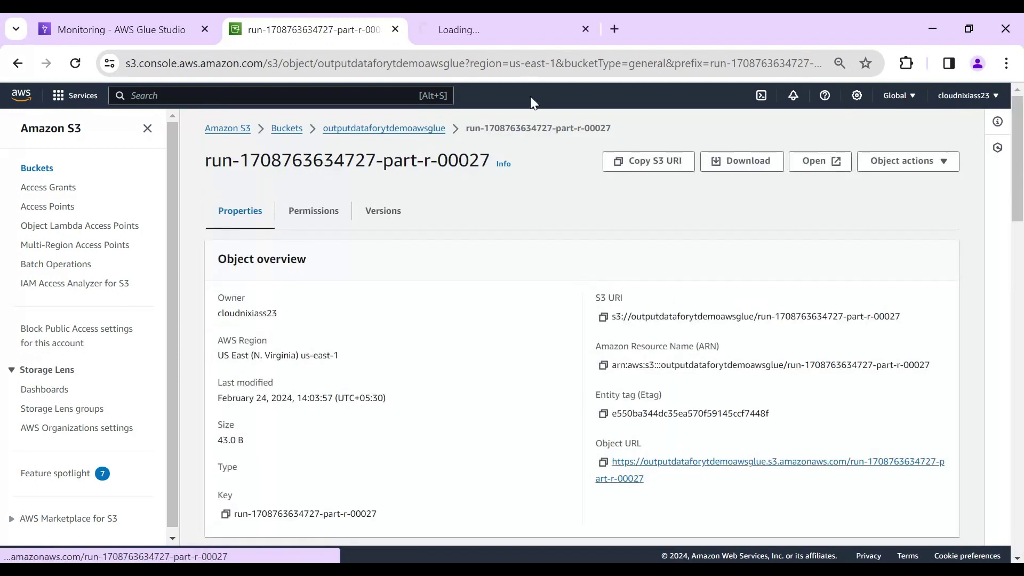
left_click(471, 35)
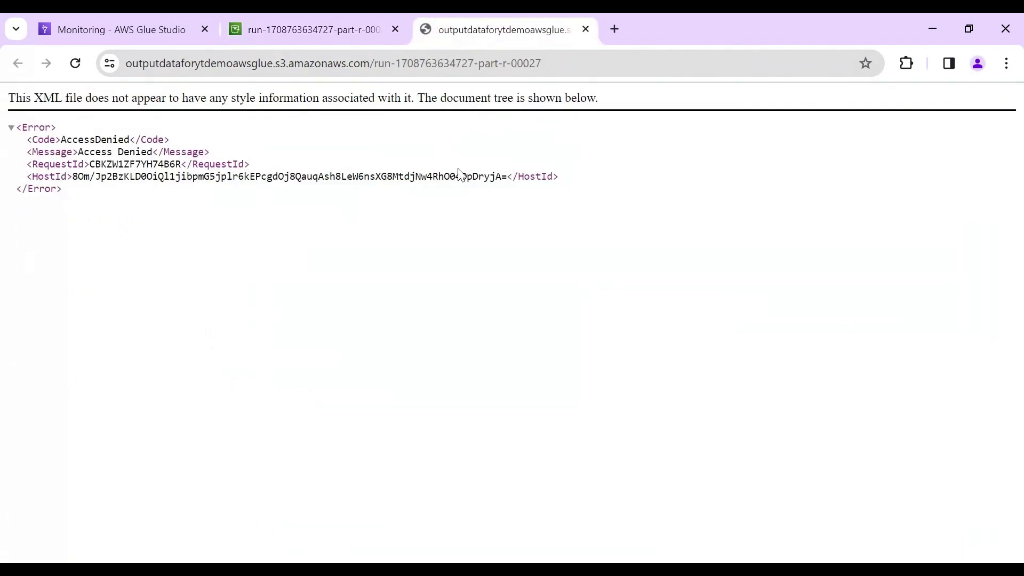
left_click(318, 36)
left_click(314, 211)
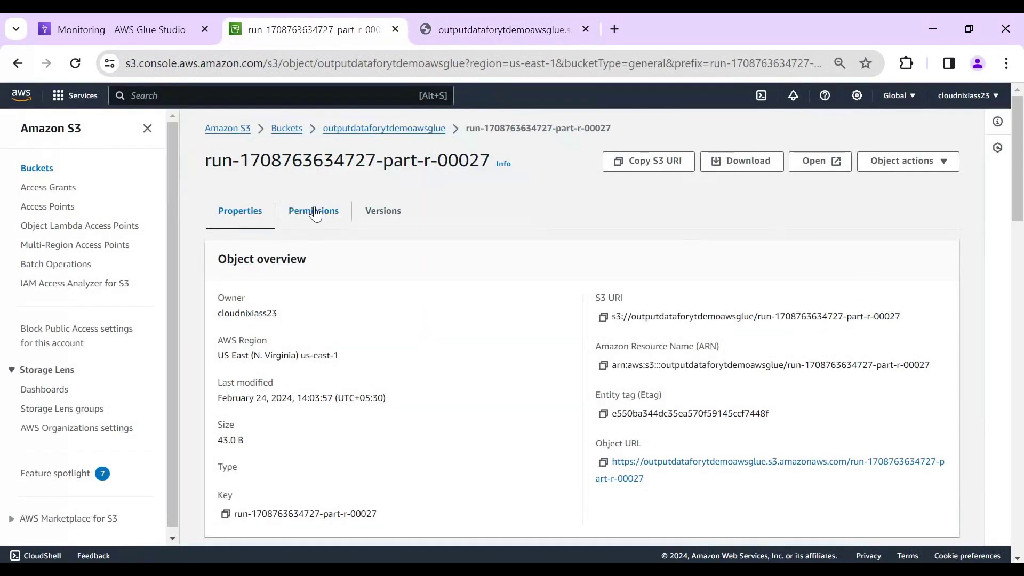
left_click(938, 259)
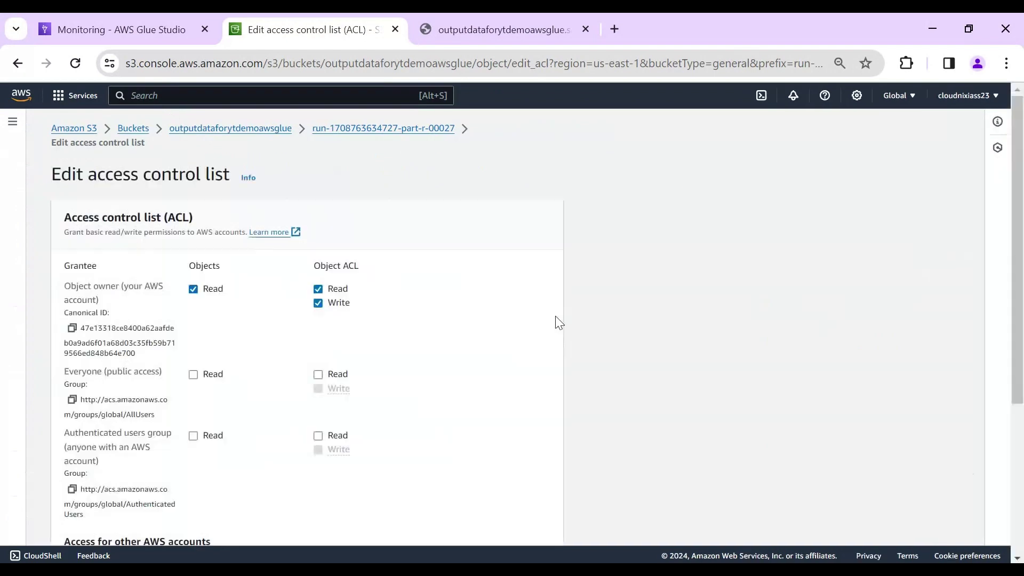
left_click(227, 373)
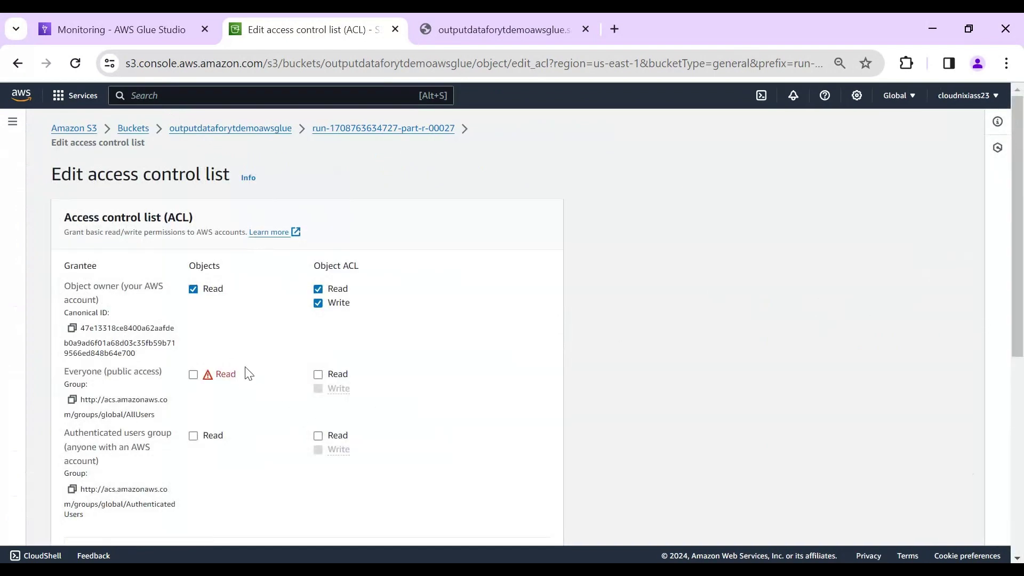
scroll(992, 451, "down", 7)
left_click(98, 251)
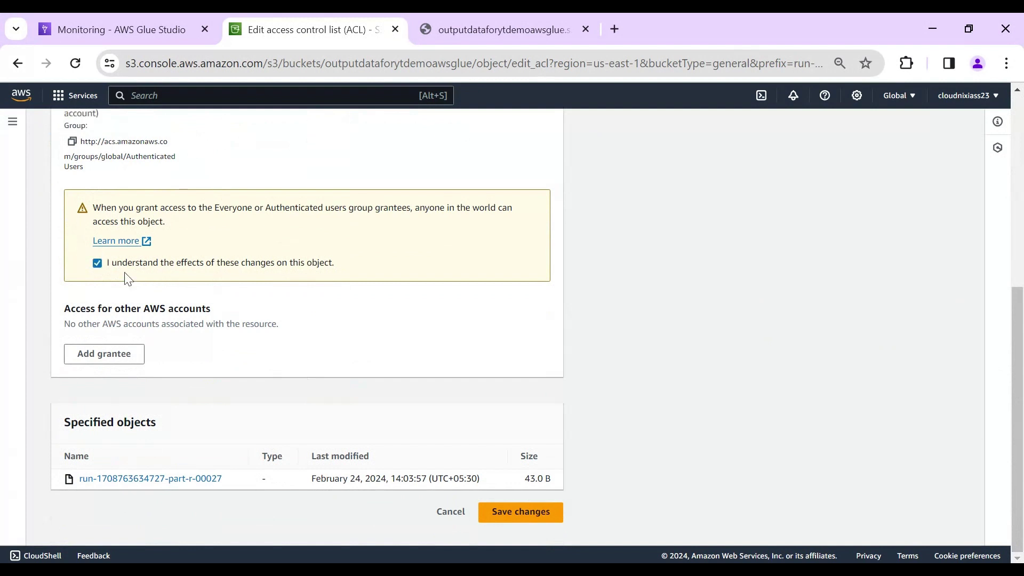
left_click(555, 516)
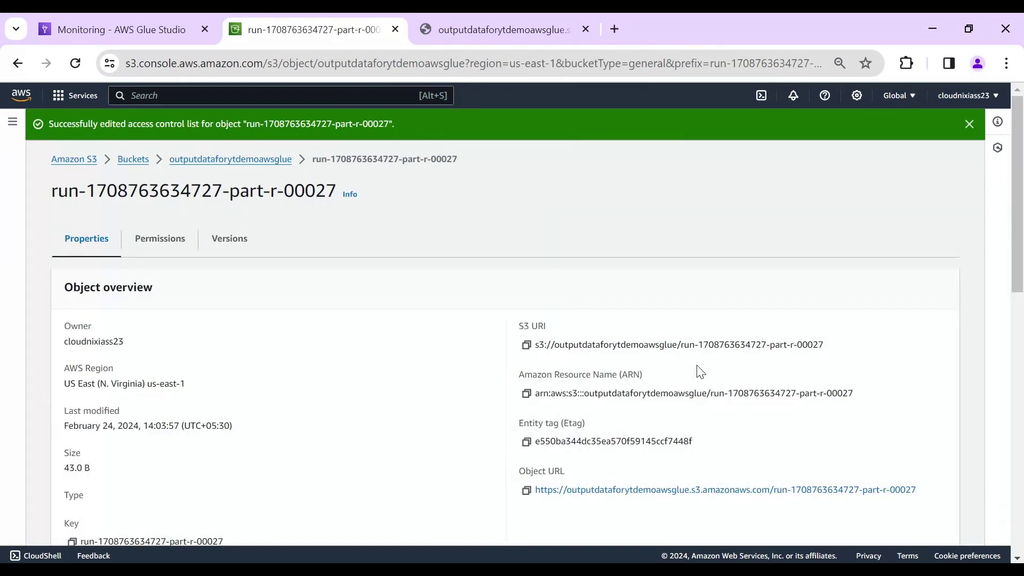
Step: Download the object from its URL, close the earlier error page, and open the downloaded CSV in Excel
left_click(688, 492)
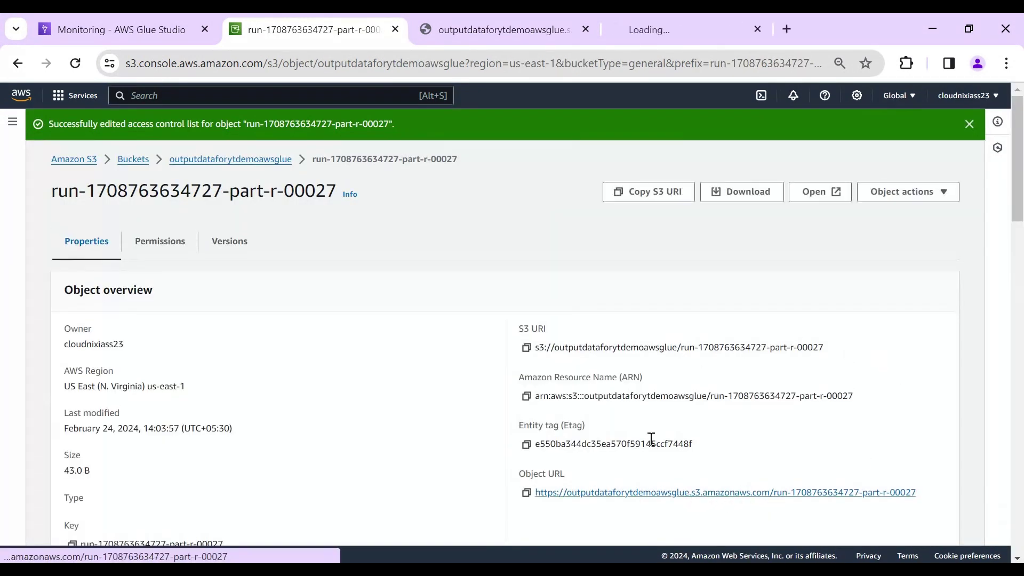
left_click(585, 28)
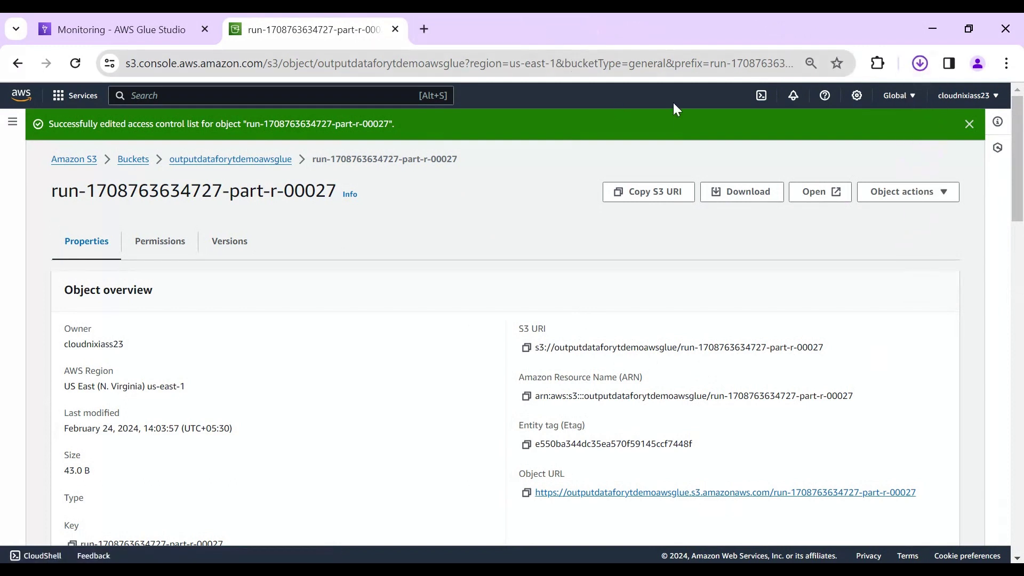
left_click(878, 101)
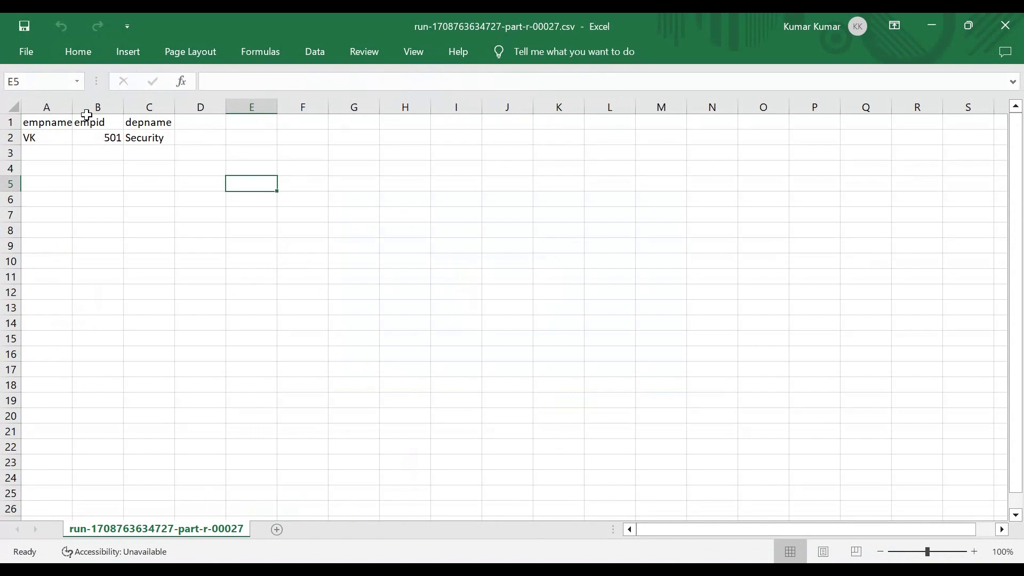
Step: Fit the empname and empid columns to their contents and examine the employee record in the CSV
double_click(74, 111)
double_click(126, 106)
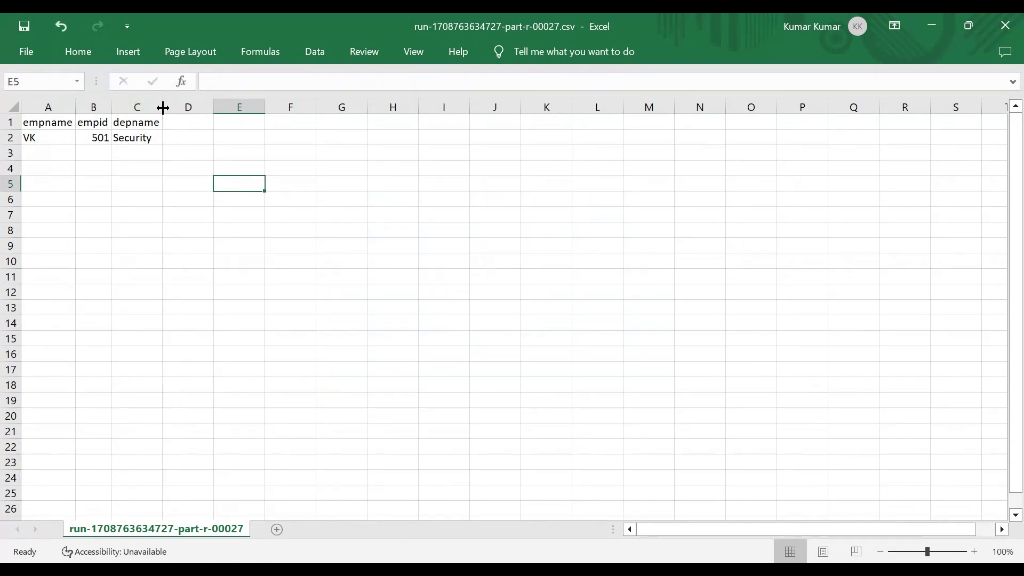
left_click(153, 215)
left_click_drag(38, 126, 142, 138)
left_click(302, 205)
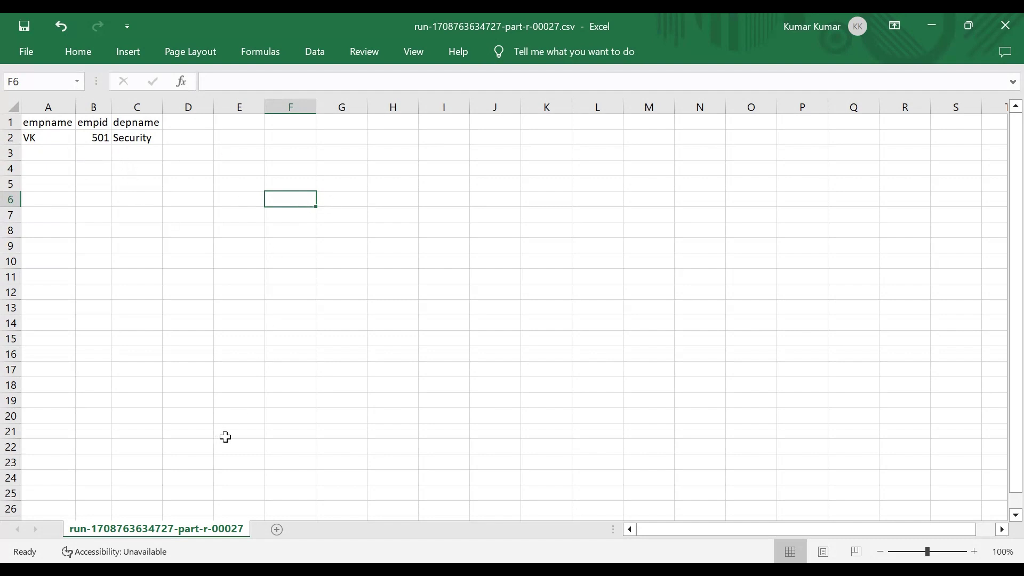
left_click(435, 414)
Step: Switch back to AWS Glue Studio in the browser and open the ytdemoawsglue visual ETL job
key("alt+Tab")
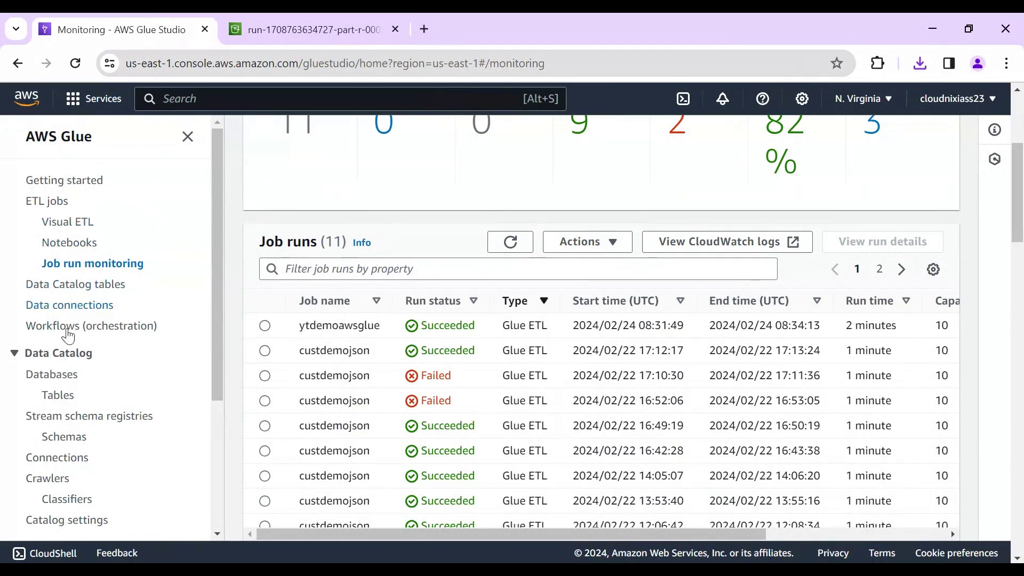
left_click(74, 225)
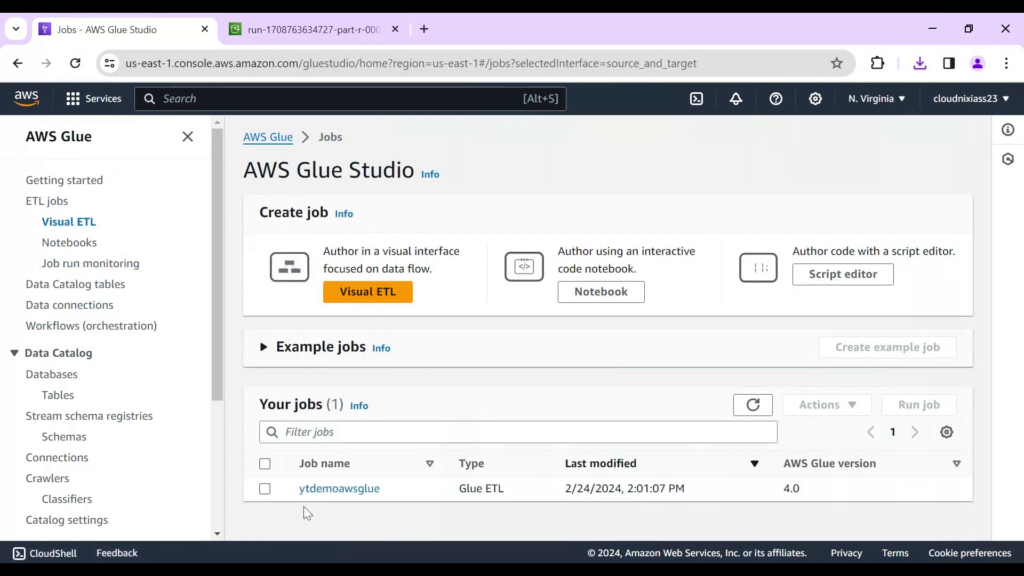
left_click(329, 490)
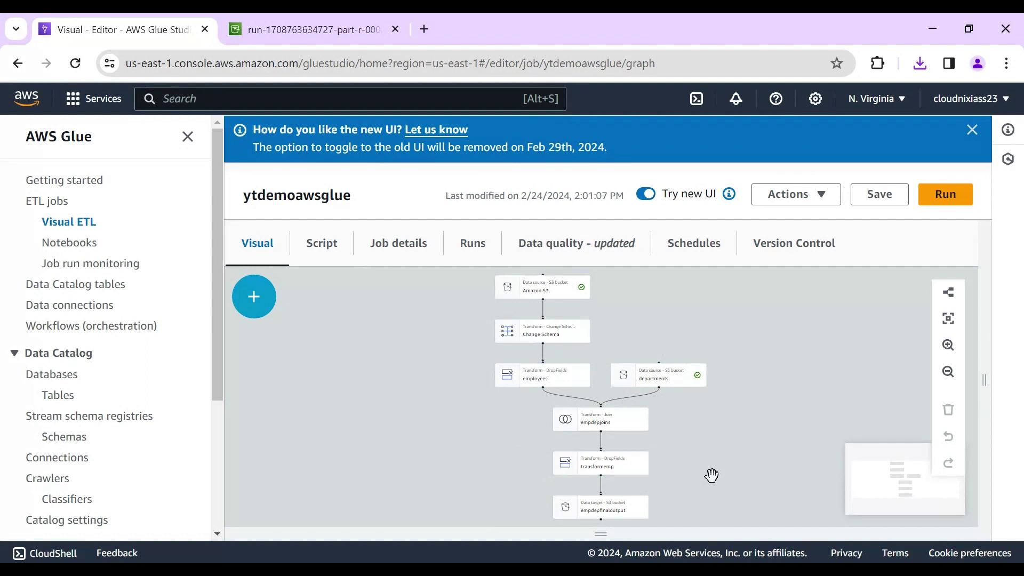
Step: Examine the transformemp node's data preview and its DropFields selection to compare them with the CSV output
left_click_drag(716, 512, 711, 430)
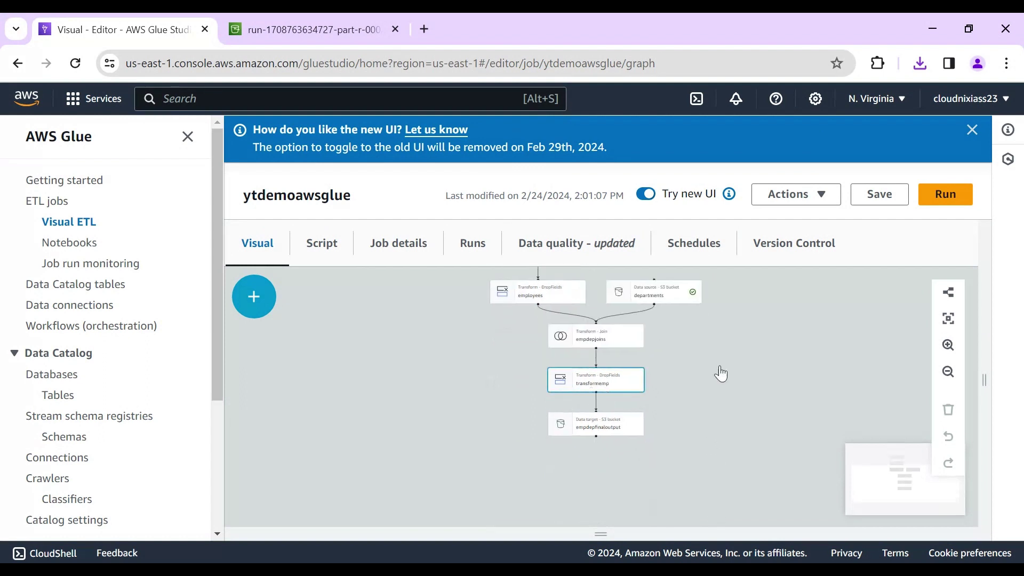
left_click(651, 384)
left_click_drag(473, 314, 480, 275)
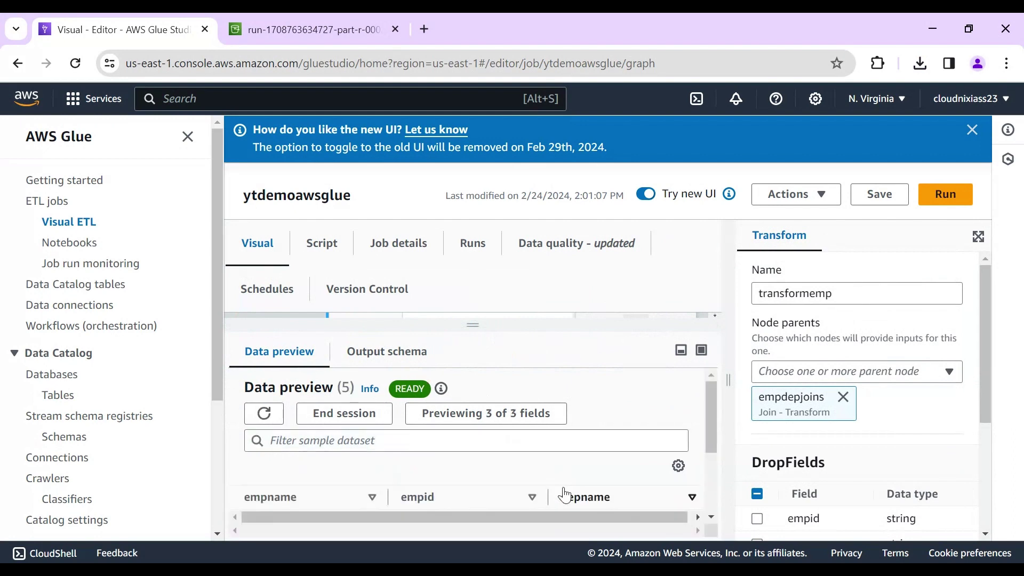
scroll(565, 495, "down", 5)
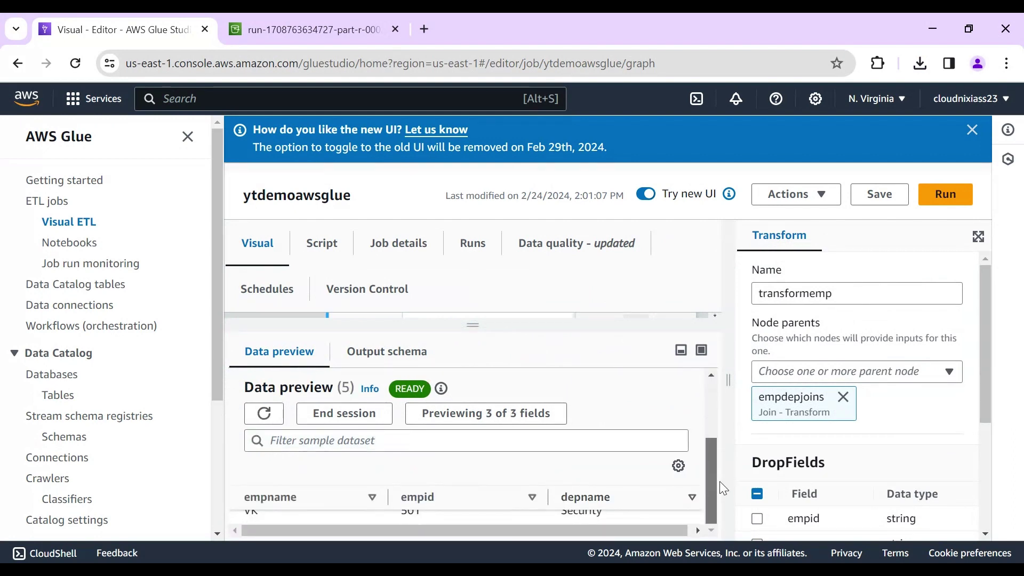
scroll(716, 434, "up", 3)
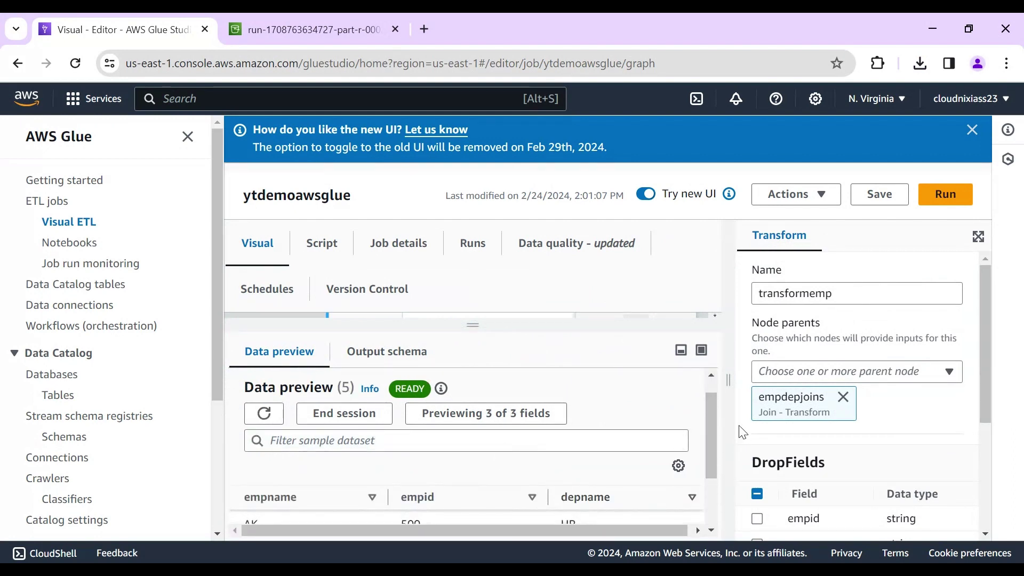
left_click_drag(713, 421, 735, 398)
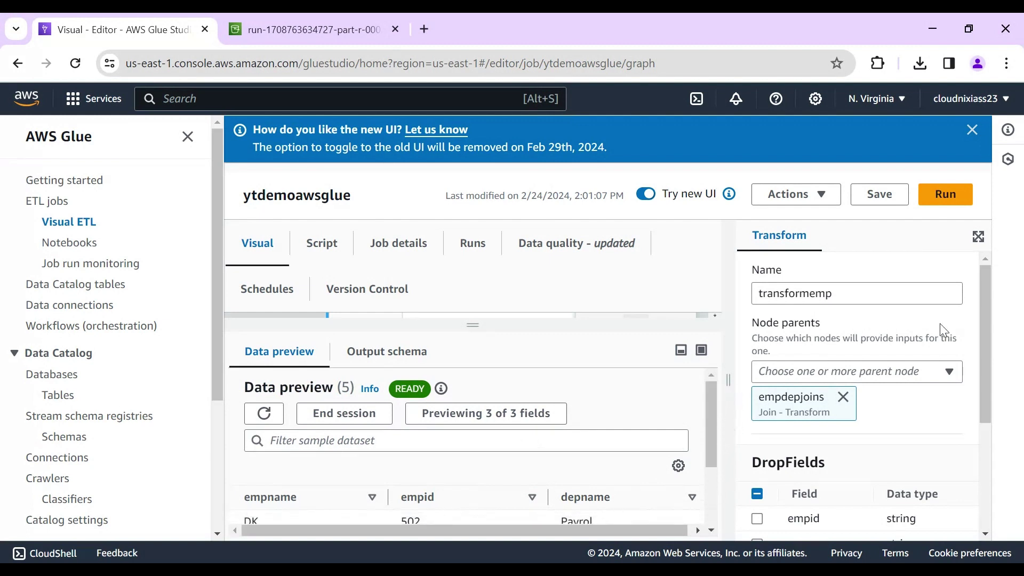
scroll(987, 329, "down", 3)
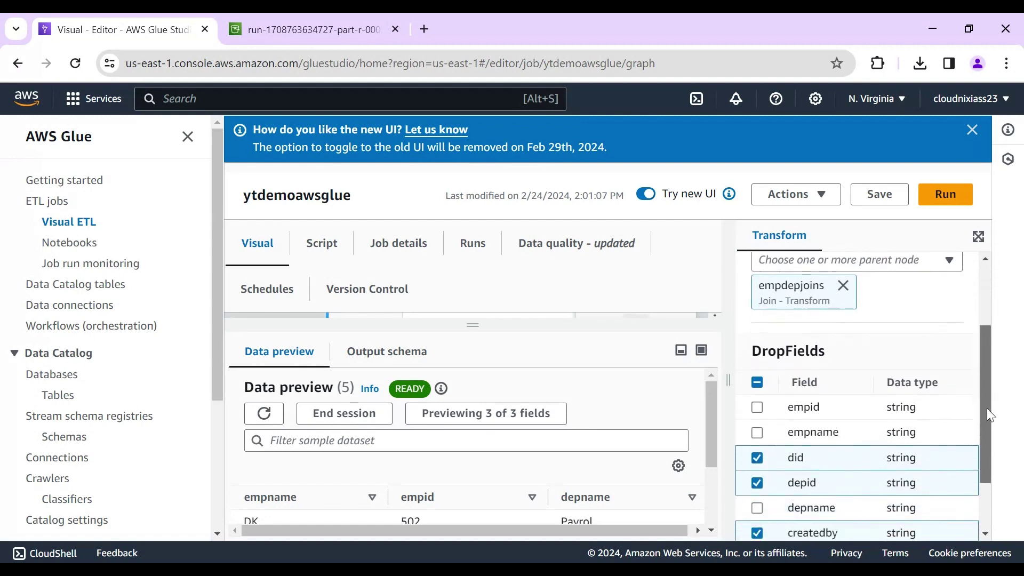
scroll(990, 352, "up", 3)
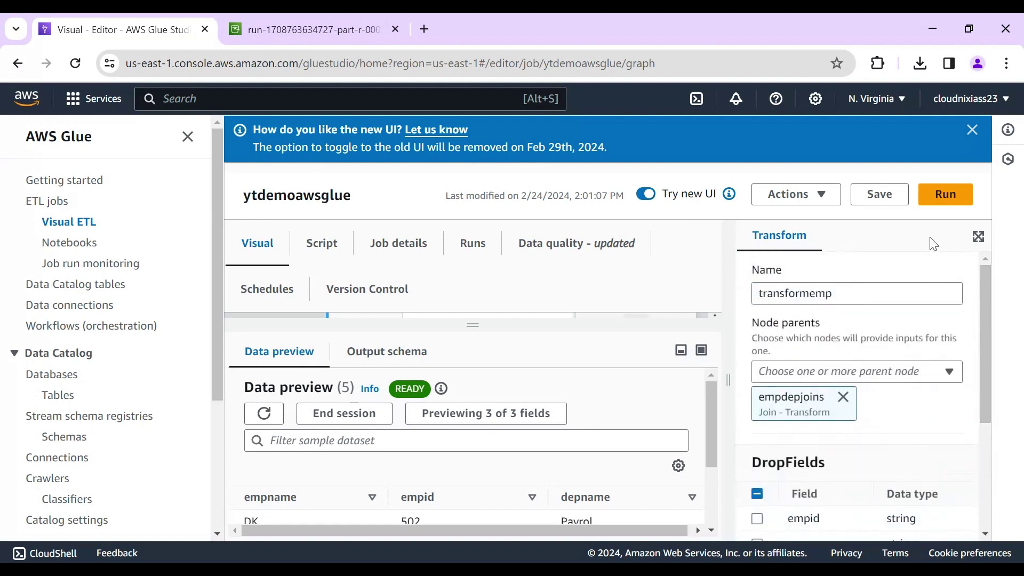
Step: Dismiss the new UI feedback notice and look through the remaining AWS Glue navigation entries
left_click(973, 131)
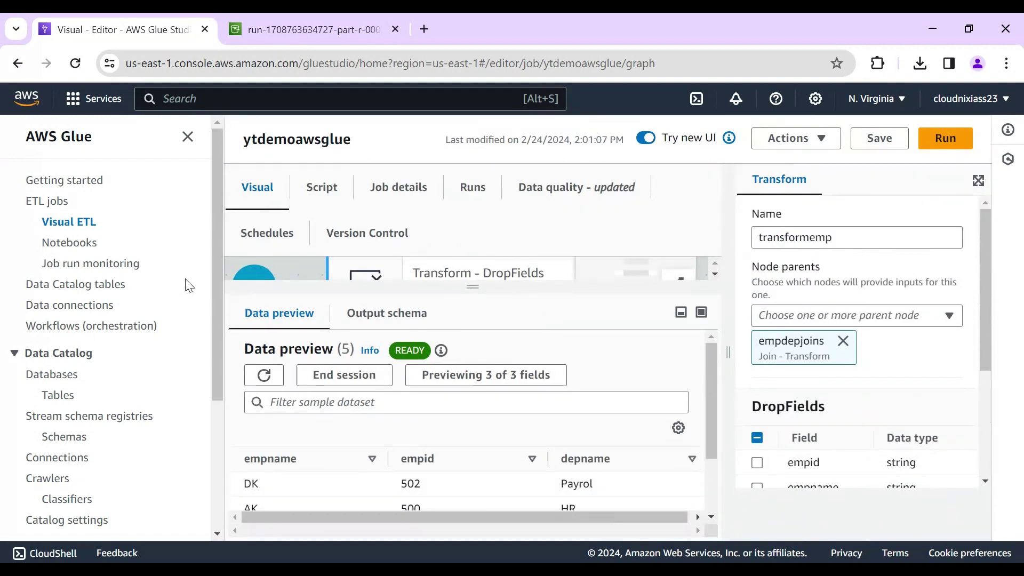
left_click_drag(219, 293, 200, 446)
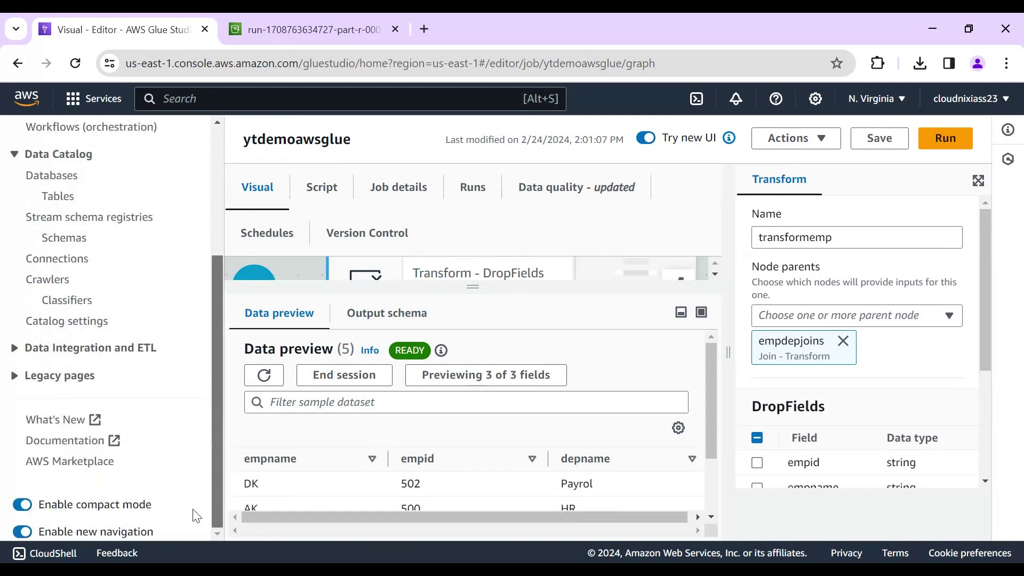